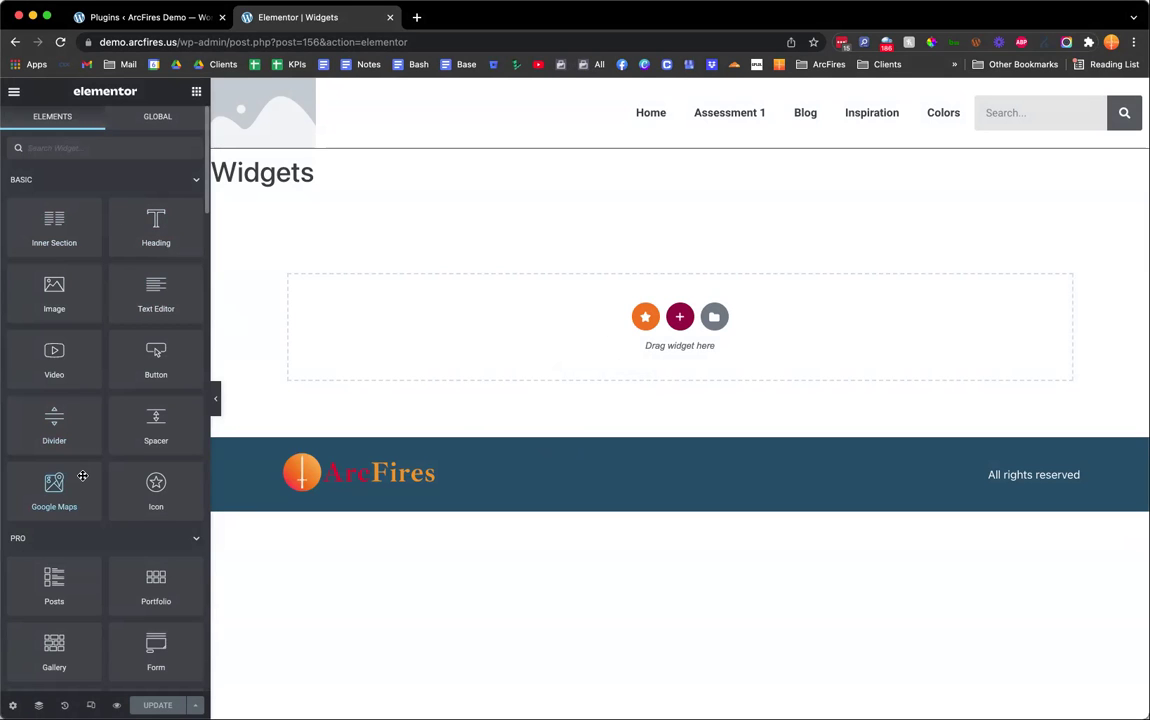
- Look through the available widget categories, from Basic and Pro down to Premium Addons
scroll(82, 476, down, 10)
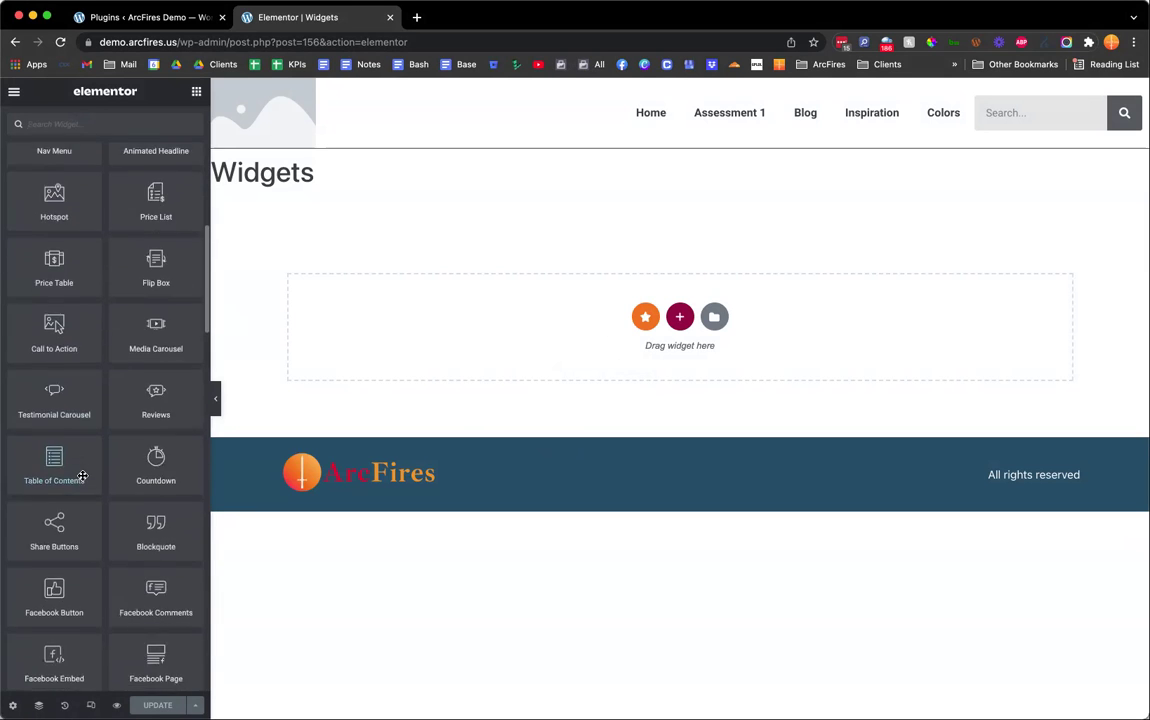
scroll(82, 480, down, 8)
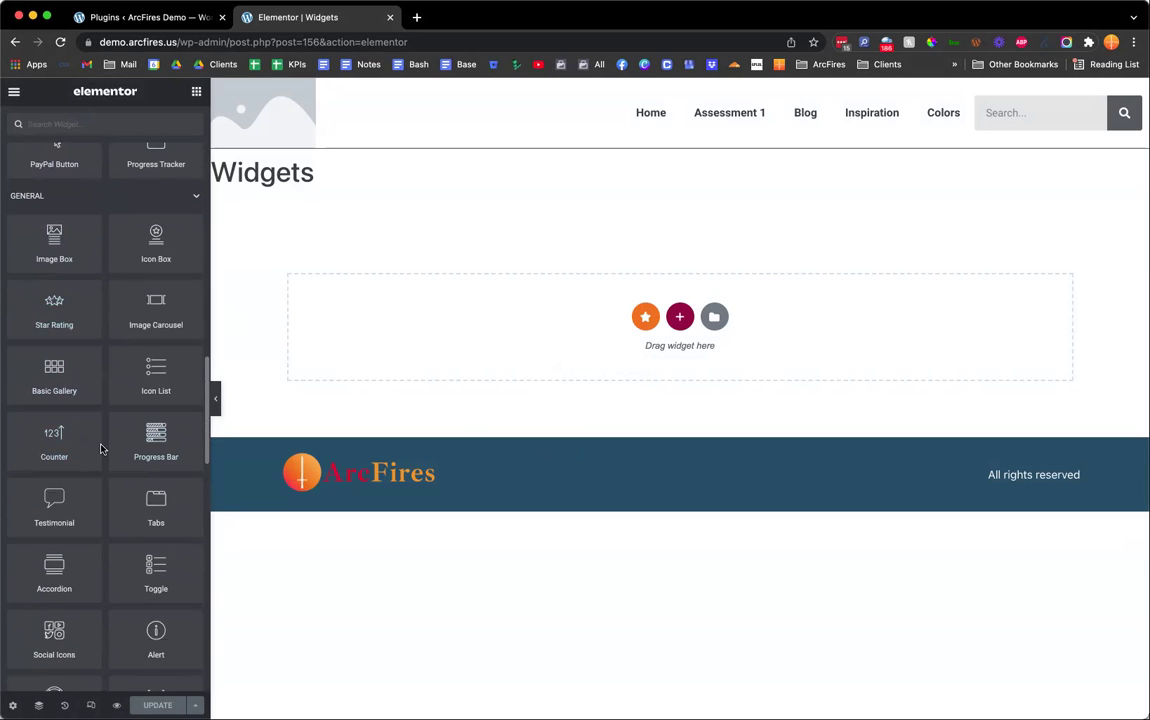
scroll(100, 449, down, 5)
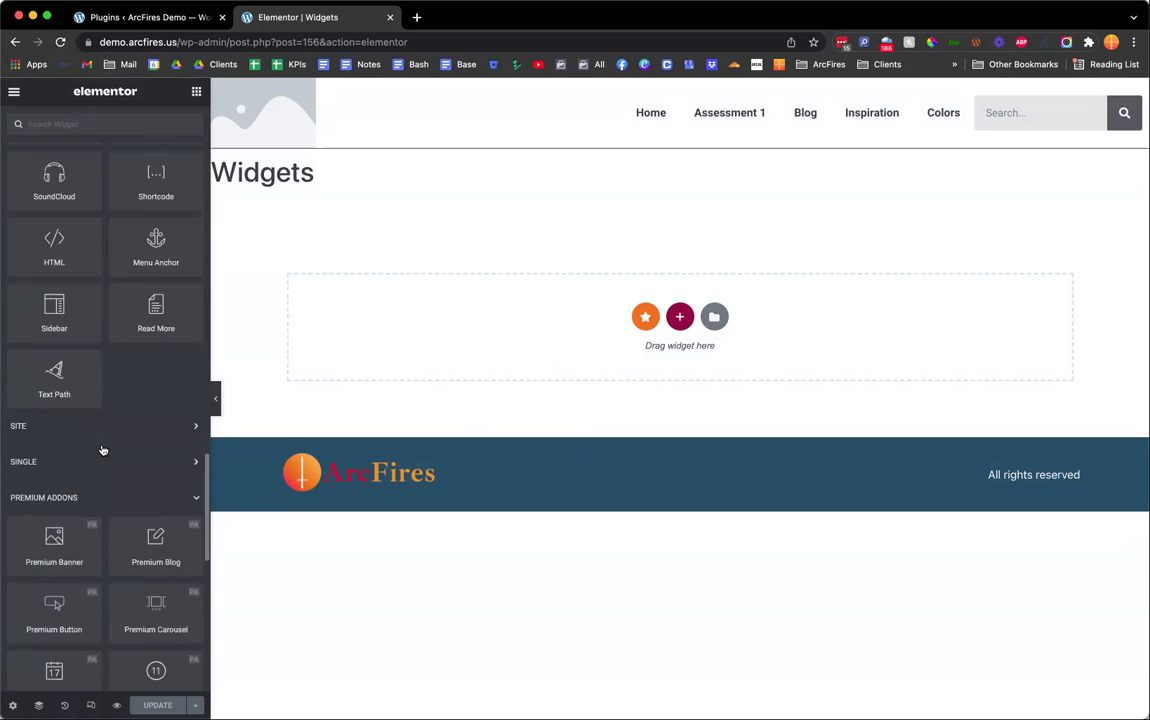
scroll(101, 450, down, 3)
scroll(100, 449, up, 6)
scroll(100, 449, up, 10)
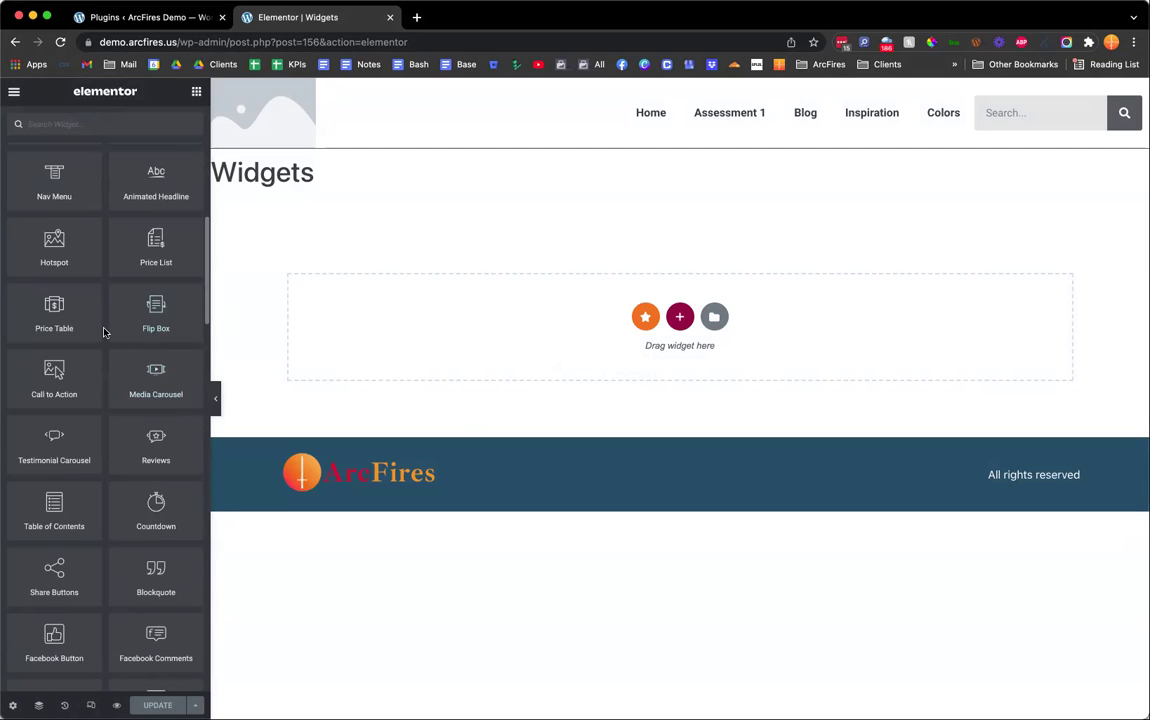
scroll(108, 430, up, 5)
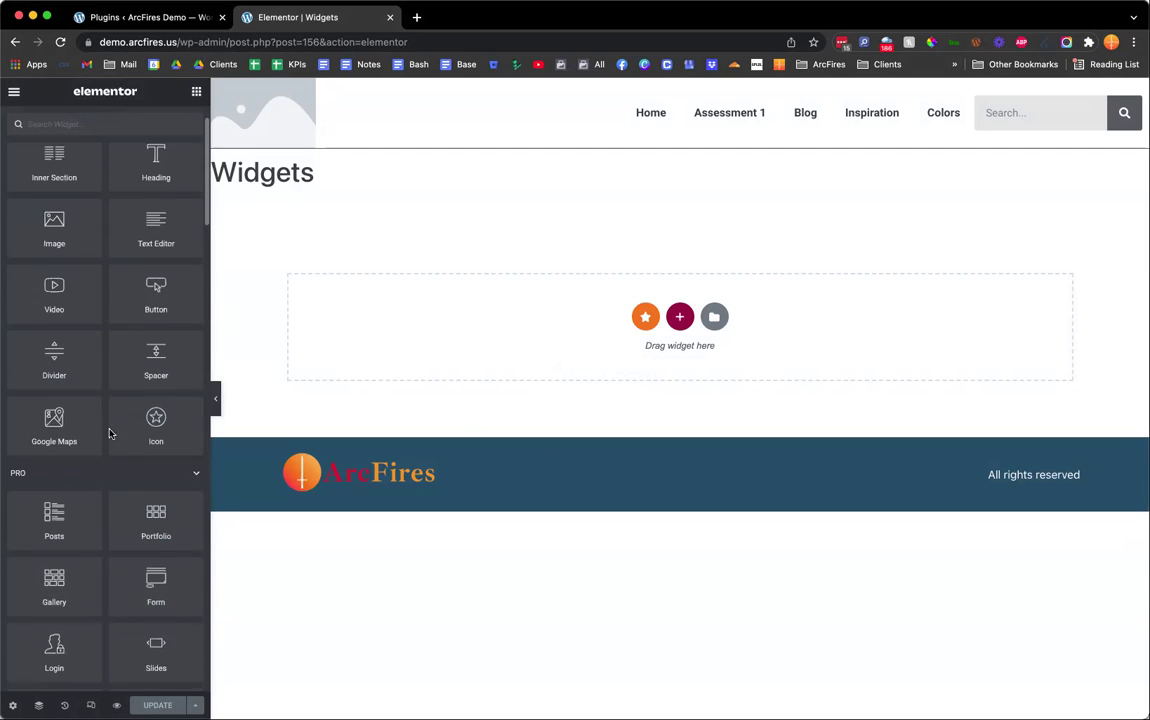
scroll(110, 433, up, 2)
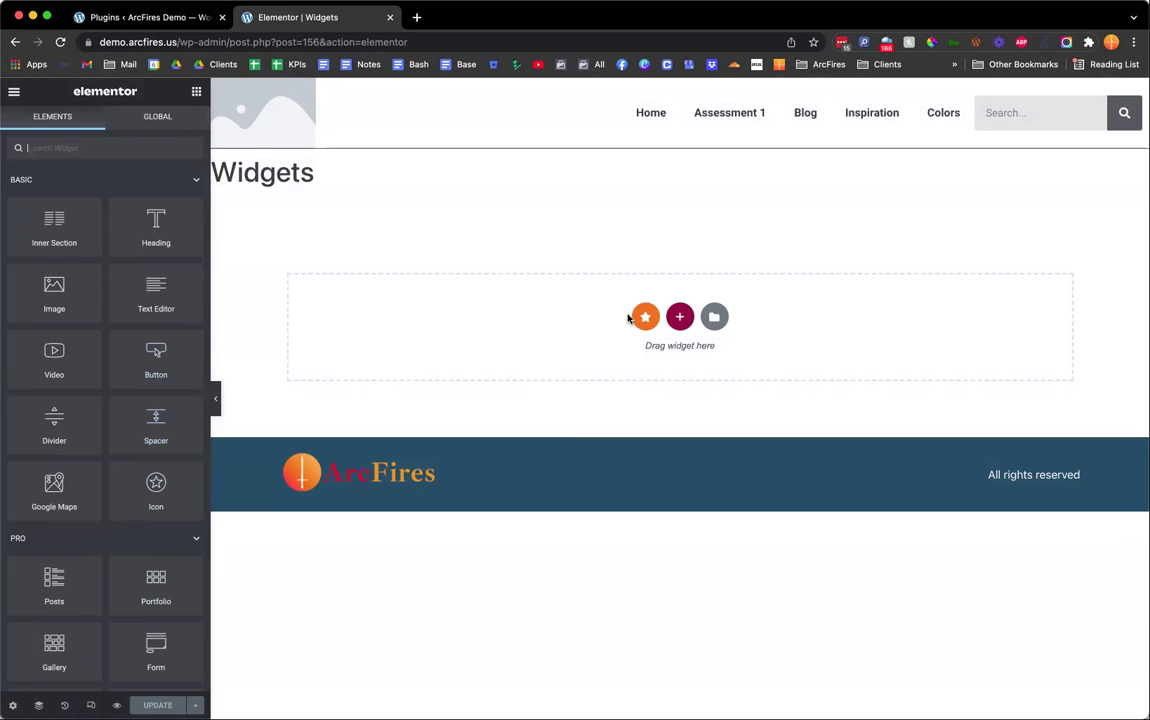
- Add a single-column section to the empty page and place a Heading widget in it
click(679, 317)
click(514, 348)
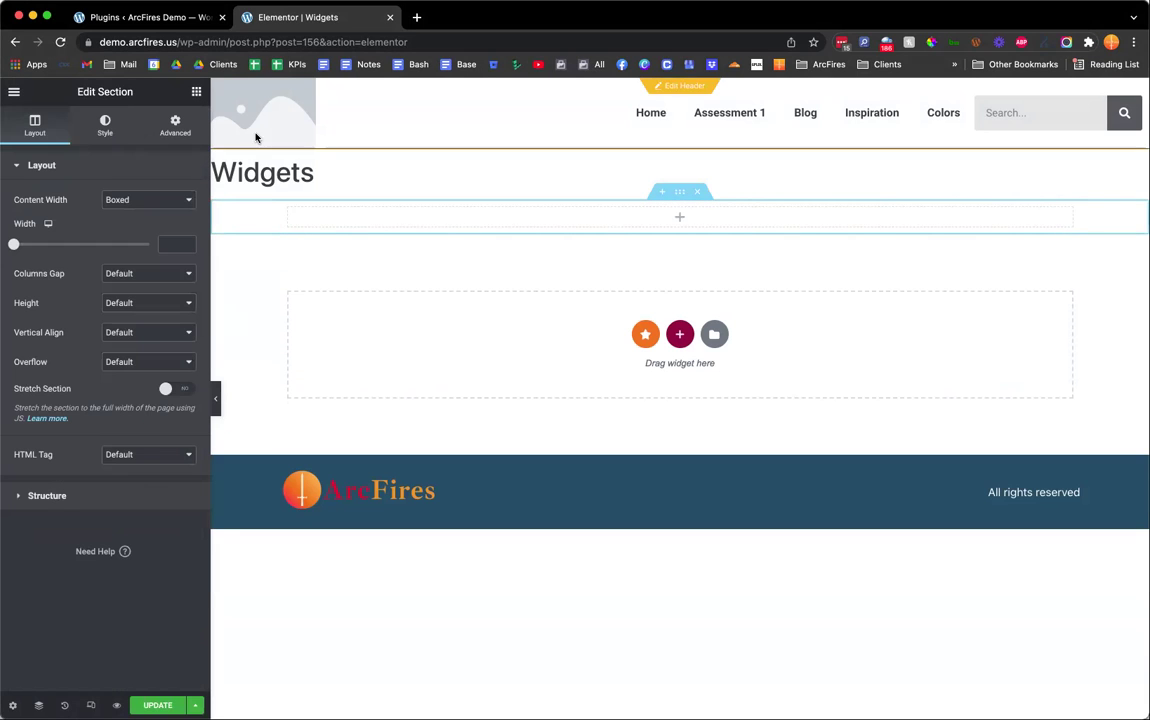
click(196, 91)
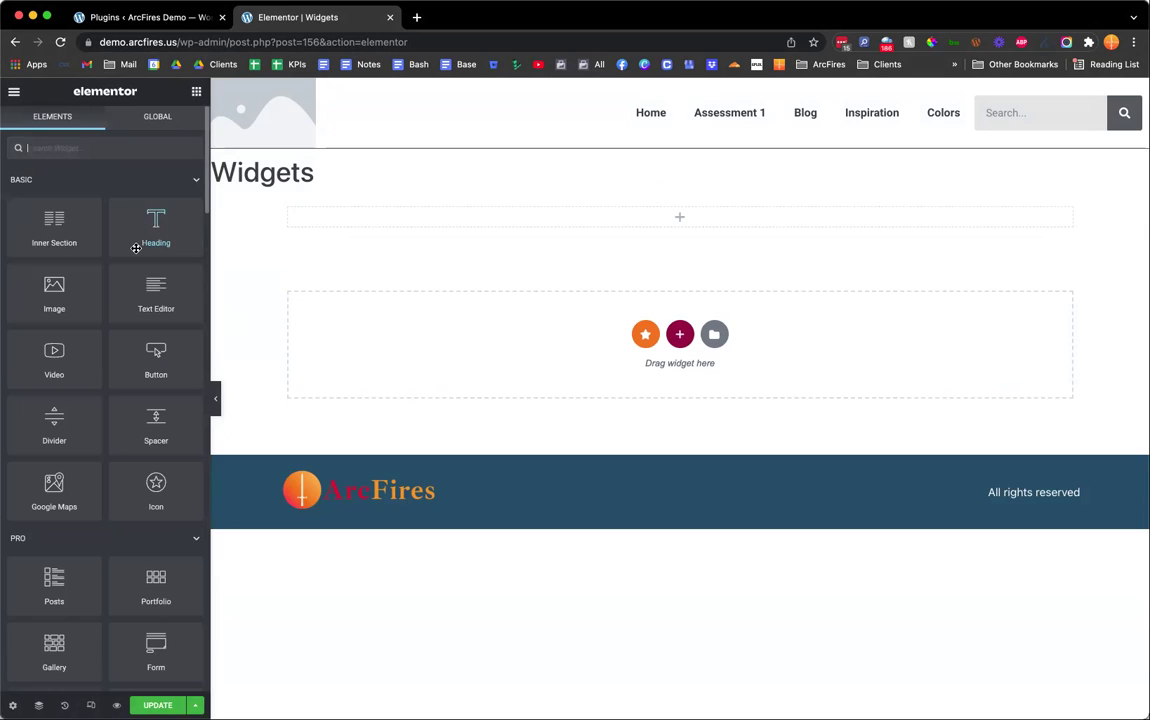
drag(324, 234, 364, 218)
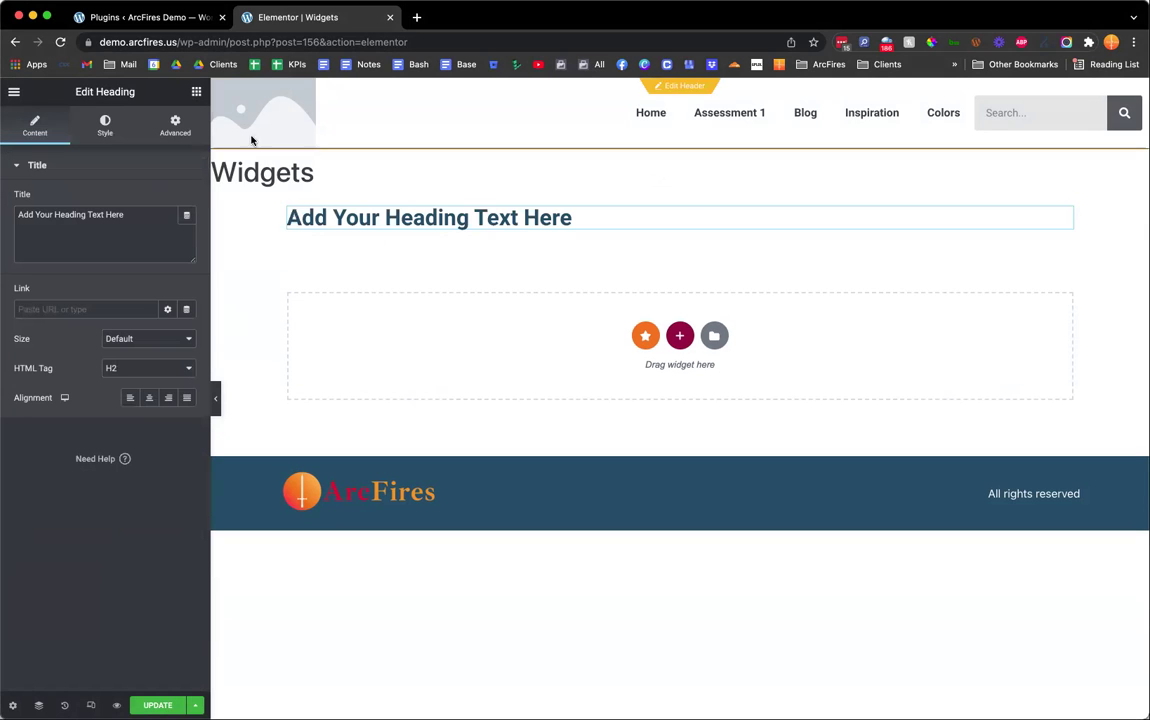
- Insert an Inner Section below the heading and add a third column to it
click(196, 91)
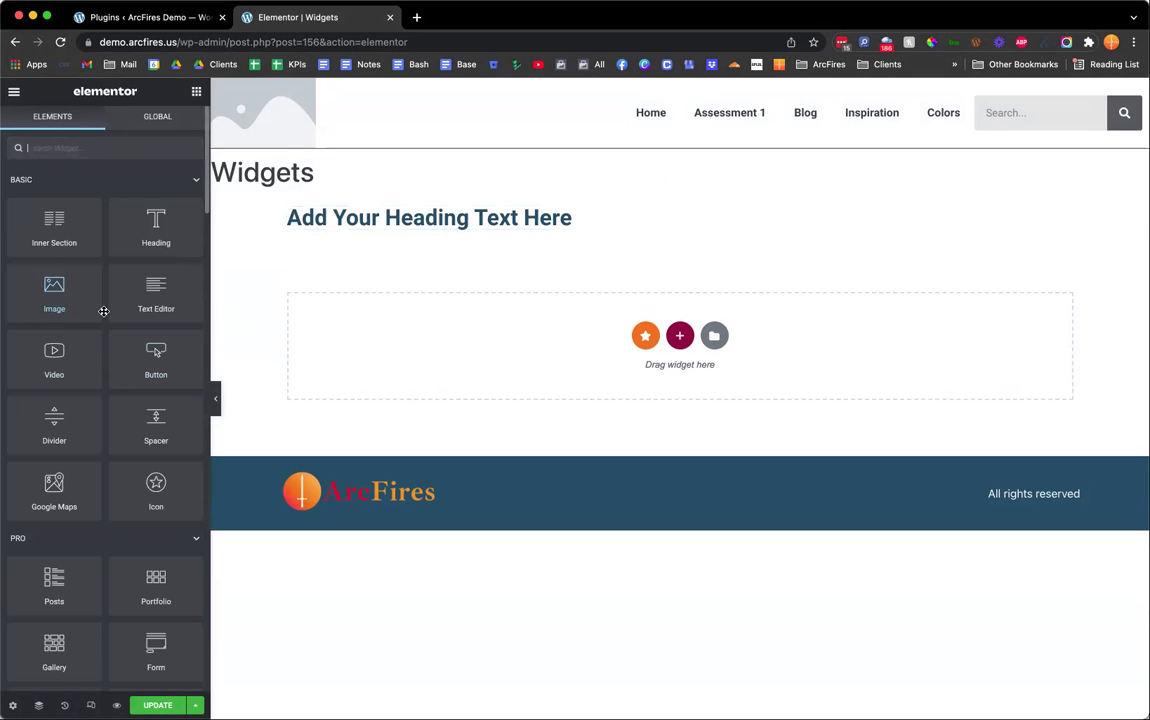
drag(56, 196, 405, 228)
right_click(296, 253)
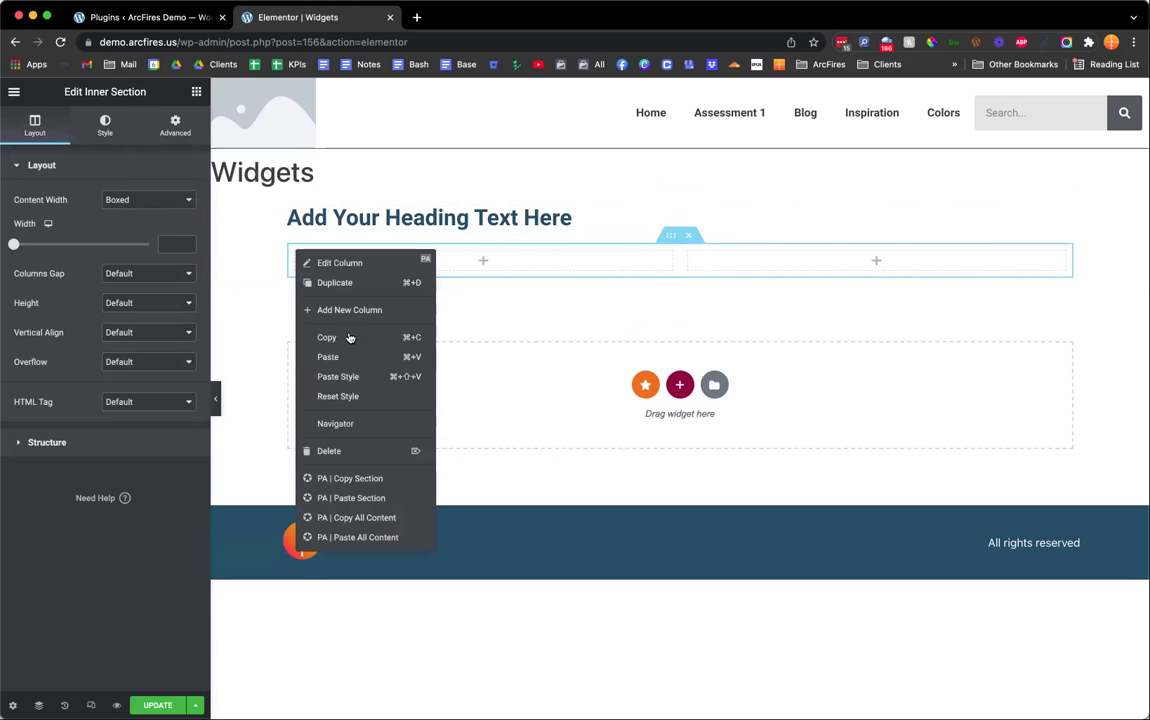
click(371, 308)
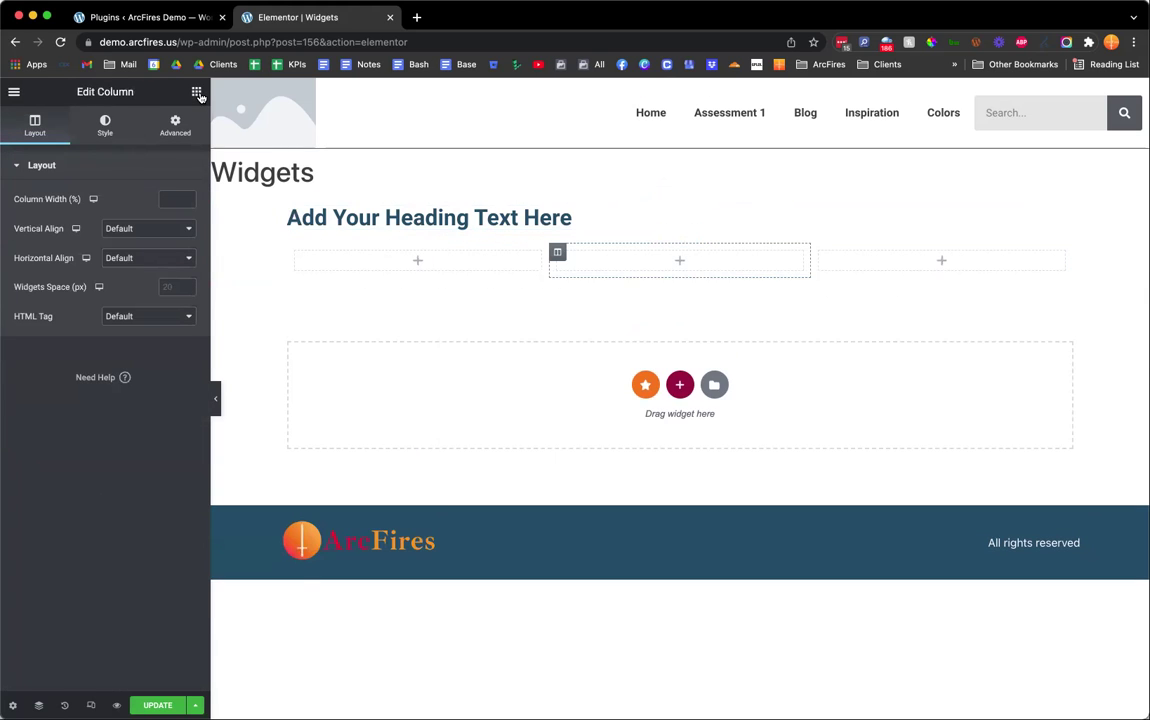
- Place an Image widget in the inner section's first column and a Button widget in its middle column
click(196, 91)
drag(758, 238, 434, 265)
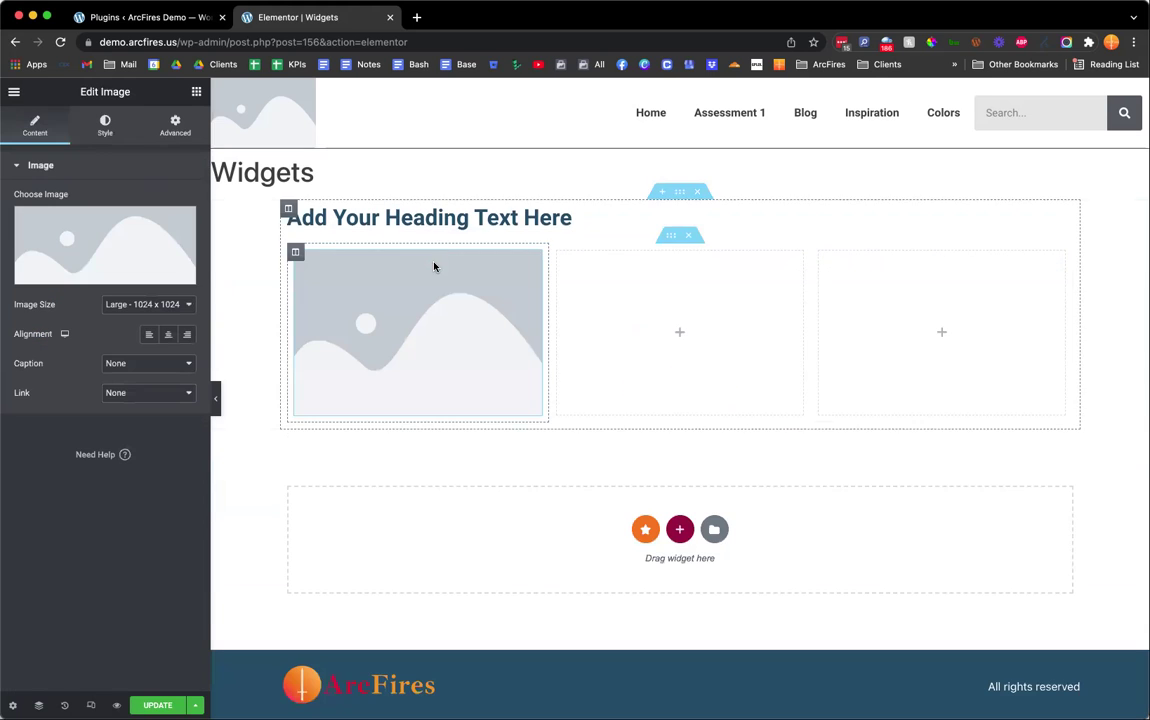
click(196, 92)
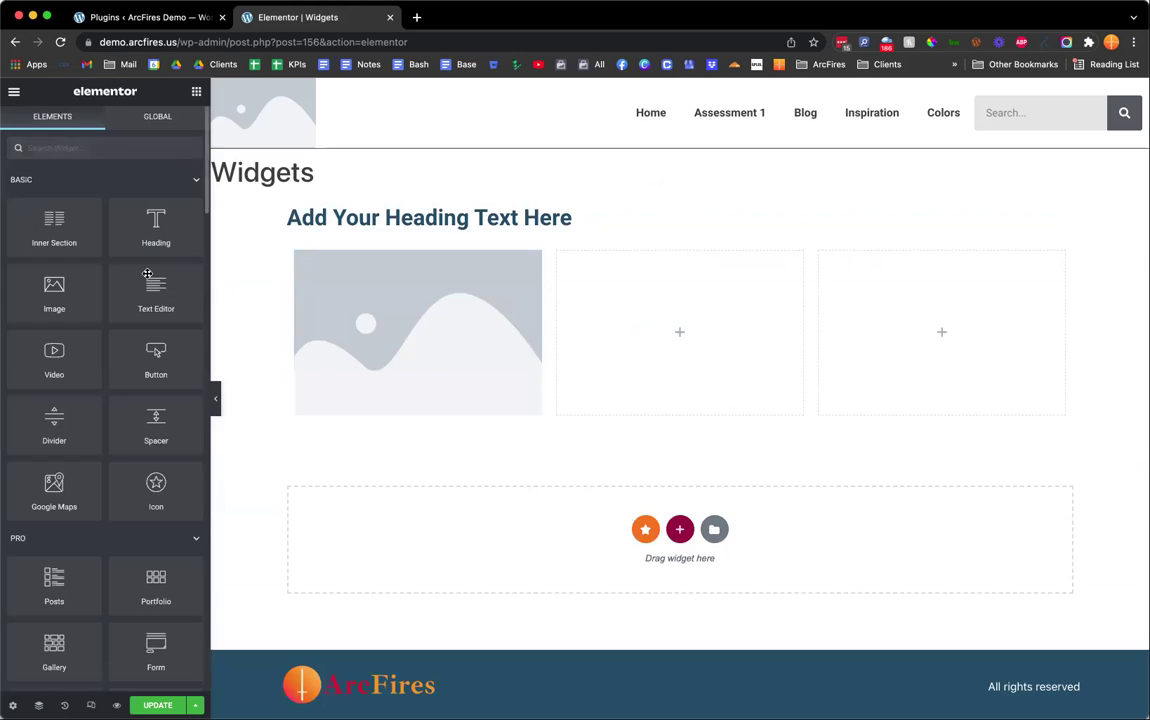
drag(153, 349, 660, 332)
- Add a Divider below the button in the middle column and a Spacer between the button and the divider
click(197, 93)
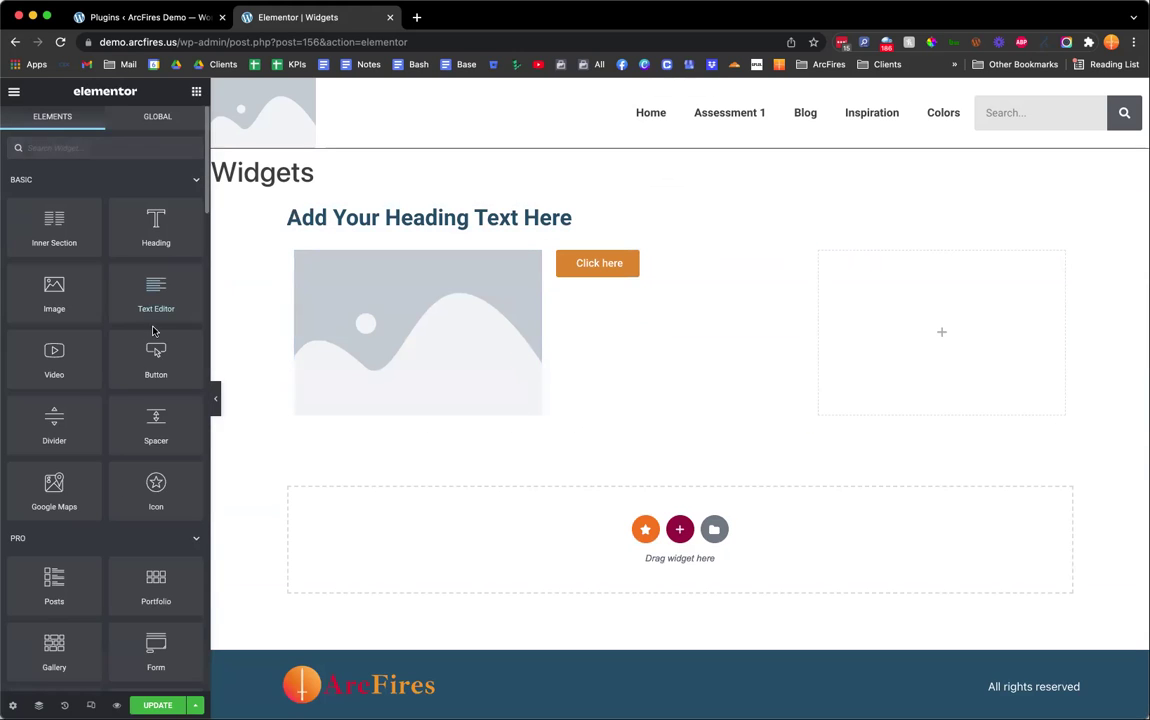
drag(55, 419, 662, 342)
drag(1065, 431, 655, 305)
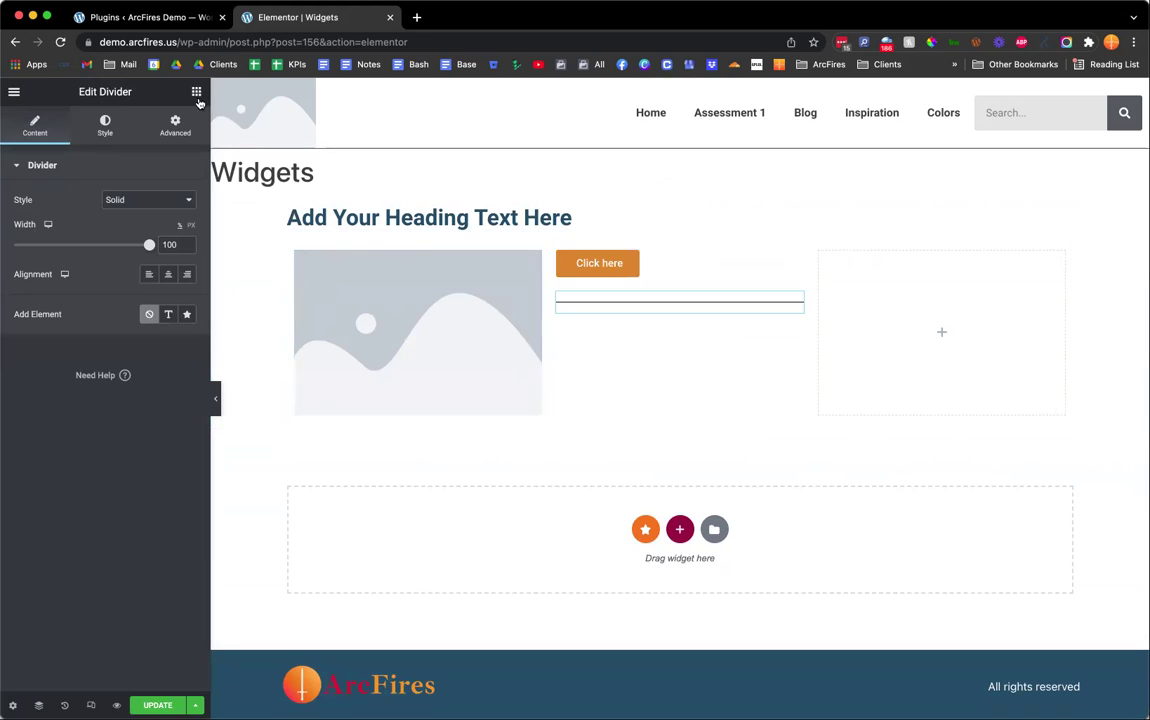
click(192, 90)
drag(155, 421, 632, 287)
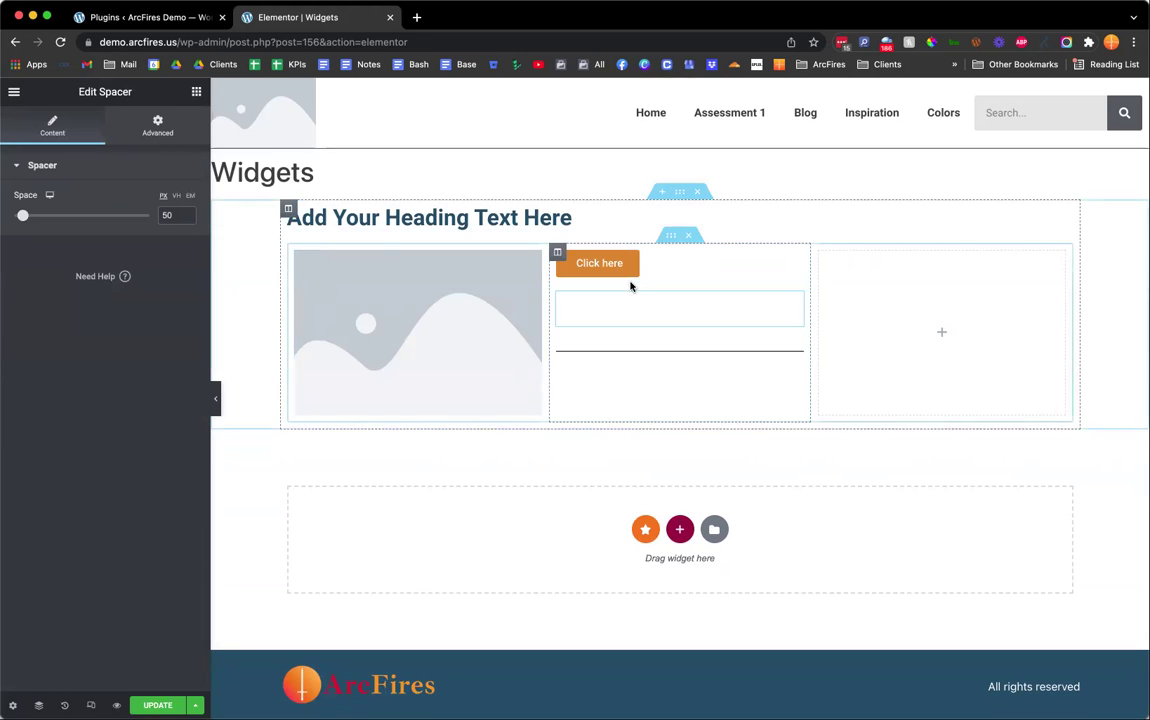
- Place a Google Maps widget in the third column and an Icon widget above the divider in the middle column
click(193, 91)
drag(75, 496, 977, 307)
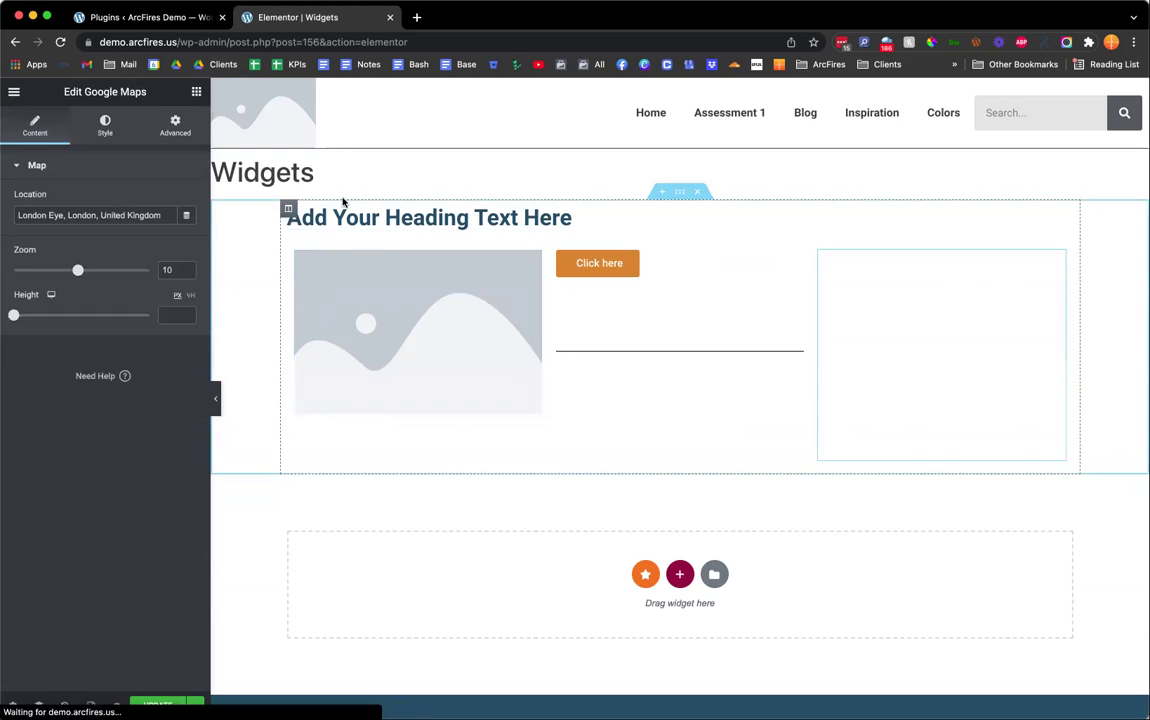
click(196, 91)
drag(148, 467, 660, 324)
- Add a Text Editor widget below the image and a Video widget between the star icon and the divider
click(197, 97)
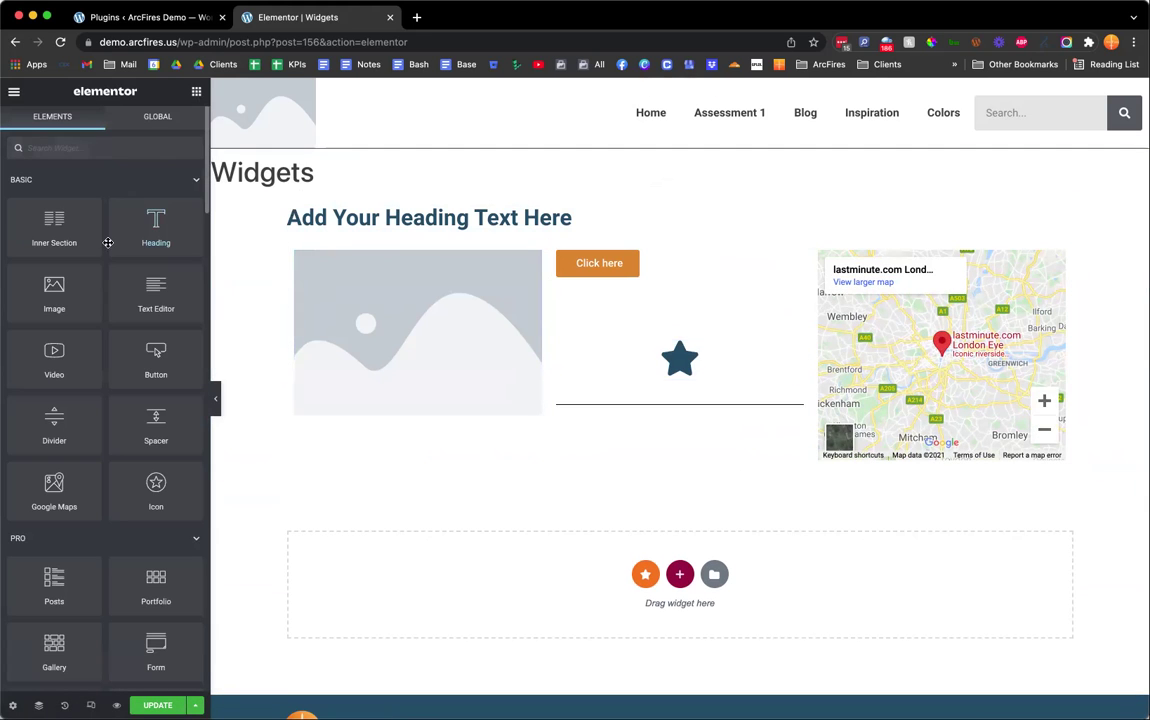
drag(156, 292, 471, 417)
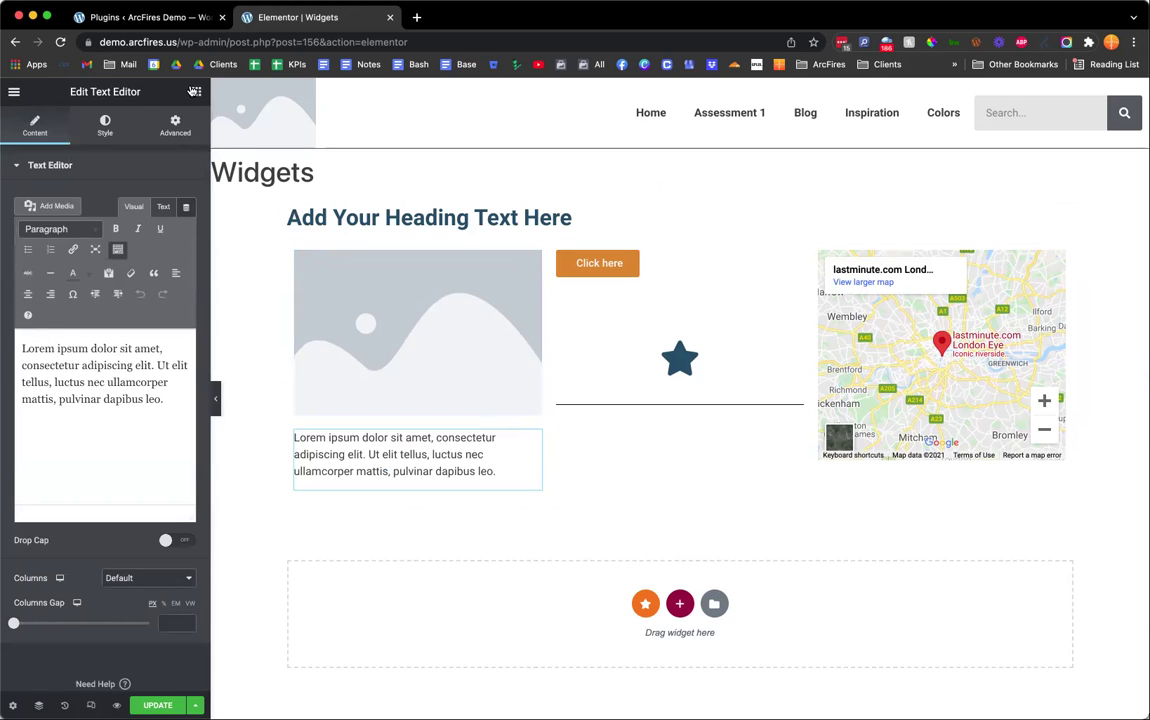
click(194, 91)
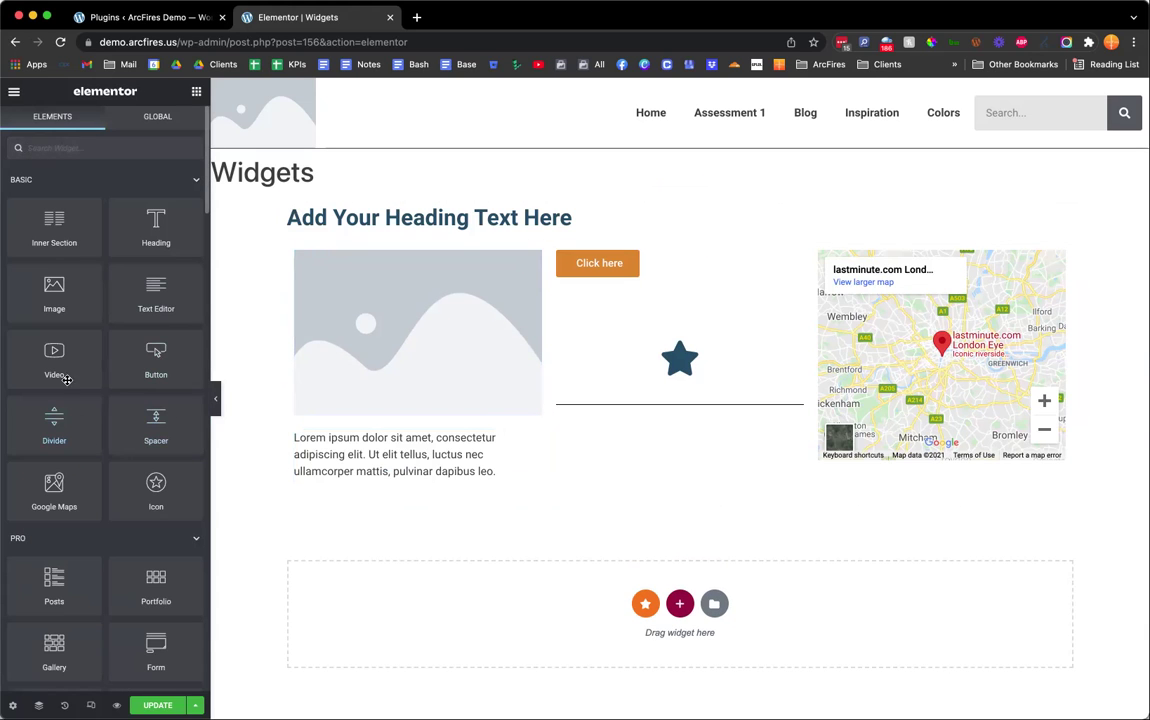
drag(63, 375, 682, 403)
- Return to the widget library and collapse the Basic category
click(196, 91)
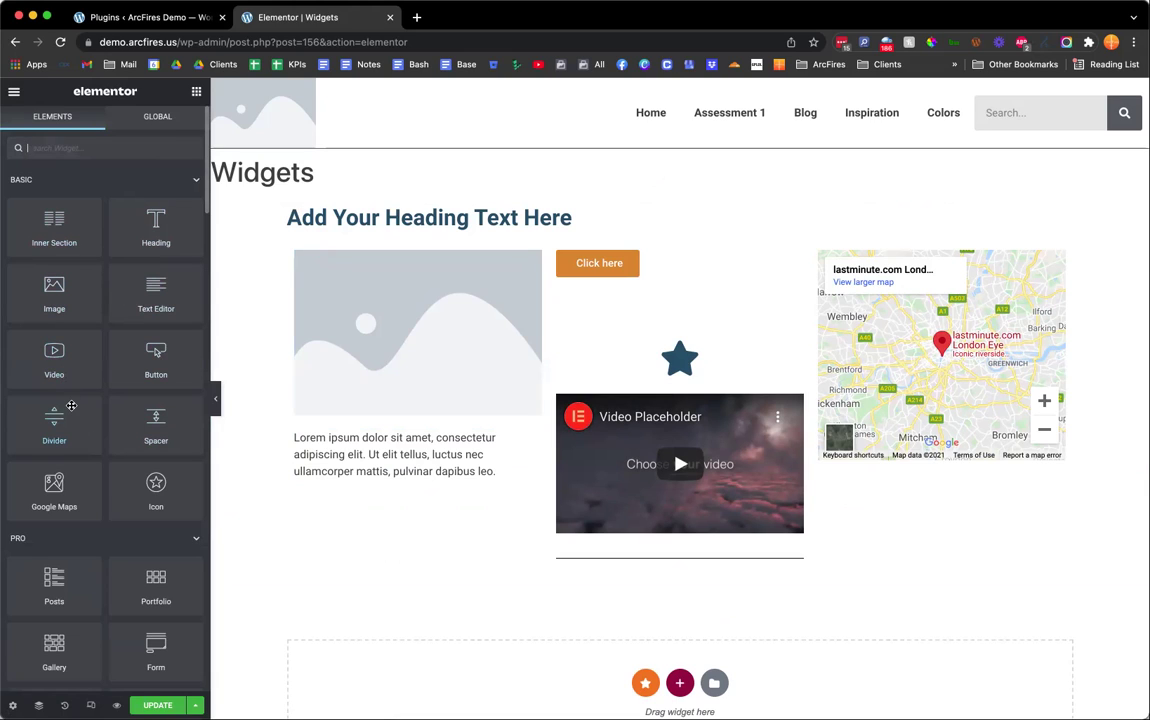
click(197, 180)
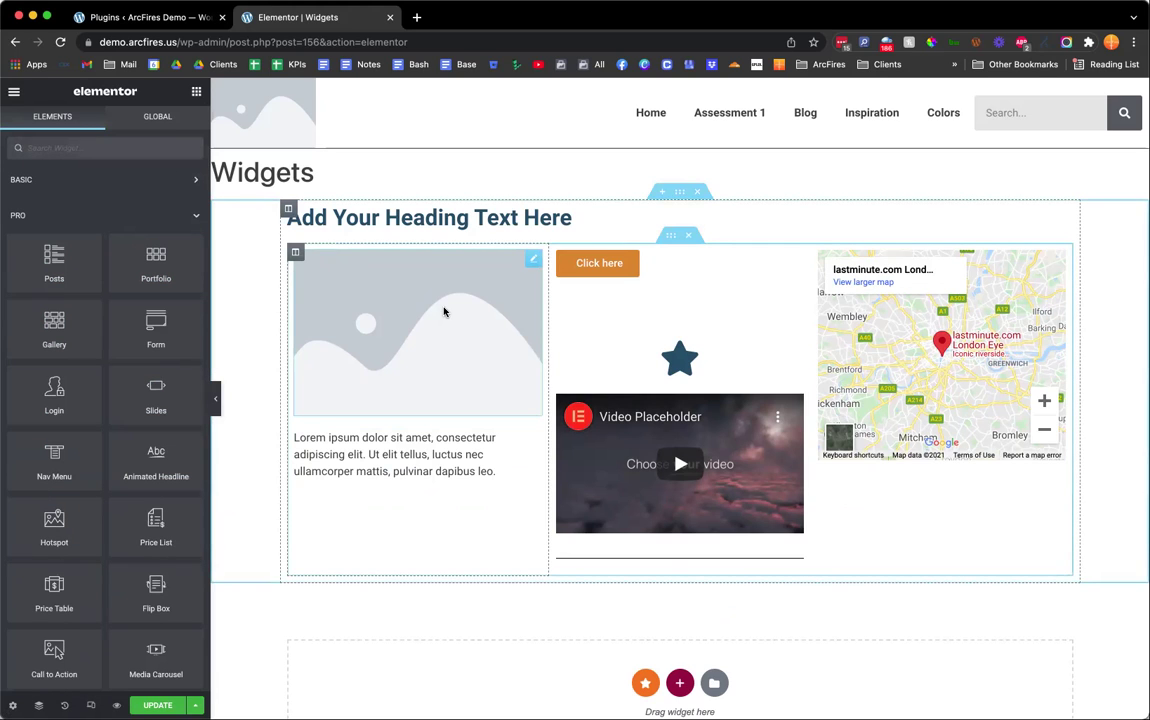
- Select the heading and examine its Style options and the Background, Border and Mask groups of its Advanced settings
click(565, 210)
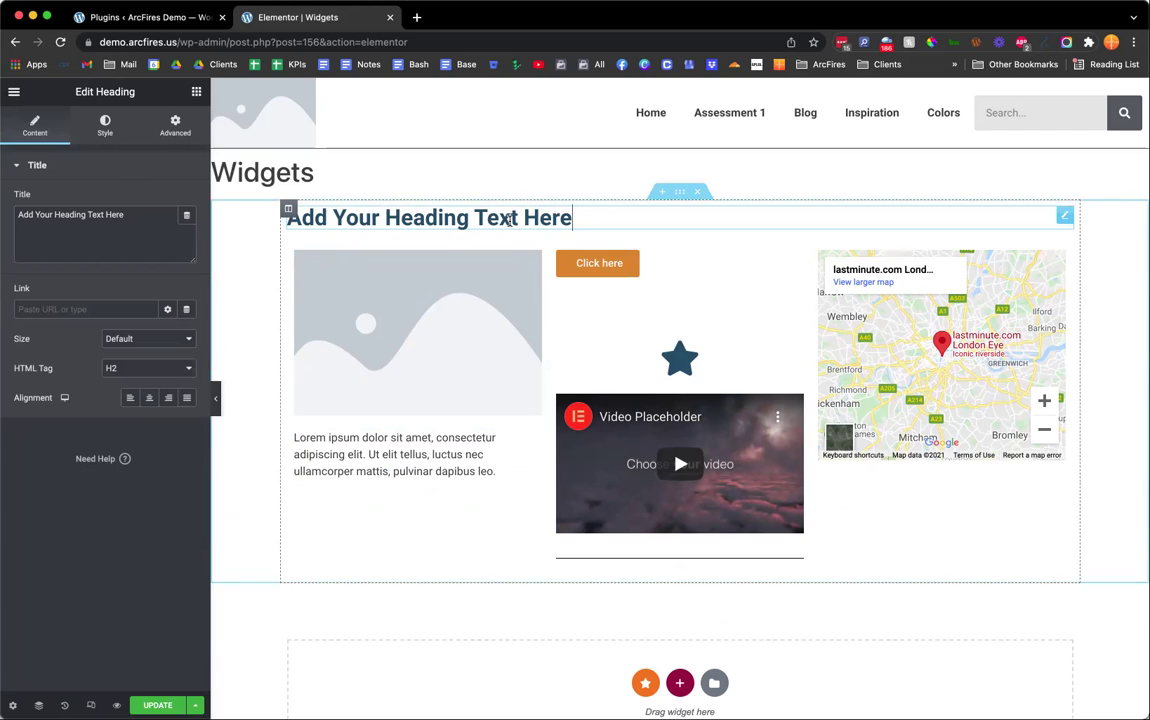
triple_click(427, 220)
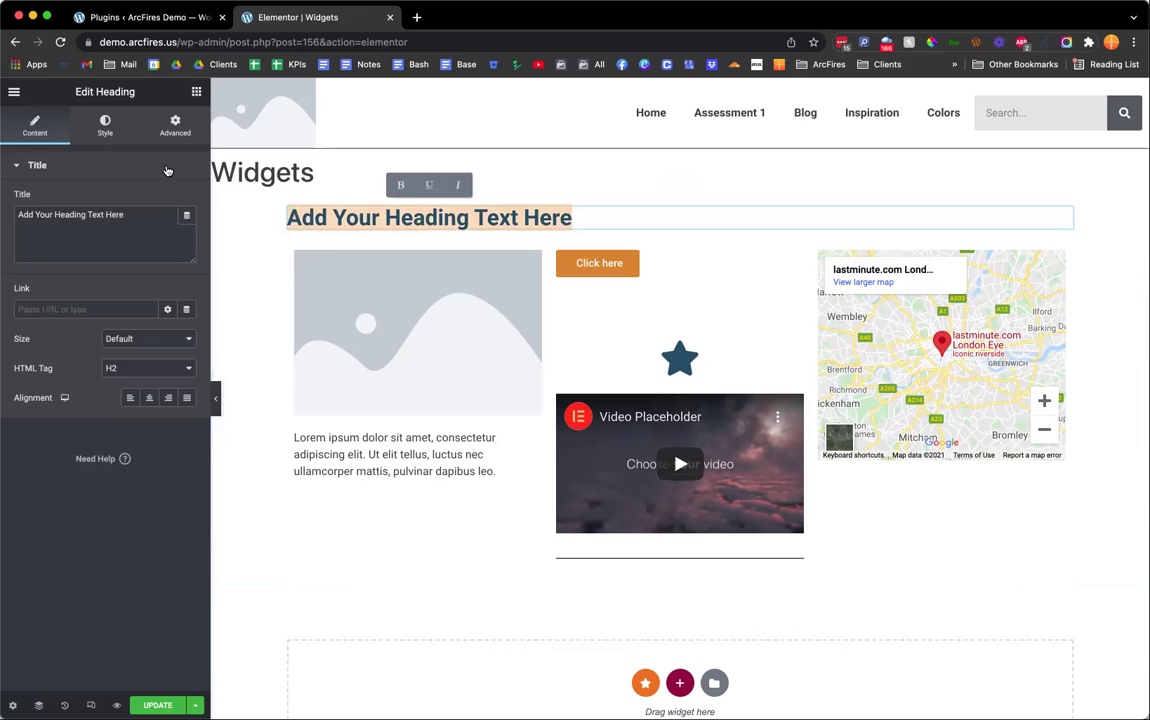
click(112, 135)
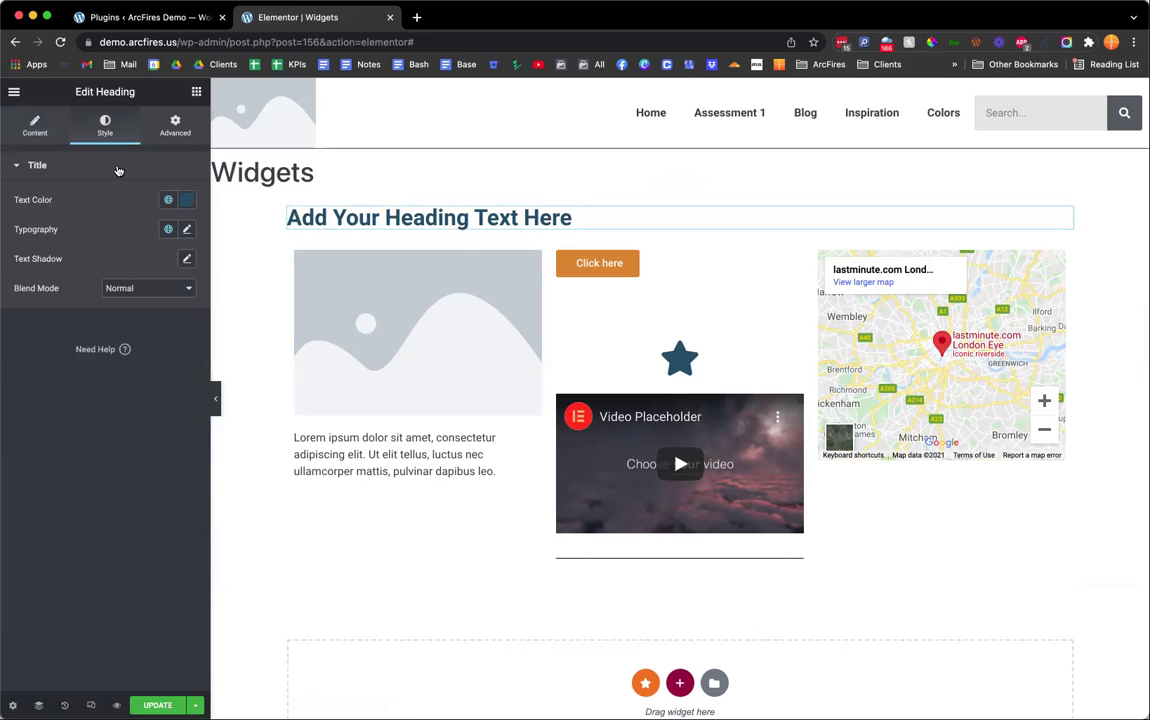
click(160, 130)
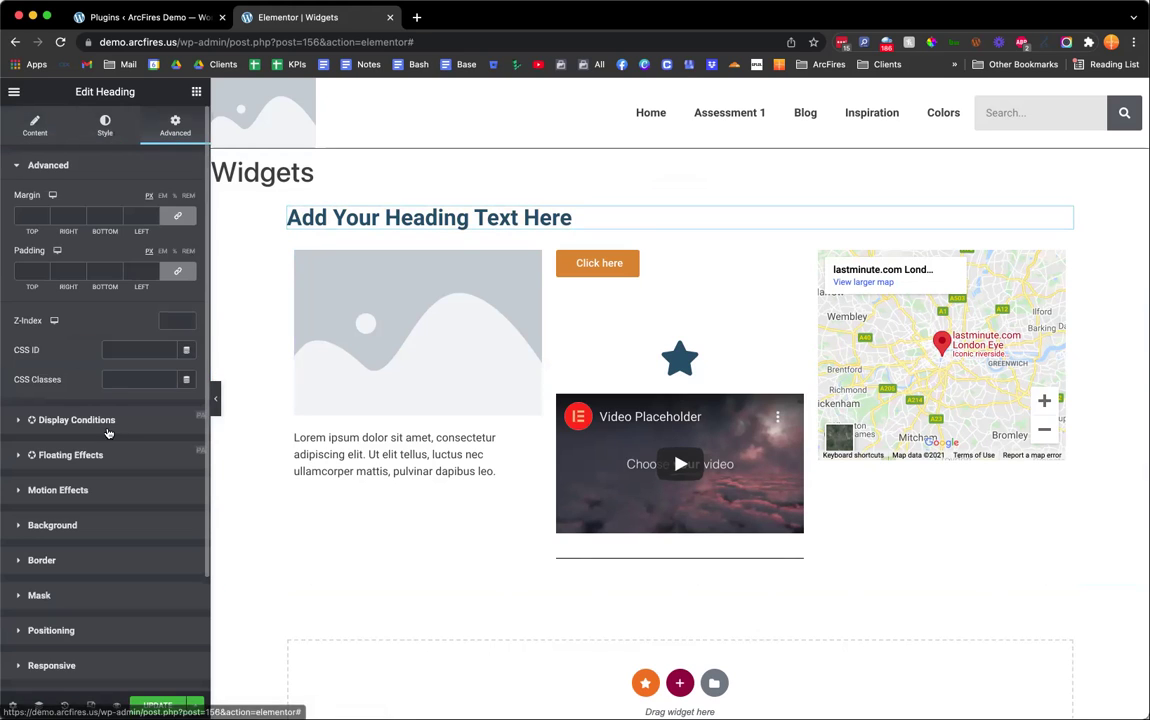
scroll(98, 395, down, 3)
click(93, 393)
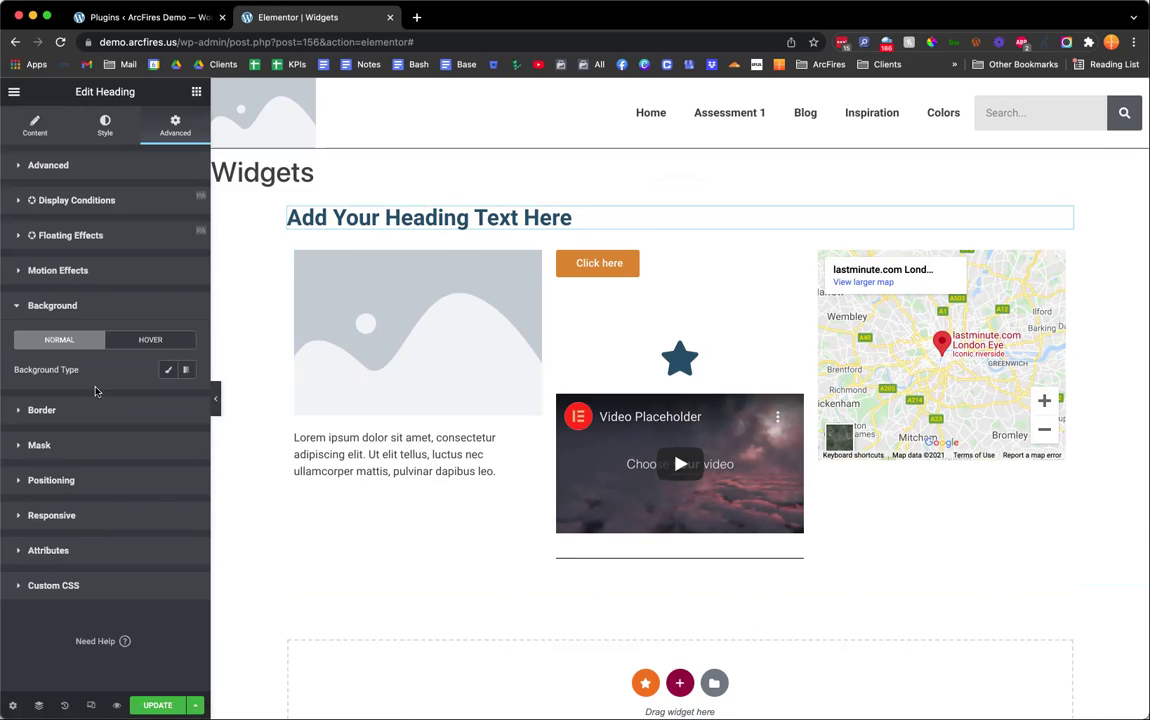
click(85, 412)
scroll(100, 409, down, 2)
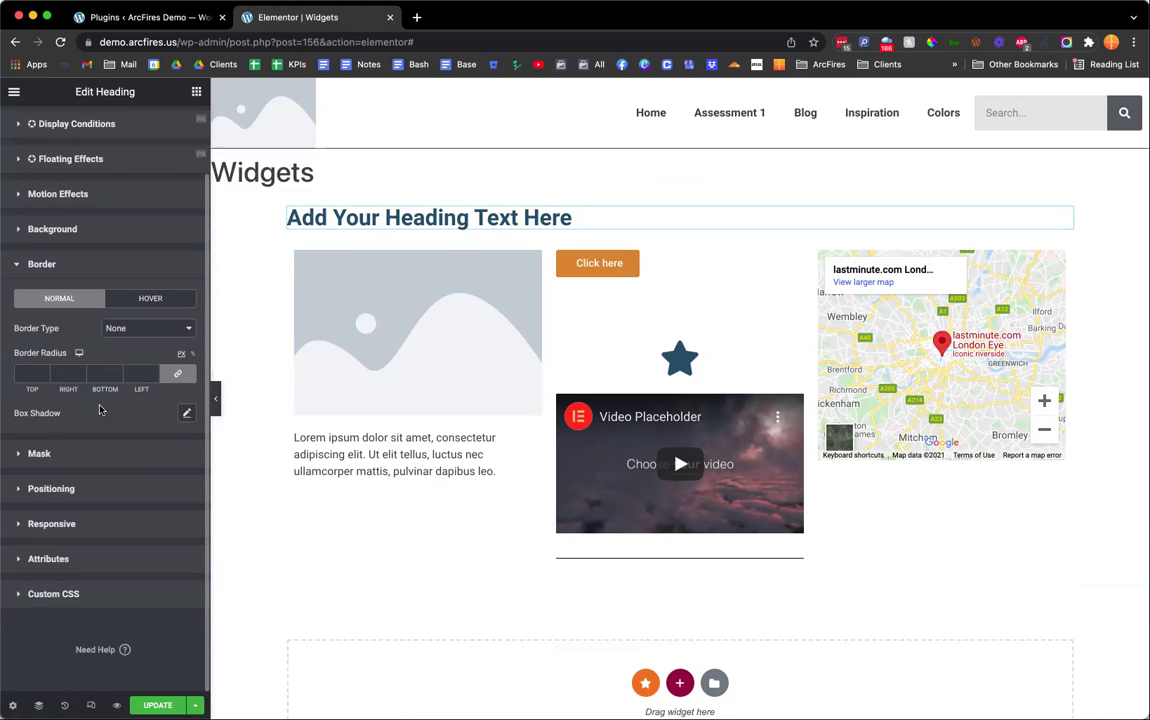
click(82, 454)
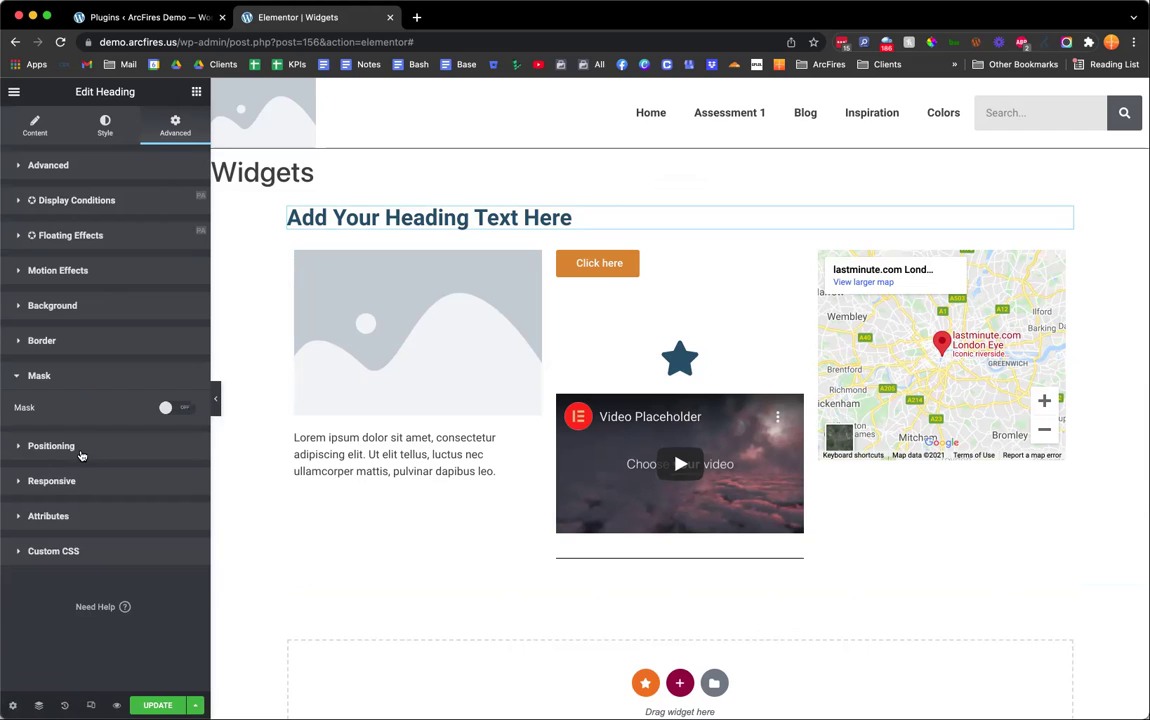
click(131, 378)
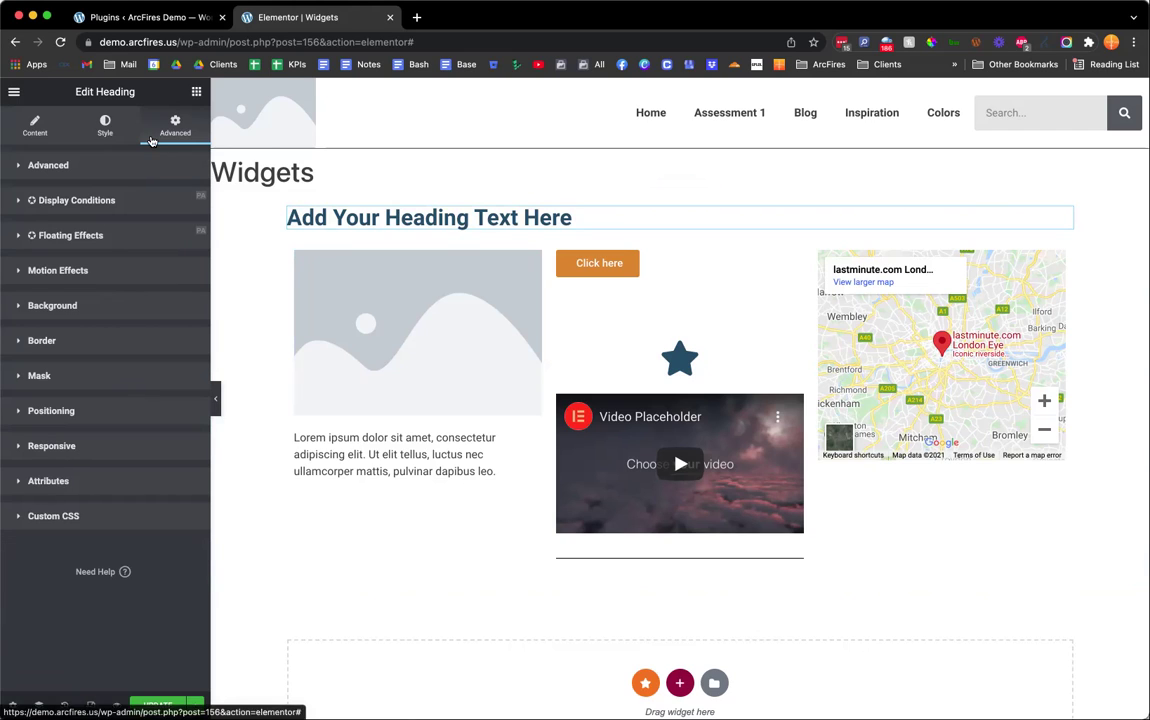
- Shorten the heading's title to "Add Your Heading" in its content settings, leaving the Title group expanded
click(35, 125)
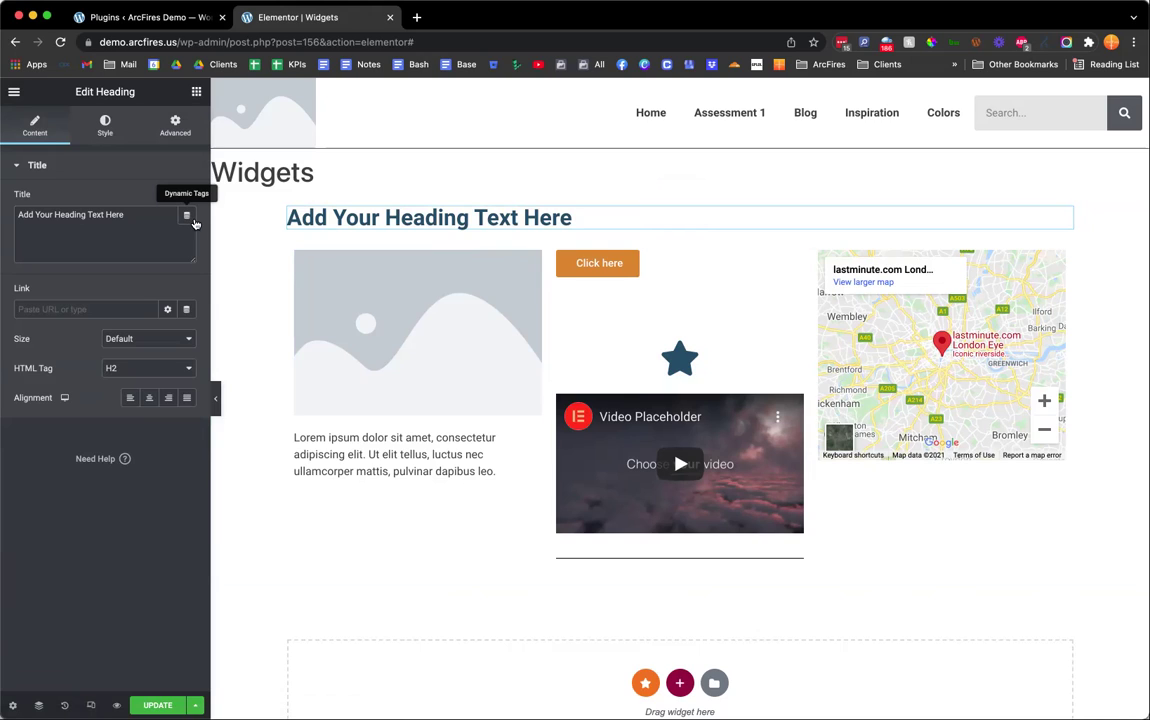
drag(124, 215, 83, 216)
key(BackSpace)
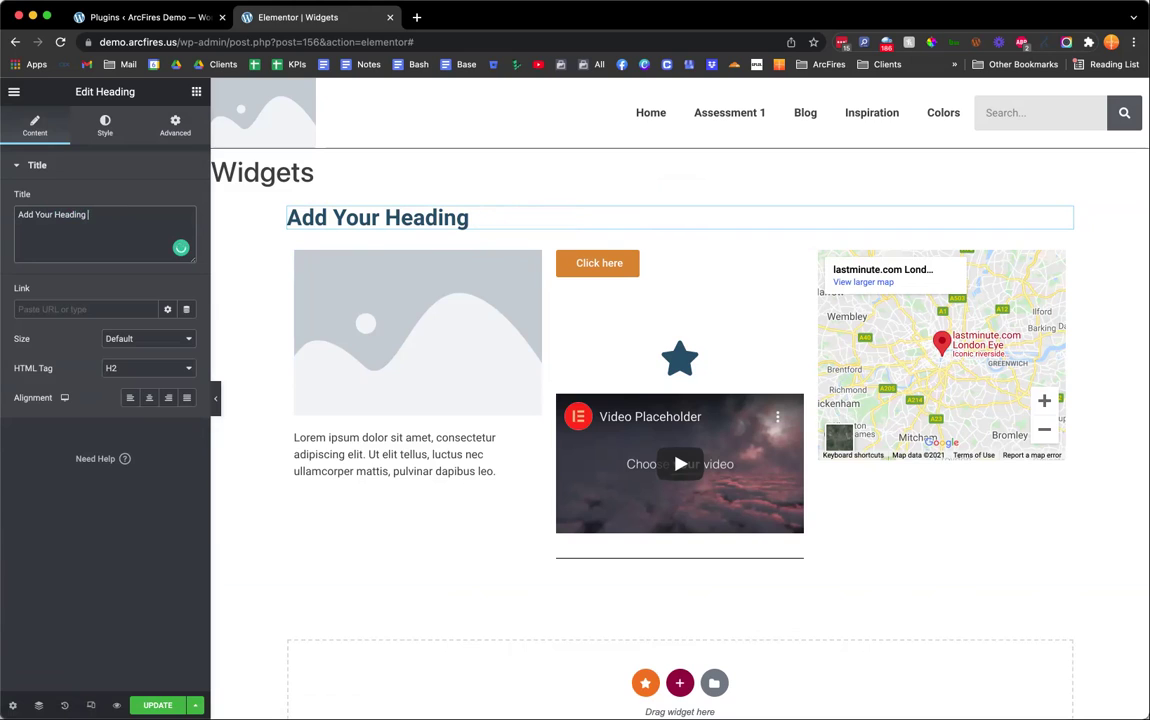
click(128, 172)
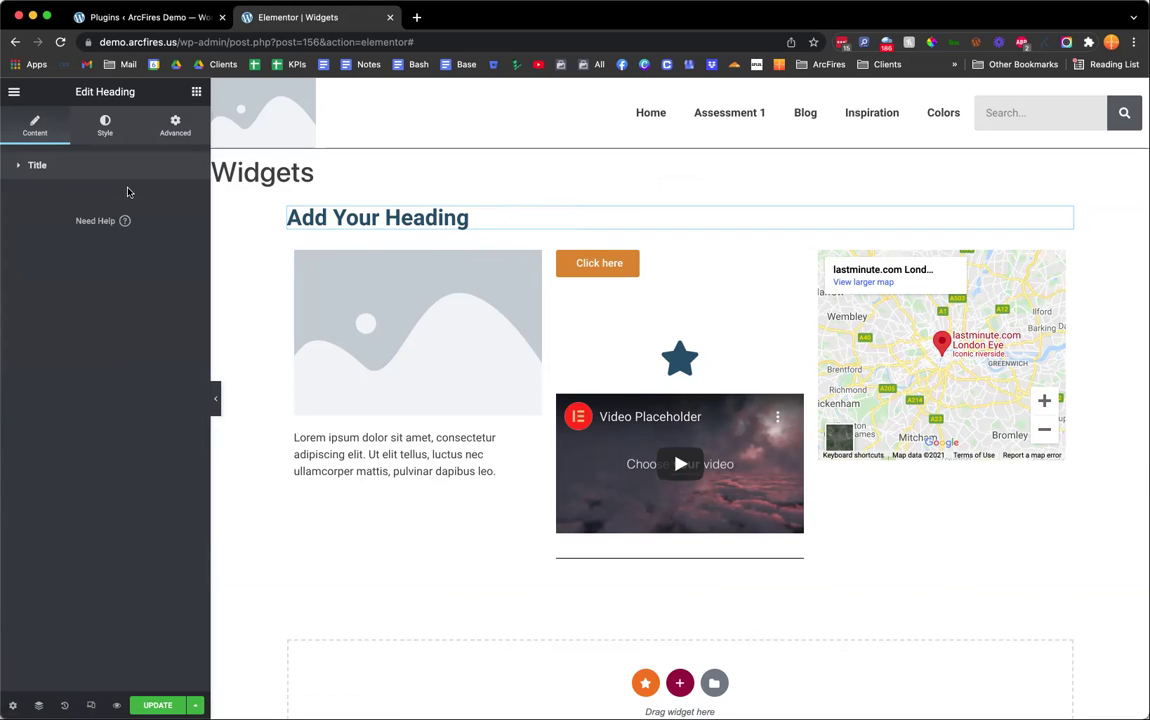
click(130, 168)
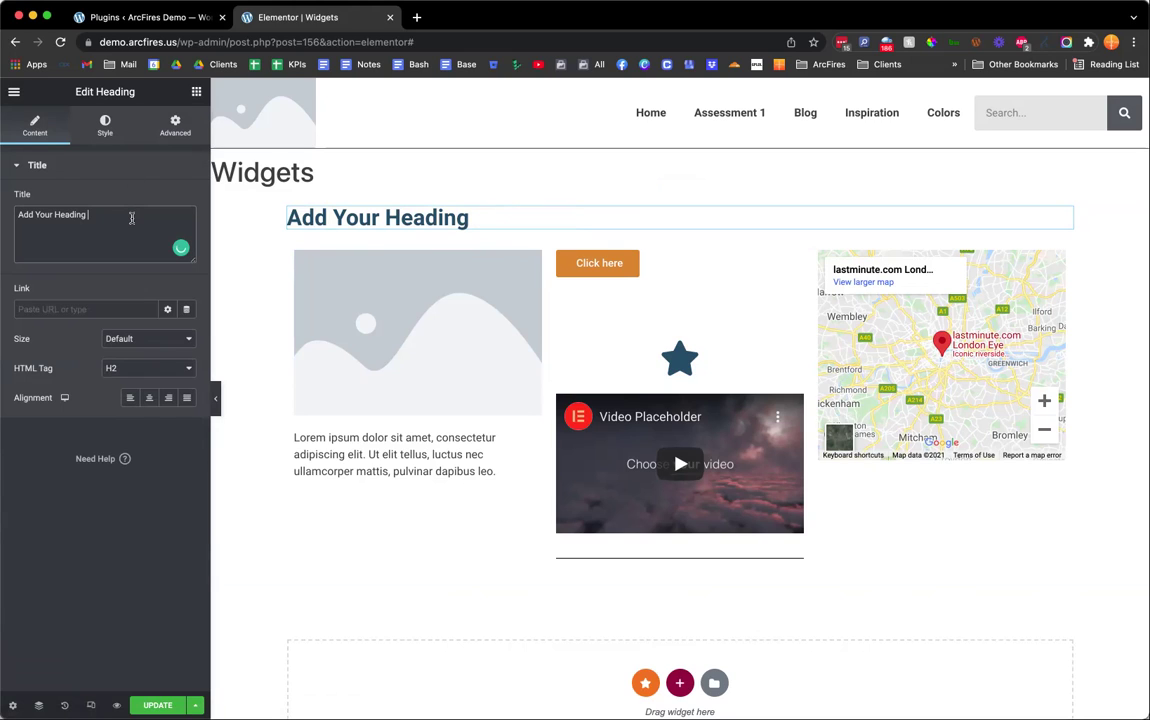
- Bind the heading's title to the Post Title dynamic tag
click(175, 216)
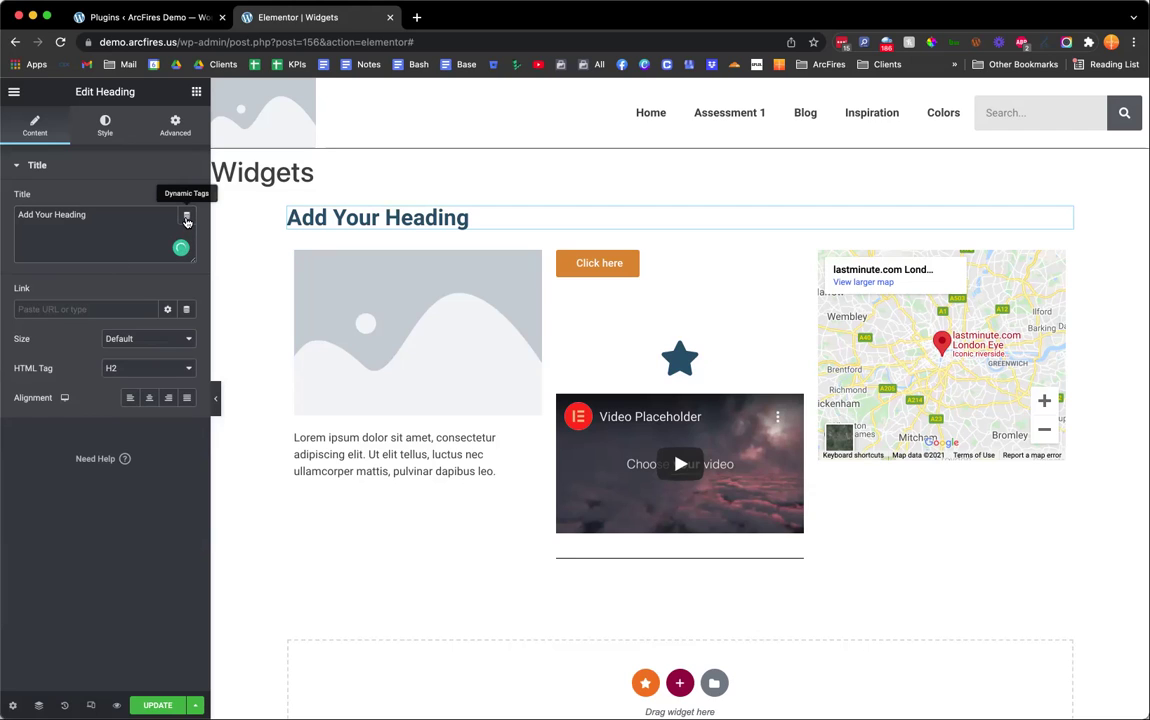
click(187, 219)
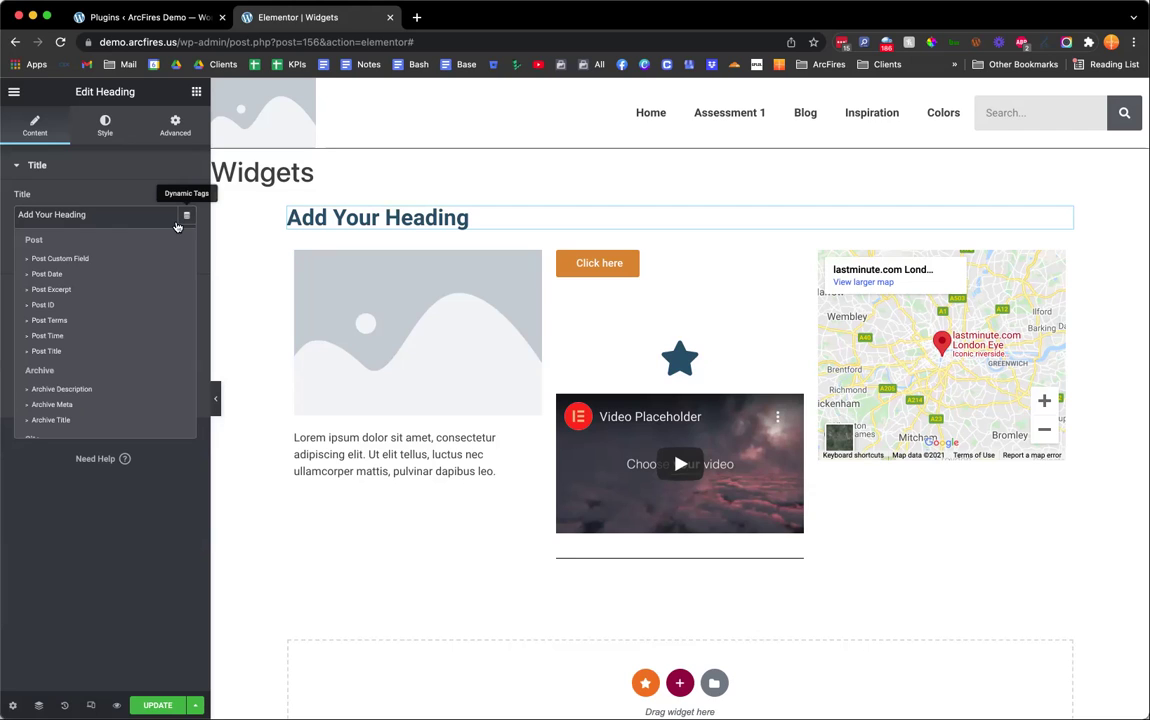
click(92, 351)
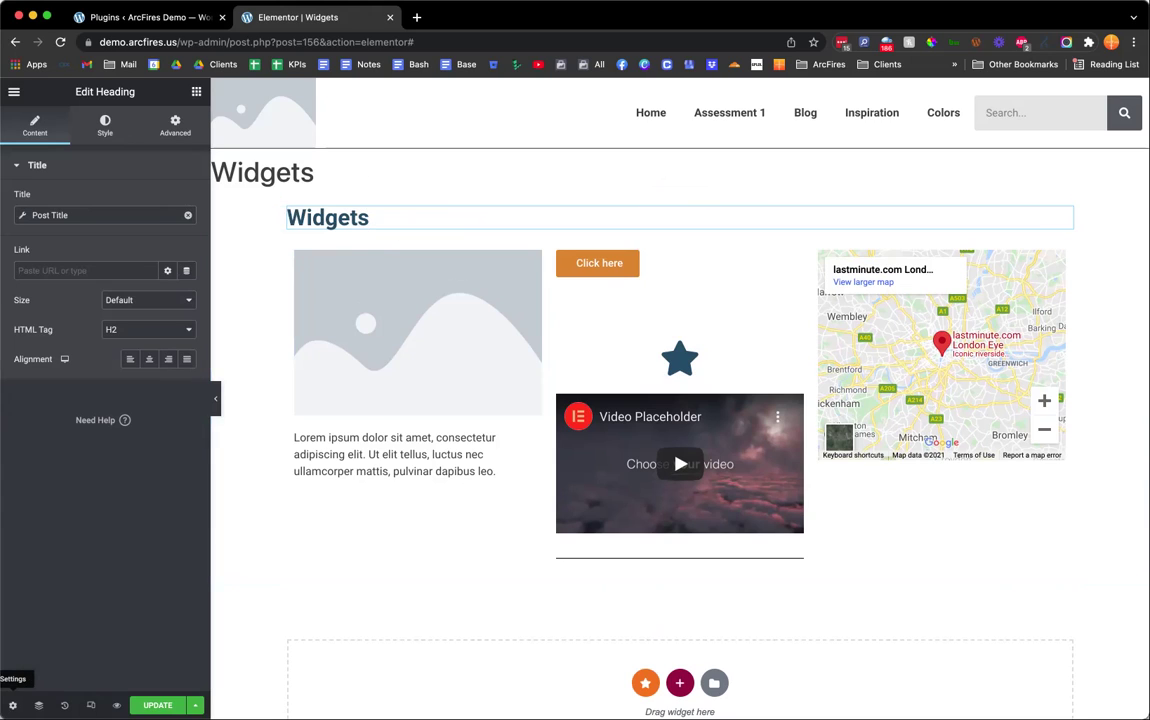
- Turn on Hide Title in the page's general settings
click(12, 705)
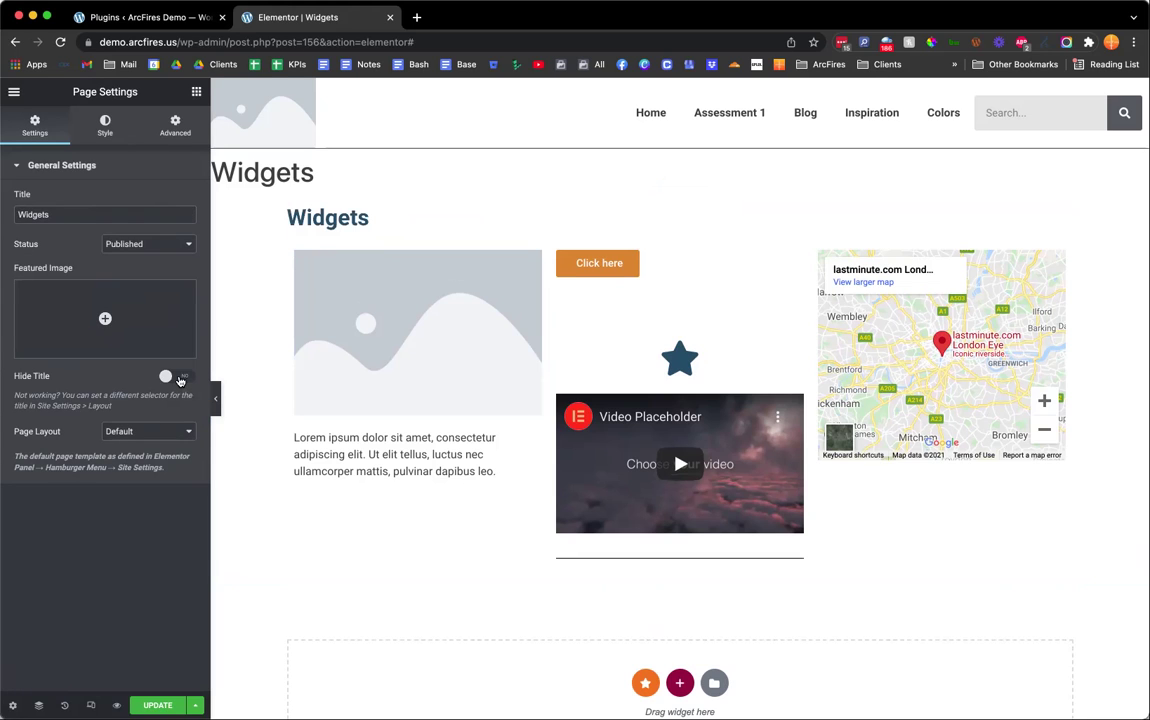
click(178, 377)
click(178, 377)
click(178, 377)
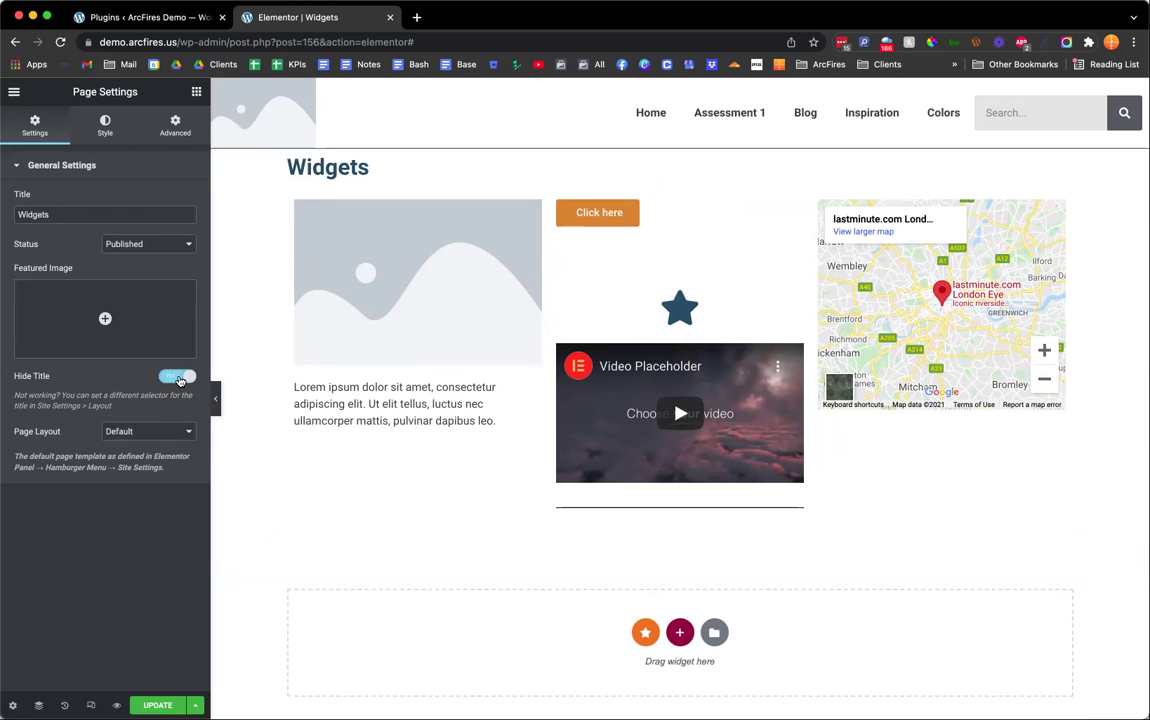
- Select the heading and replace its title's Post Title dynamic tag with Post Date
click(381, 174)
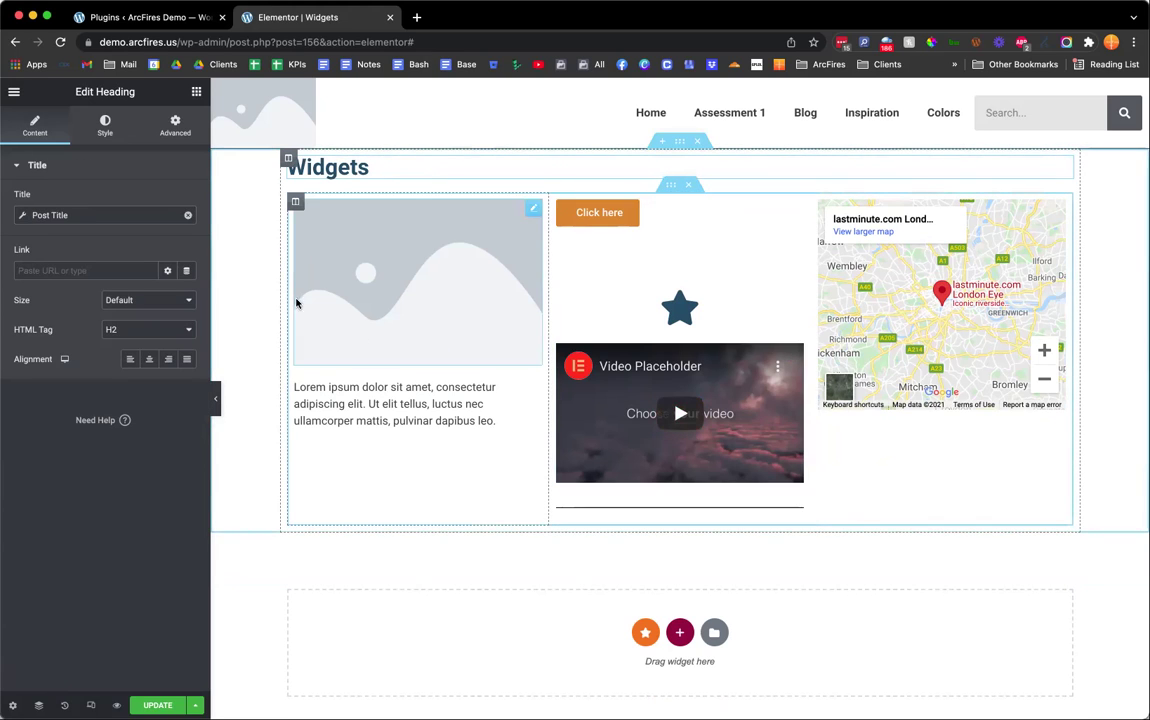
click(188, 216)
click(186, 217)
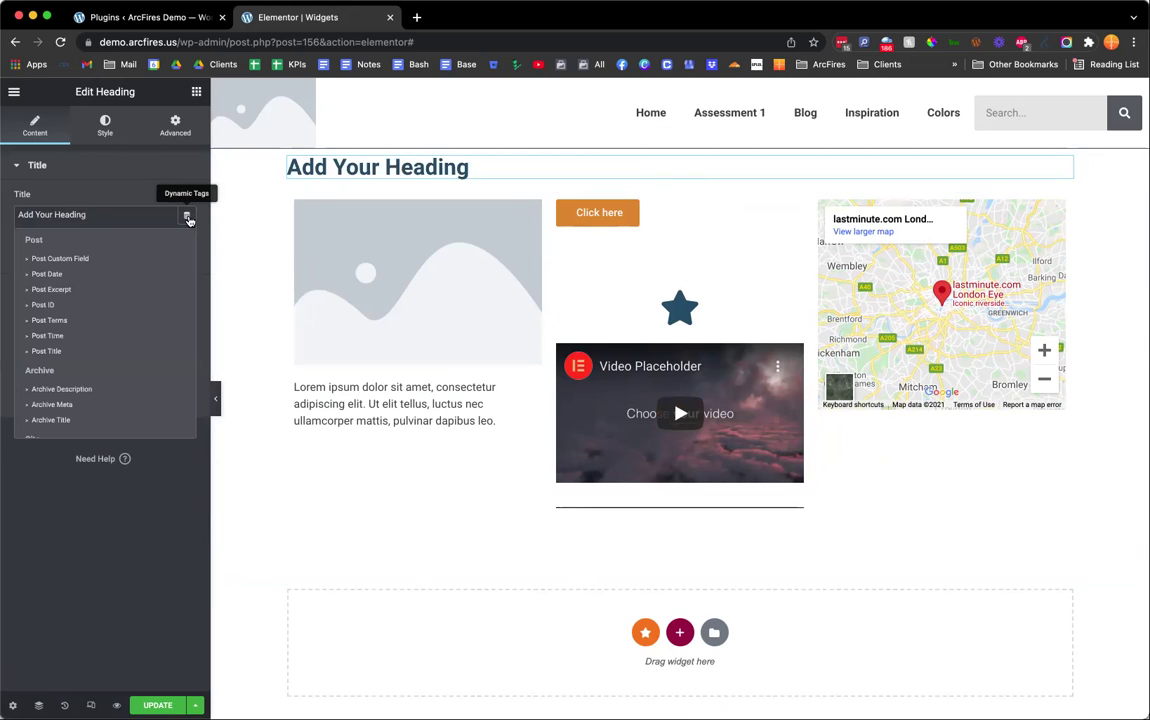
click(94, 272)
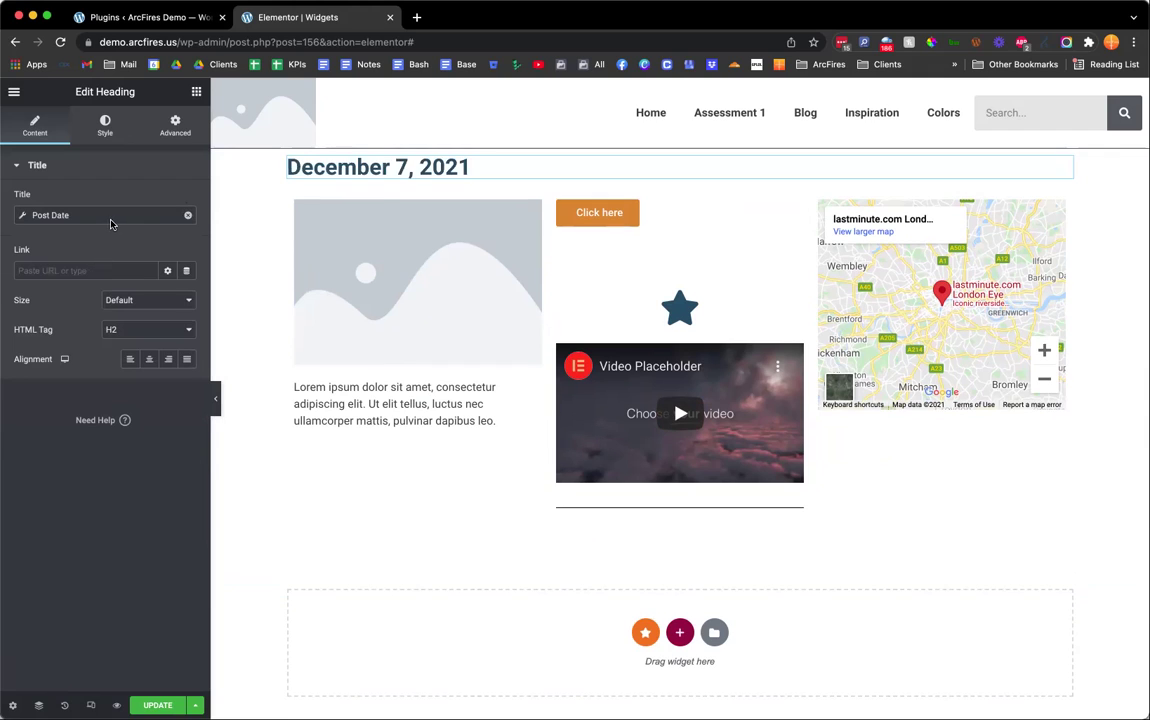
- Check the date types available for the Post Date tag and set its format to Custom
click(25, 218)
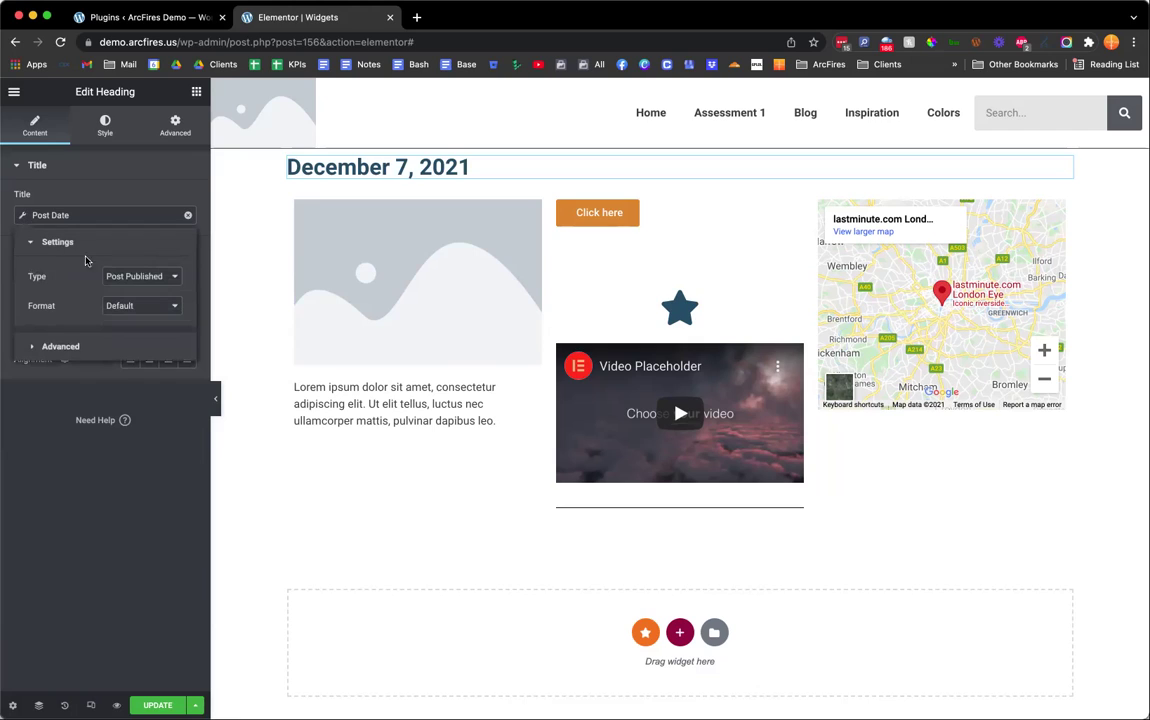
click(115, 278)
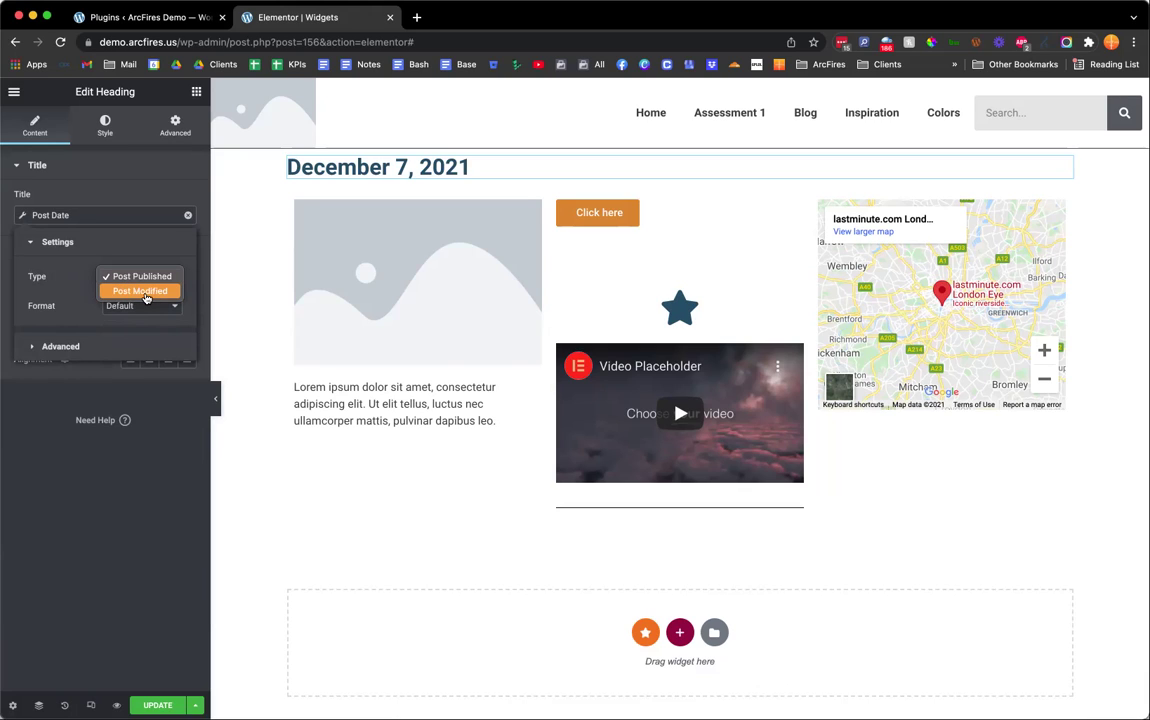
click(58, 262)
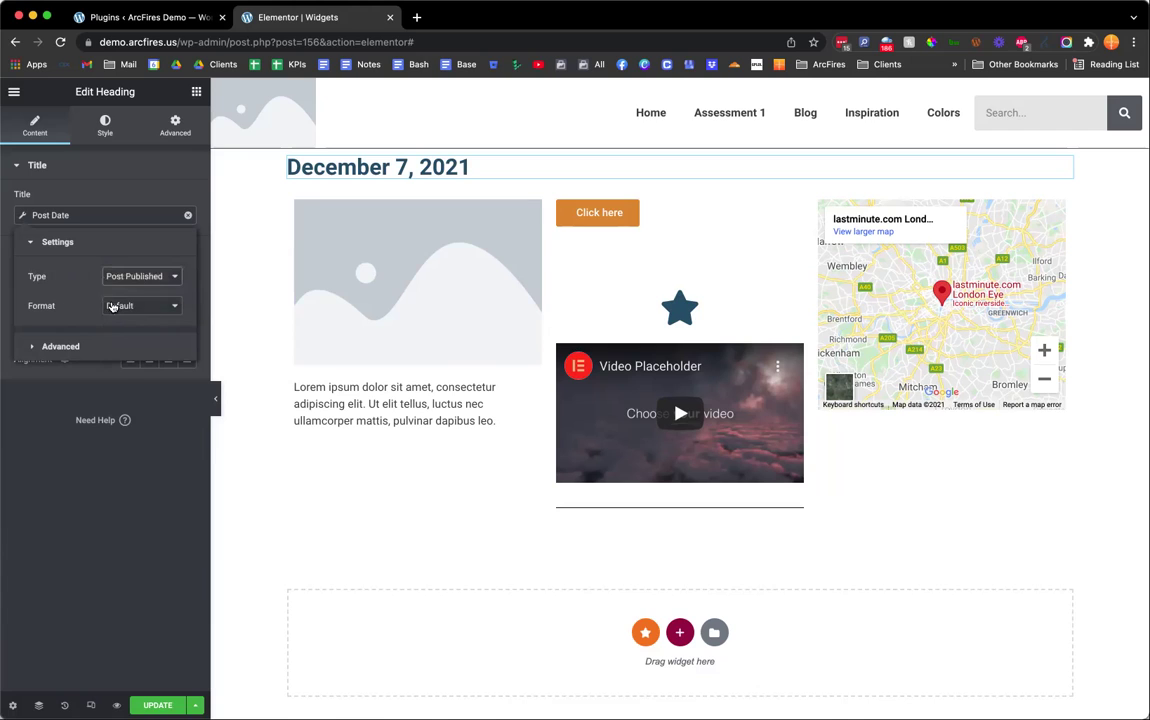
click(120, 306)
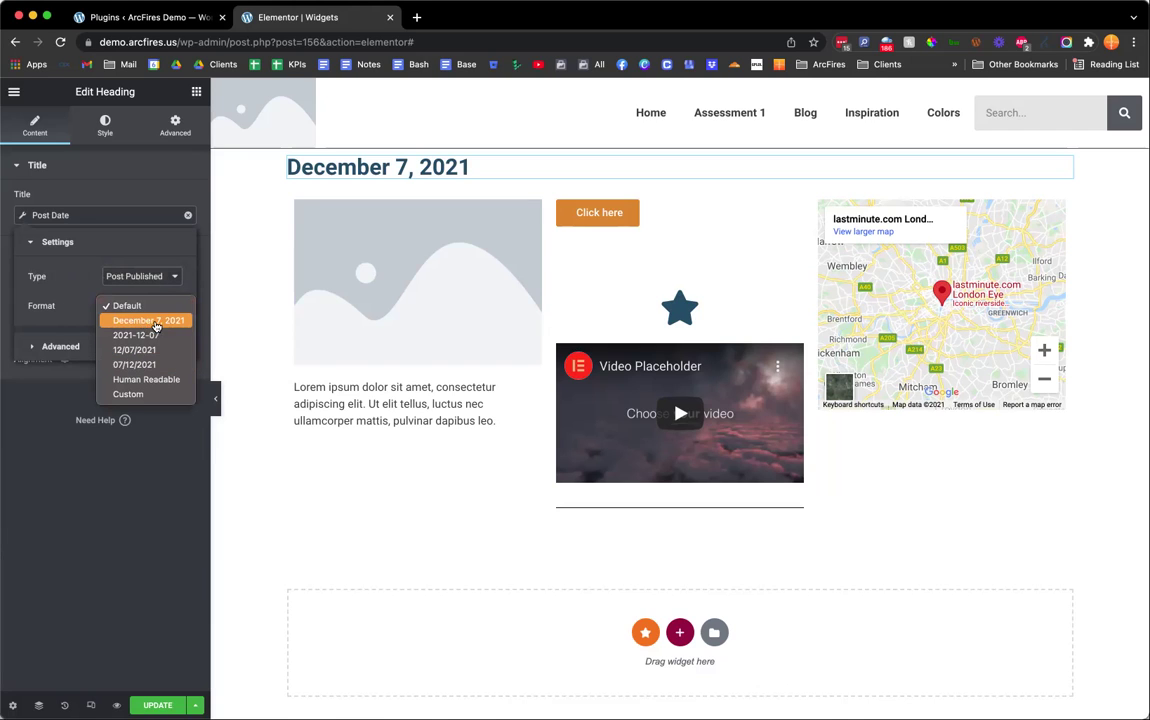
click(158, 394)
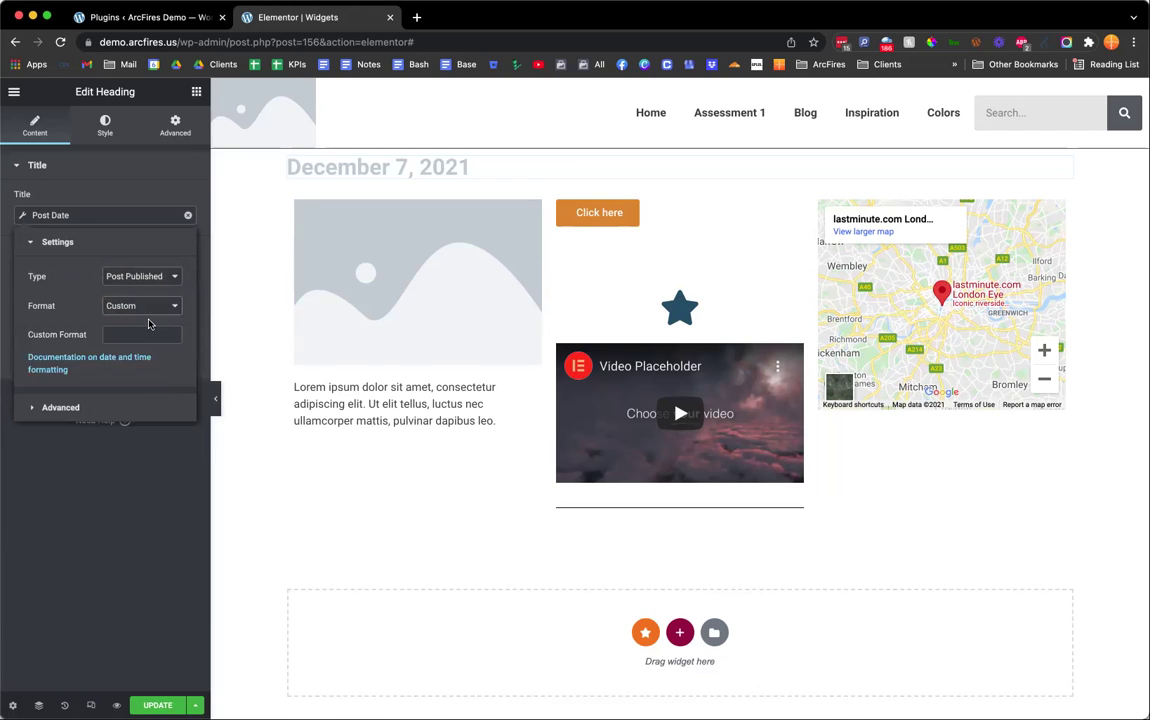
- Enter "Y, D, T" as the custom format of the Post Date tag
click(139, 333)
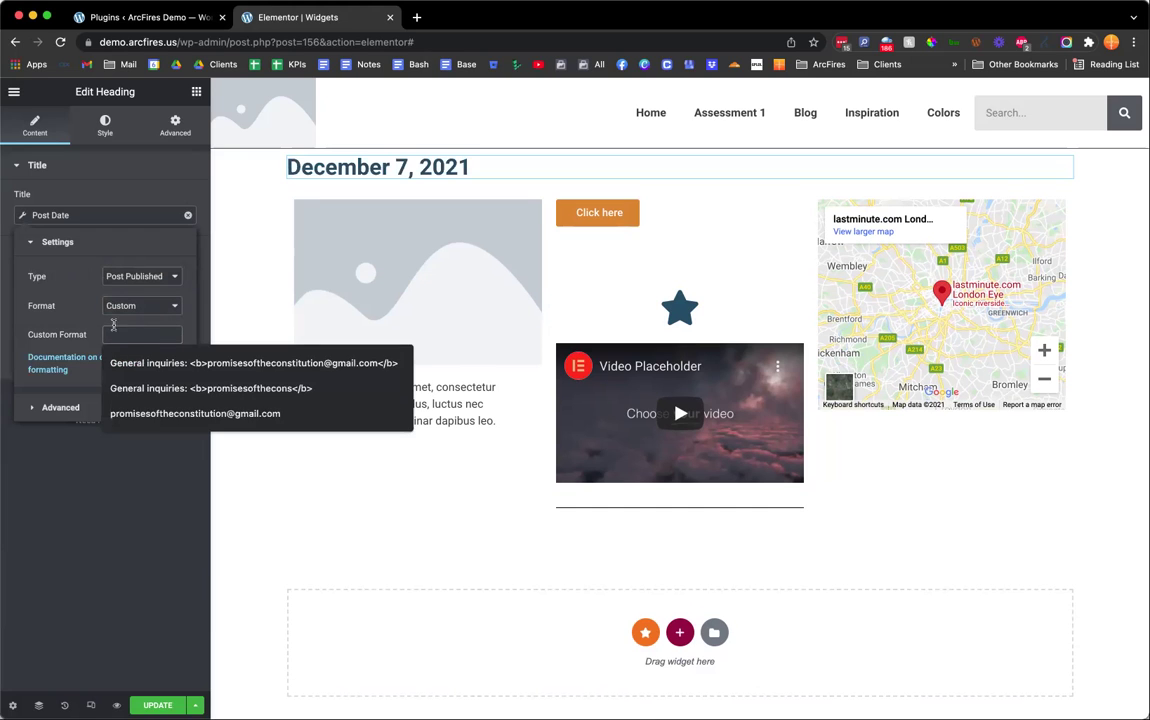
click(74, 322)
click(110, 334)
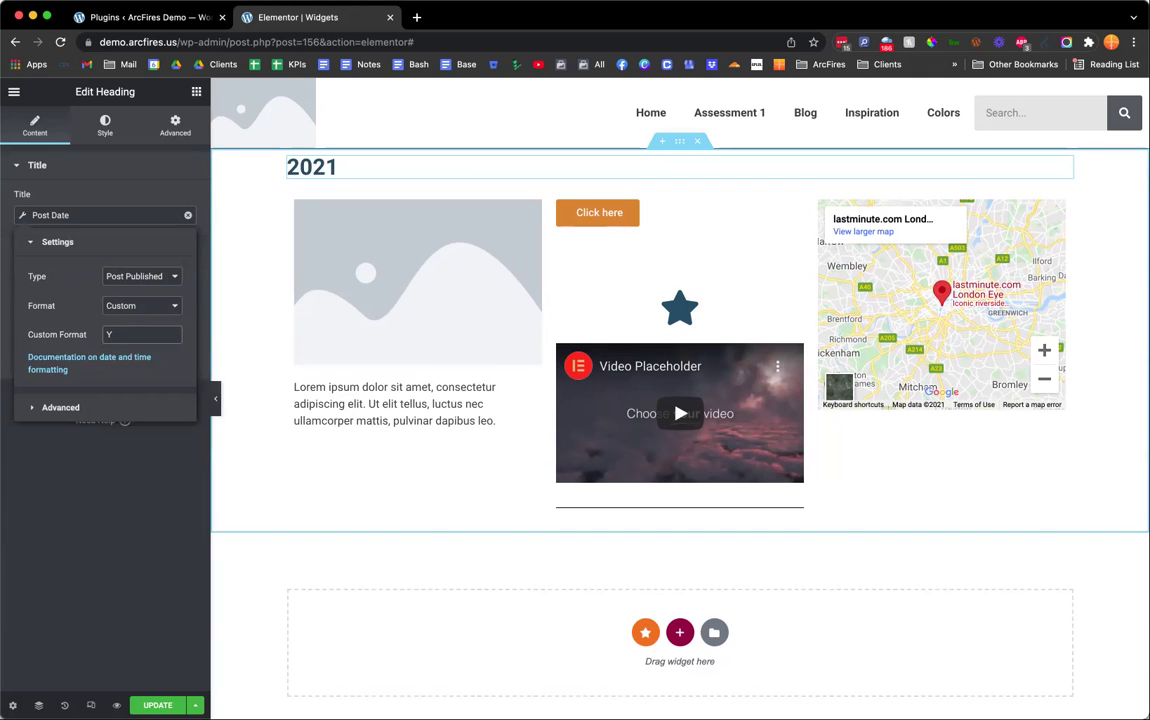
text(, )
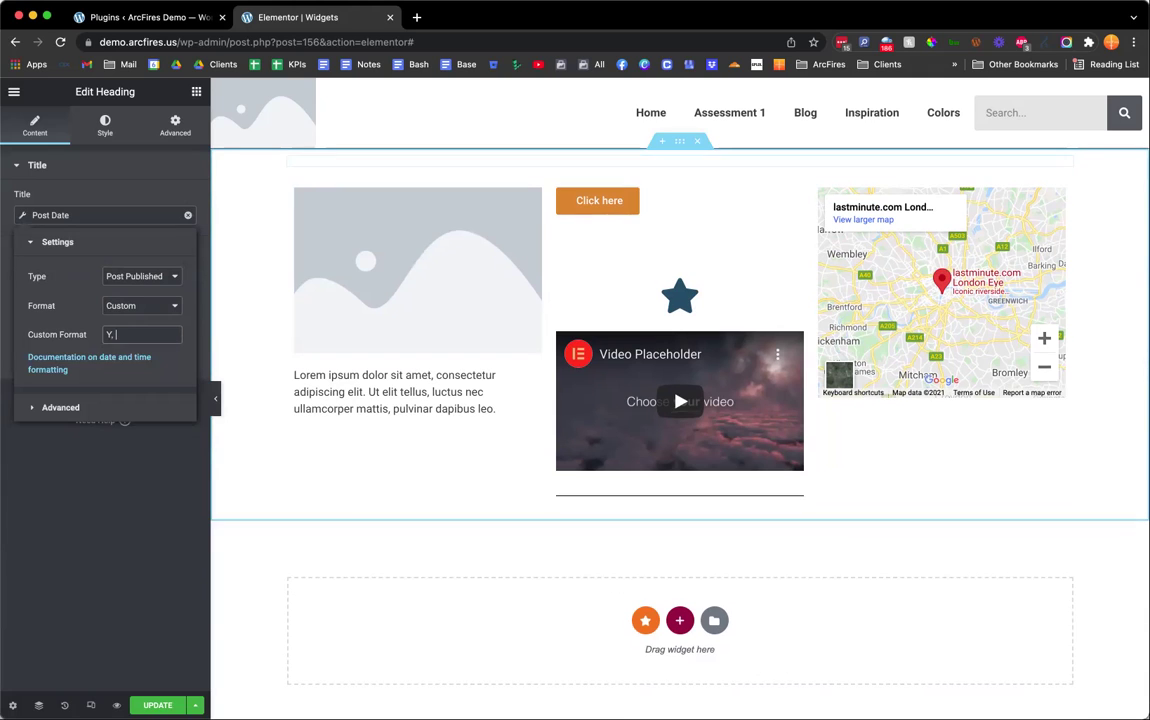
text(D)
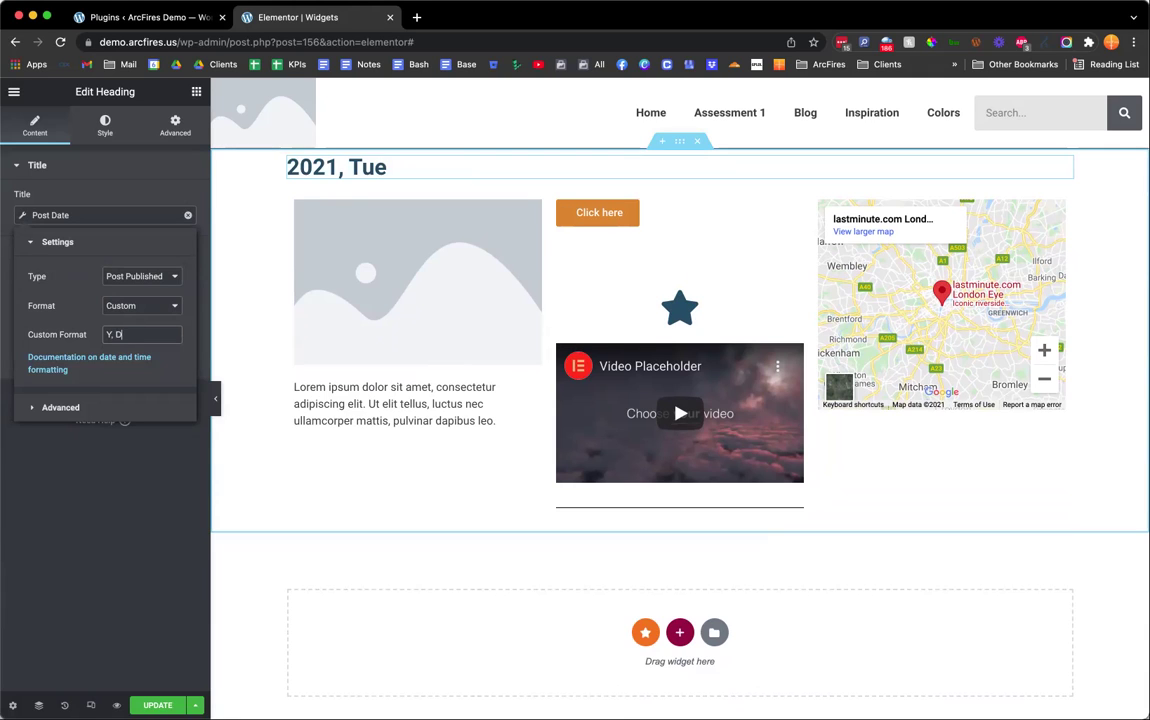
text(, T)
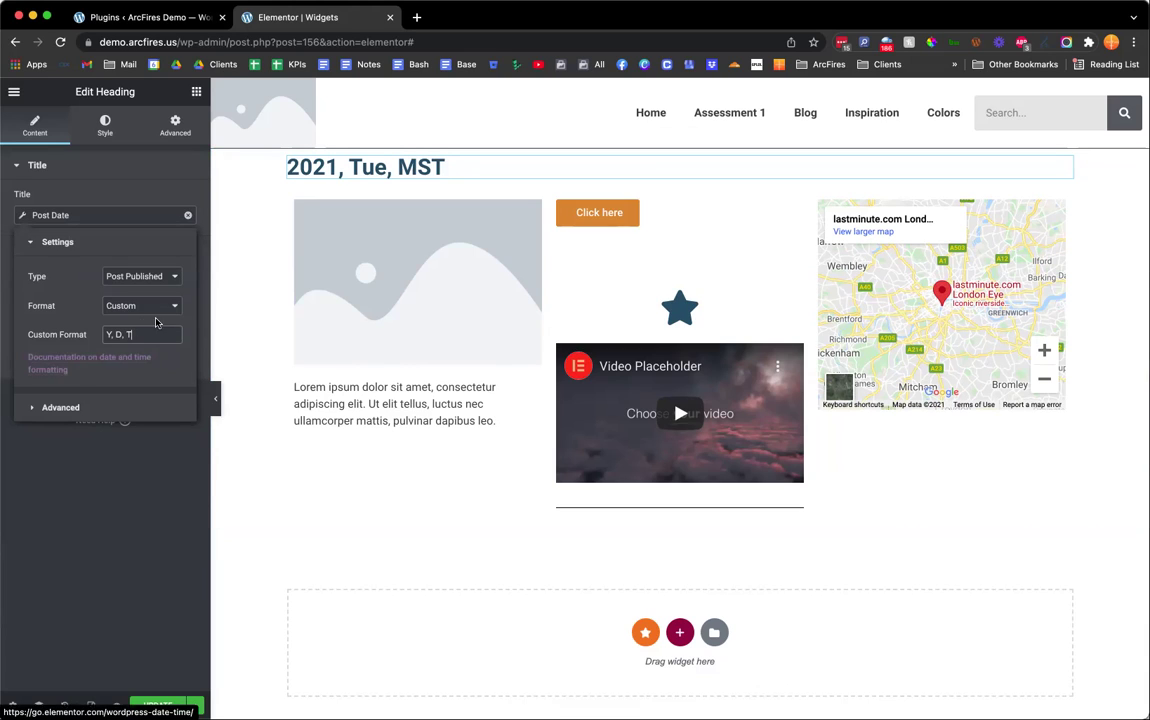
- Clear the custom format of the Post Date tag and keep the format option at Custom
key(super+a)
key(BackSpace)
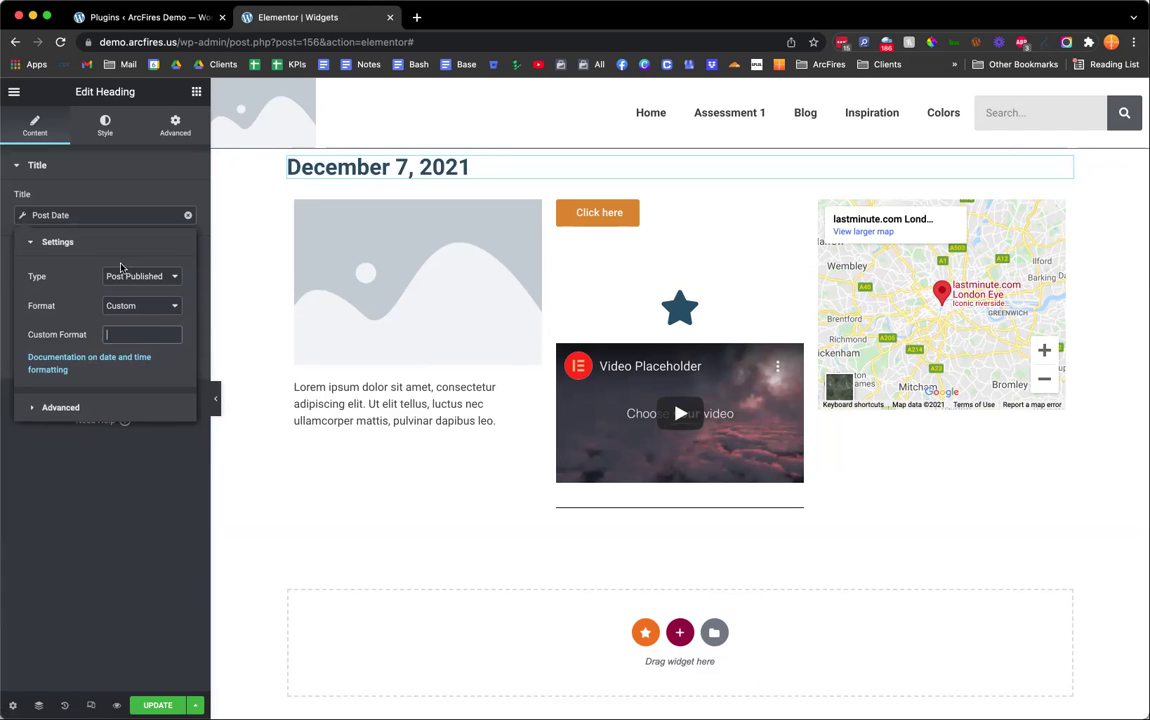
click(128, 305)
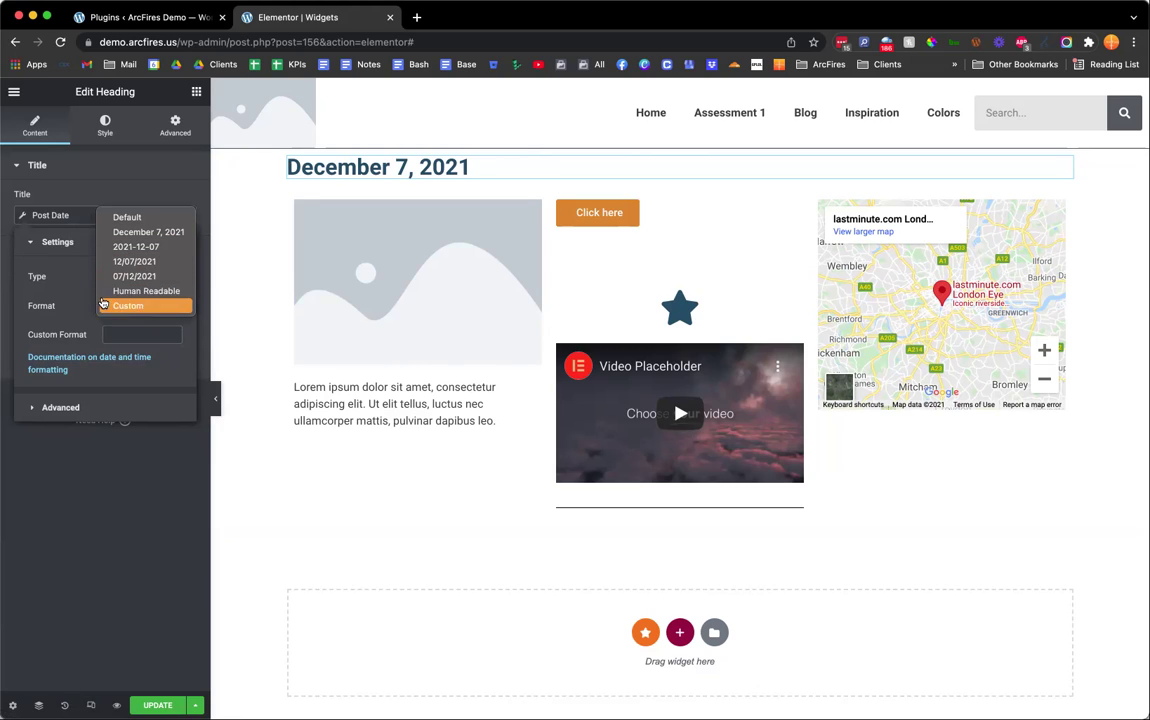
click(127, 305)
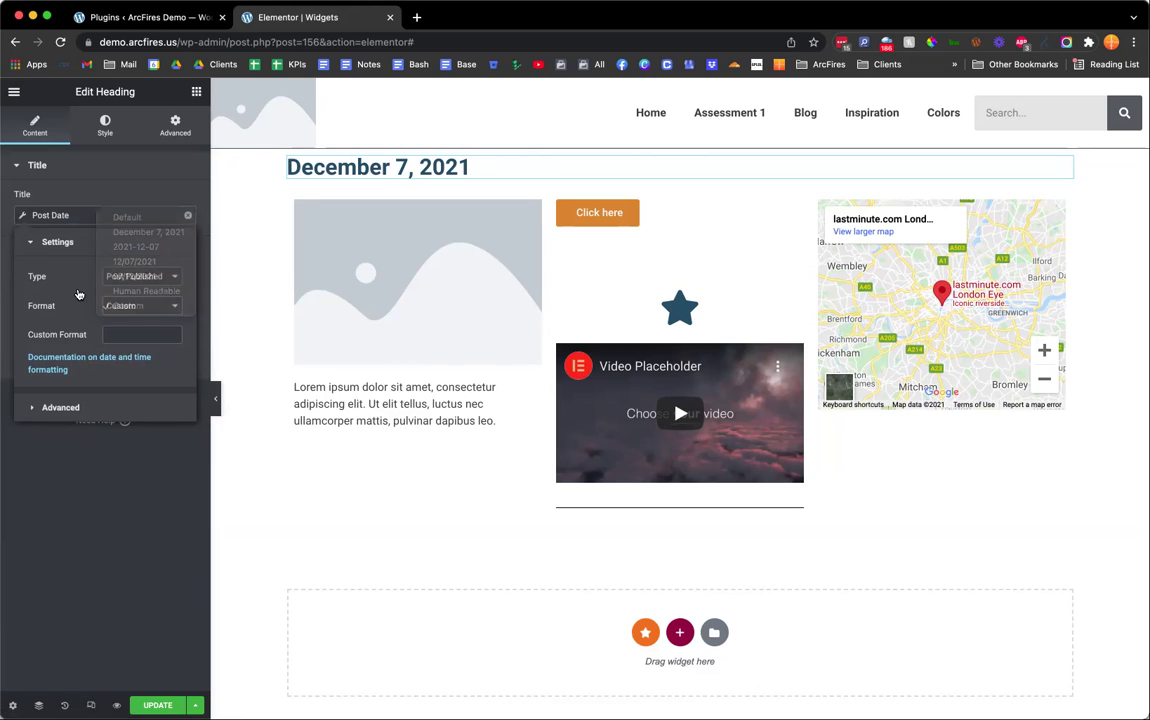
- Set the Before text of the Post Date tag to "Published:" in its advanced settings
click(58, 242)
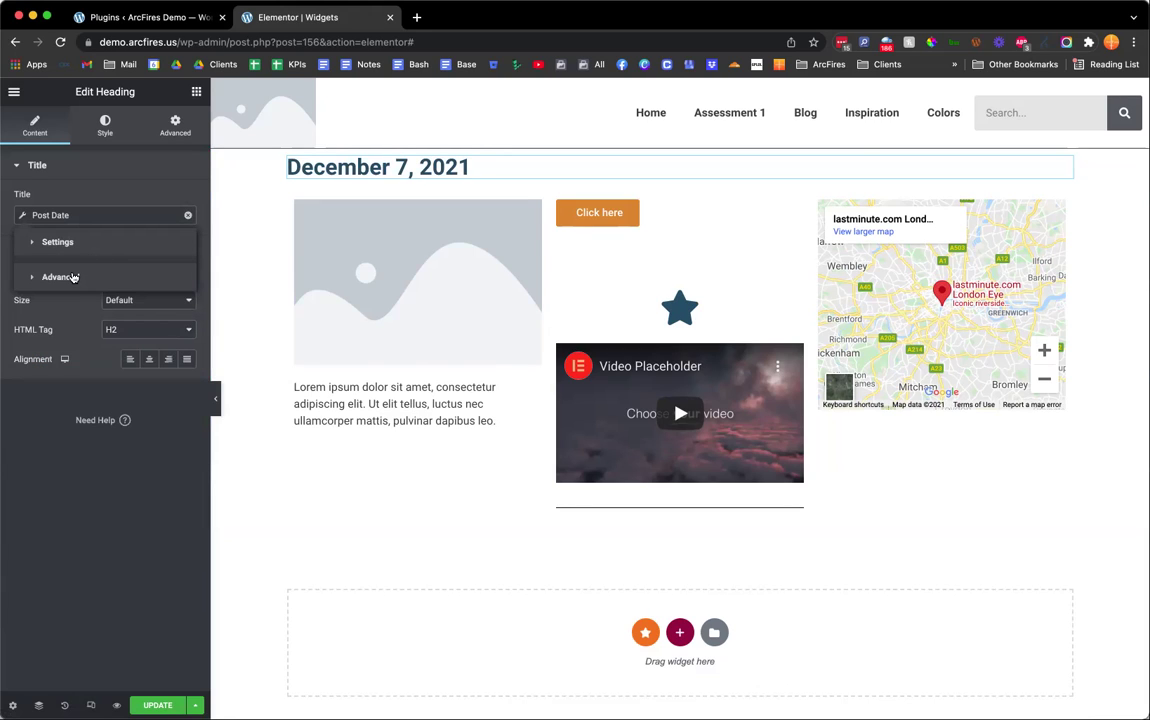
click(73, 277)
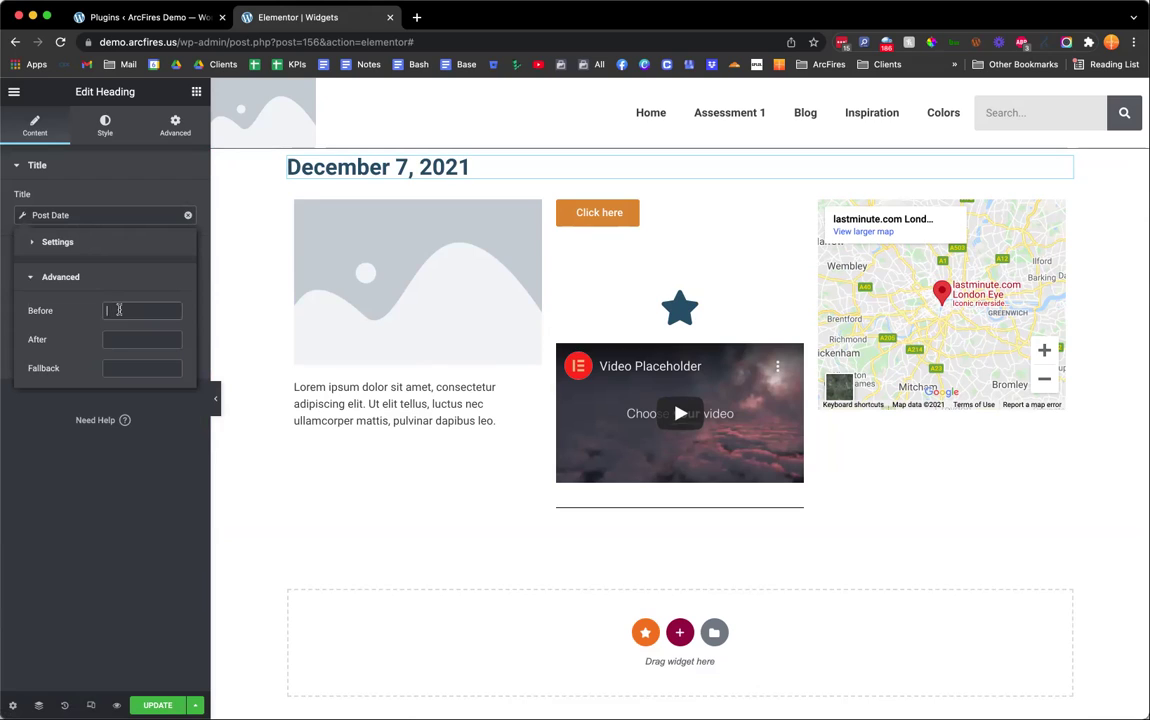
click(119, 310)
text(Published:)
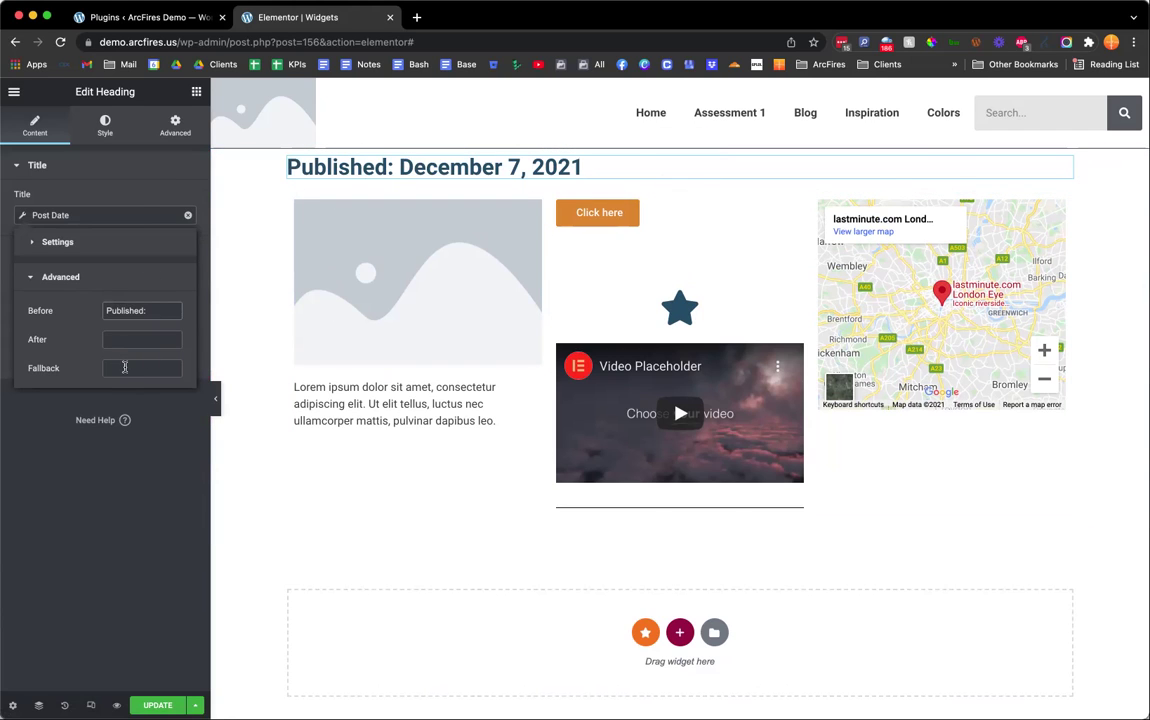
- Change the Post Date tag's date type to Post Modified and close the tag's settings
click(143, 287)
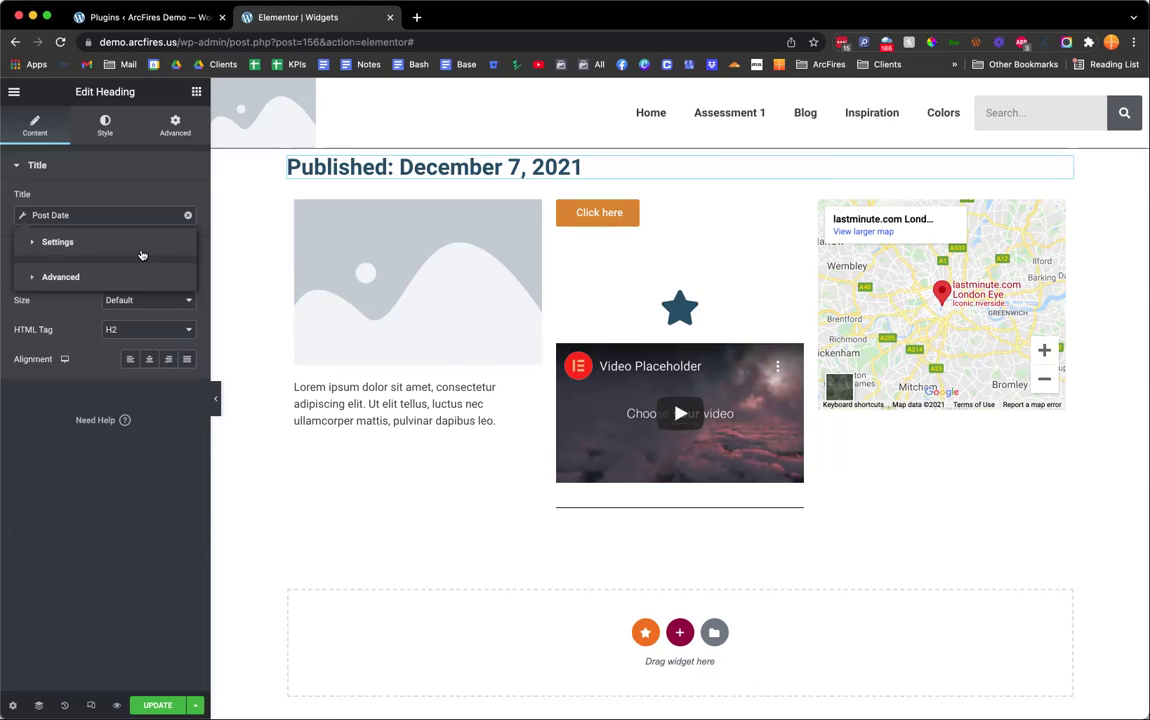
click(142, 255)
click(140, 276)
click(143, 290)
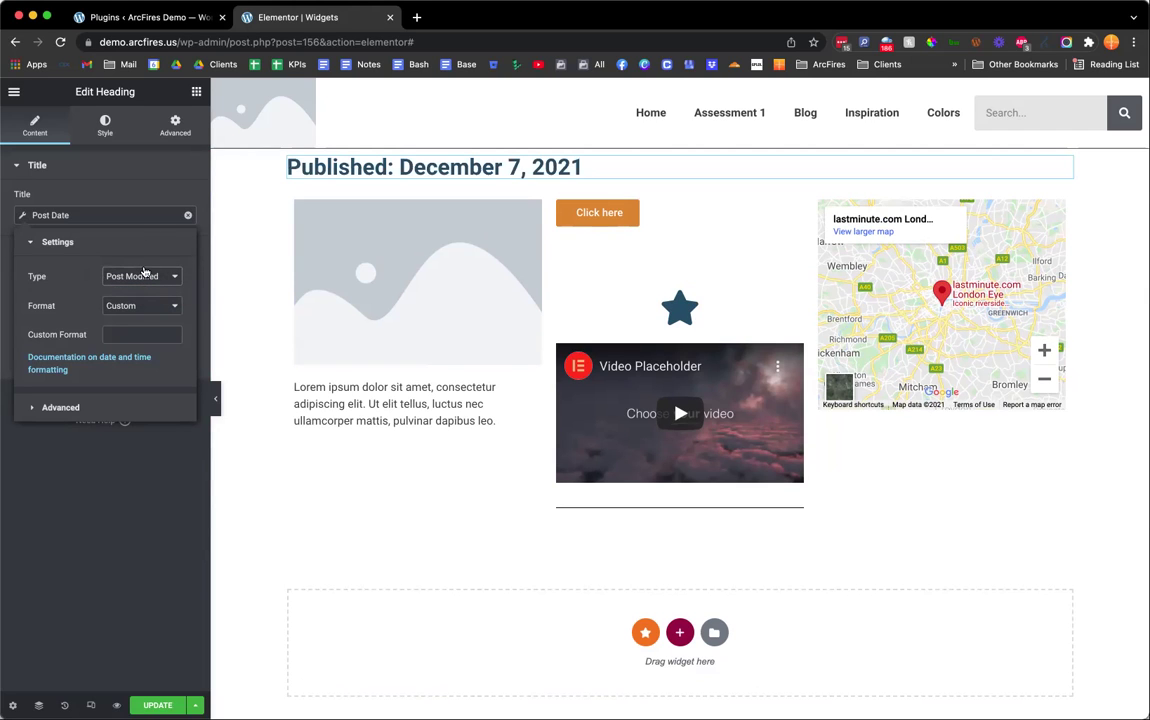
click(123, 217)
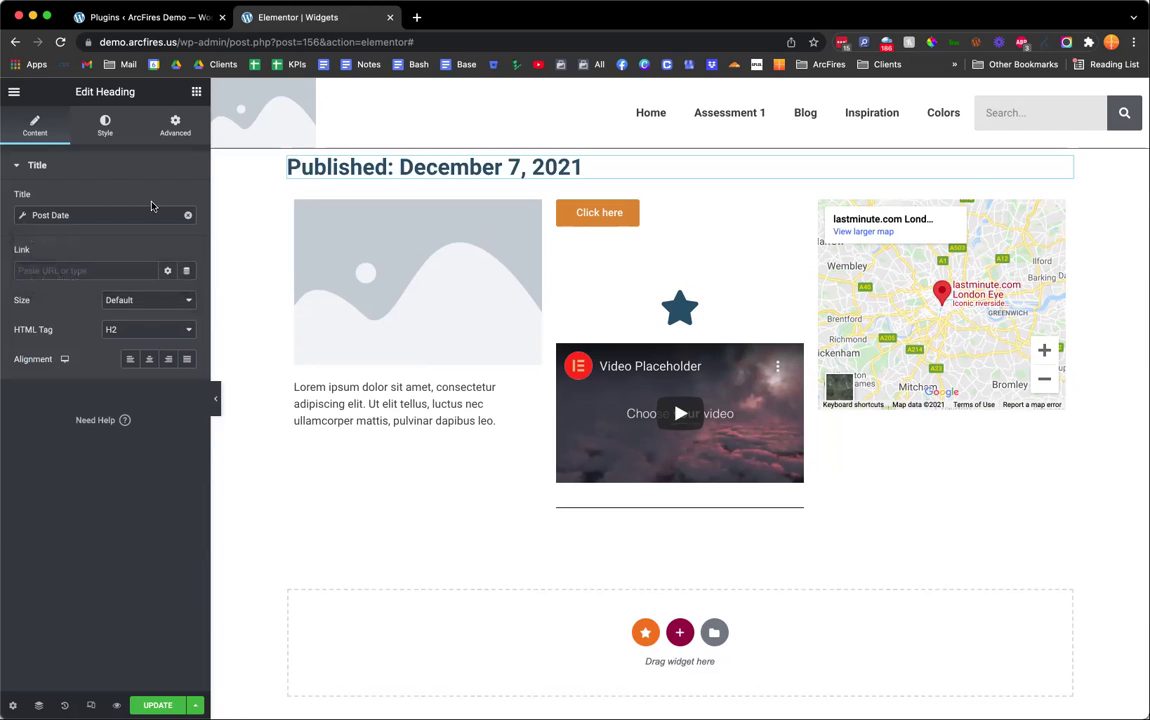
- Replace the Post Date tag in the heading's title with the Site Title dynamic tag
click(190, 217)
click(187, 217)
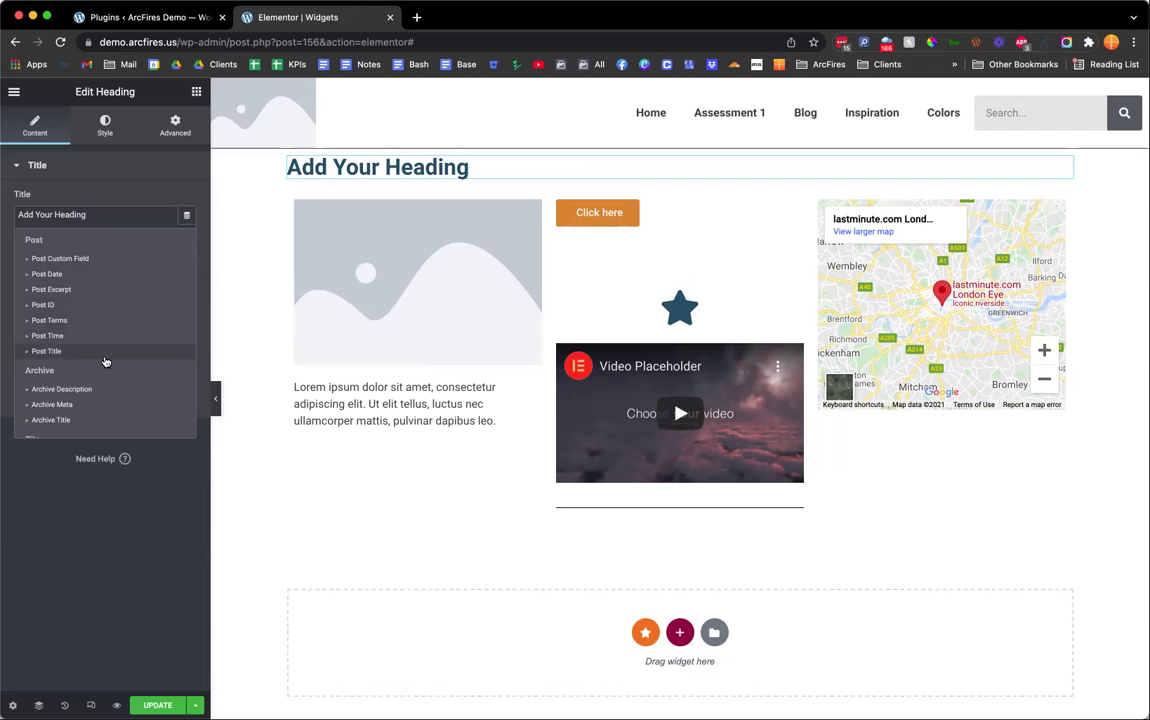
scroll(105, 361, down, 5)
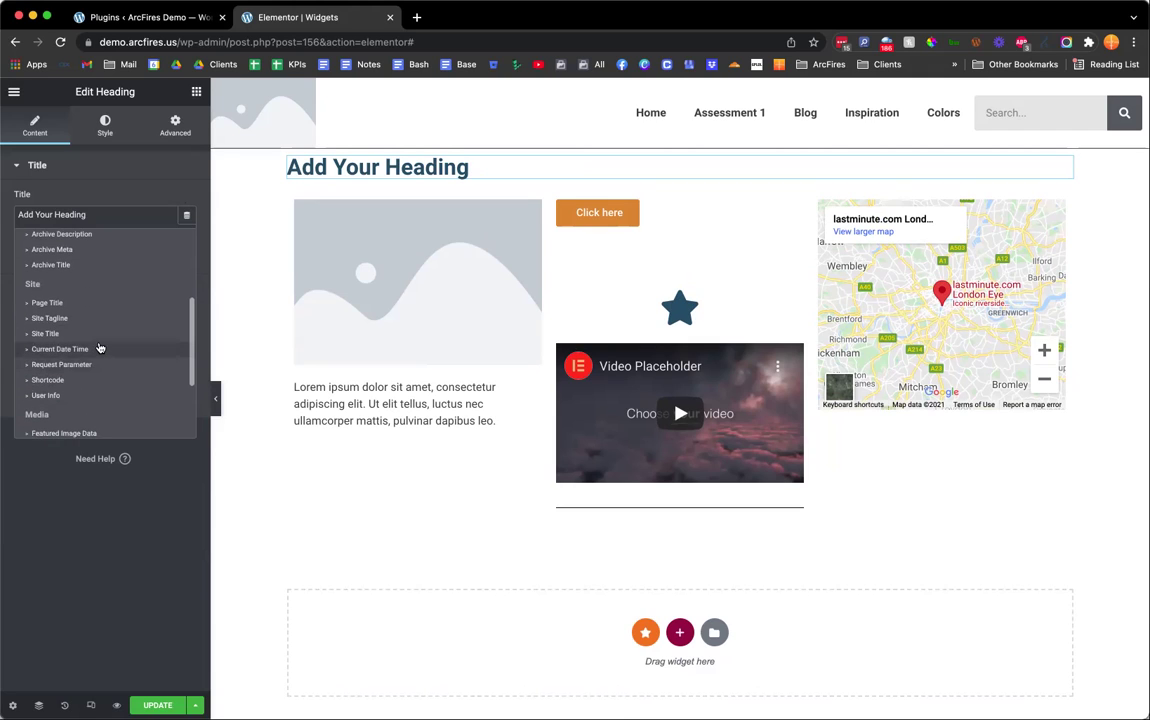
click(97, 333)
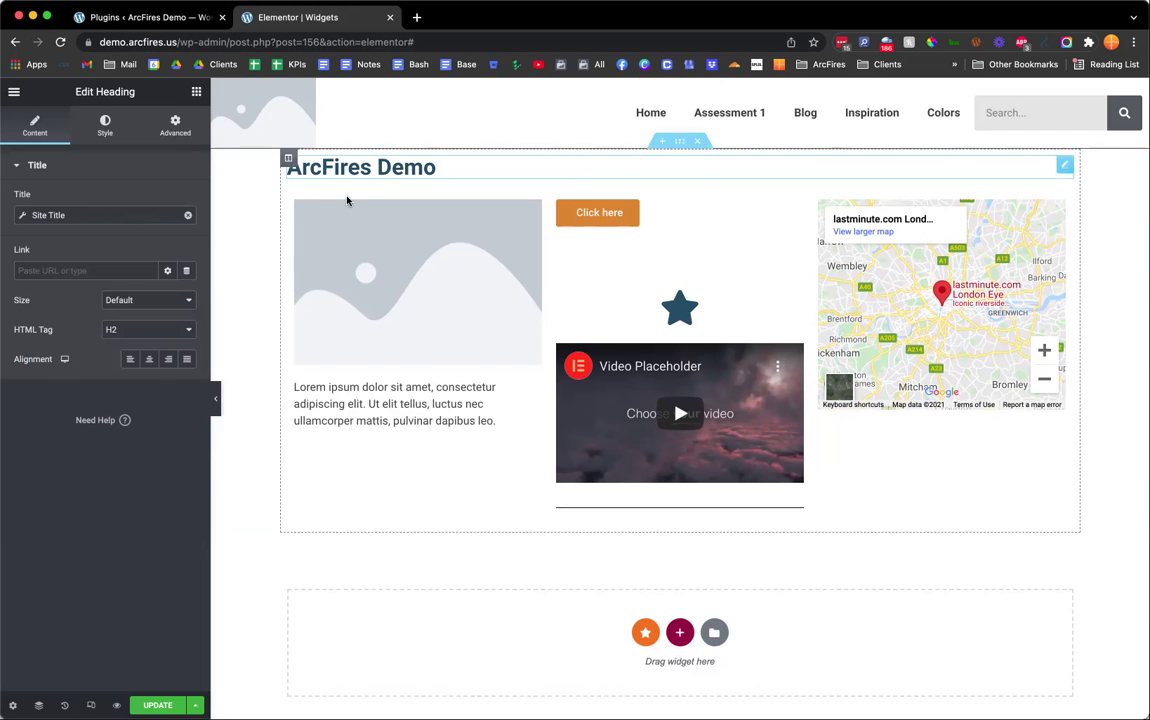
- Try the Author Name dynamic tag in place of Site Title, and remove it to restore the heading's static text
click(187, 216)
click(187, 217)
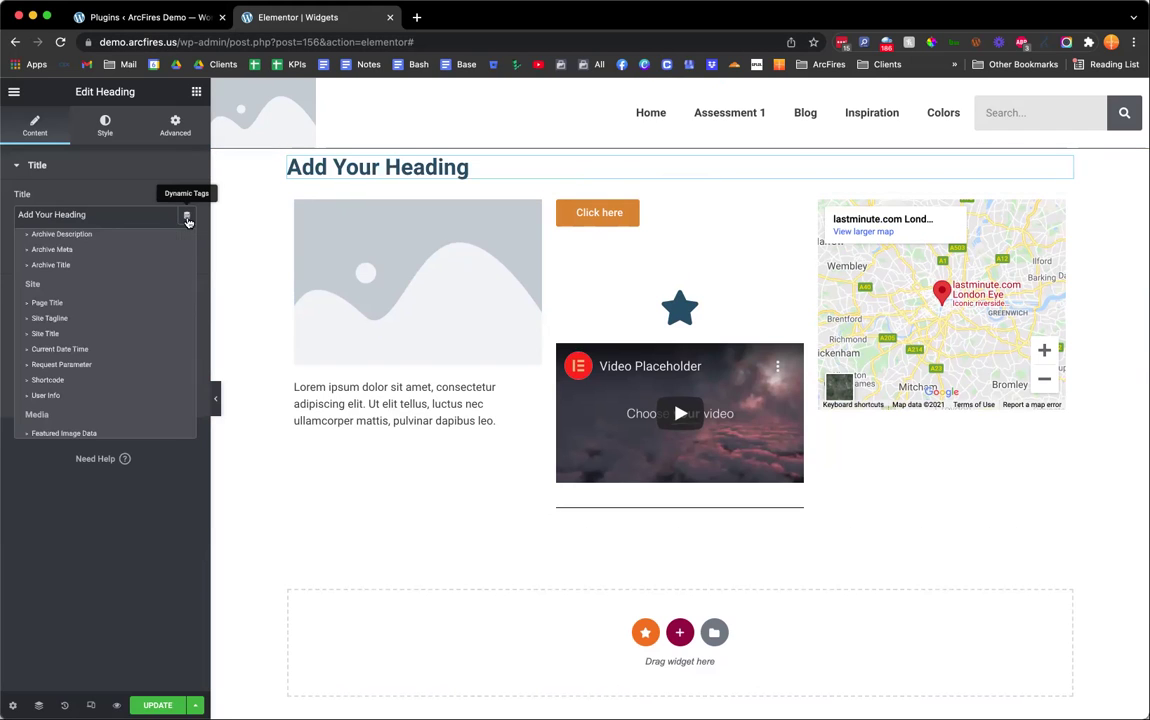
scroll(126, 335, down, 5)
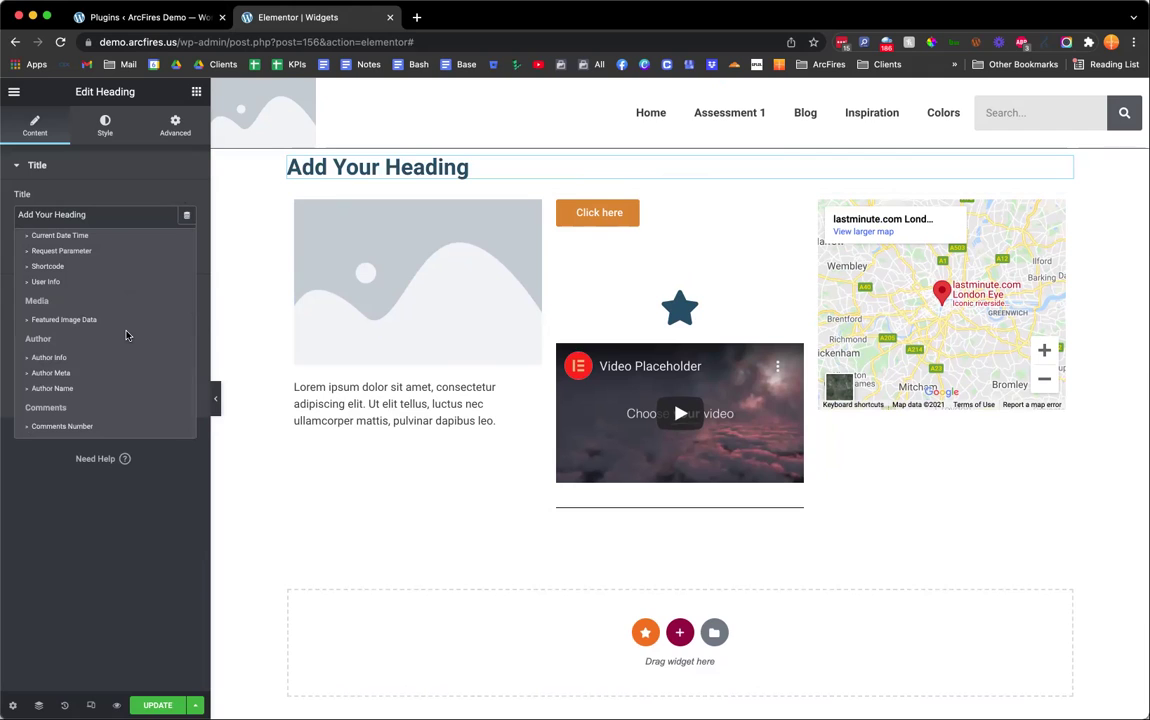
click(93, 389)
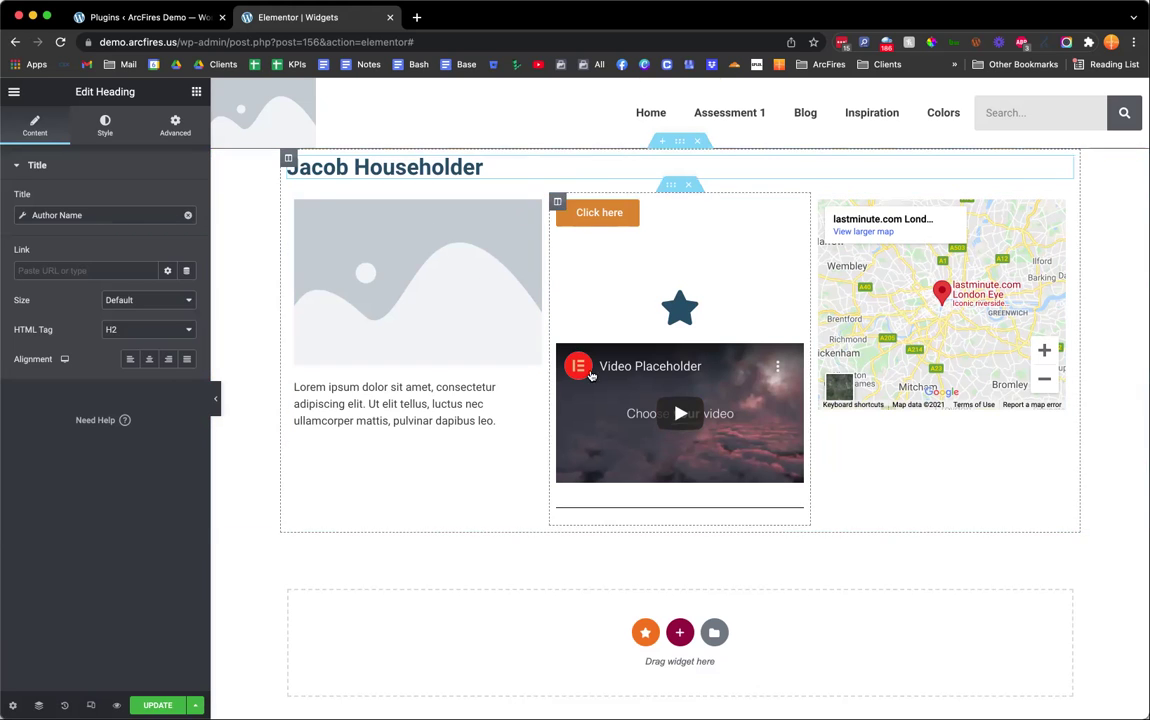
click(189, 214)
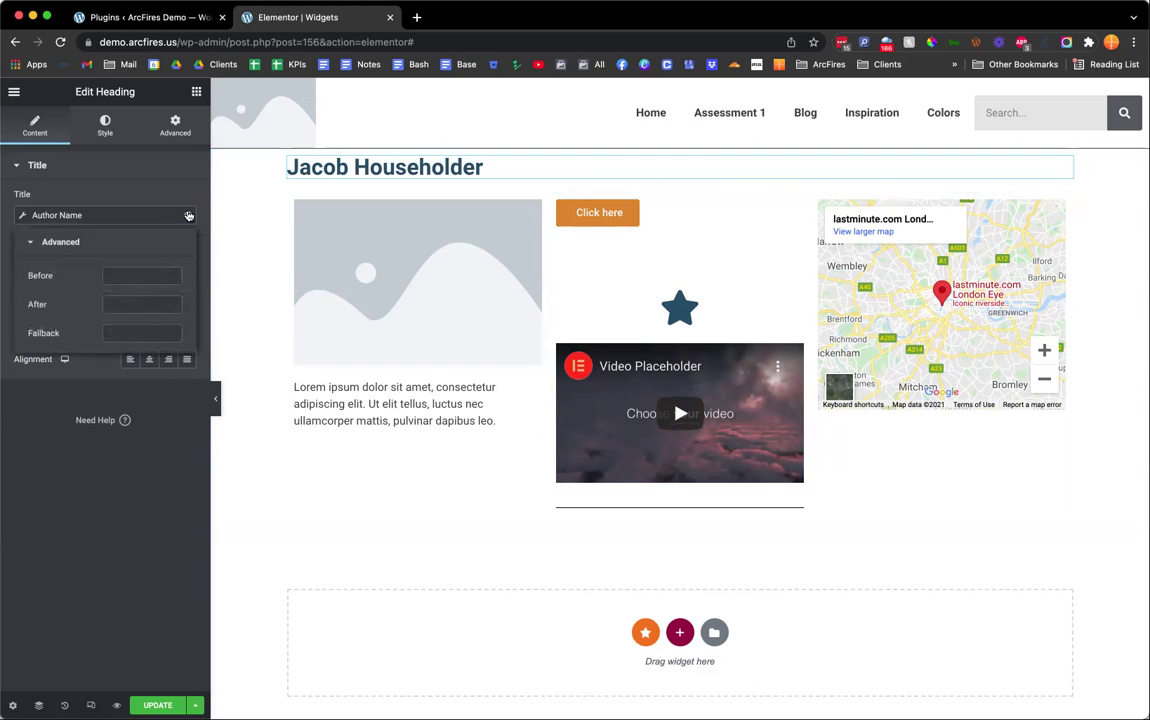
click(188, 215)
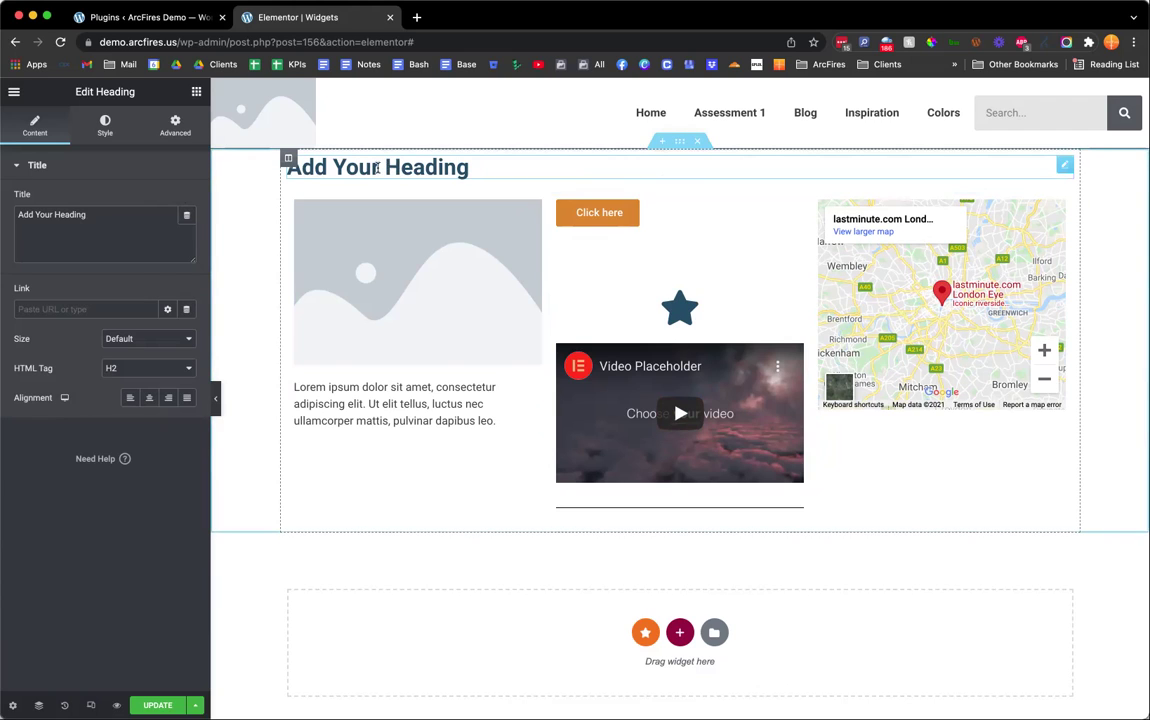
- Try the Post URL dynamic tag as the heading's link, view its link options, remove it, and browse the other link tags
click(186, 309)
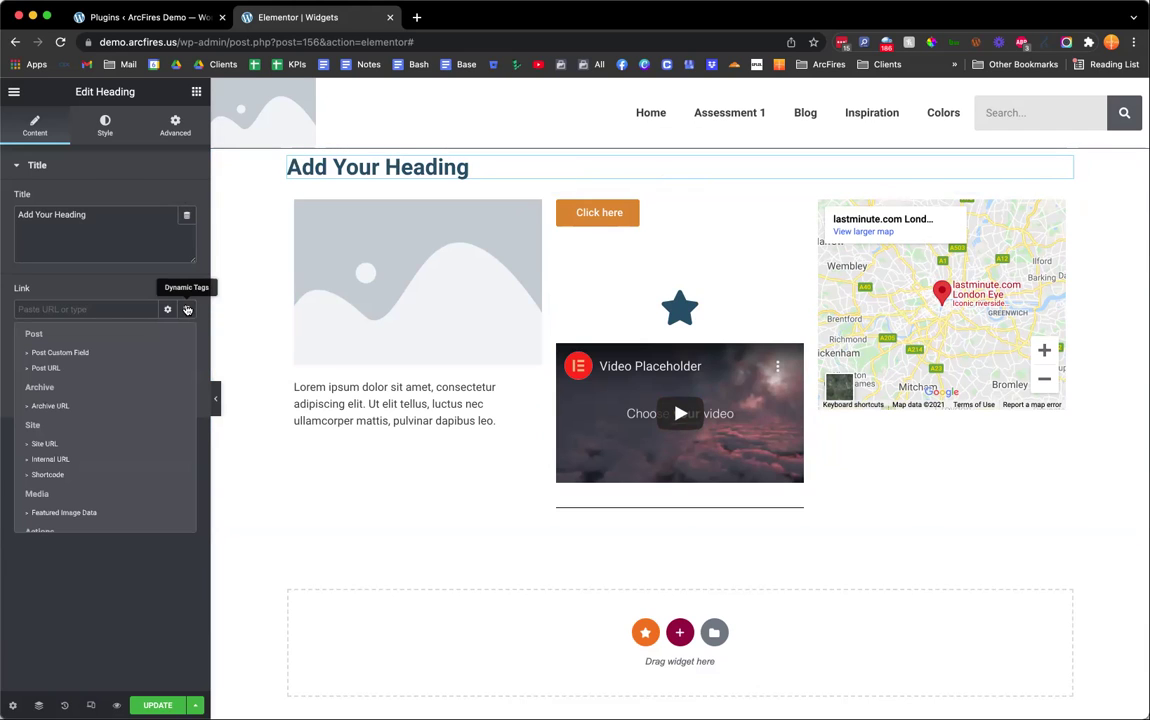
click(106, 369)
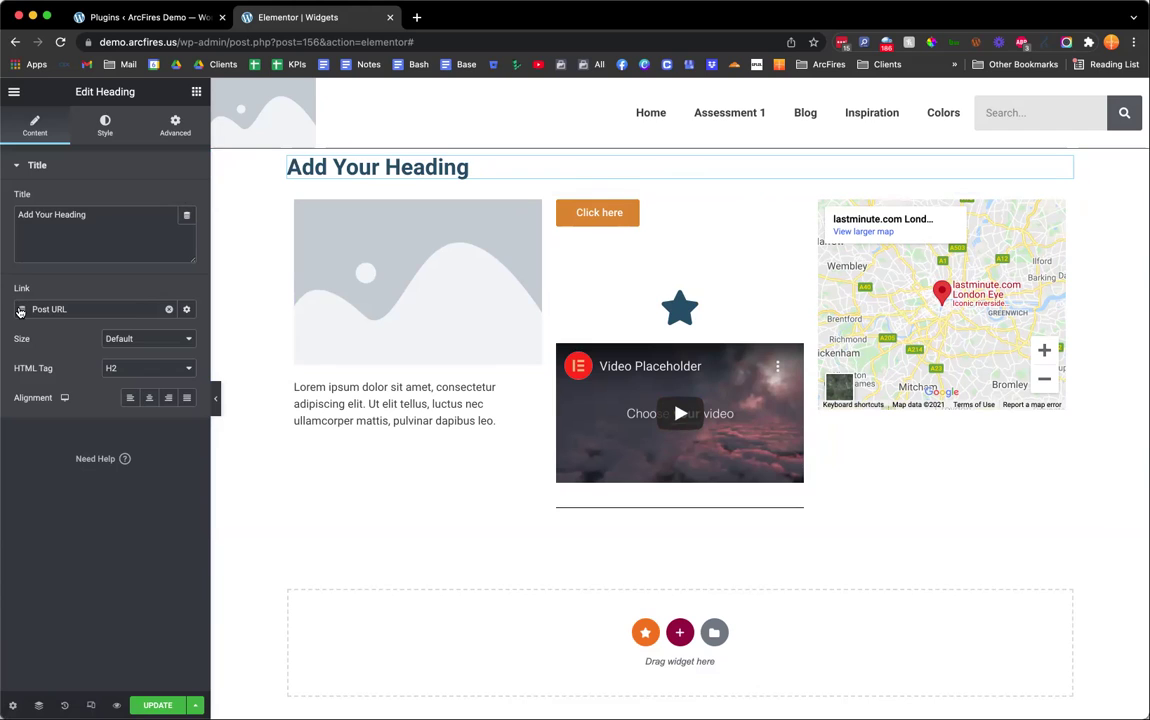
click(186, 311)
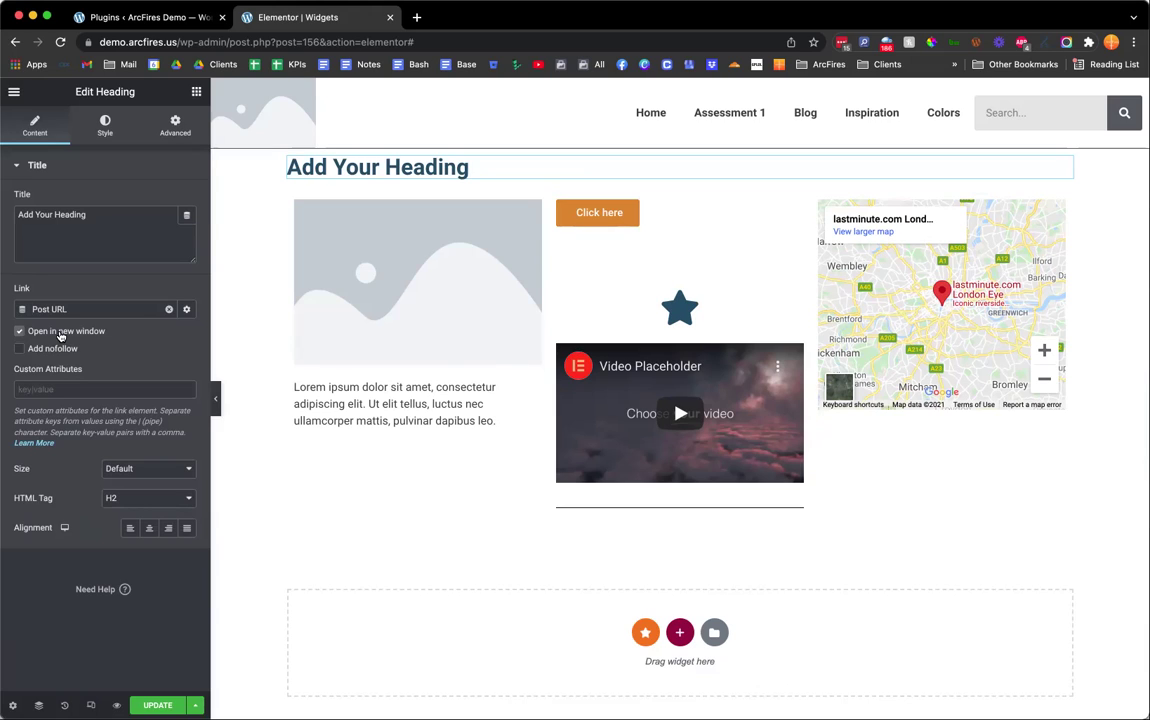
click(169, 309)
click(185, 310)
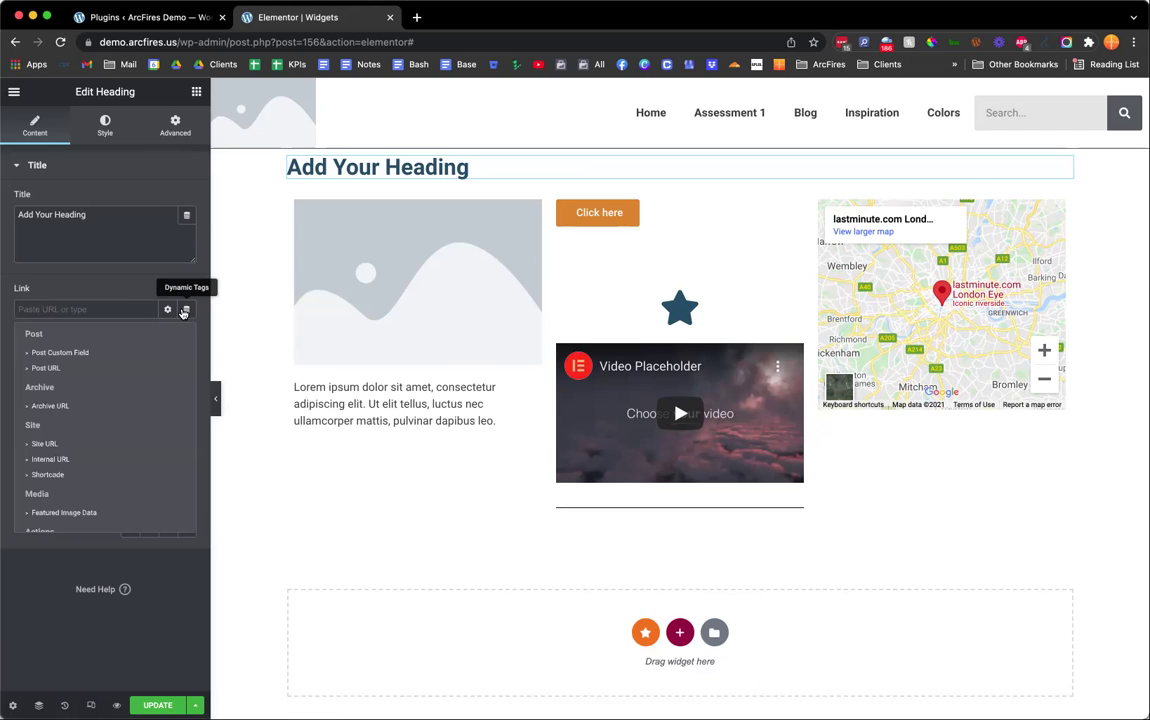
scroll(124, 418, down, 5)
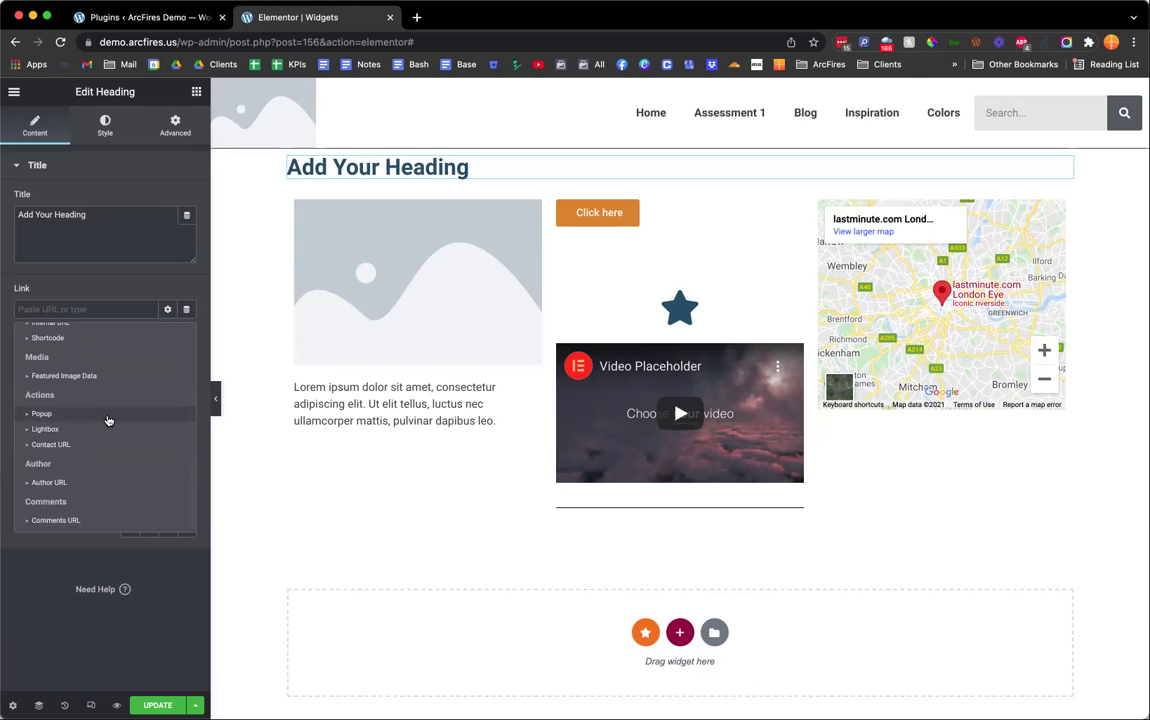
- Select the "Click here" button, try the Internal URL dynamic tag as its link, view the tag's type options, and remove the tag
click(649, 216)
click(121, 272)
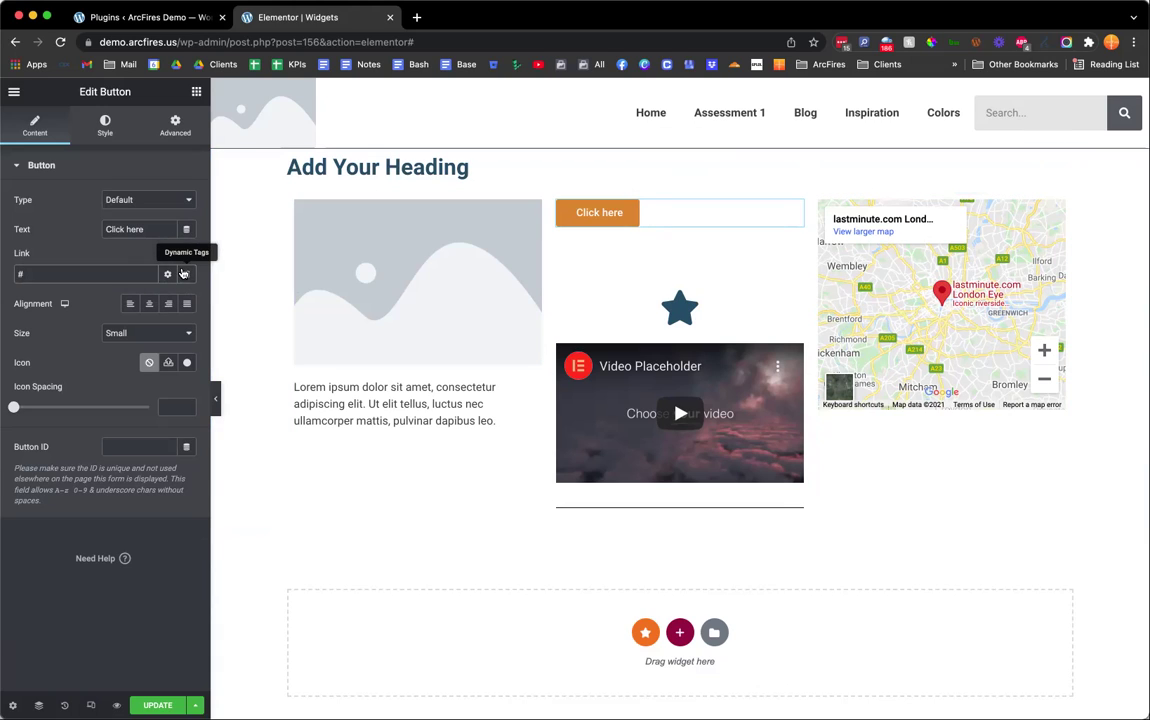
click(167, 273)
scroll(110, 400, down, 5)
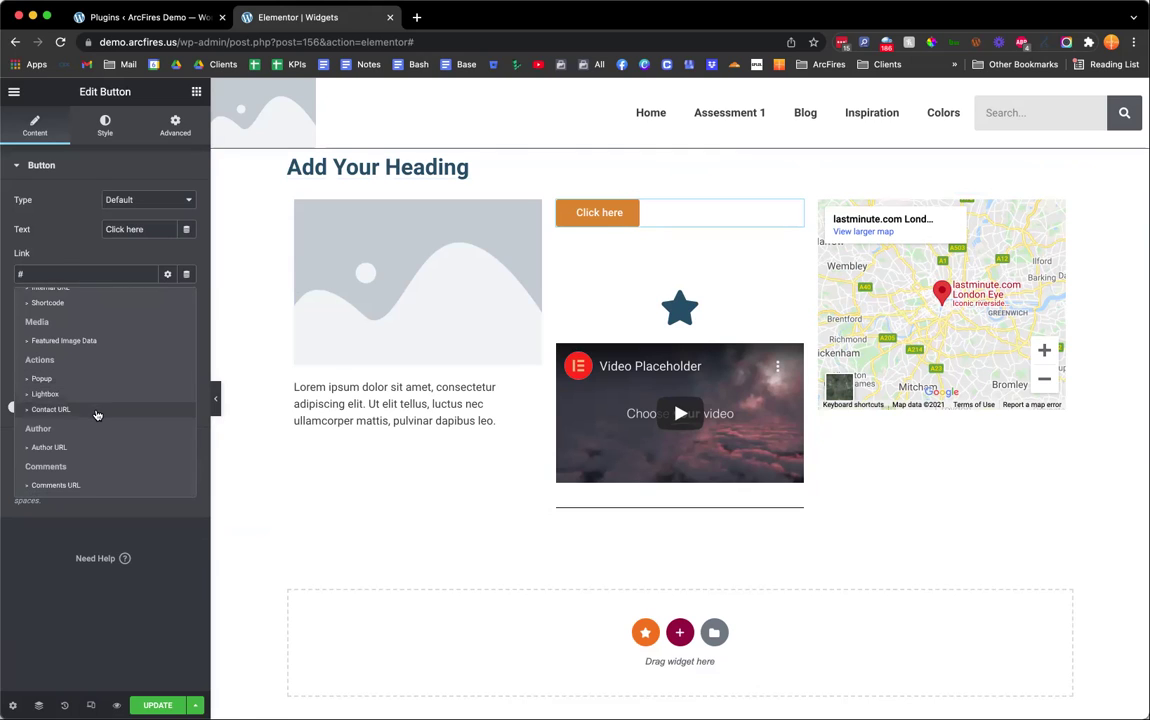
scroll(99, 370, up, 3)
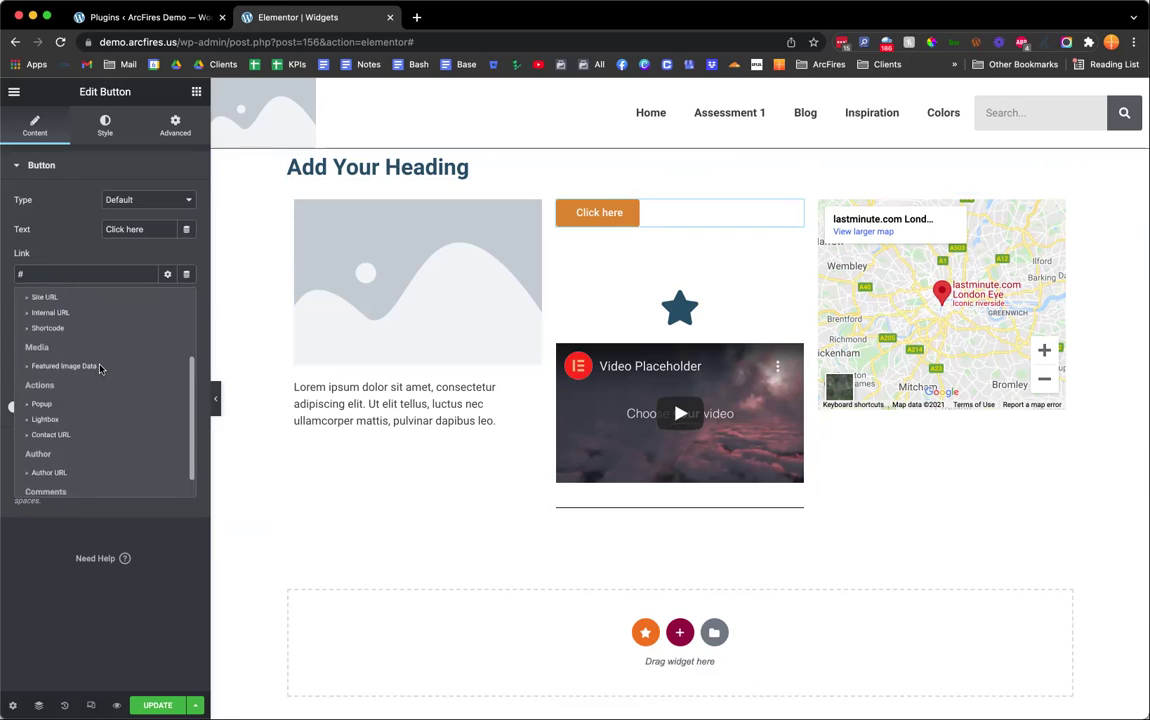
scroll(99, 370, up, 3)
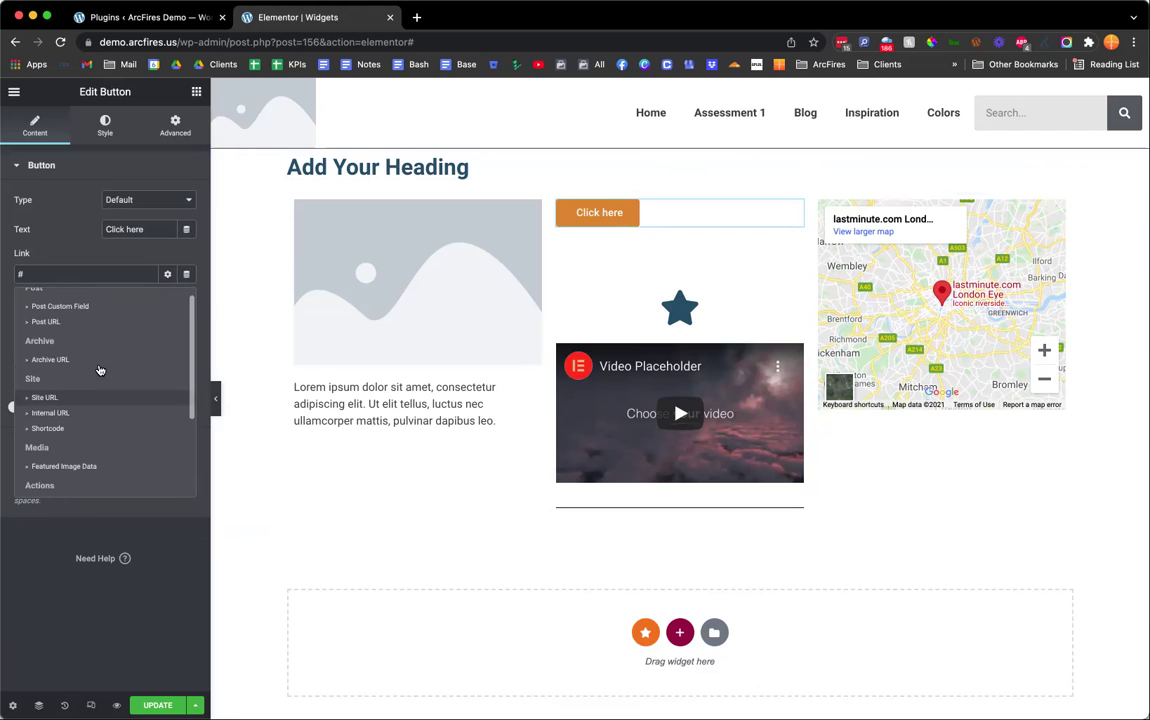
click(90, 424)
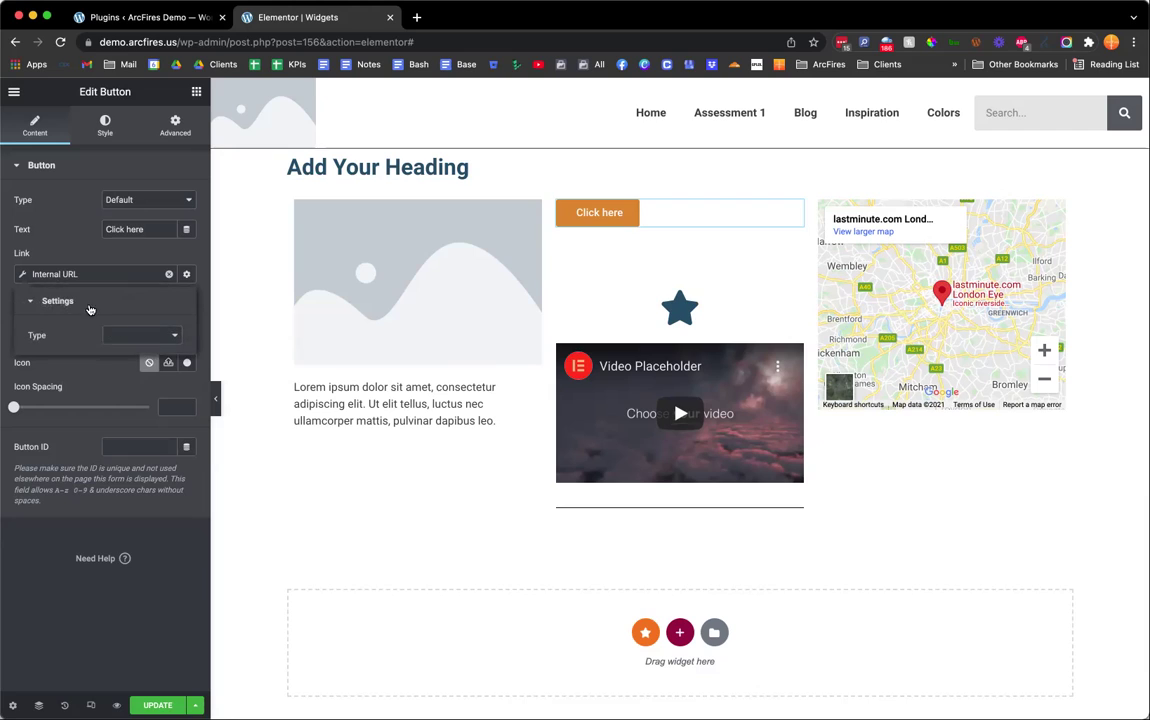
click(140, 335)
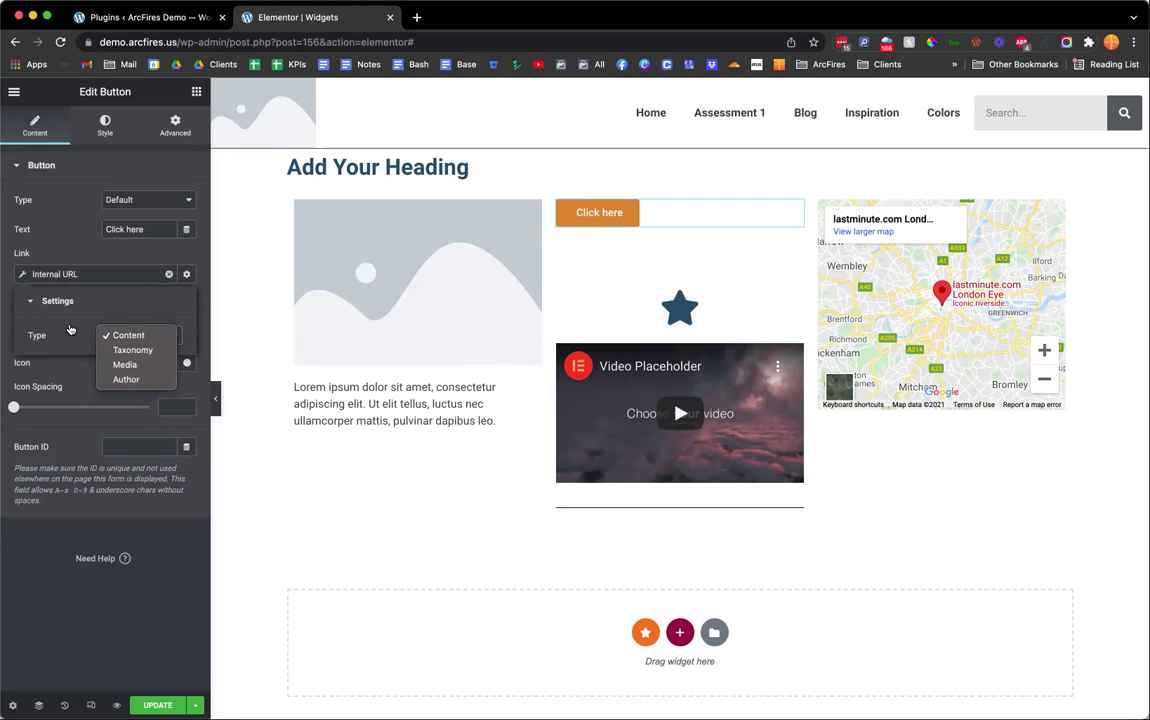
click(137, 255)
click(169, 274)
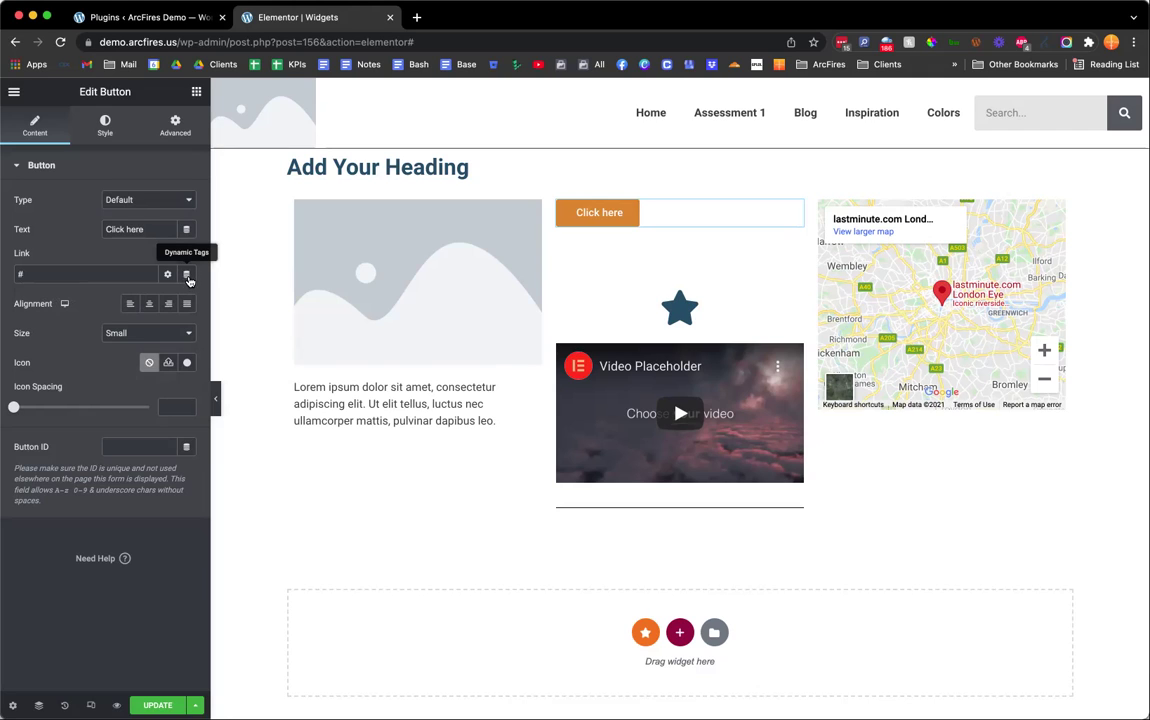
- Look through the dynamic tags offered for the button's link and for its text
click(187, 275)
scroll(148, 430, down, 5)
scroll(148, 430, up, 5)
click(128, 251)
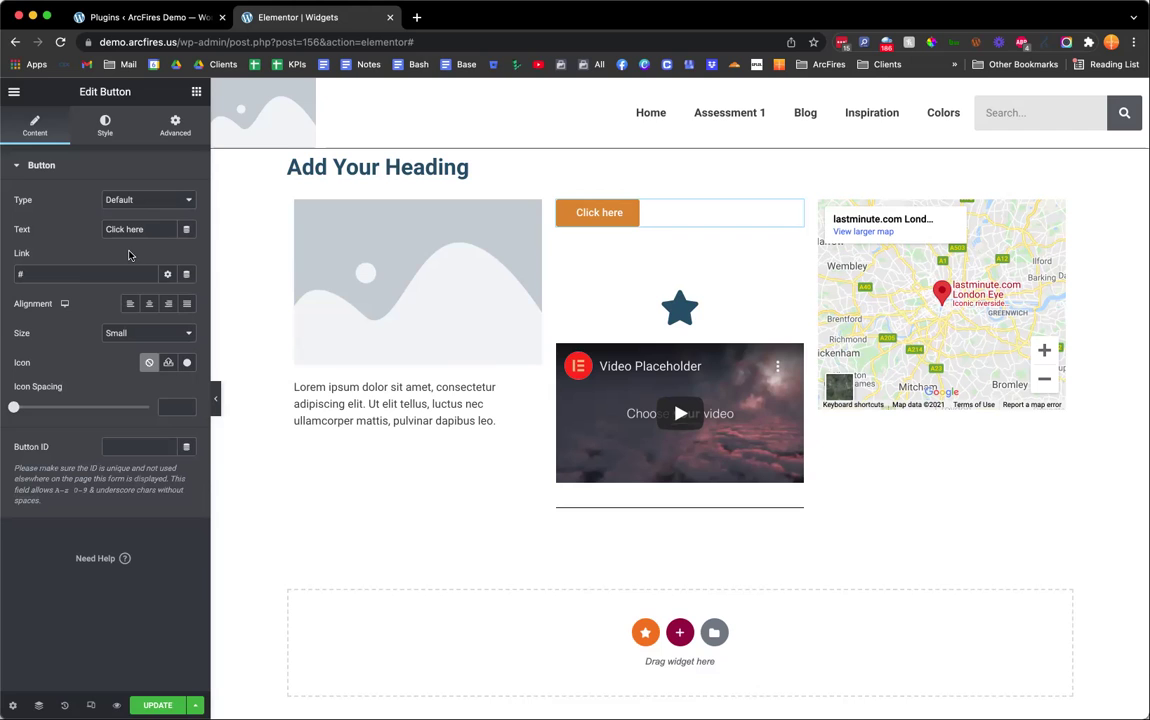
click(187, 231)
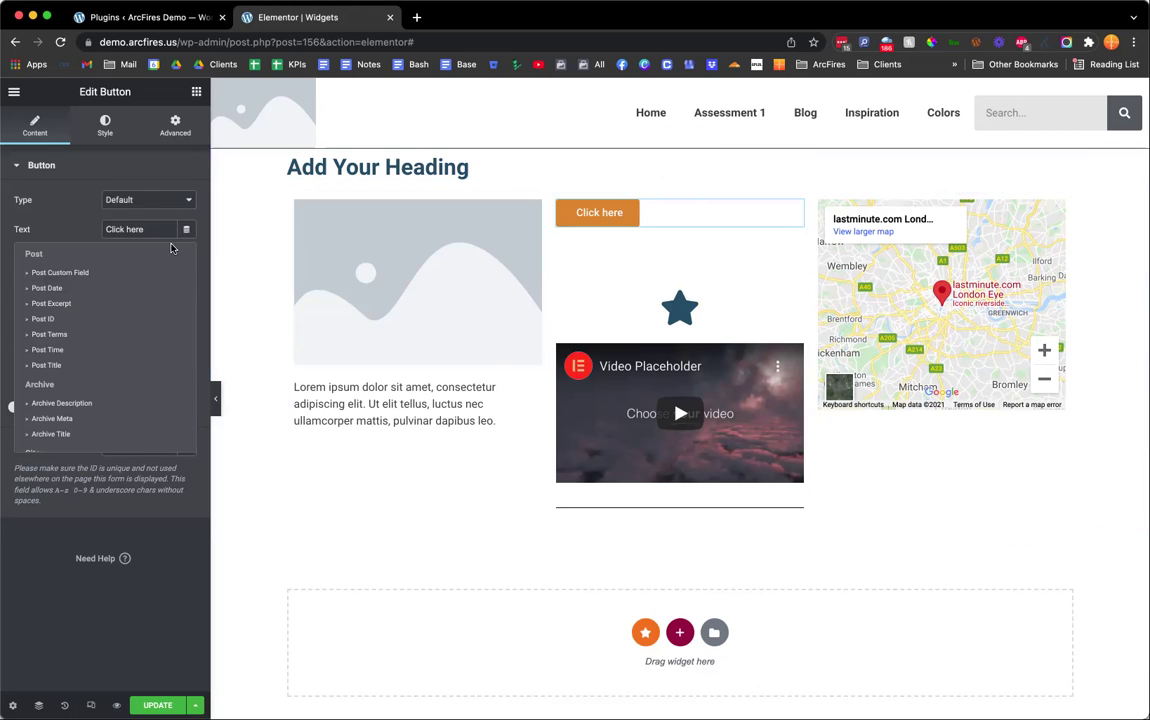
click(85, 228)
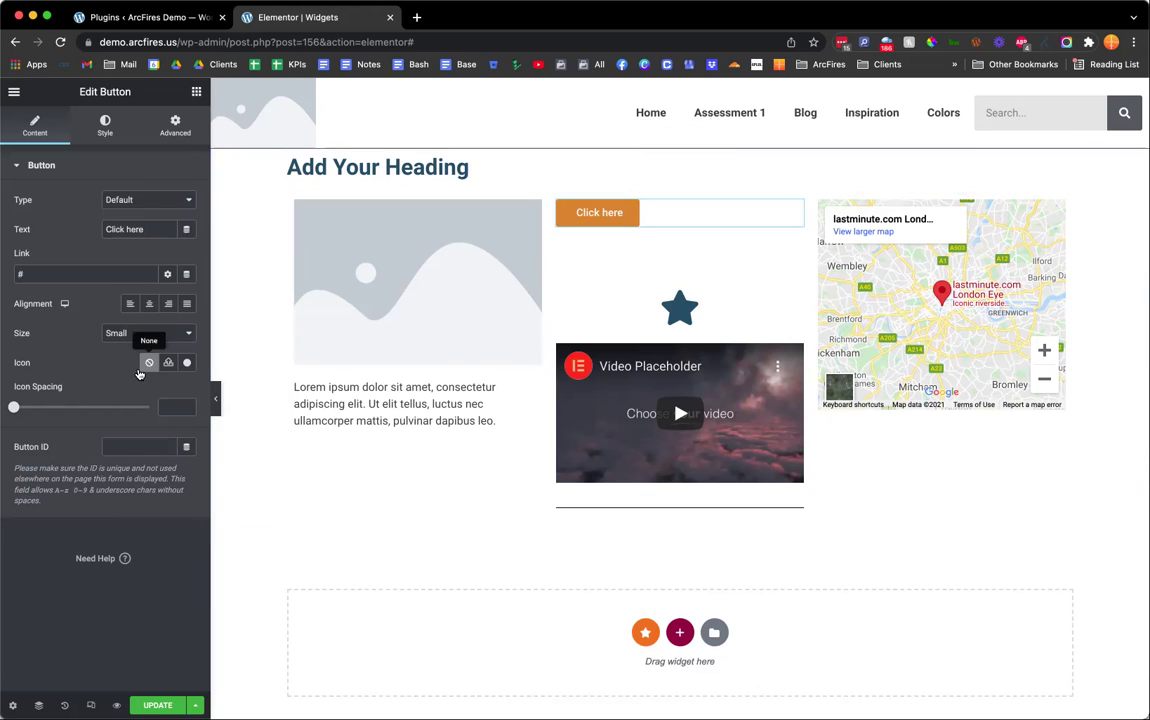
- Try the Info, Success and Warning types on the "Click here" button
click(116, 199)
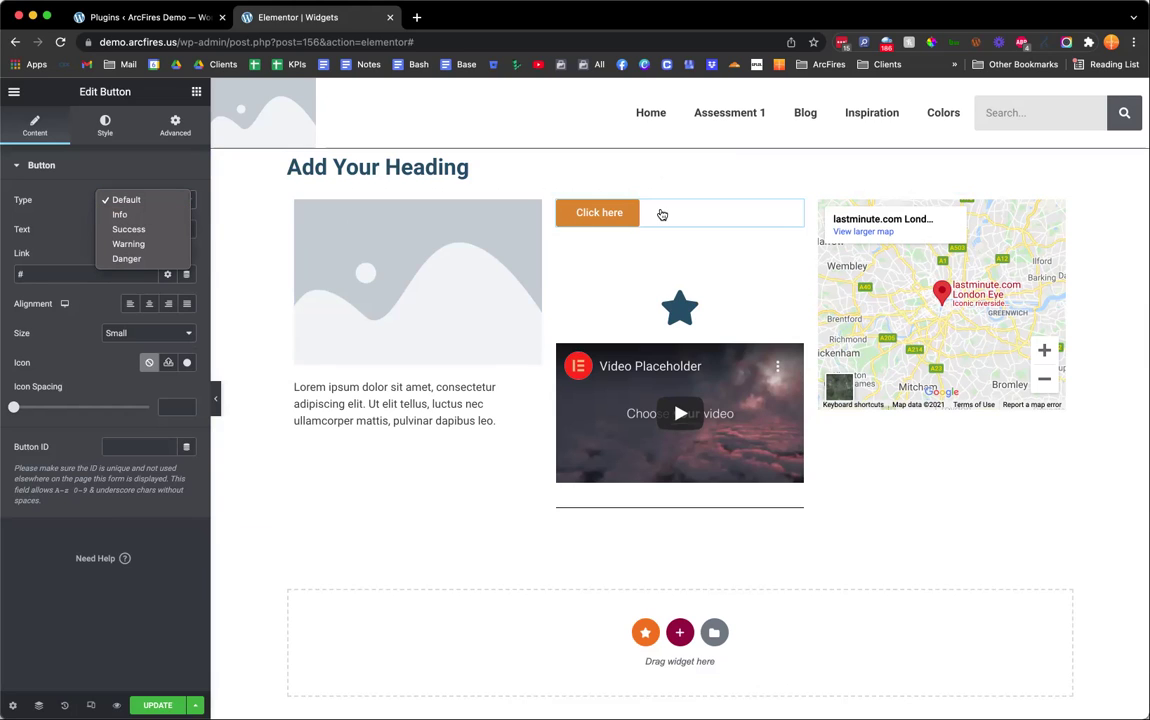
click(163, 215)
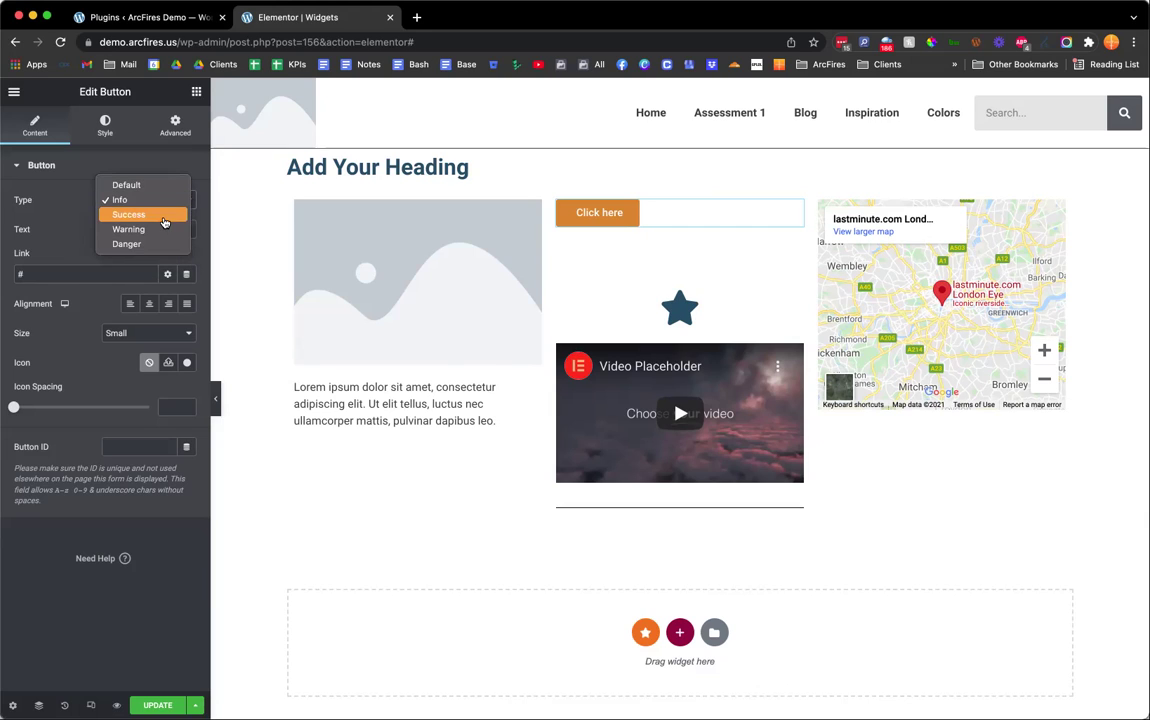
click(164, 215)
click(164, 202)
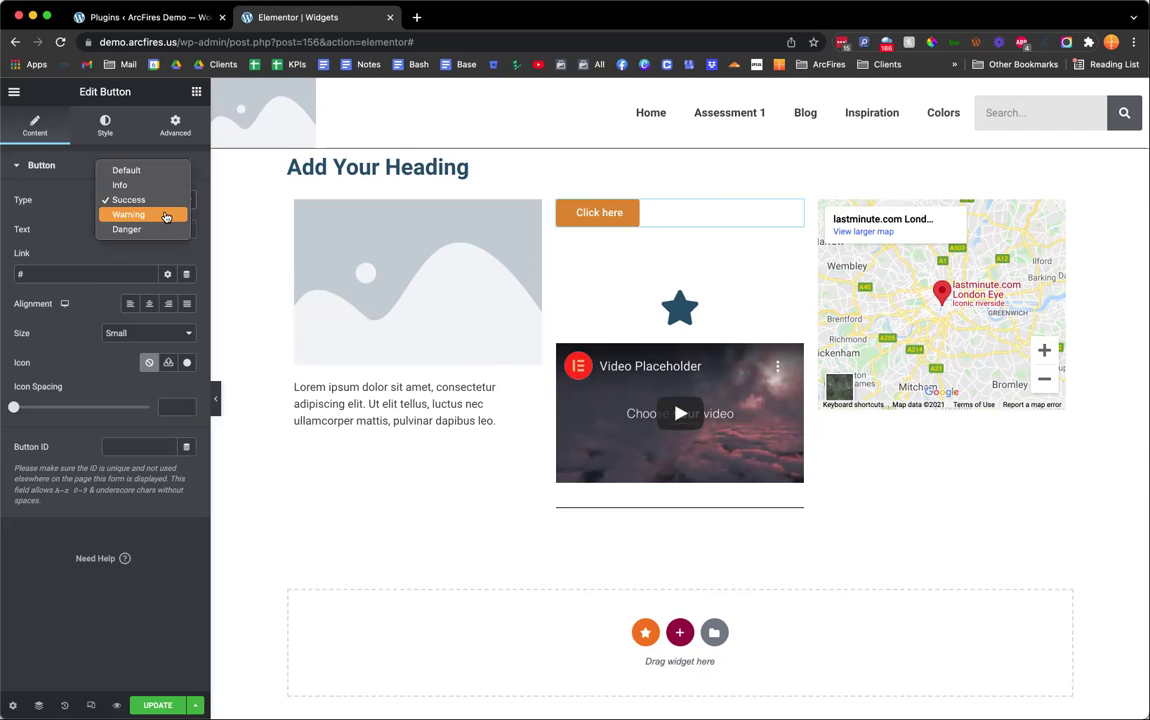
click(164, 216)
- Search the widgets for "button" and add a second Button widget below the existing one in the middle column
click(196, 91)
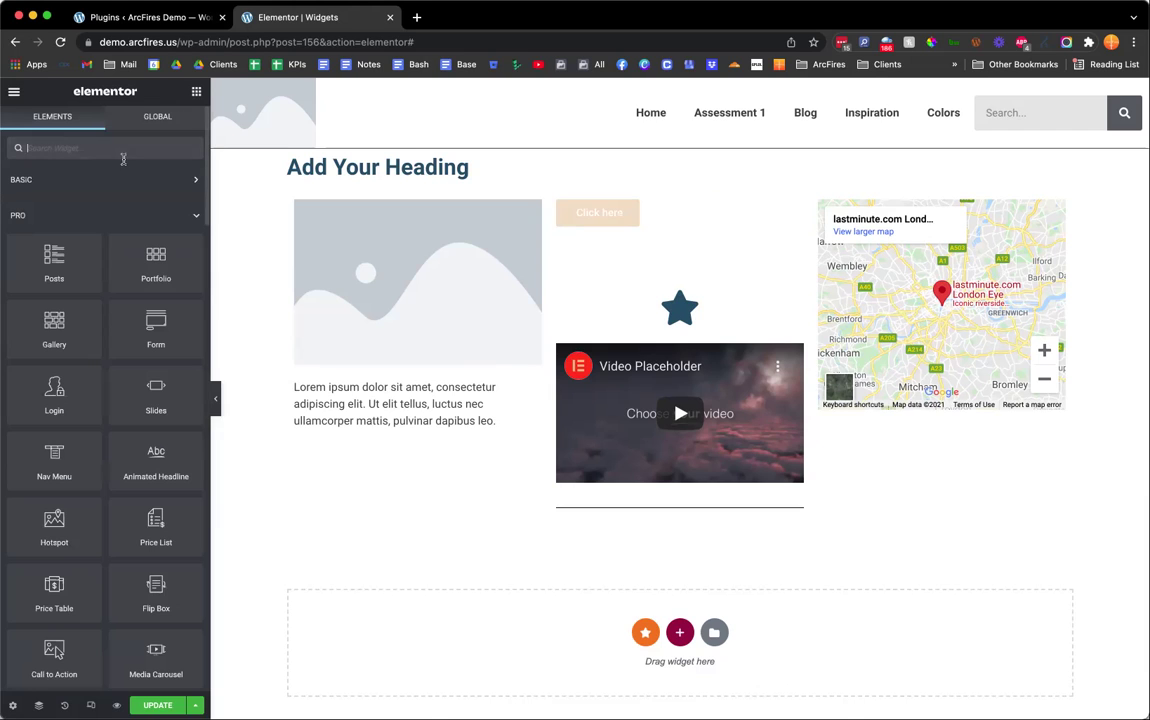
text(button)
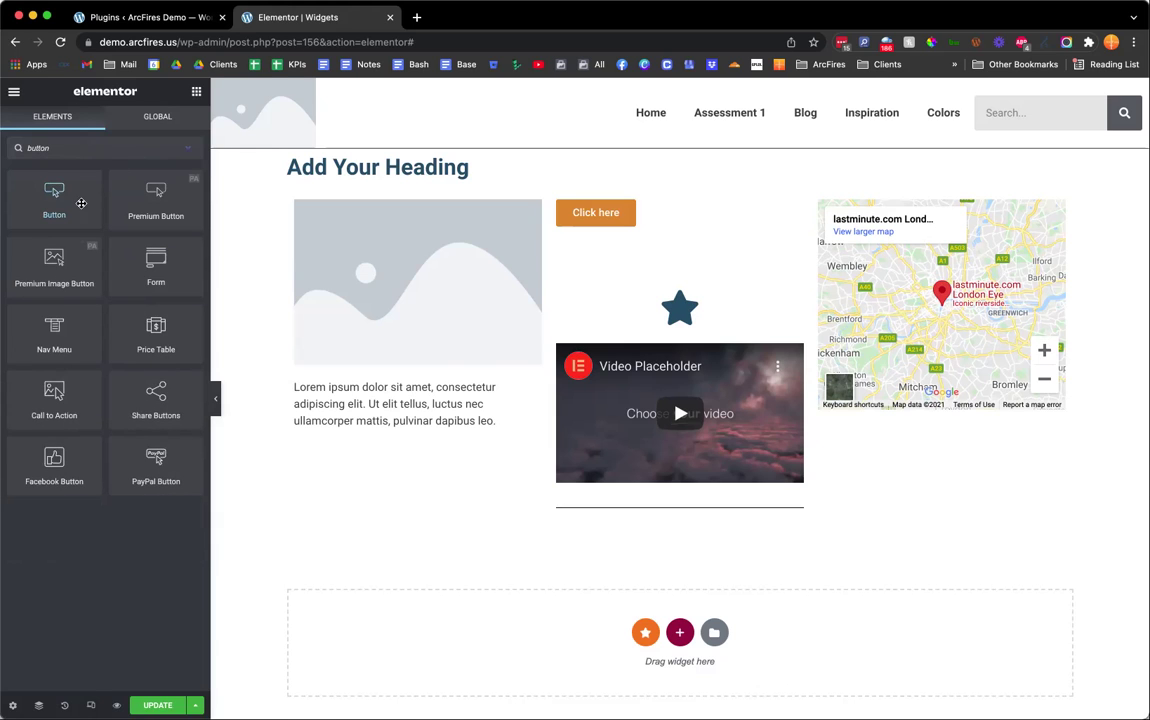
drag(54, 197, 608, 225)
- Cycle the second button's type through Info, Warning, Danger and Success, and set it back to Info
click(171, 199)
click(155, 214)
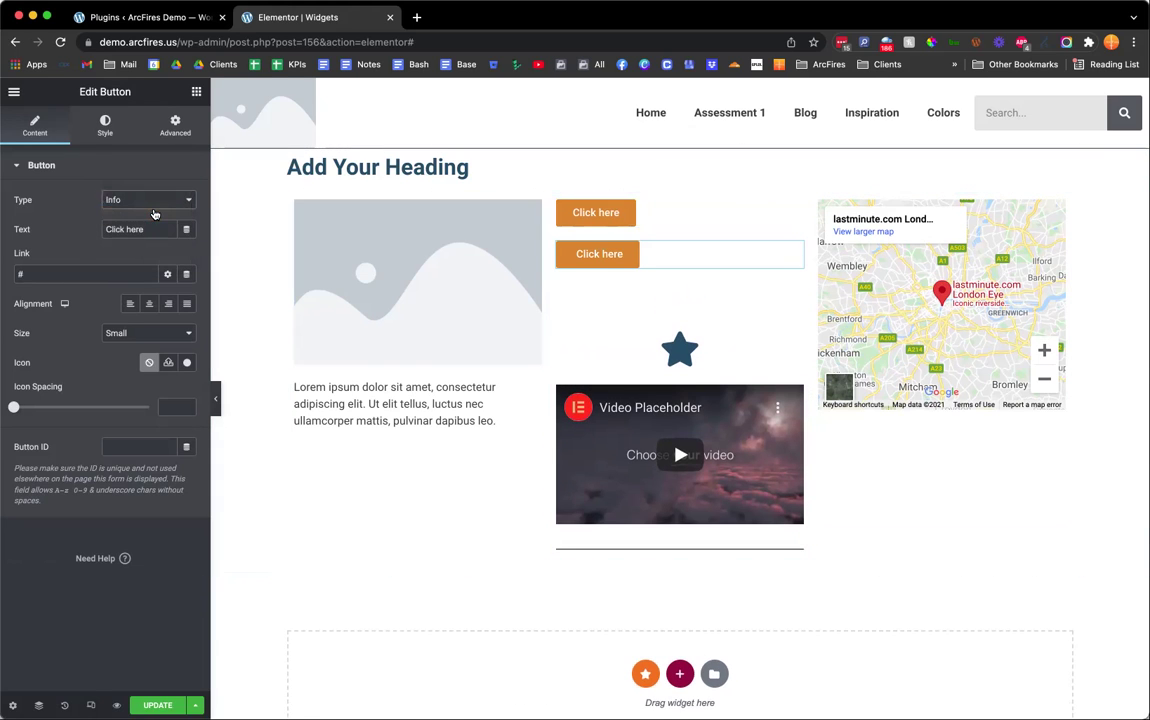
click(153, 208)
click(154, 226)
click(145, 200)
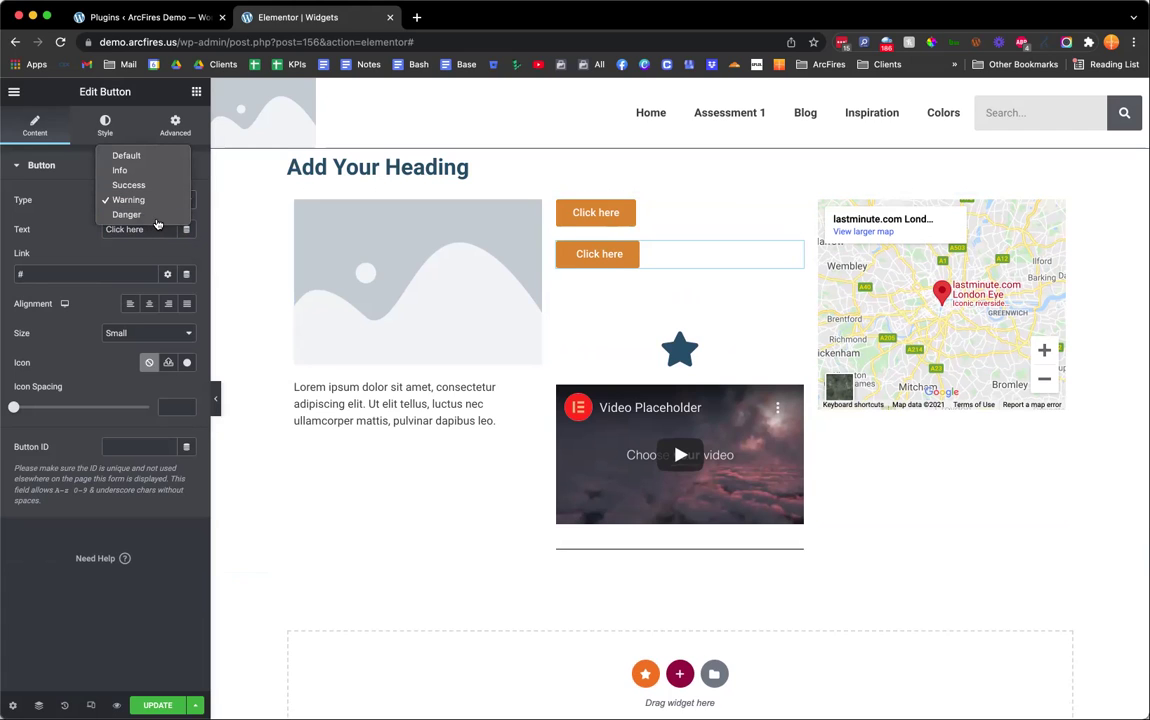
click(157, 222)
click(160, 202)
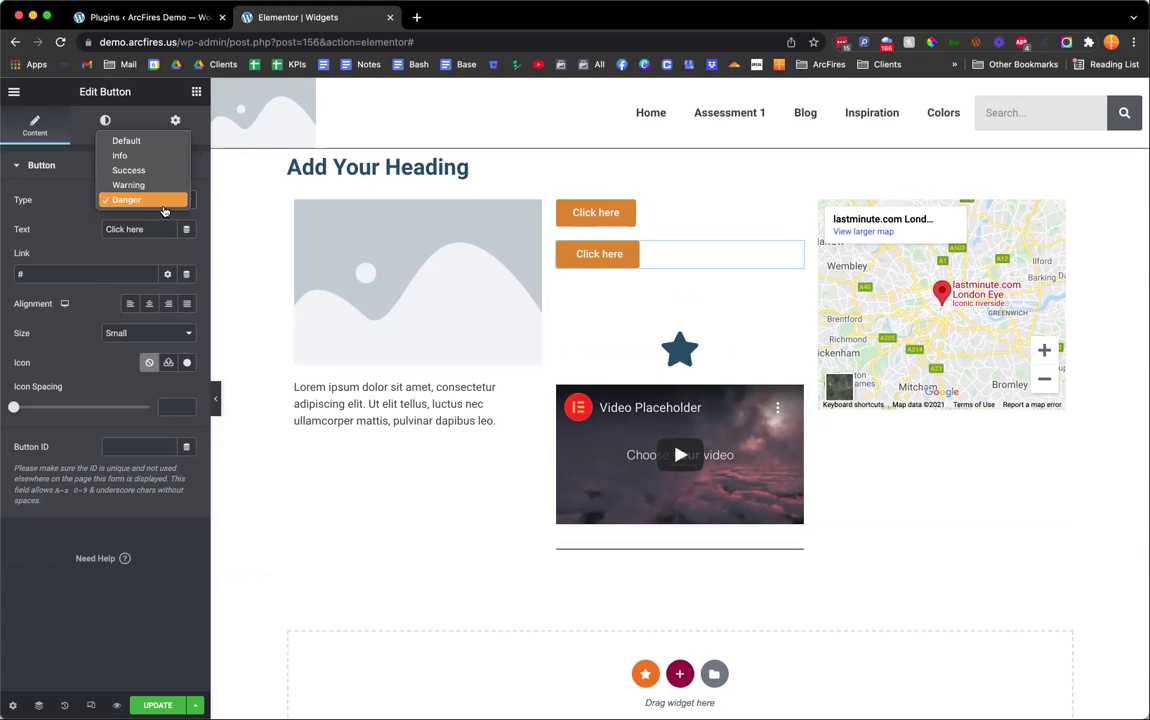
click(160, 176)
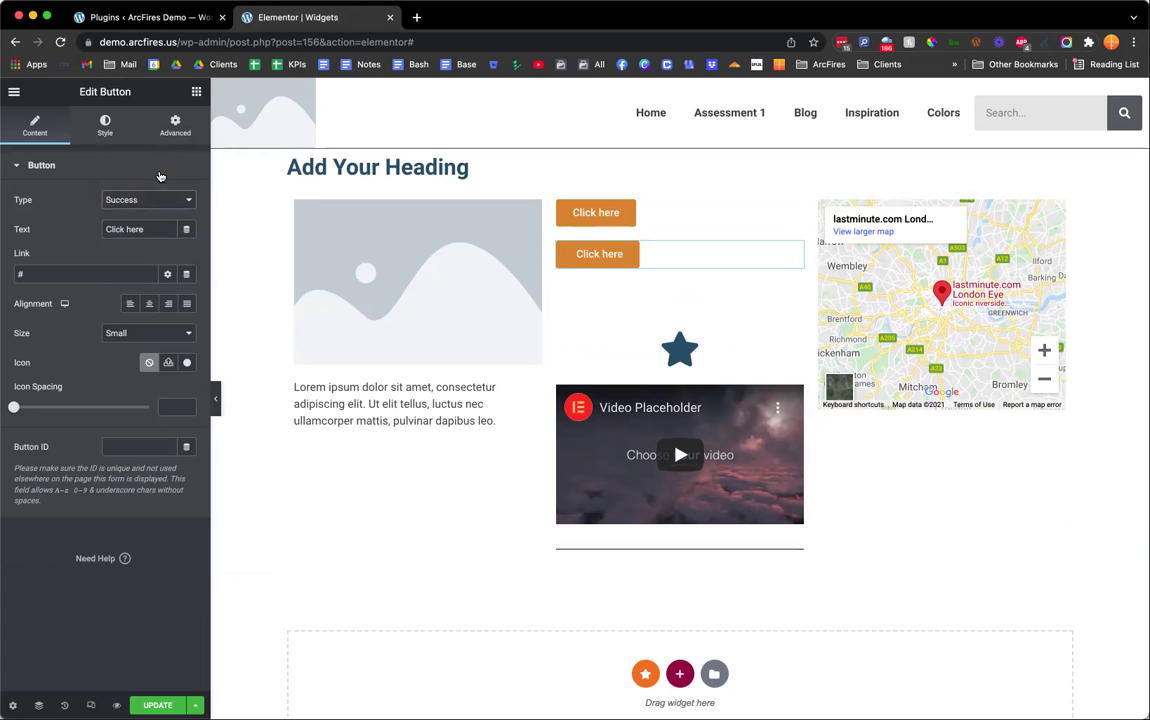
click(152, 195)
click(153, 188)
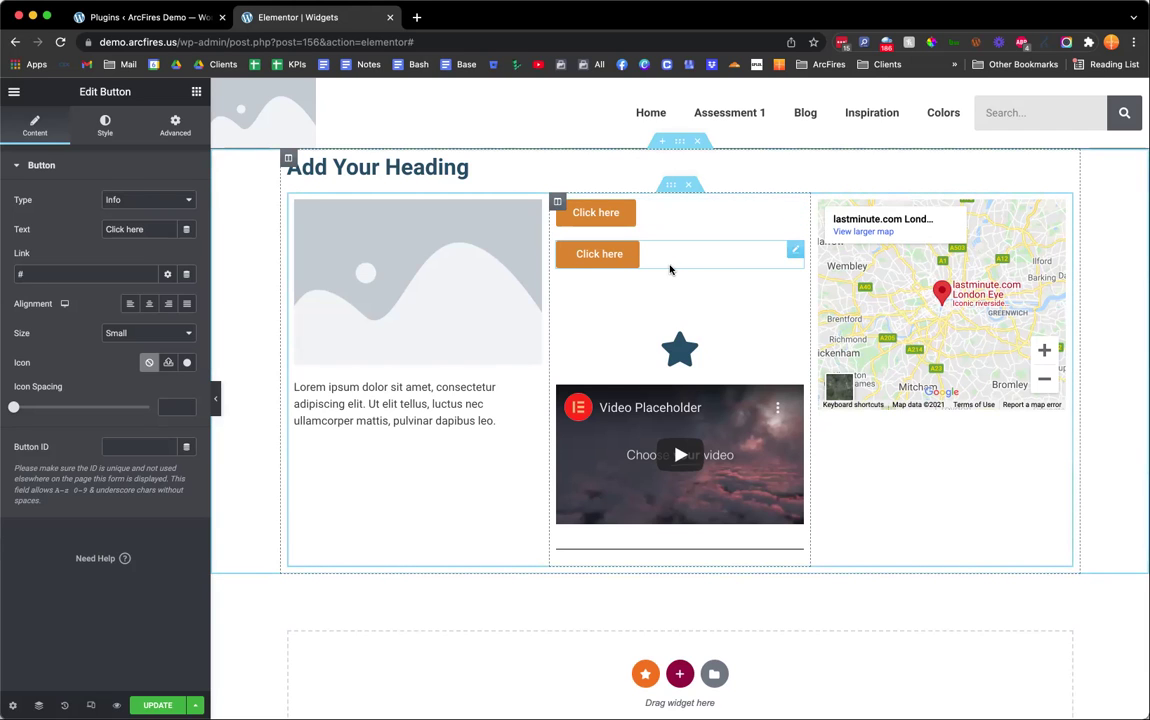
- Try a custom Widgets Space value in the middle column's layout settings
click(557, 203)
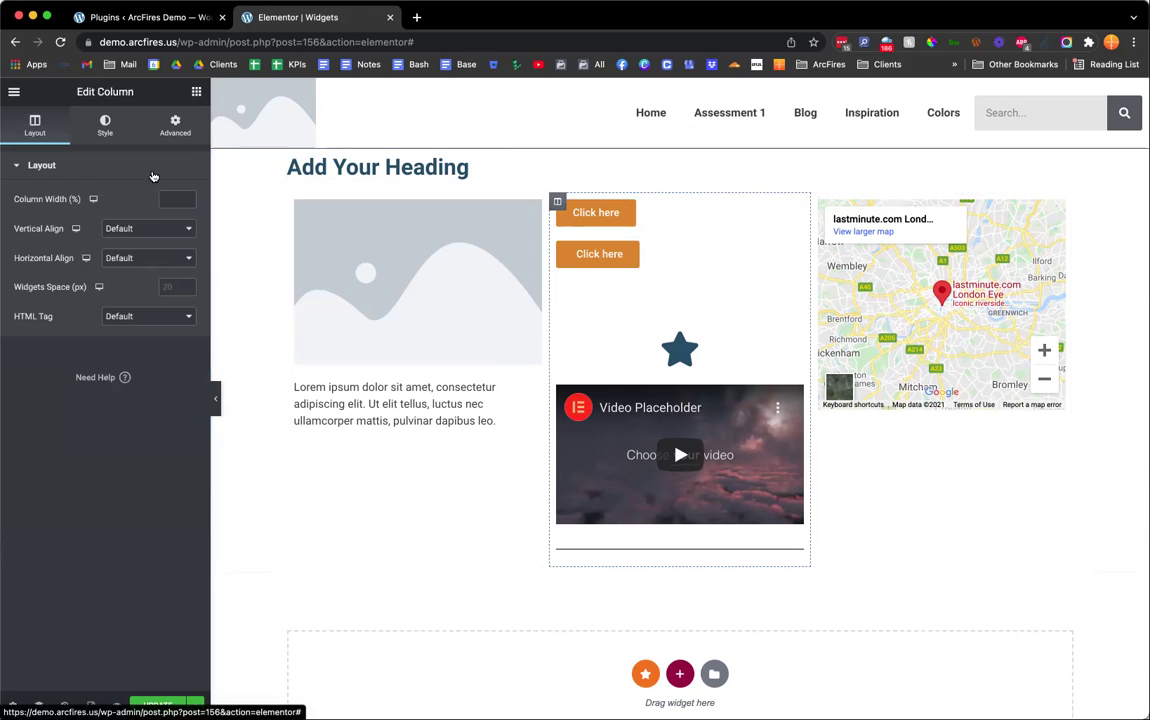
click(168, 287)
text(18)
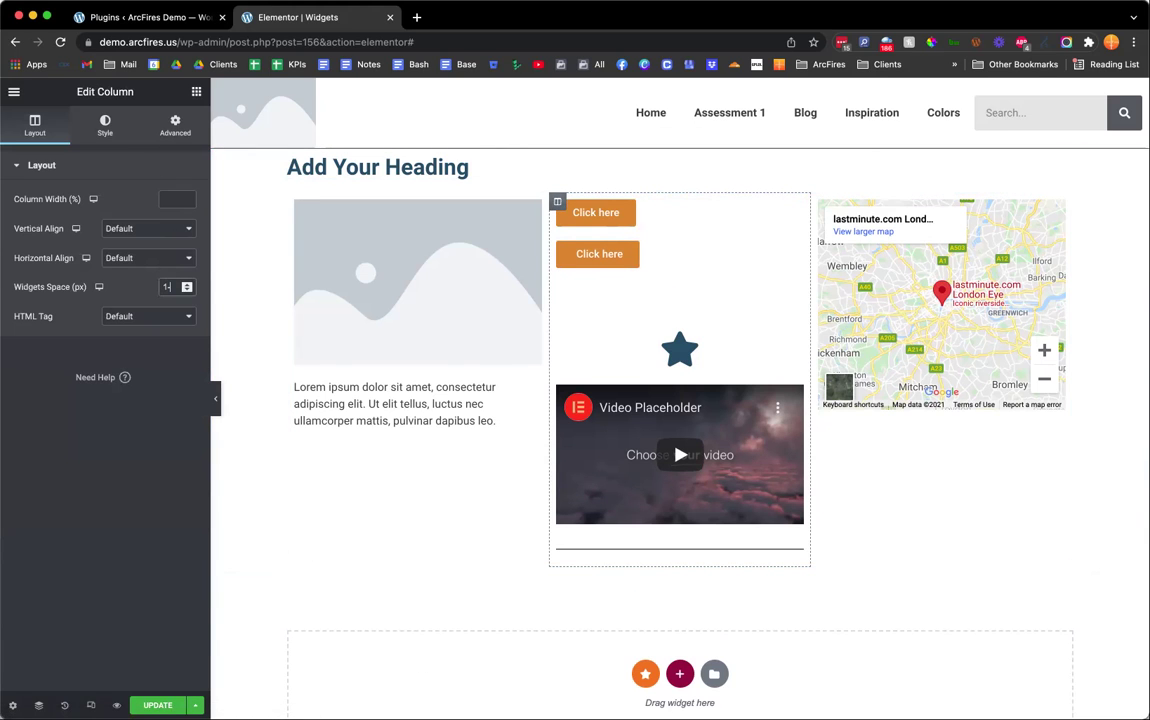
- Delete the second button from the middle column
click(621, 255)
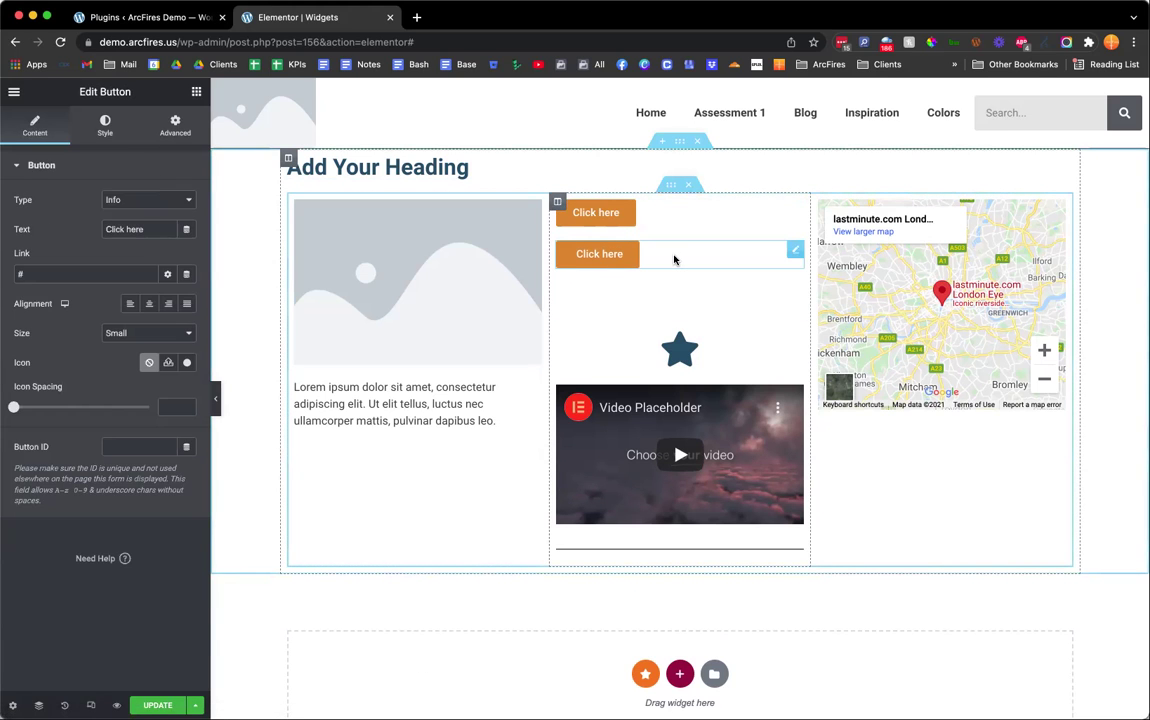
right_click(675, 259)
click(735, 467)
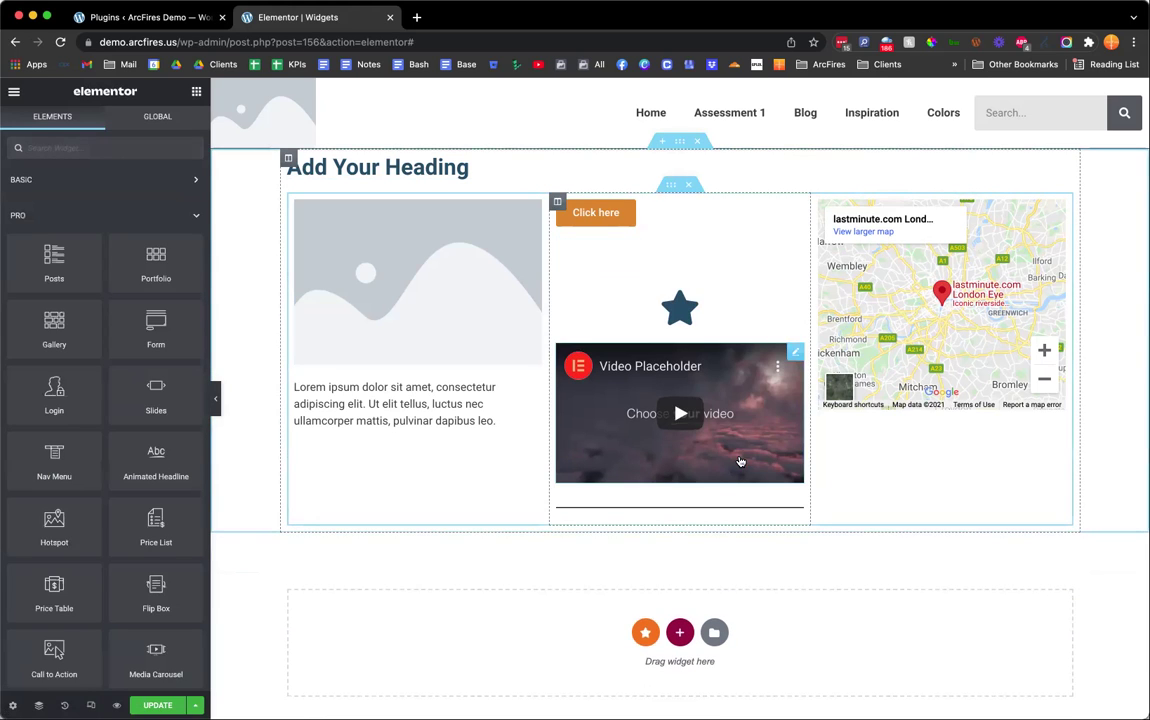
- Try the Danger and Success types on the remaining button, and set its type to Default
click(723, 222)
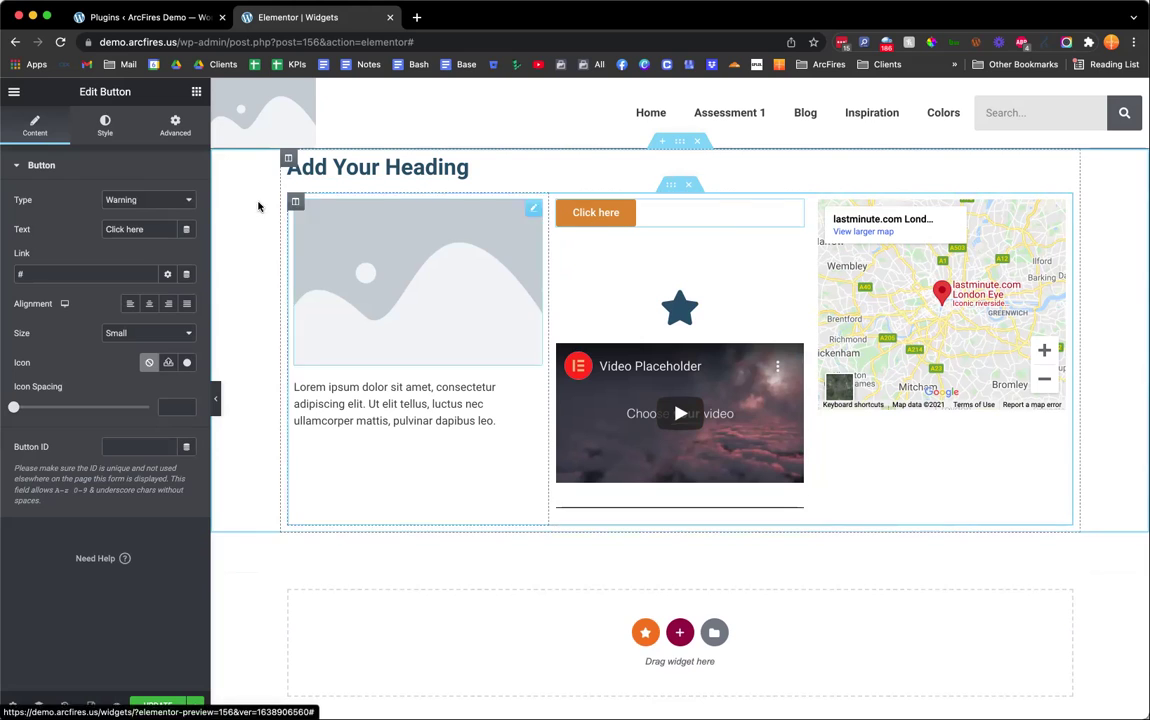
click(182, 201)
click(165, 214)
click(167, 204)
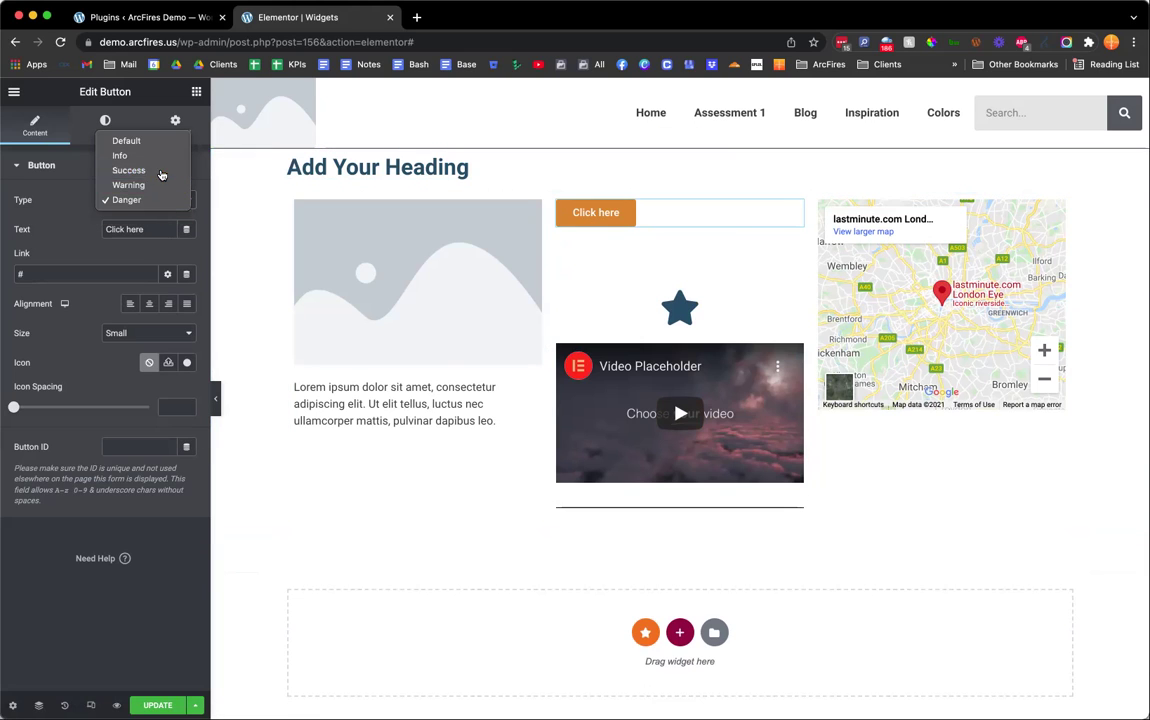
click(159, 171)
click(163, 201)
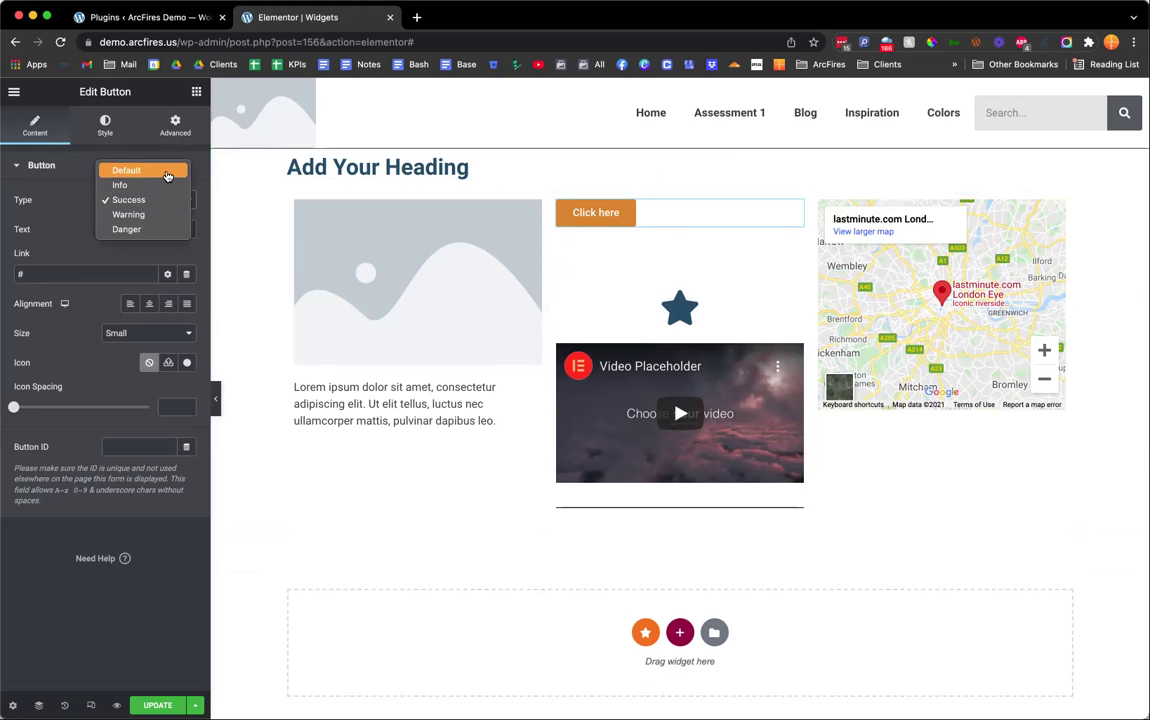
click(155, 163)
- Compare the larger sizes on the button up to Extra Large, and set its size to Medium
click(125, 333)
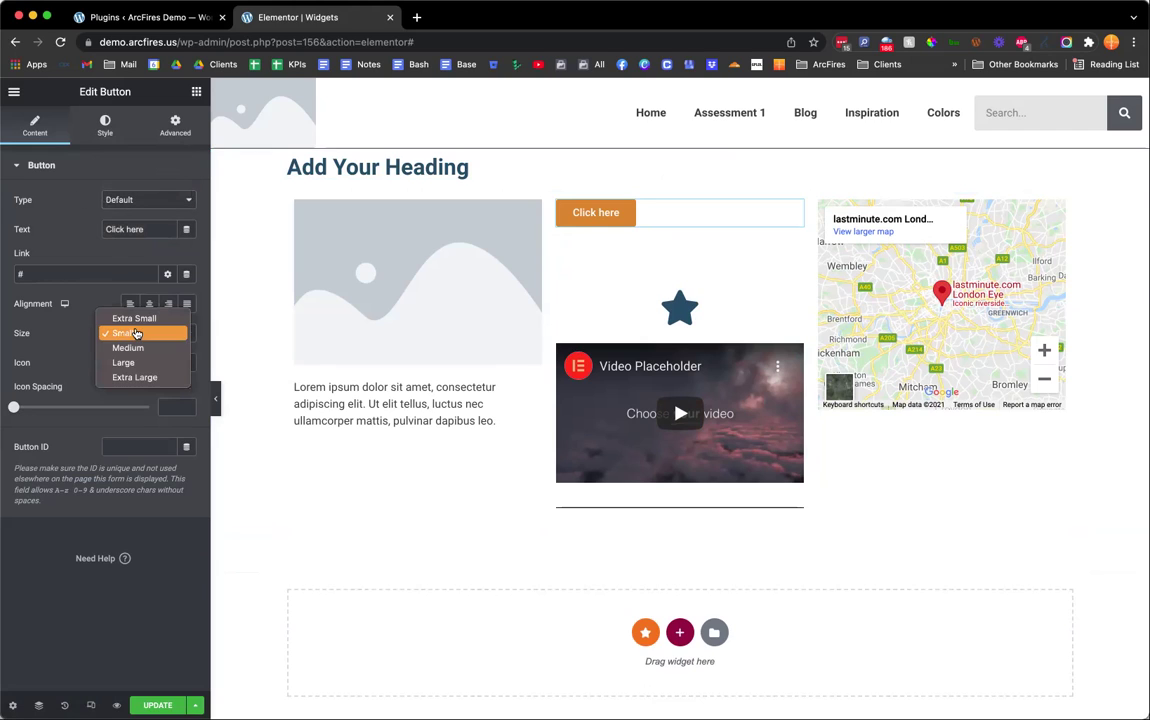
click(142, 348)
click(154, 333)
click(150, 349)
click(162, 336)
click(130, 346)
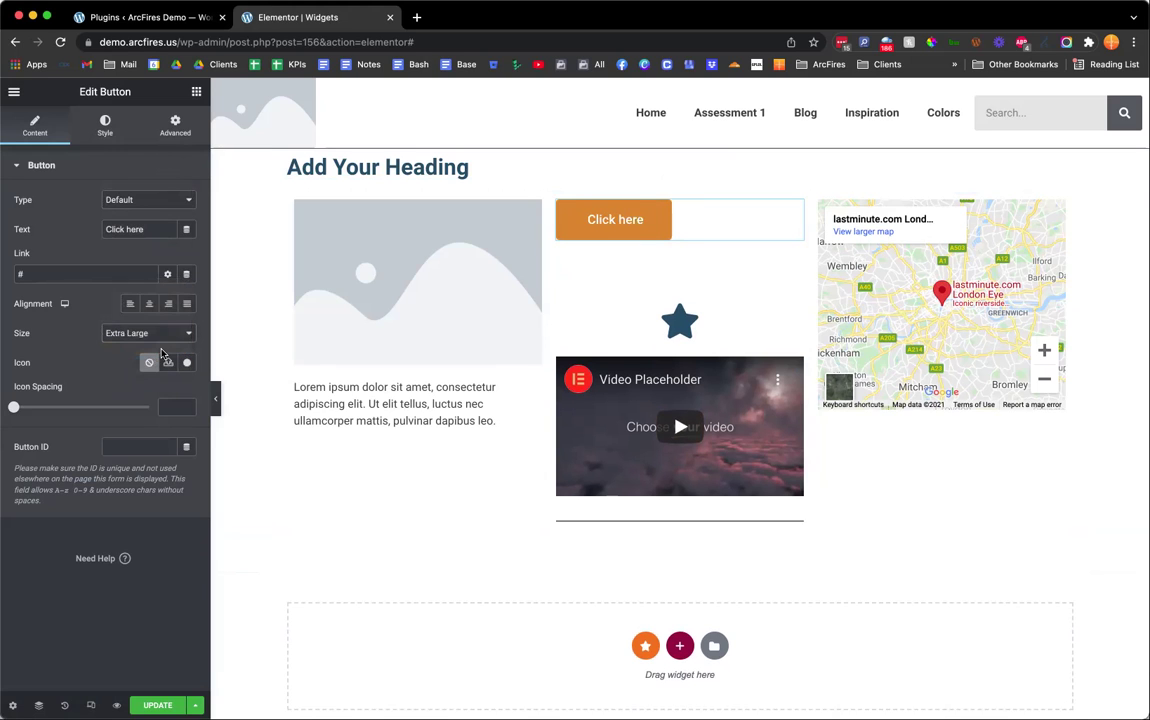
click(164, 333)
click(130, 303)
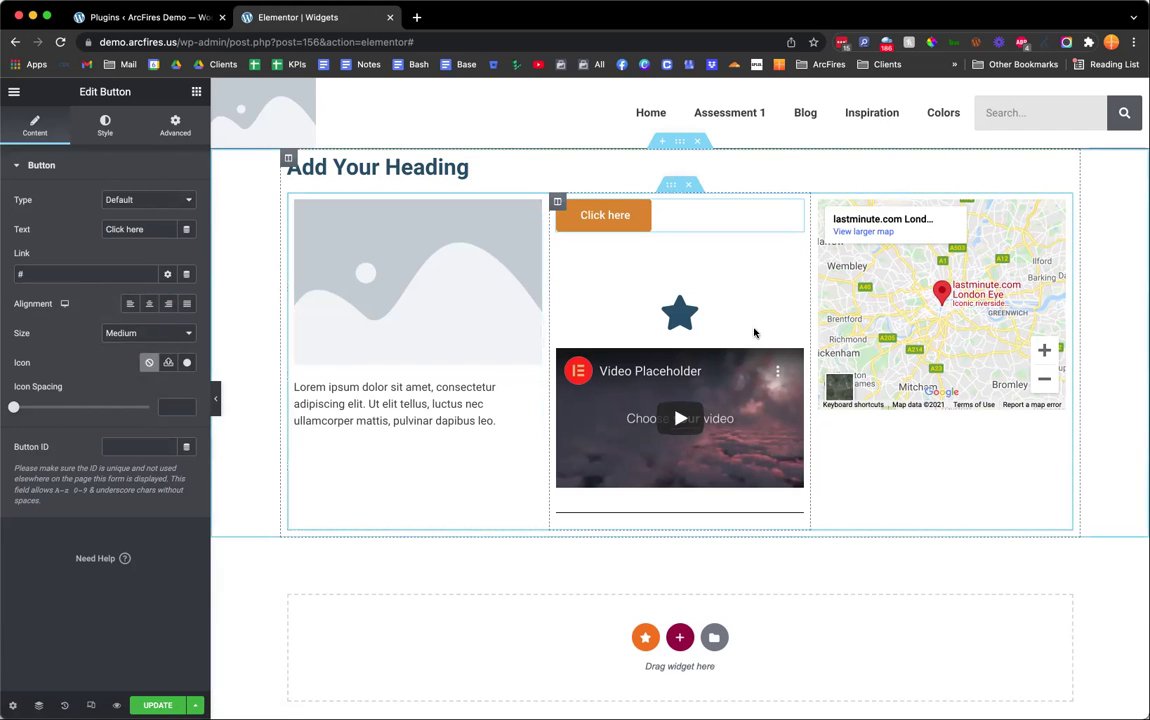
- Try the Self Hosted source and its External URL option on the video widget, and return the source to YouTube
click(796, 360)
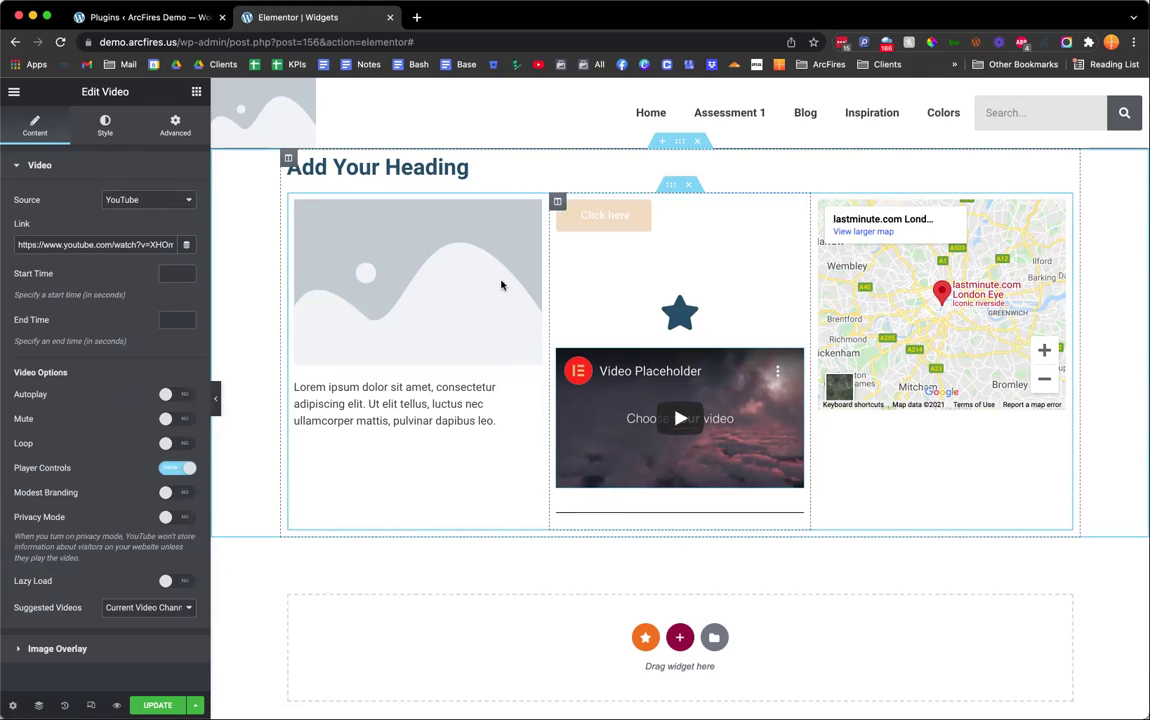
click(180, 204)
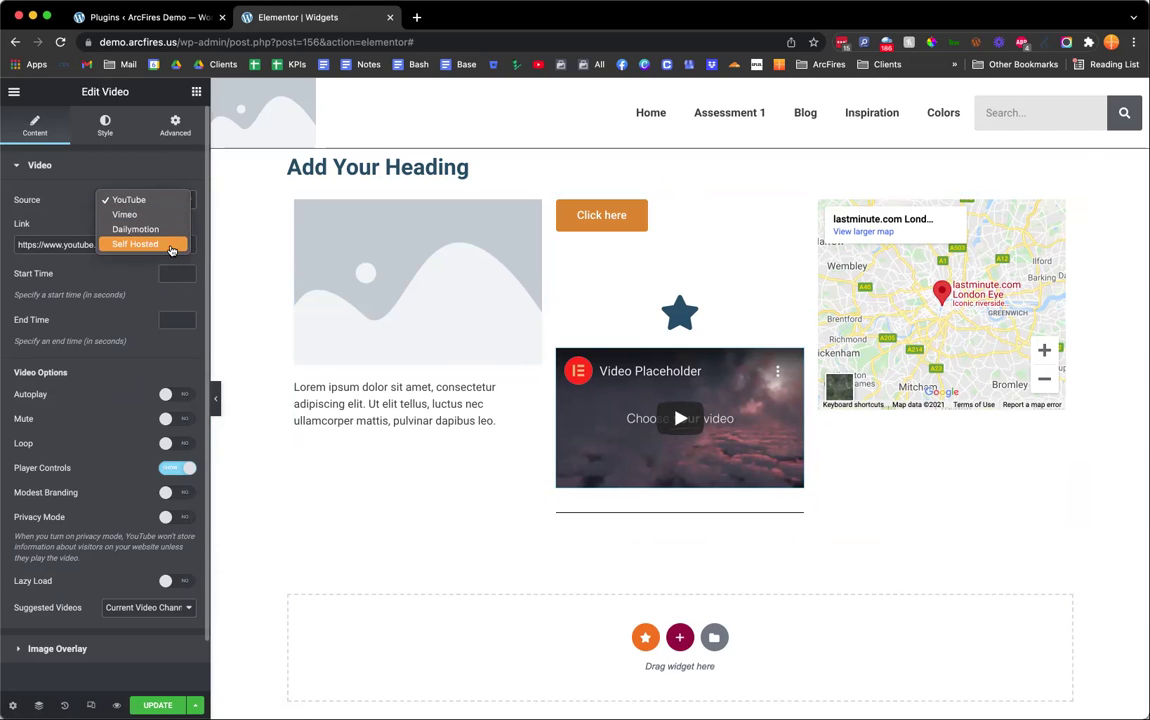
click(171, 247)
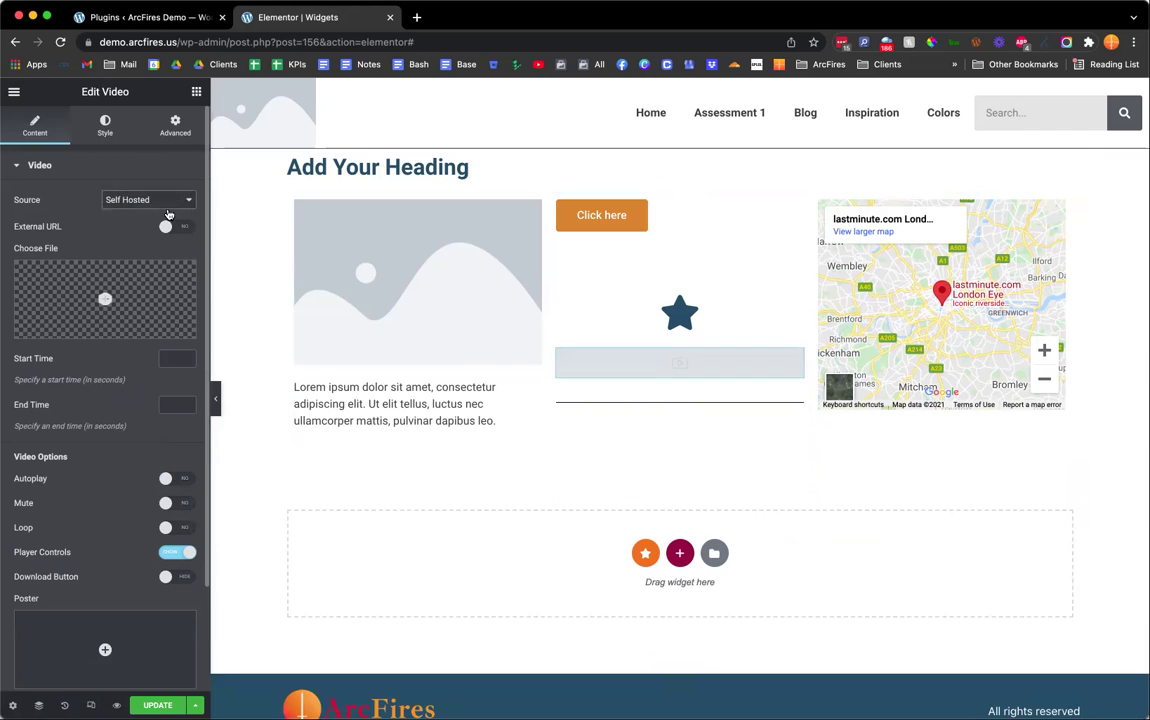
mouse_move(110, 280)
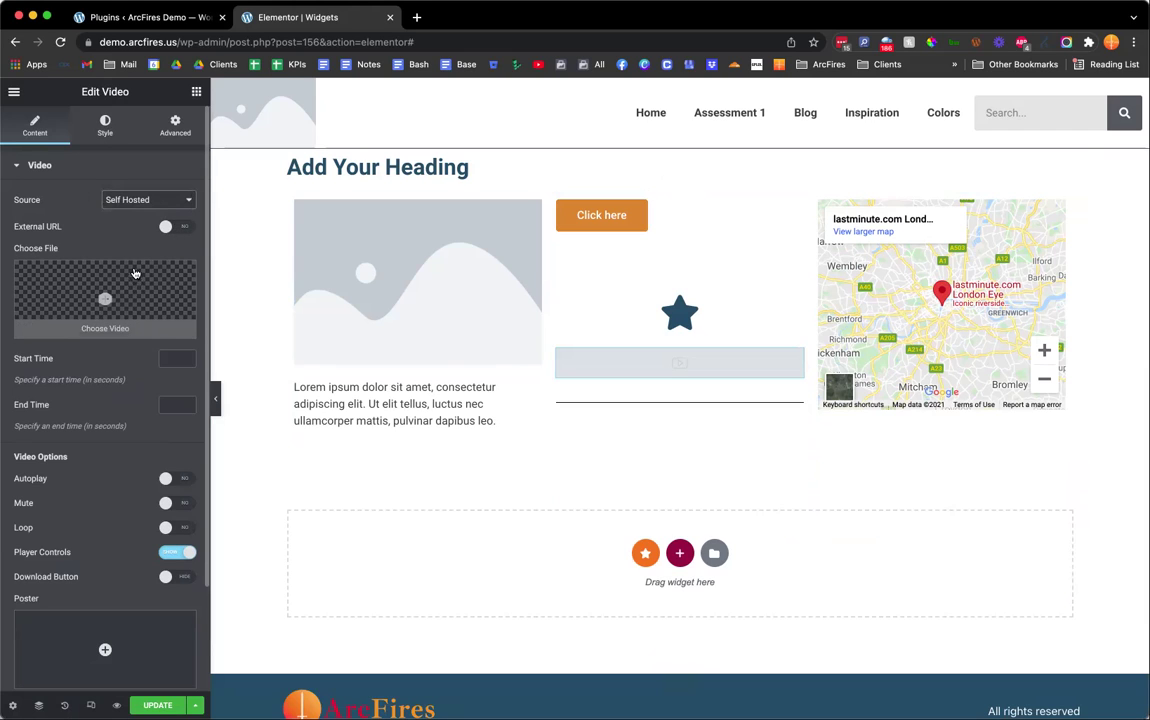
click(171, 229)
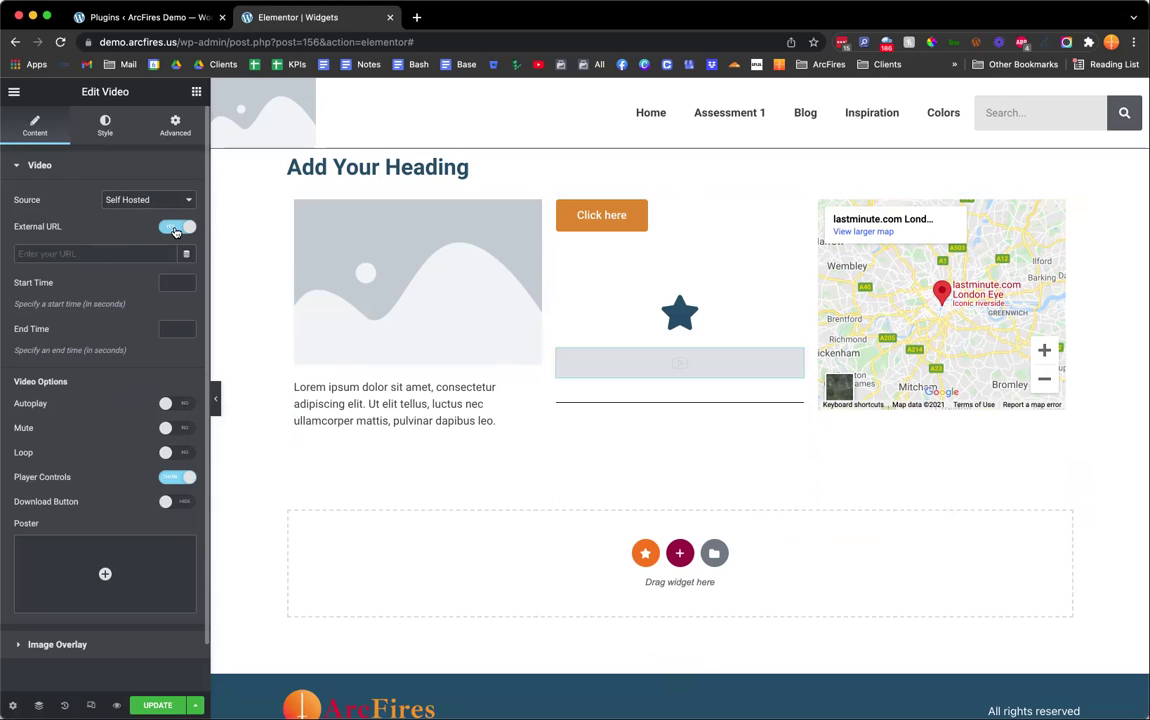
click(175, 229)
click(160, 200)
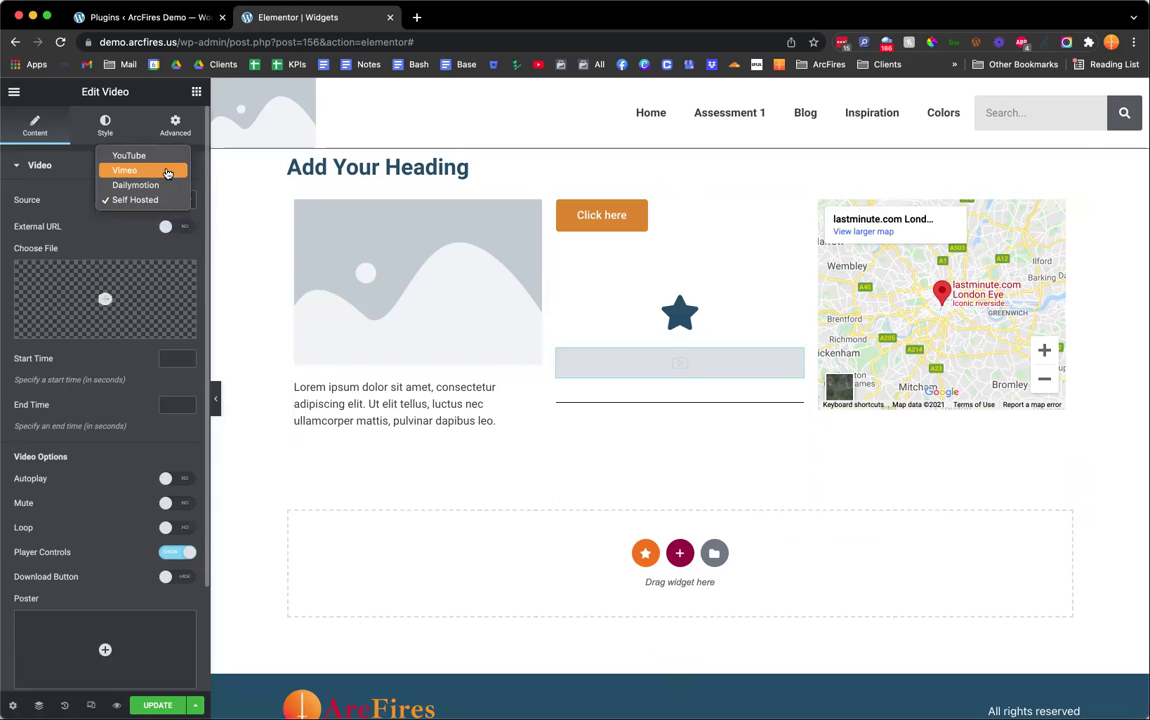
click(166, 158)
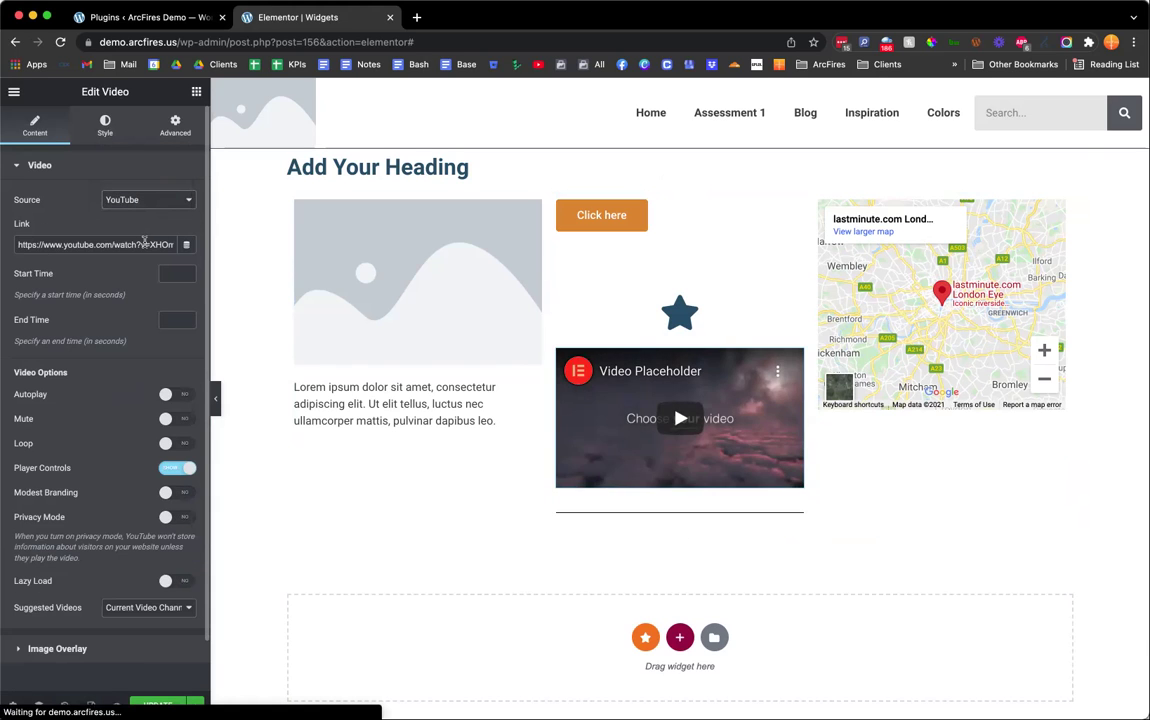
- Replace the video widget's link with the YouTube address ending in watch?v=2bSaWPm6uk4, and briefly play the video to check it
triple_click(146, 243)
key(super+Tab)
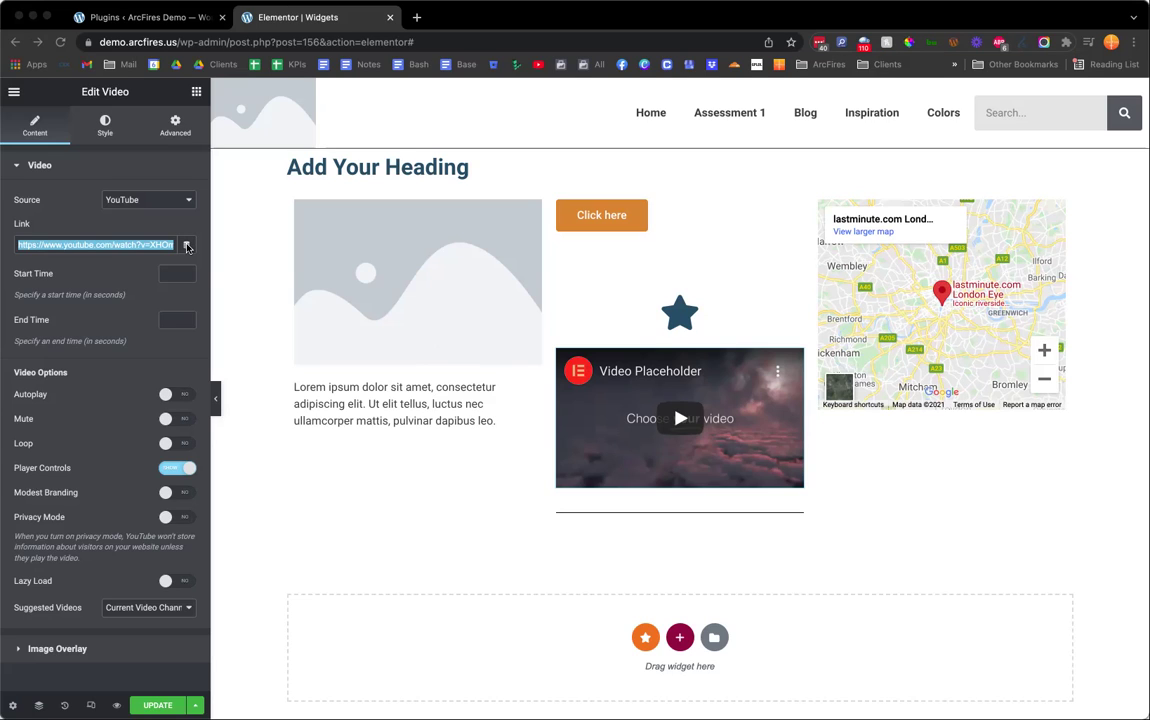
key(super+v)
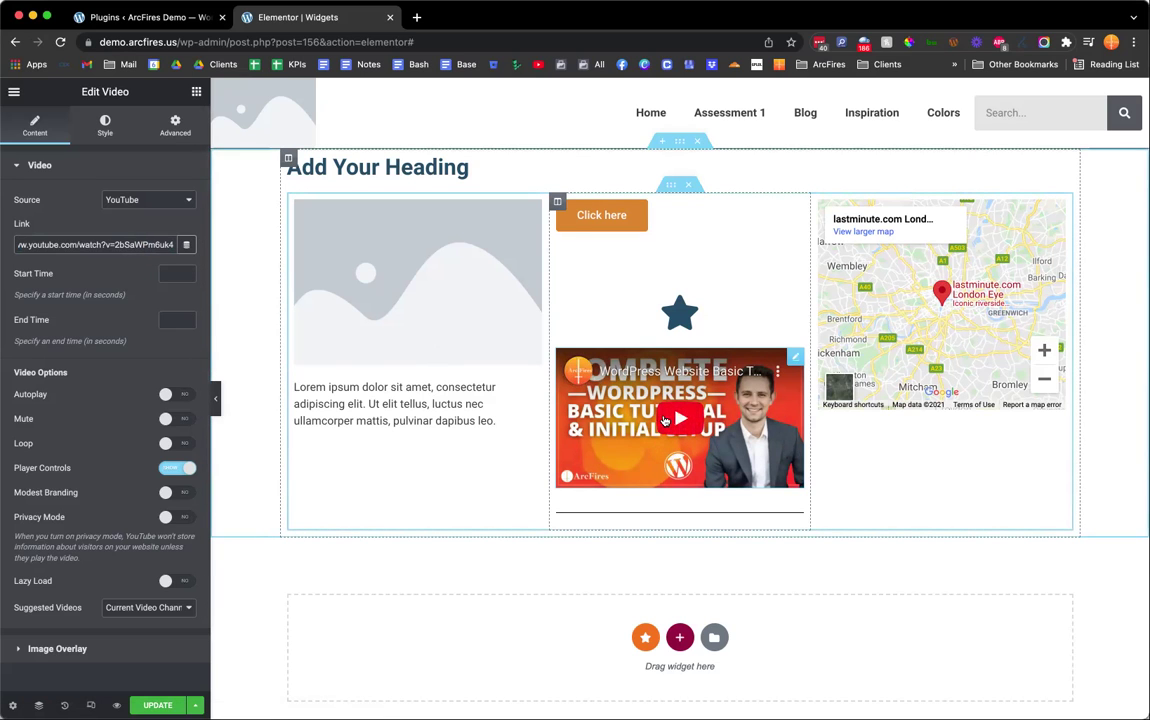
click(680, 418)
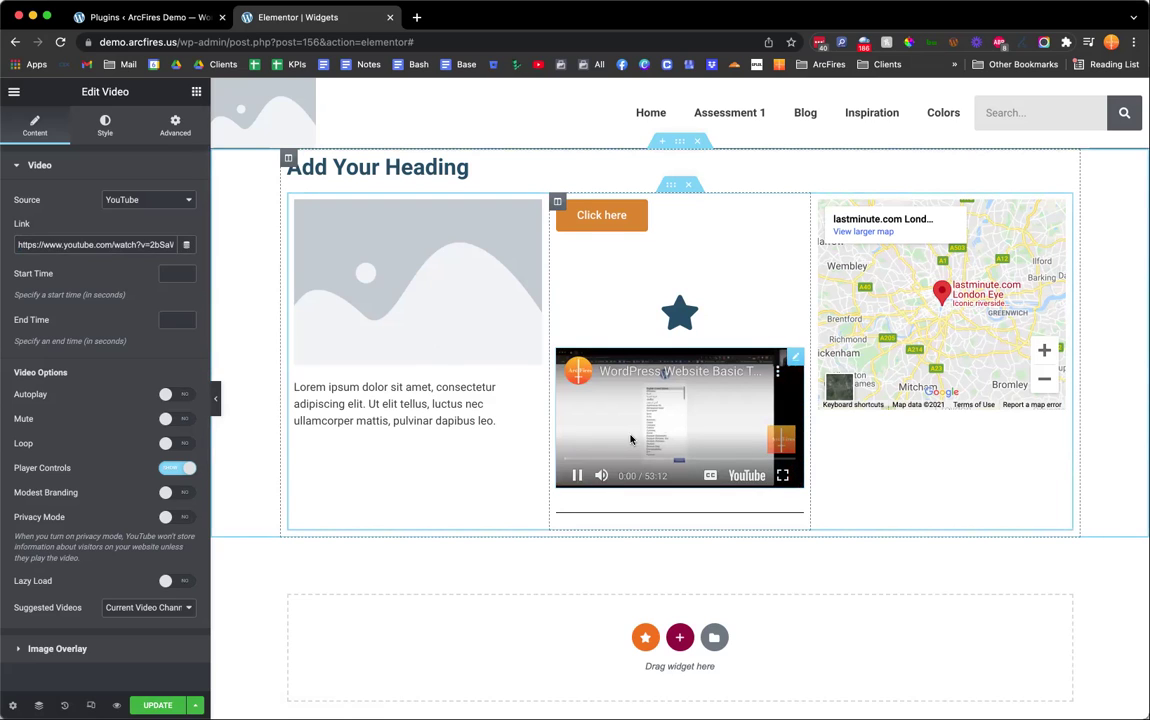
click(578, 477)
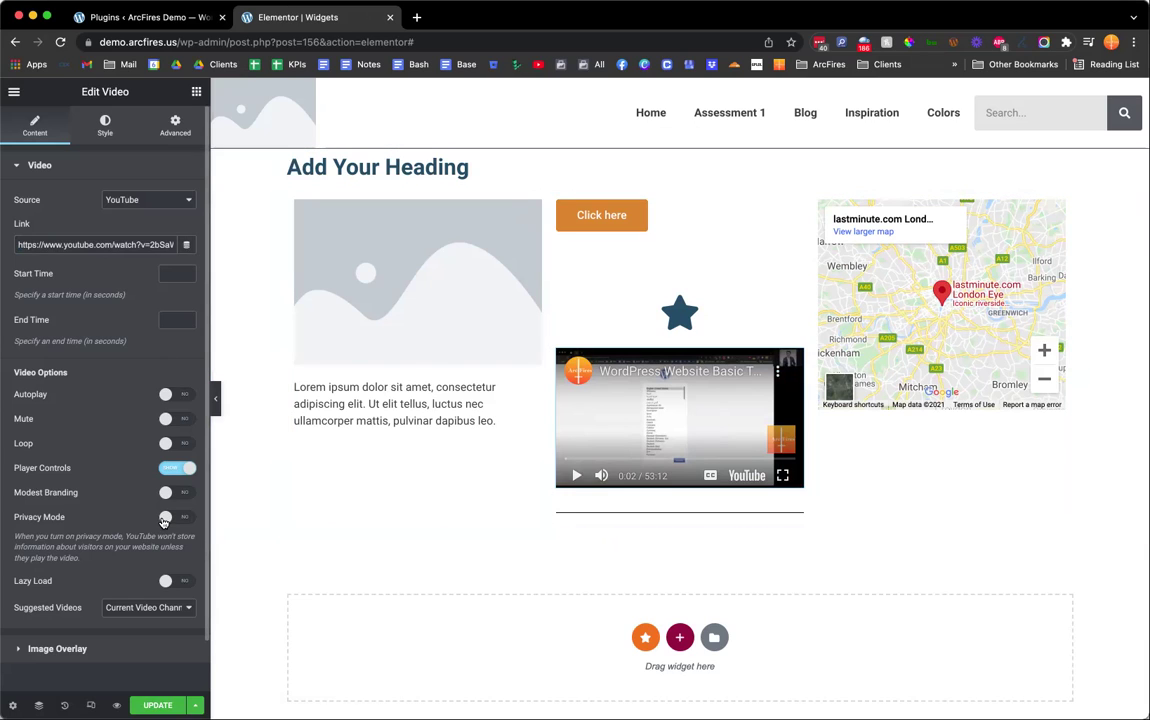
- Try the Autoplay and Play On Mobile options on the video, and turn both off again
click(174, 396)
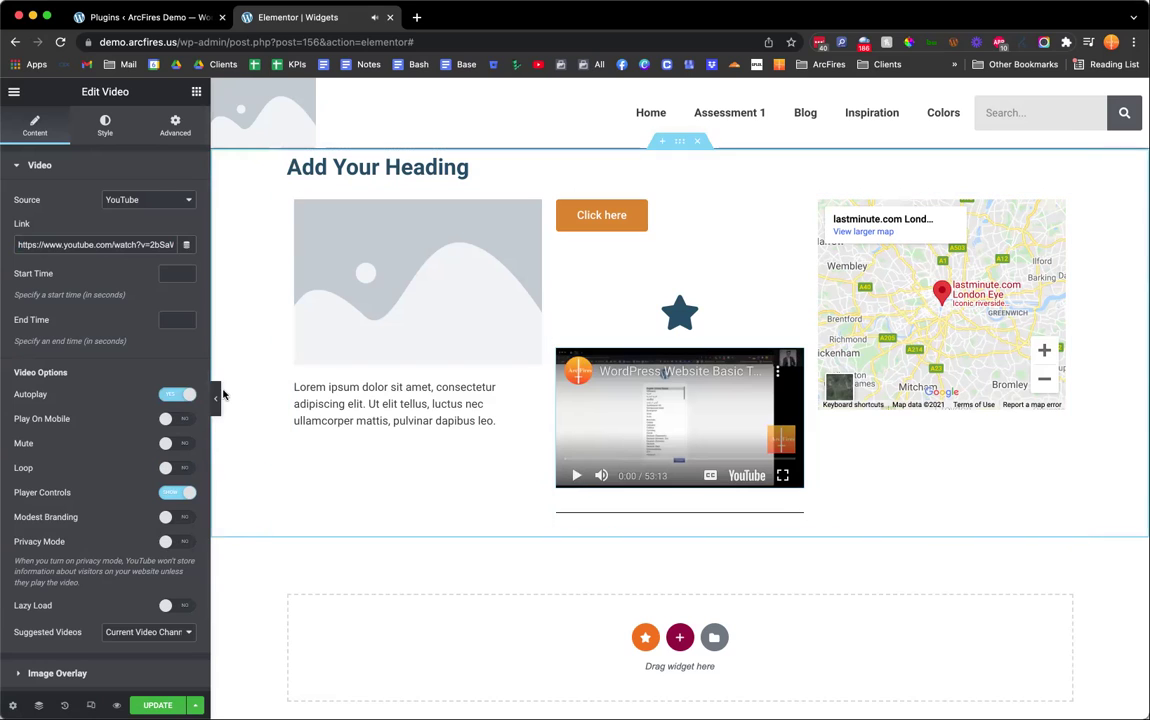
click(180, 396)
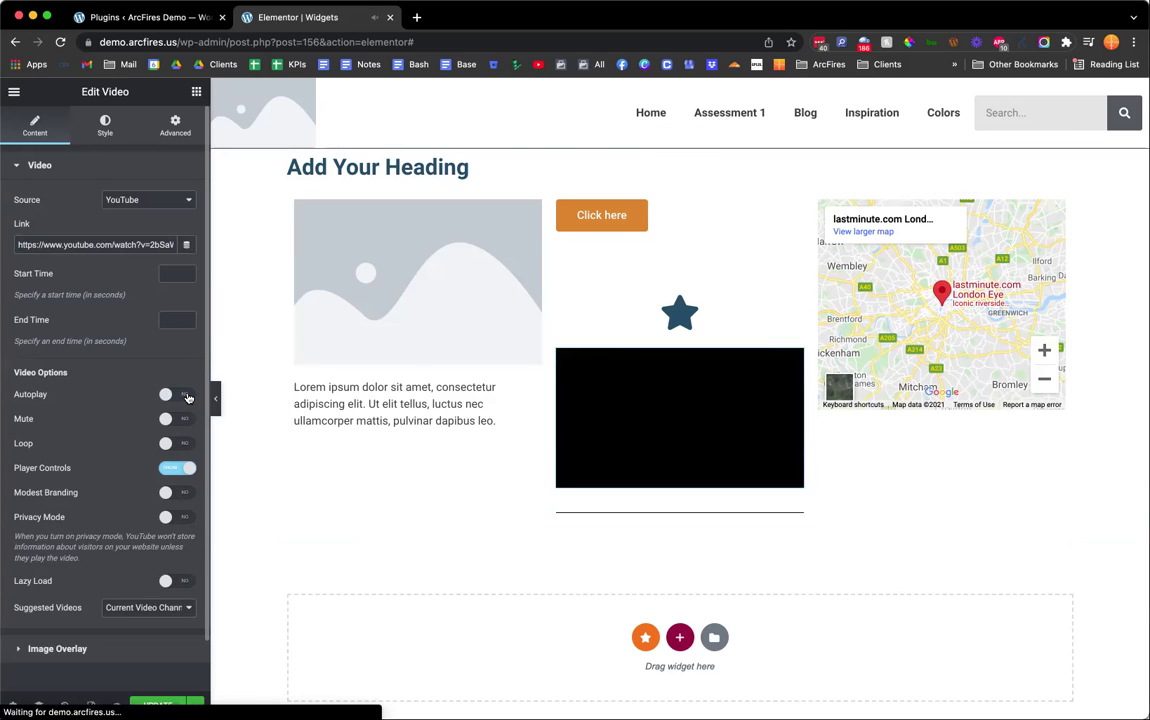
click(188, 397)
click(184, 420)
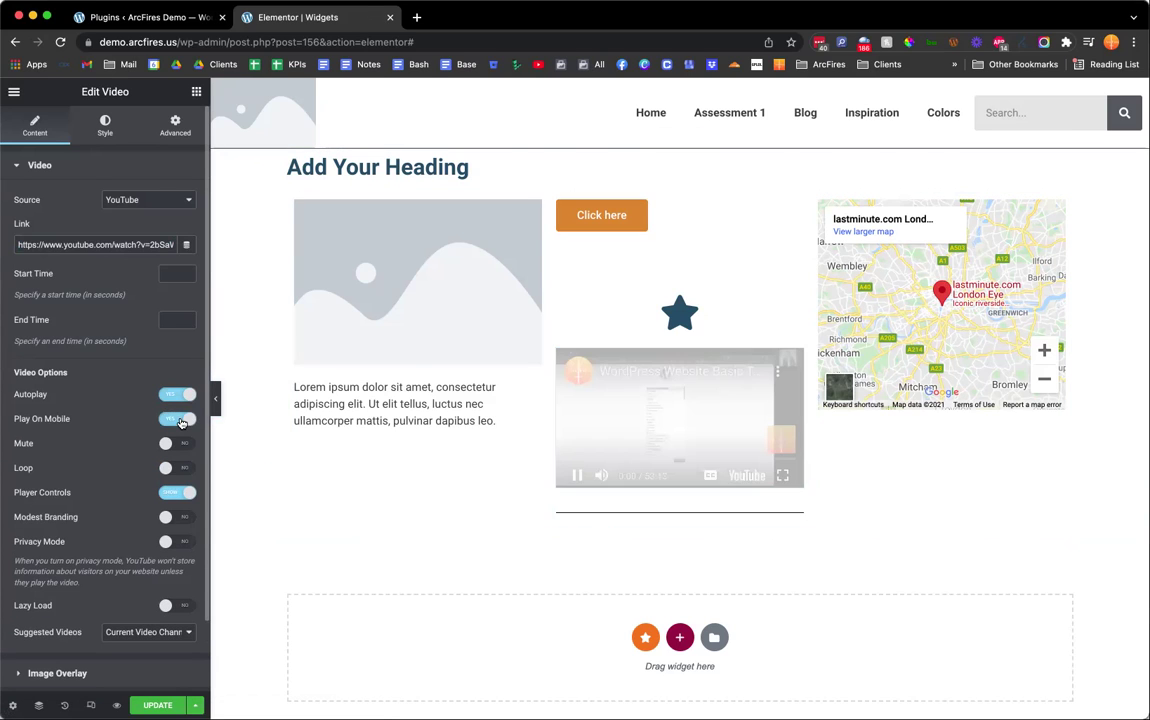
click(182, 420)
click(178, 394)
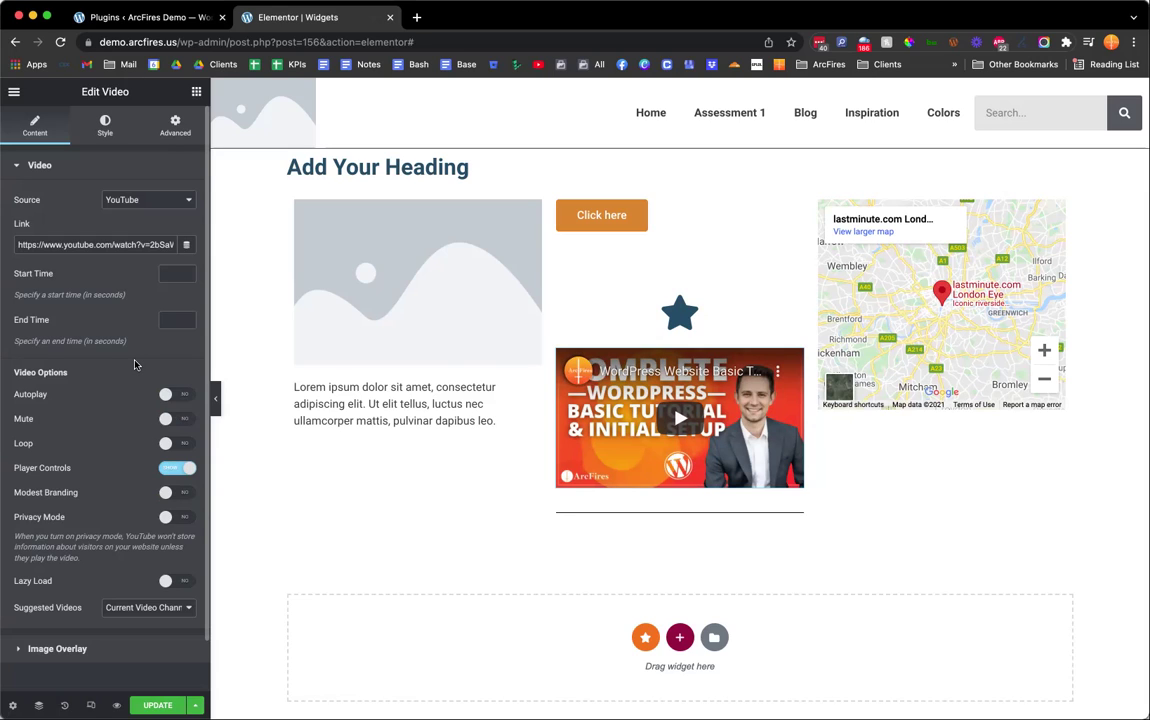
- Examine the dynamic tags available for the video's link and the remaining video options
click(185, 248)
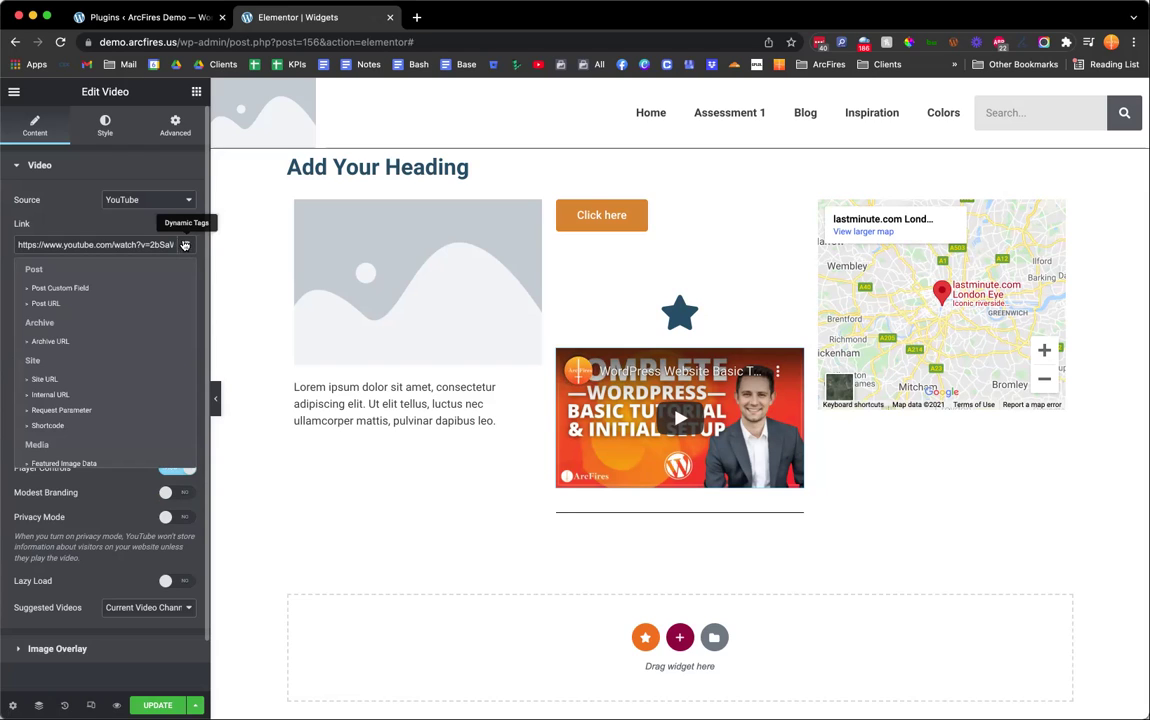
click(134, 207)
scroll(134, 207, down, 2)
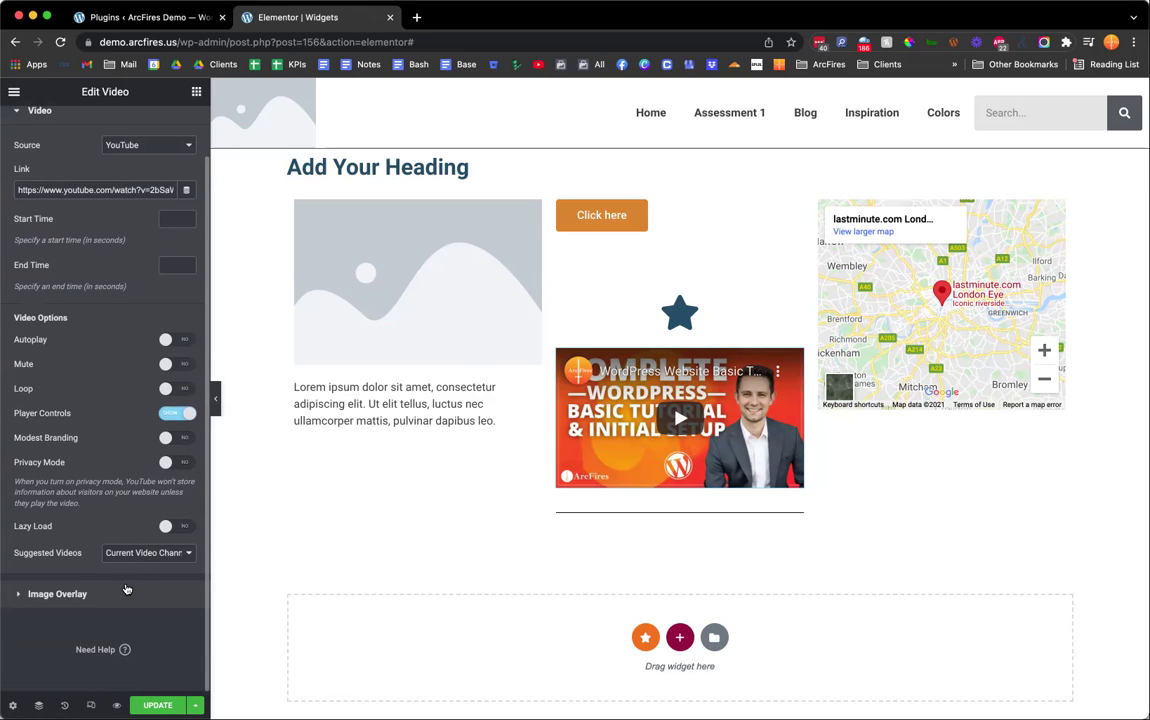
scroll(127, 332, up, 2)
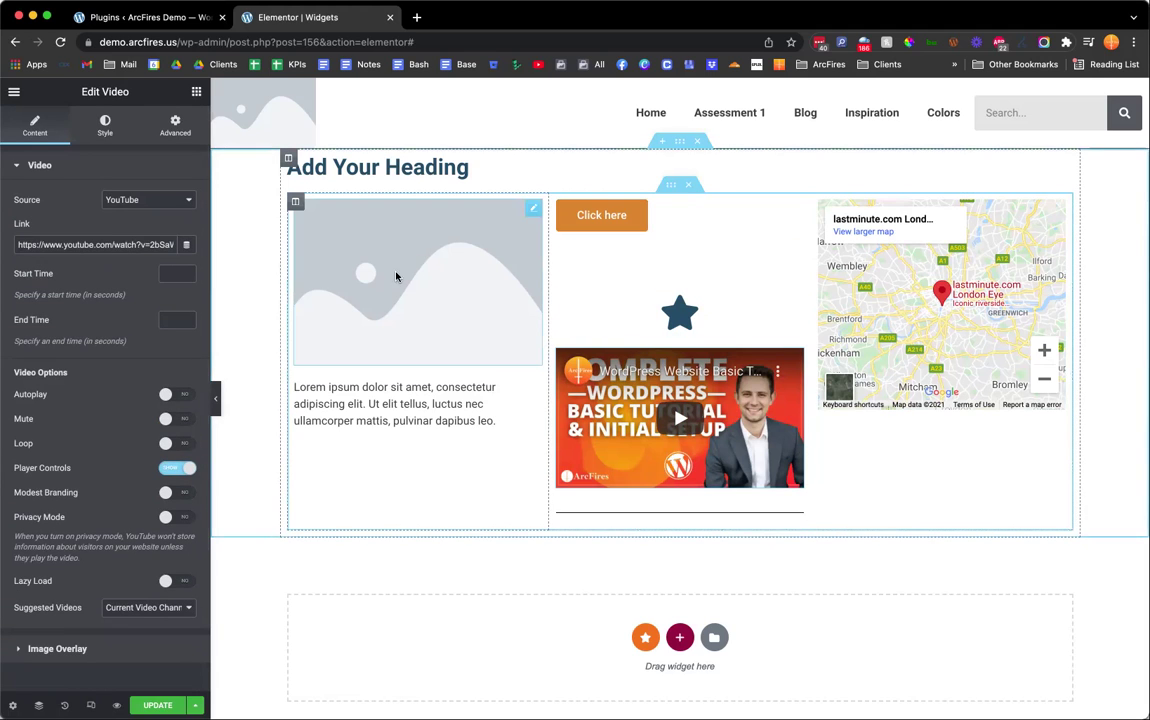
- Enable the video's image overlay with sunset-boat-sea-ship-37730.jpeg from the media library, and test playback through the overlay
click(110, 650)
click(167, 231)
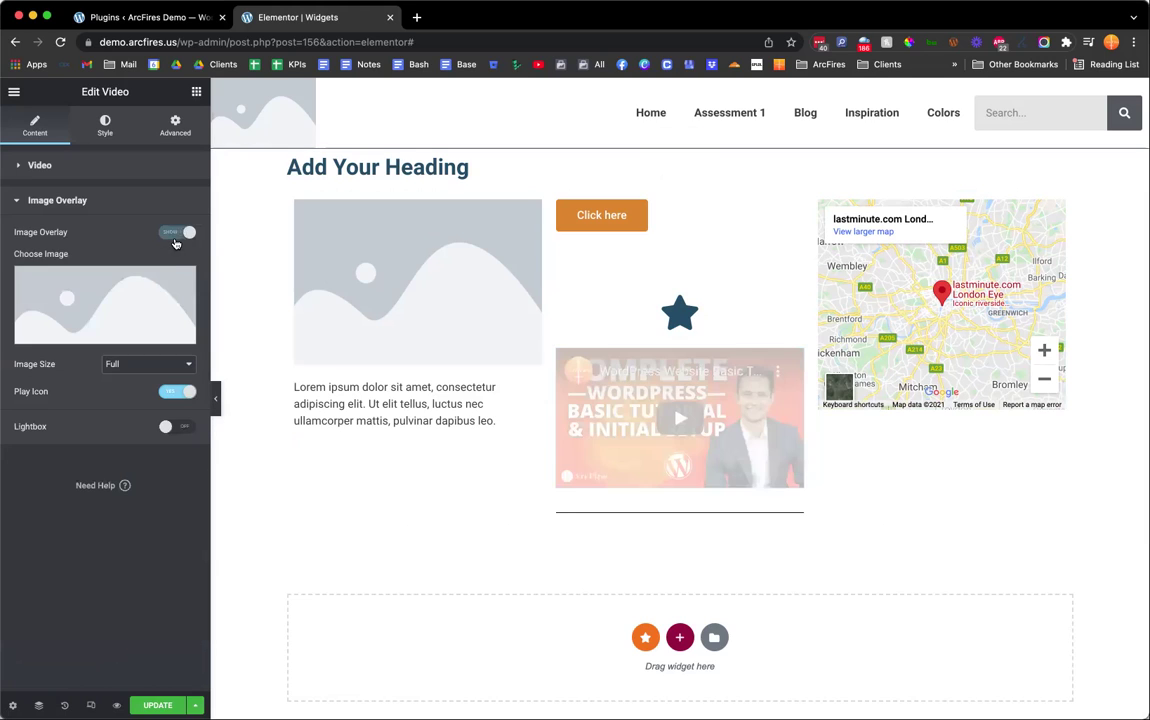
click(155, 305)
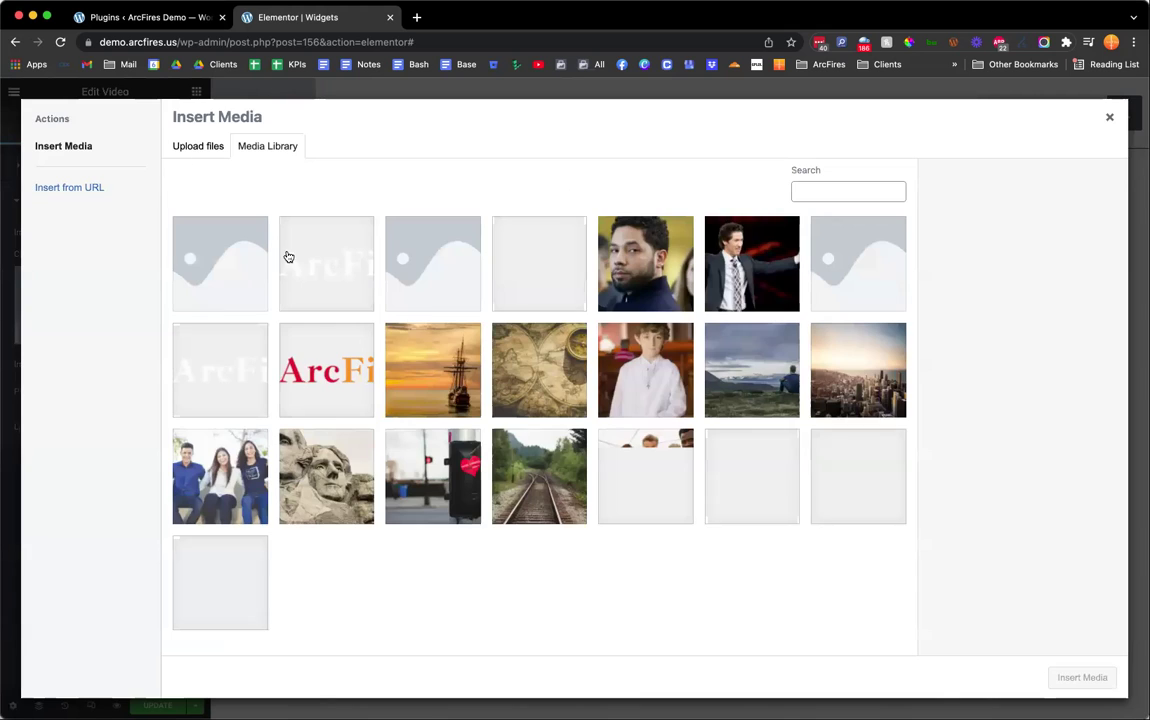
click(403, 344)
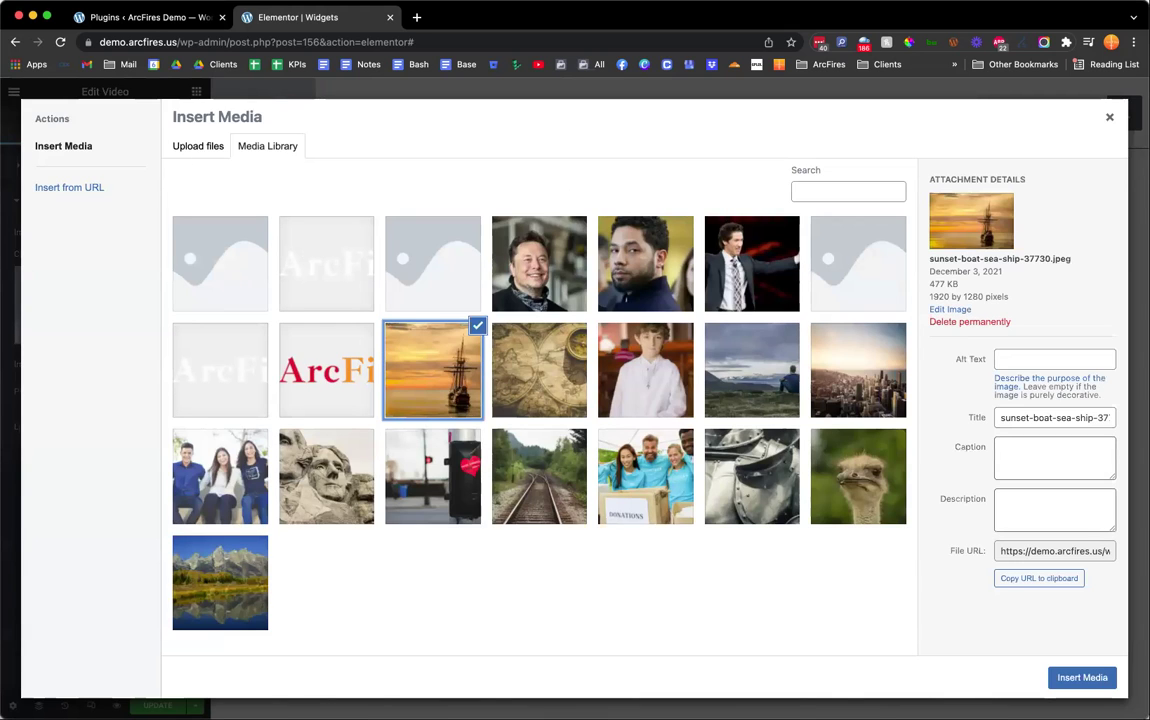
click(1082, 677)
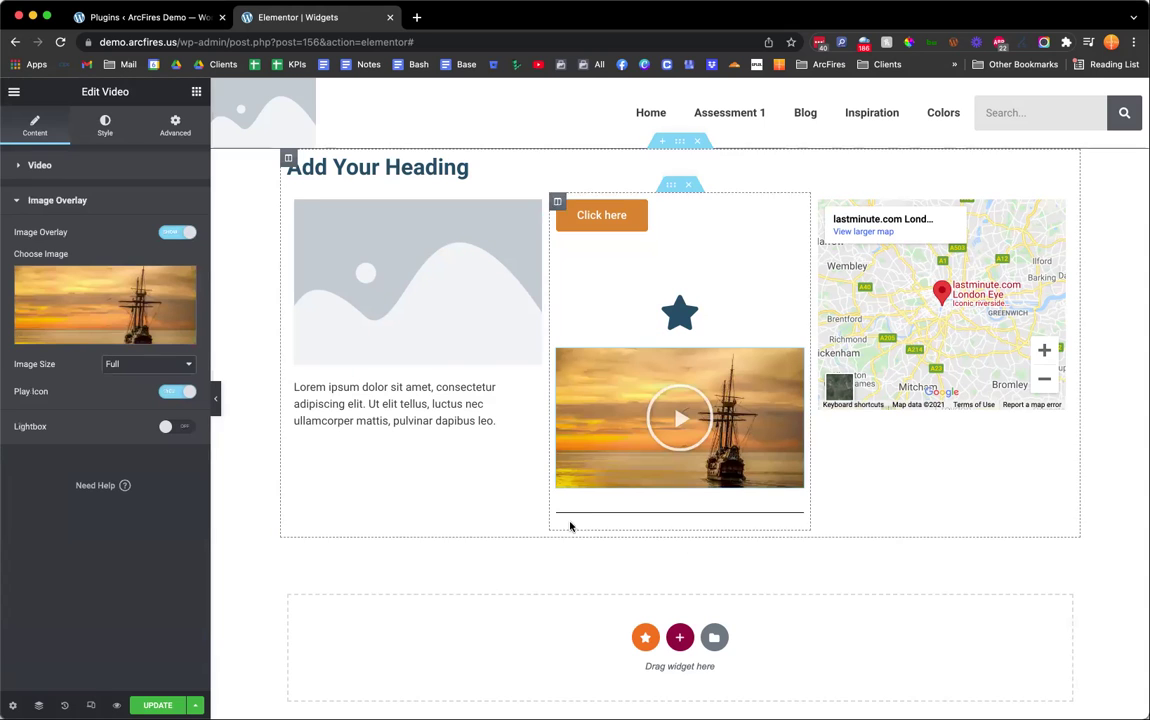
click(683, 417)
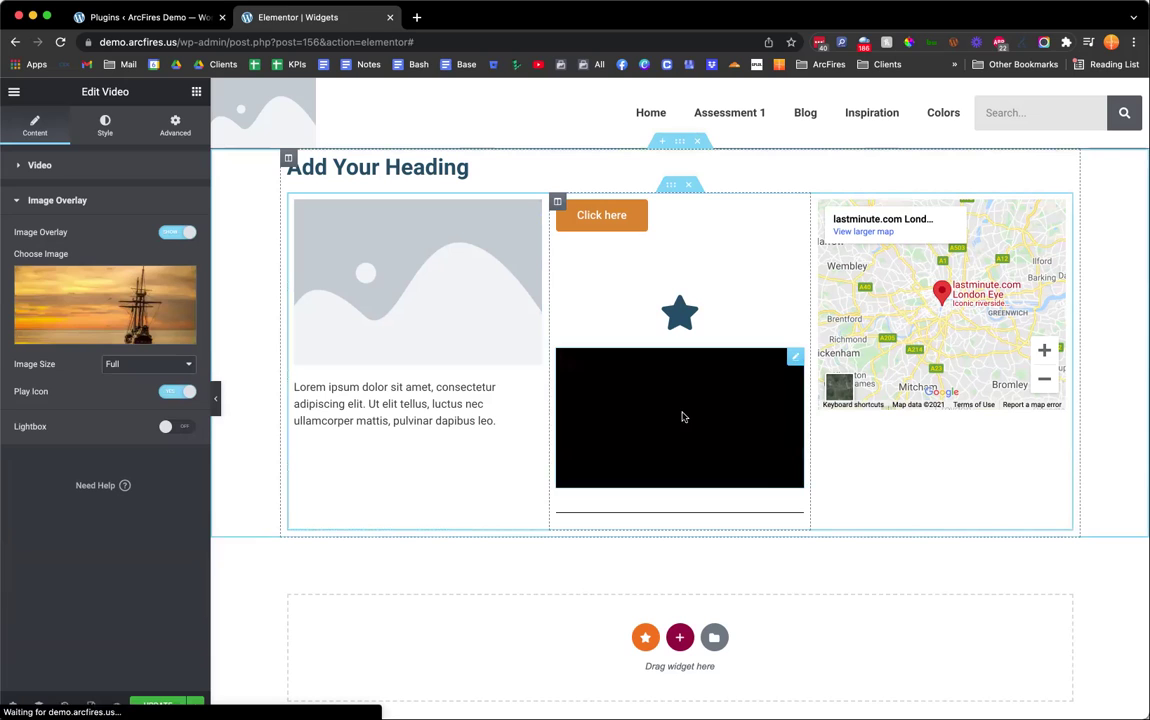
click(576, 476)
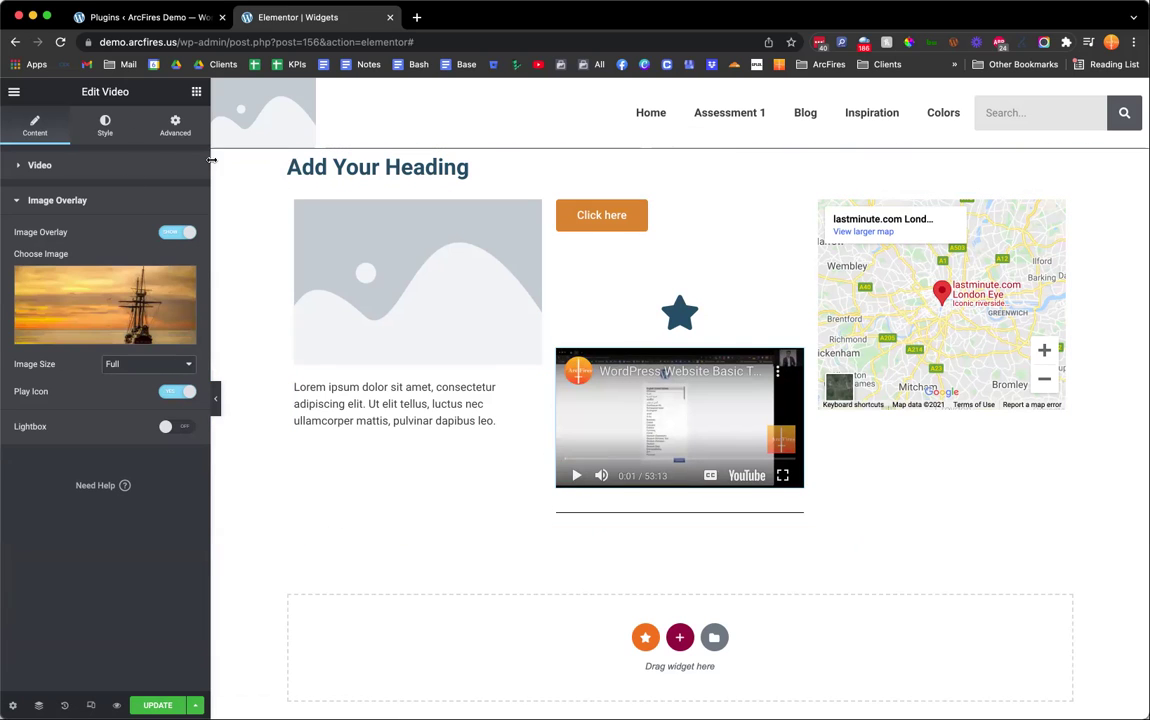
- Examine the alignment, caption, link and image size options in the content settings of the first column's image widget
click(470, 245)
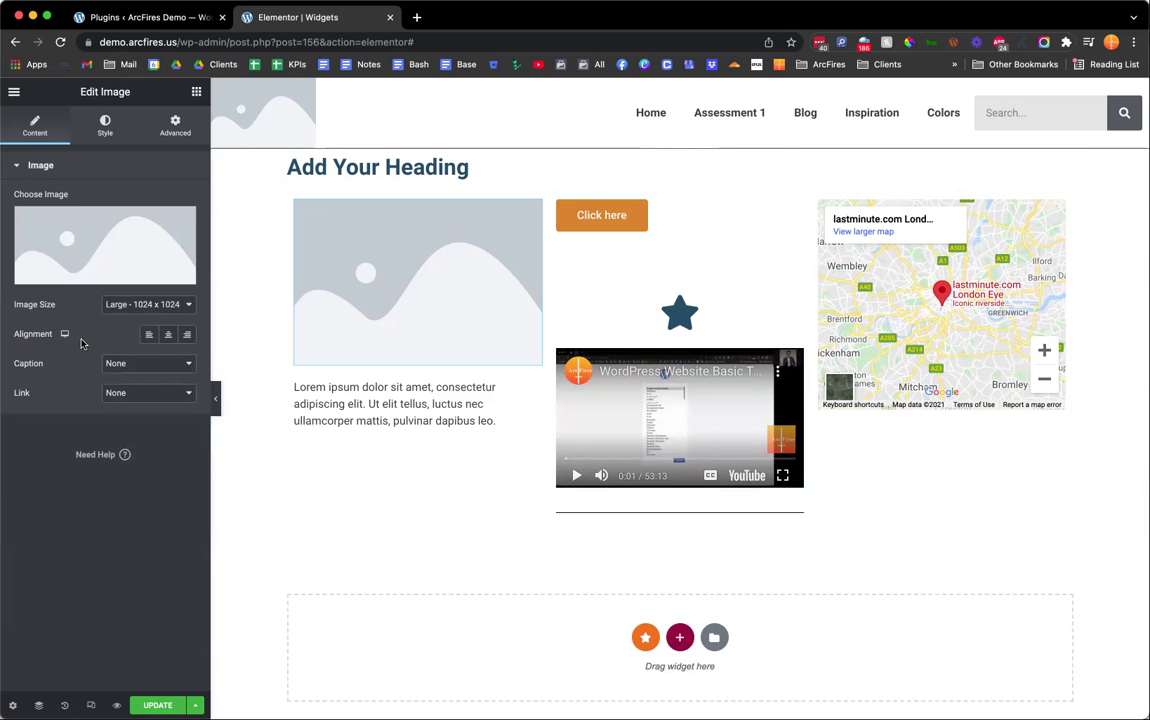
double_click(33, 340)
click(65, 336)
click(63, 337)
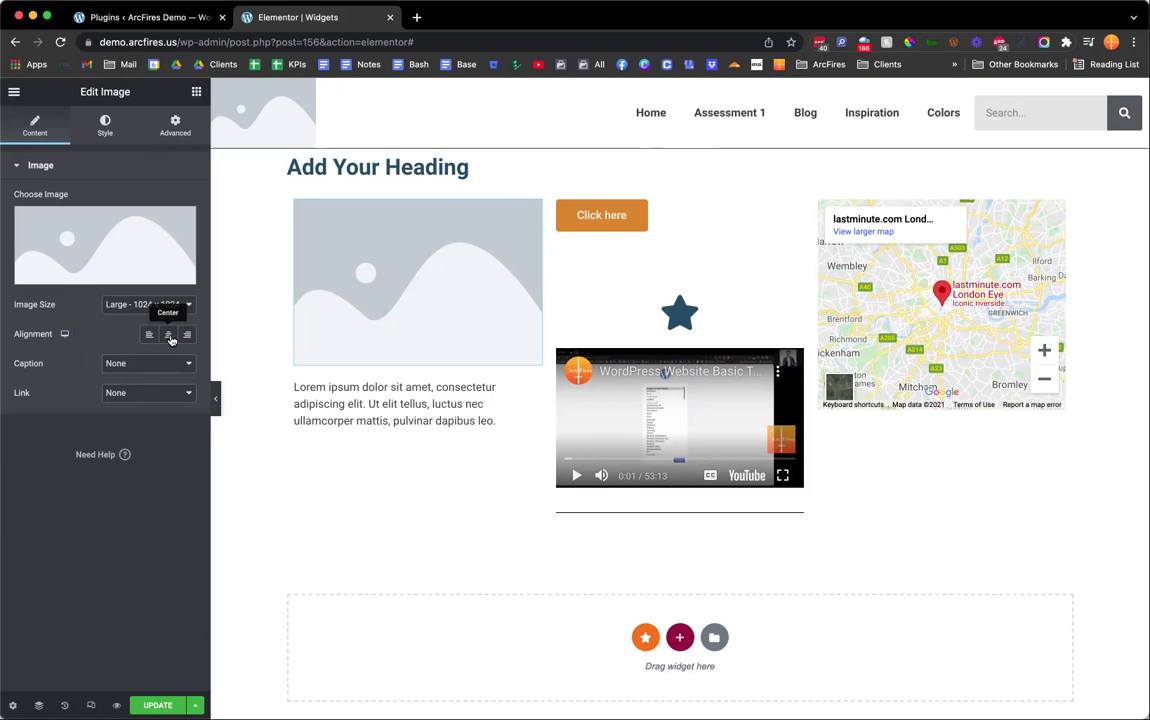
click(66, 336)
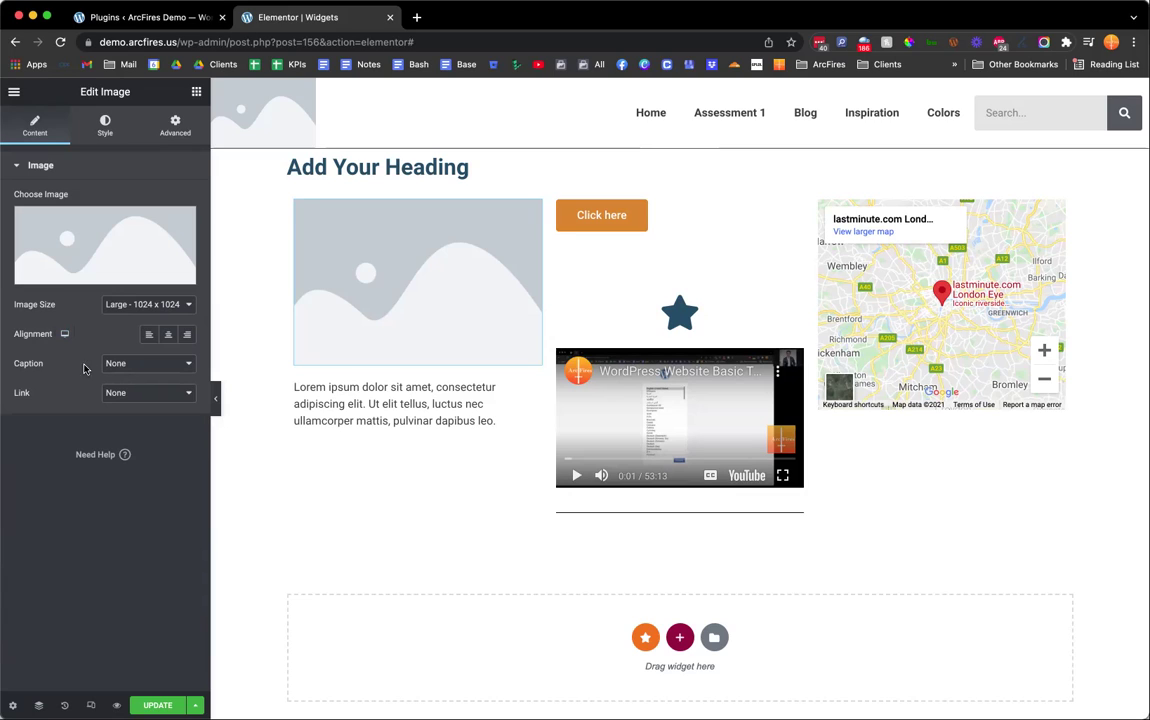
double_click(35, 364)
click(146, 393)
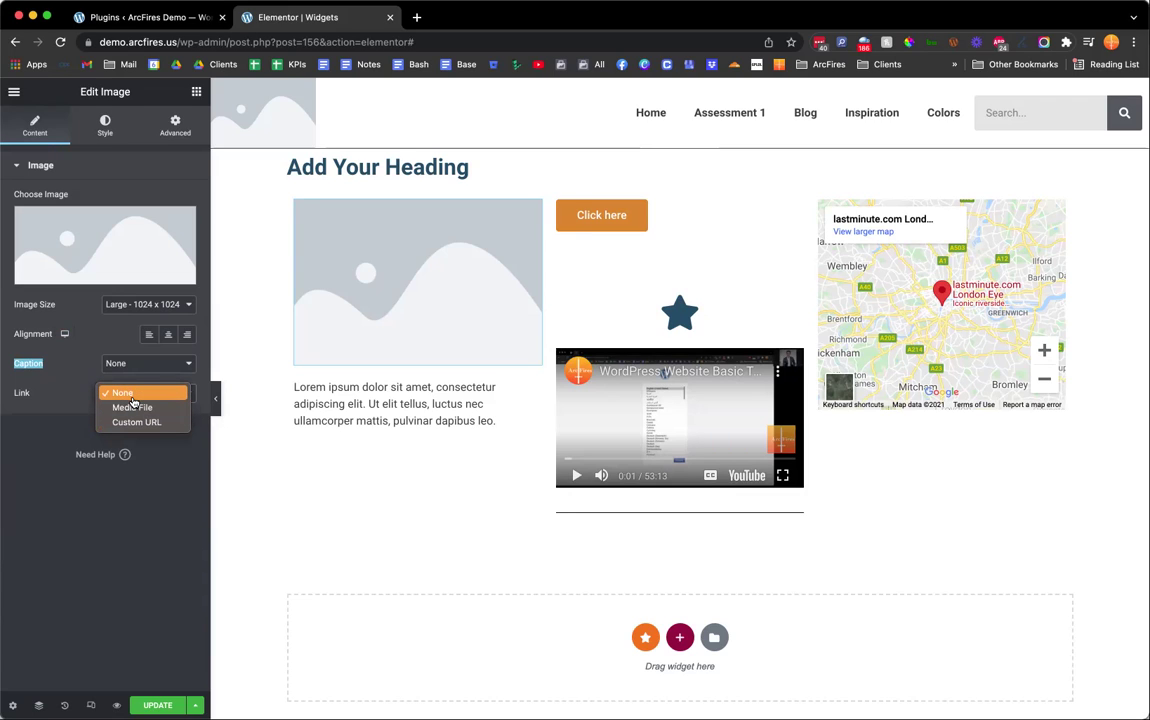
click(90, 312)
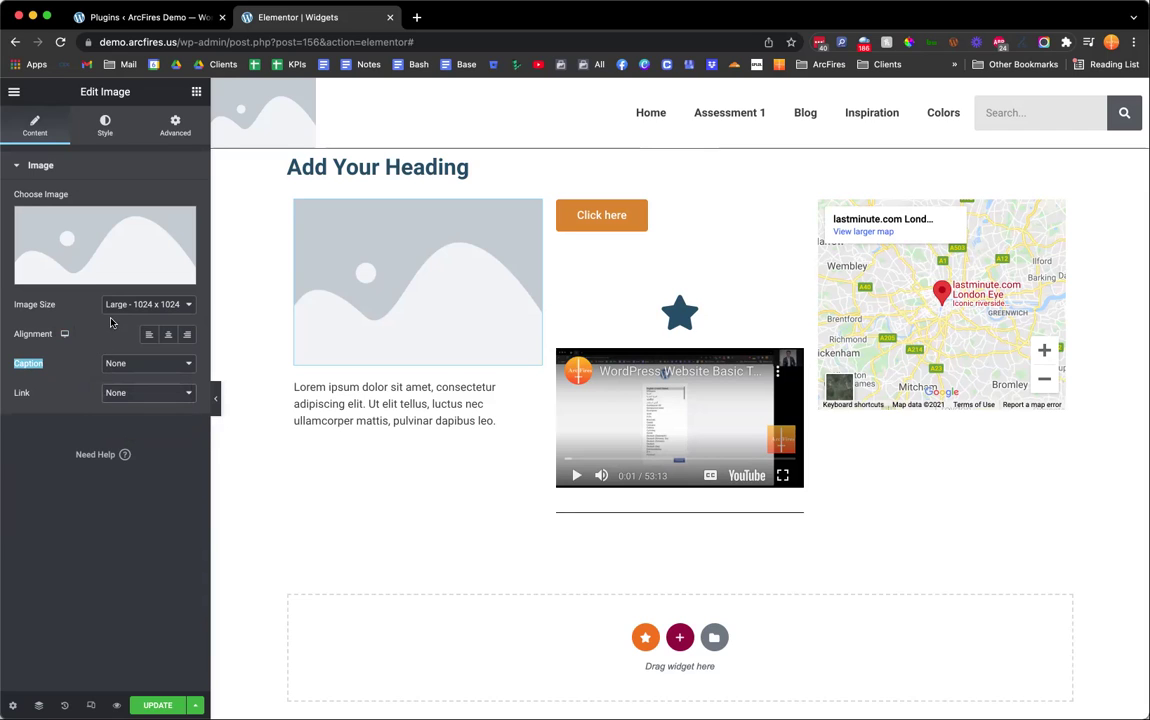
click(110, 304)
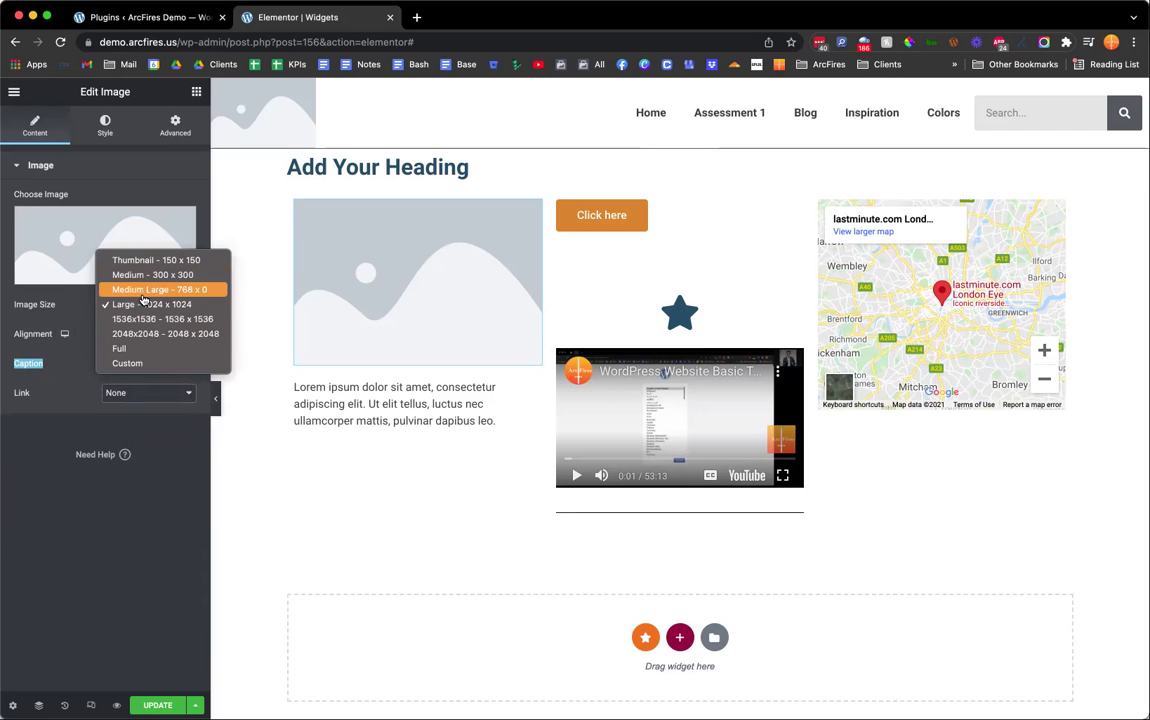
click(62, 302)
click(62, 302)
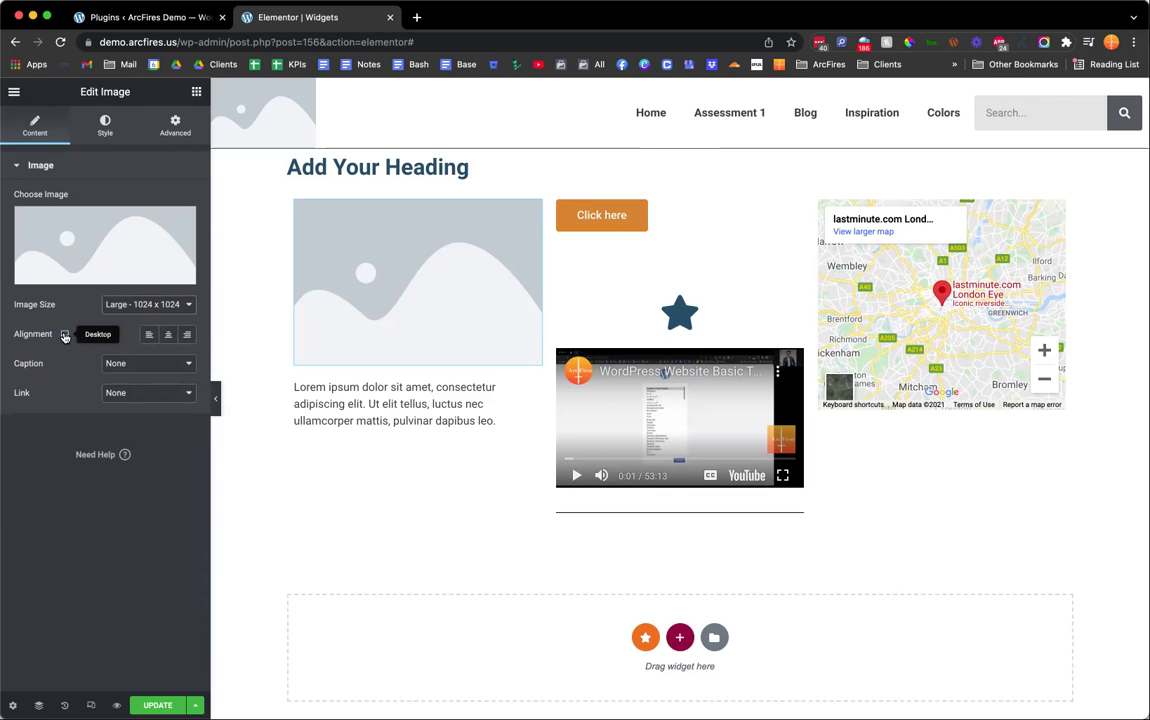
- Examine the image widget's style settings, including the available border types, border radius and box shadow
click(107, 124)
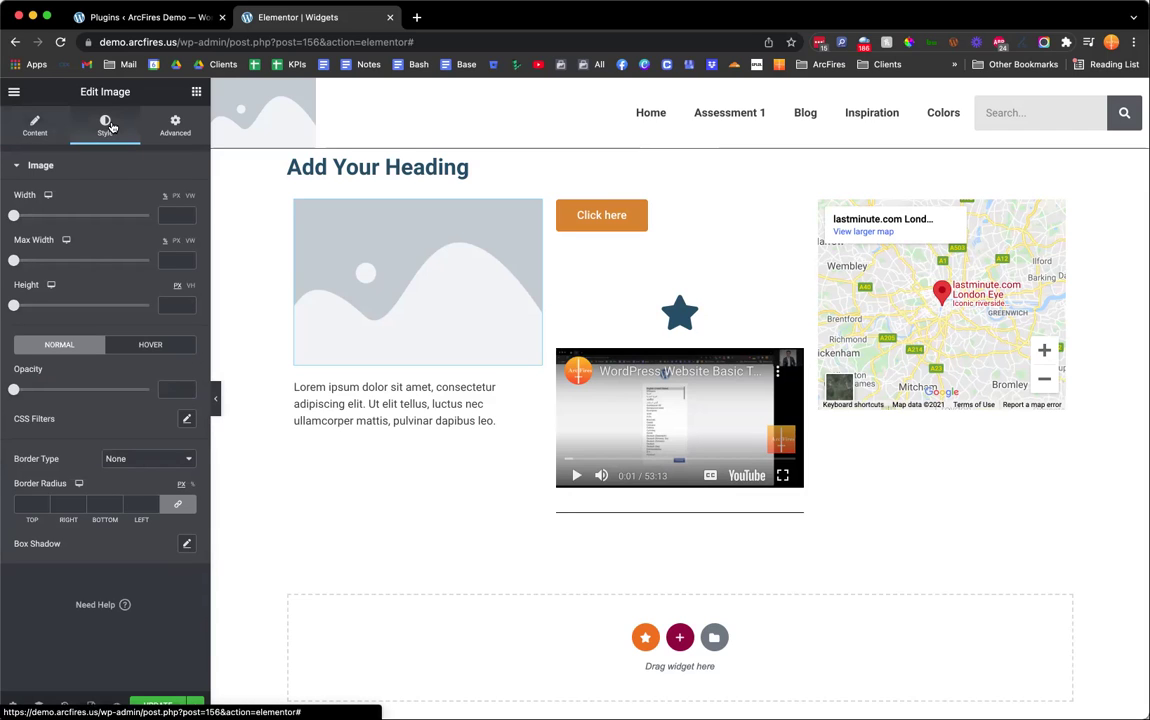
click(118, 458)
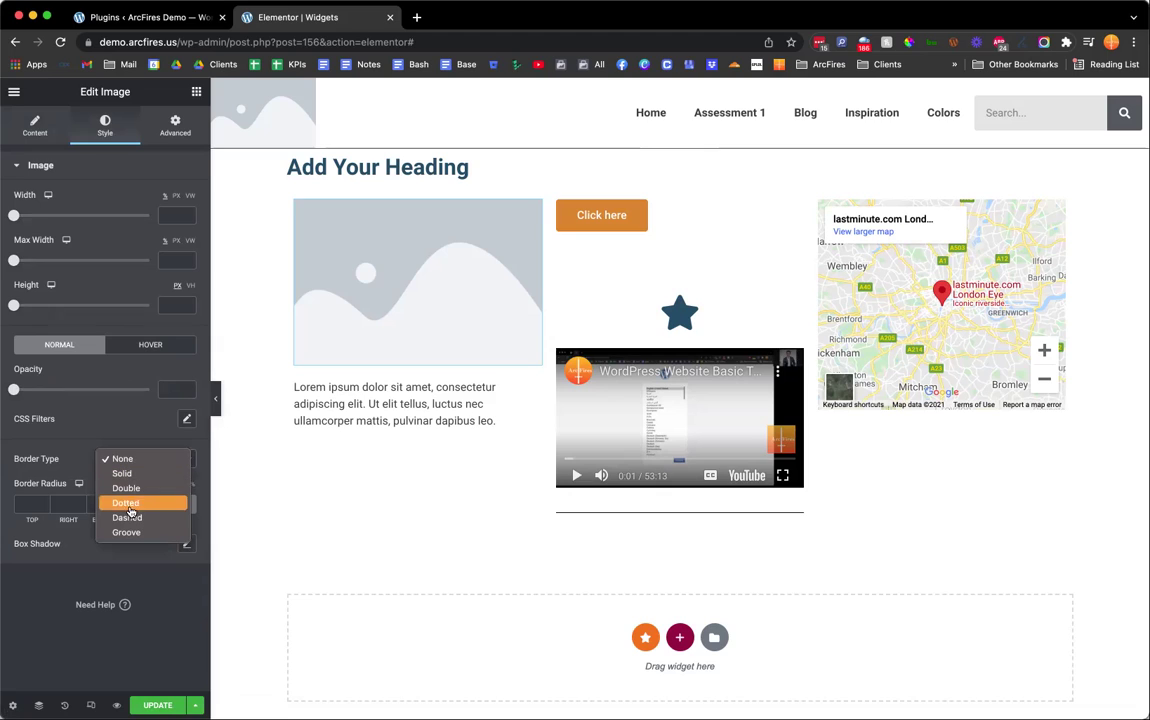
click(122, 458)
triple_click(38, 461)
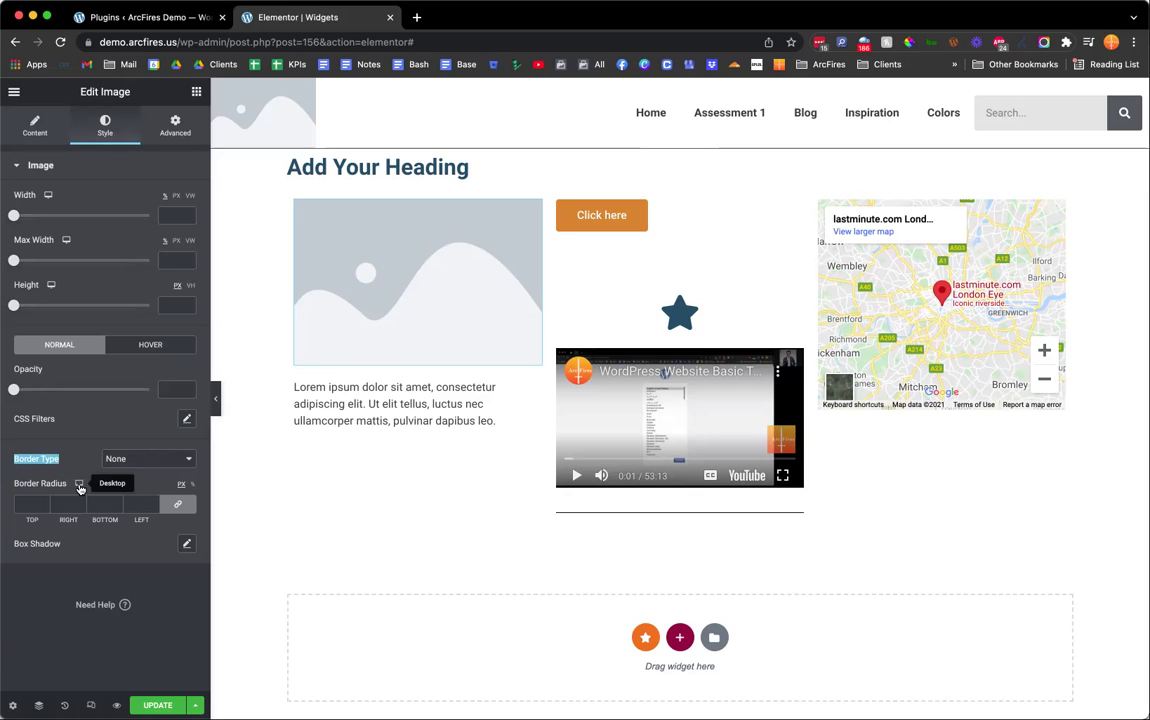
click(36, 535)
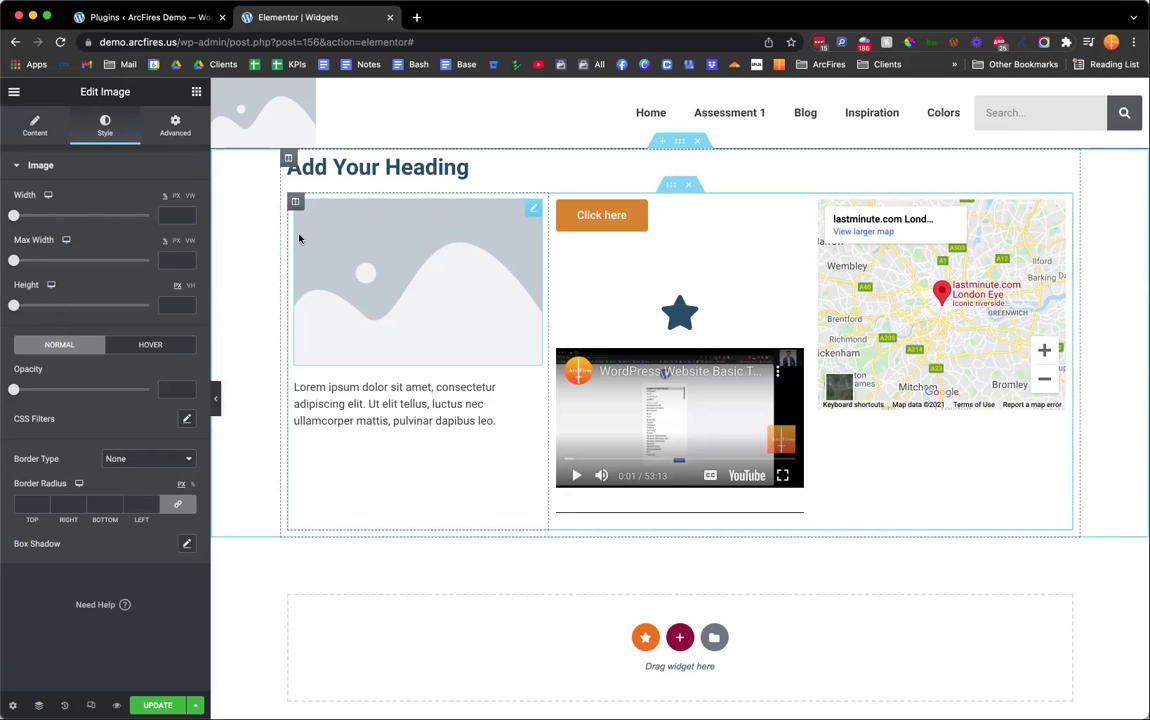
- Set the entrance animation of the first column's image widget to Fade In Left in its motion effects
click(152, 124)
scroll(159, 343, down, 1)
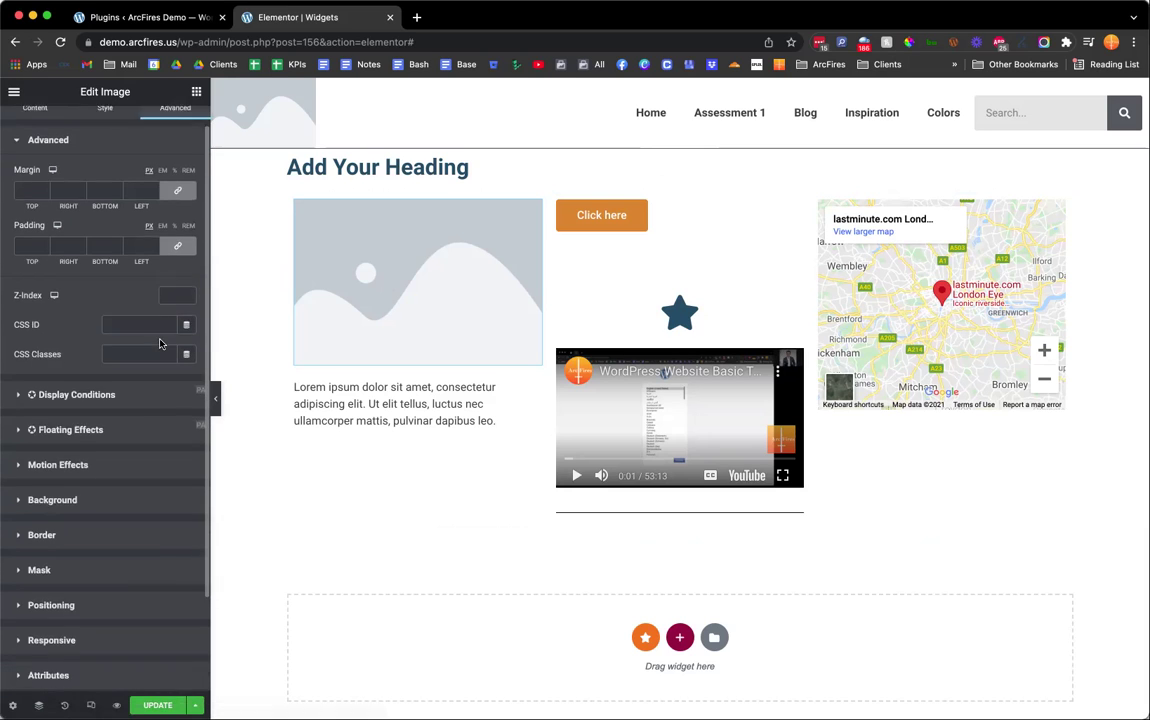
scroll(159, 343, down, 3)
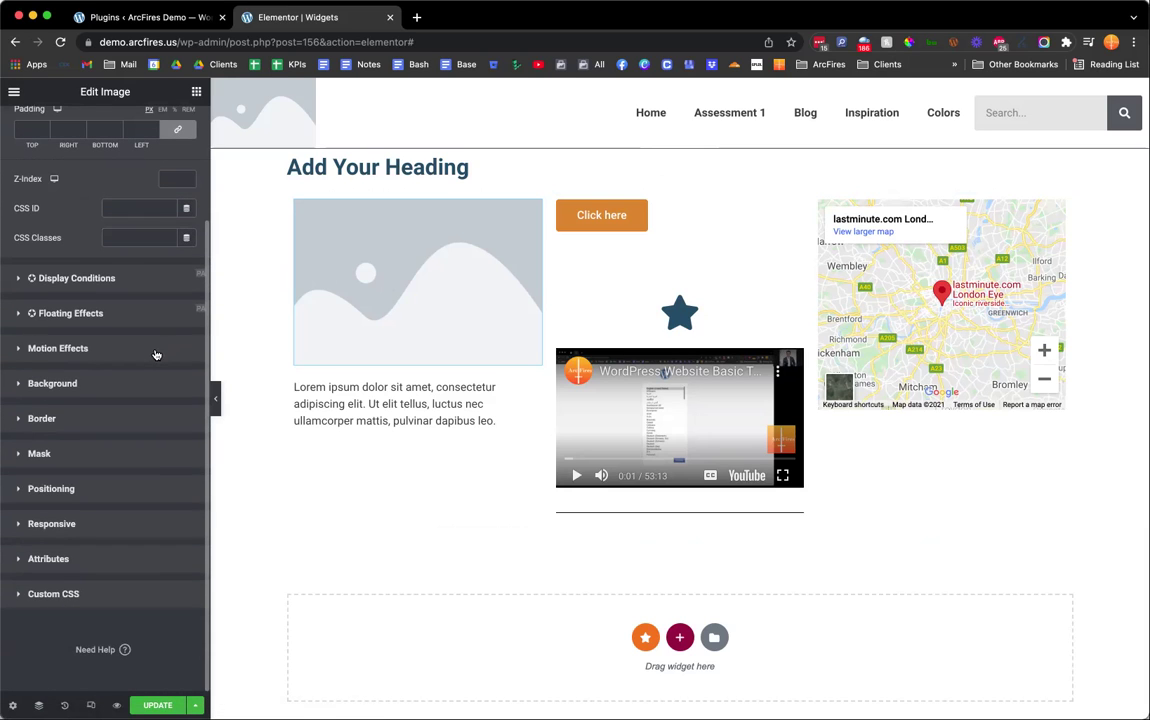
click(157, 348)
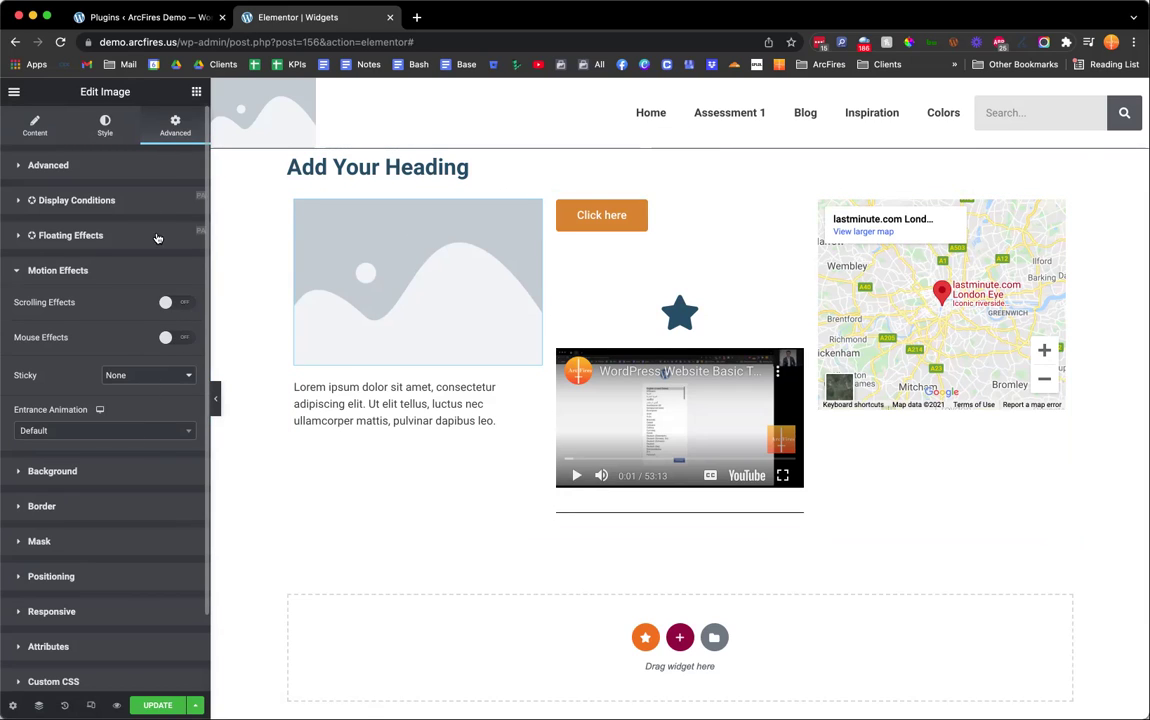
click(97, 272)
click(99, 283)
click(95, 430)
scroll(85, 552, down, 2)
scroll(85, 540, up, 2)
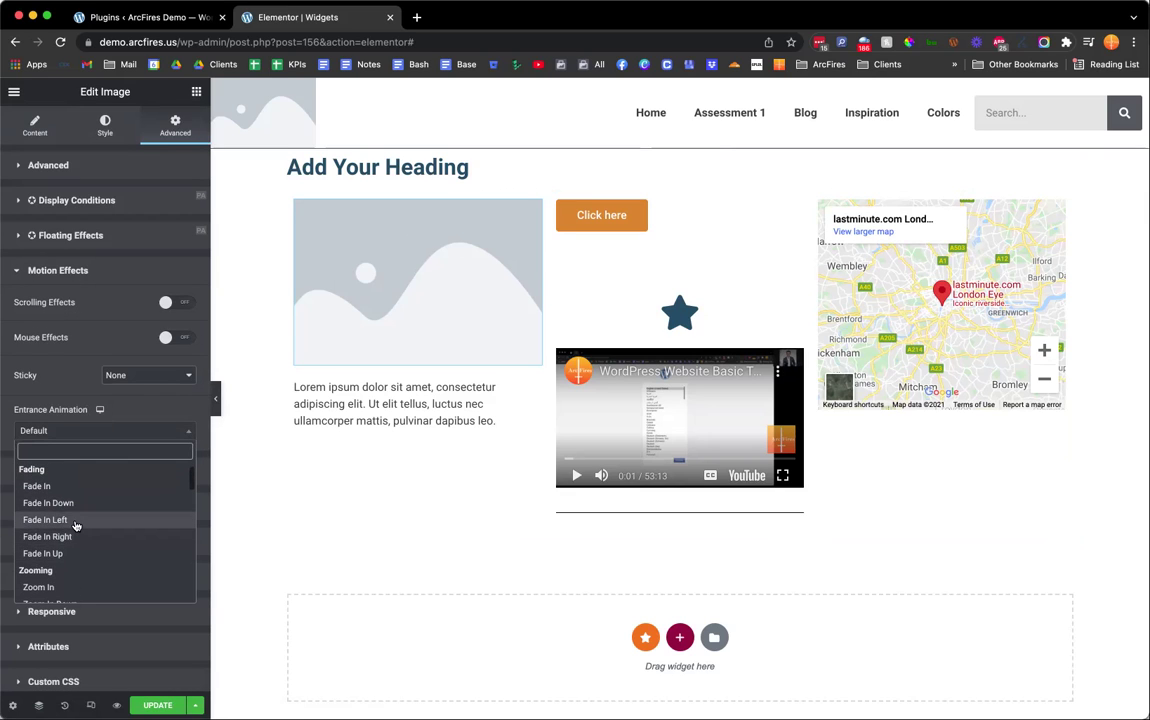
click(46, 520)
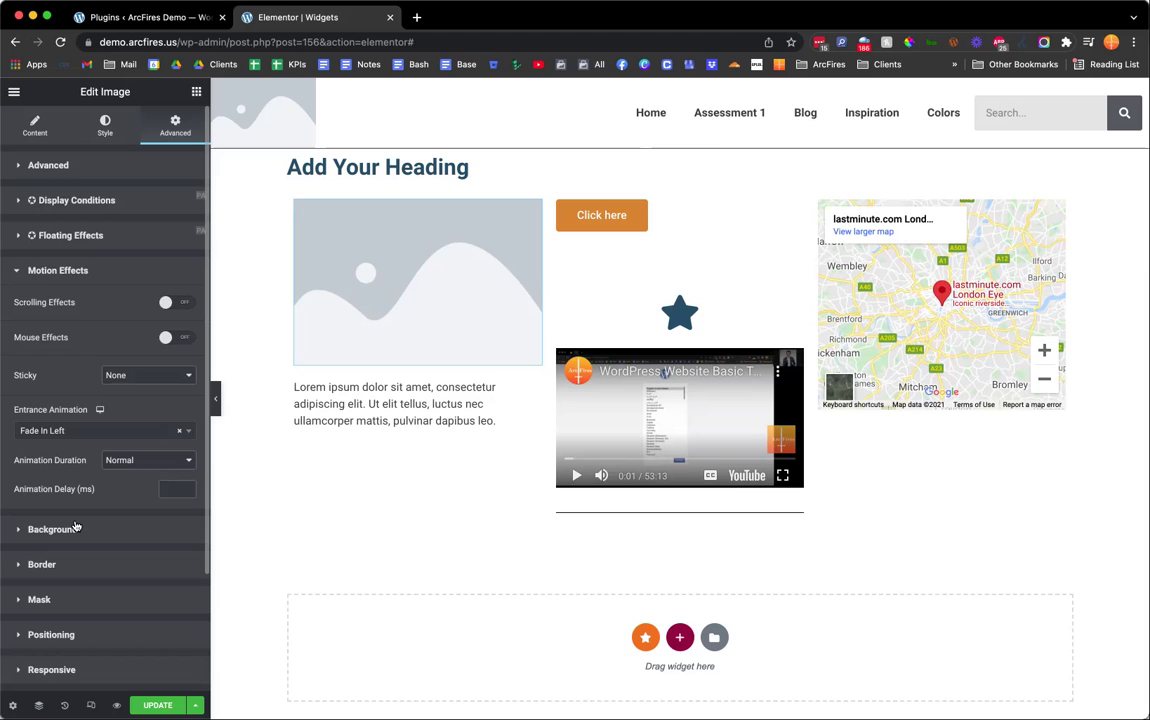
- Browse the entrance animations for the star icon widget and set its entrance animation to Fade In
click(646, 318)
click(175, 125)
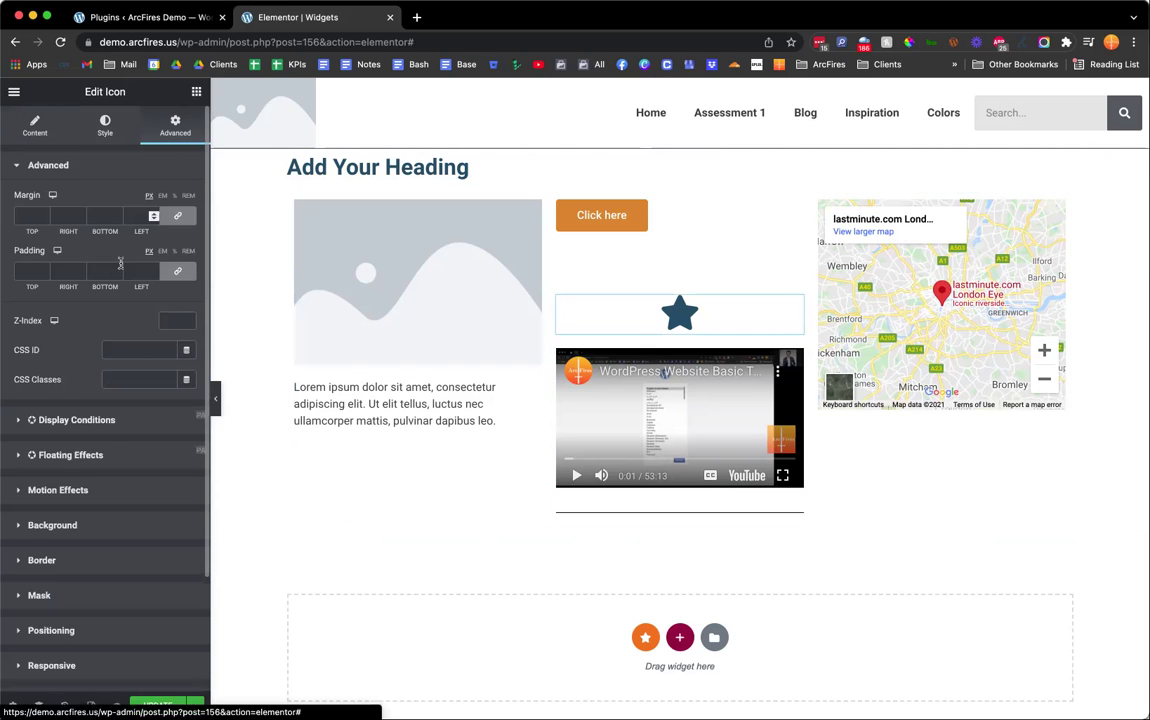
scroll(101, 460, down, 2)
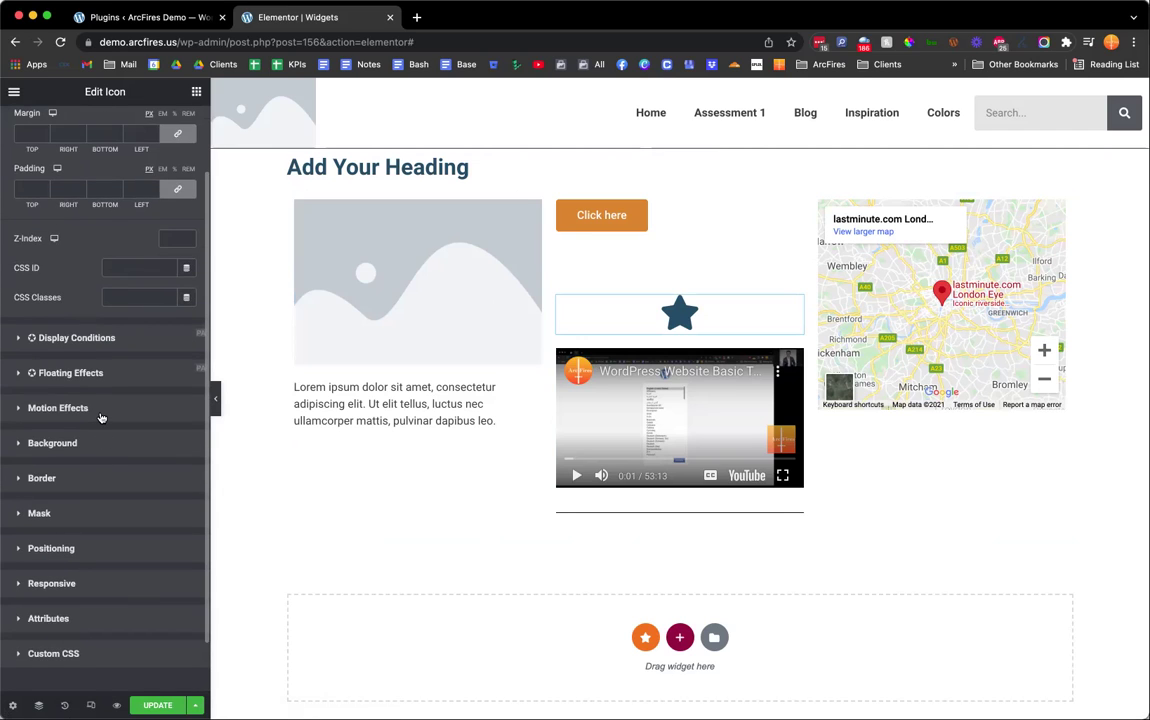
click(100, 408)
click(100, 430)
scroll(115, 535, down, 3)
scroll(115, 535, down, 5)
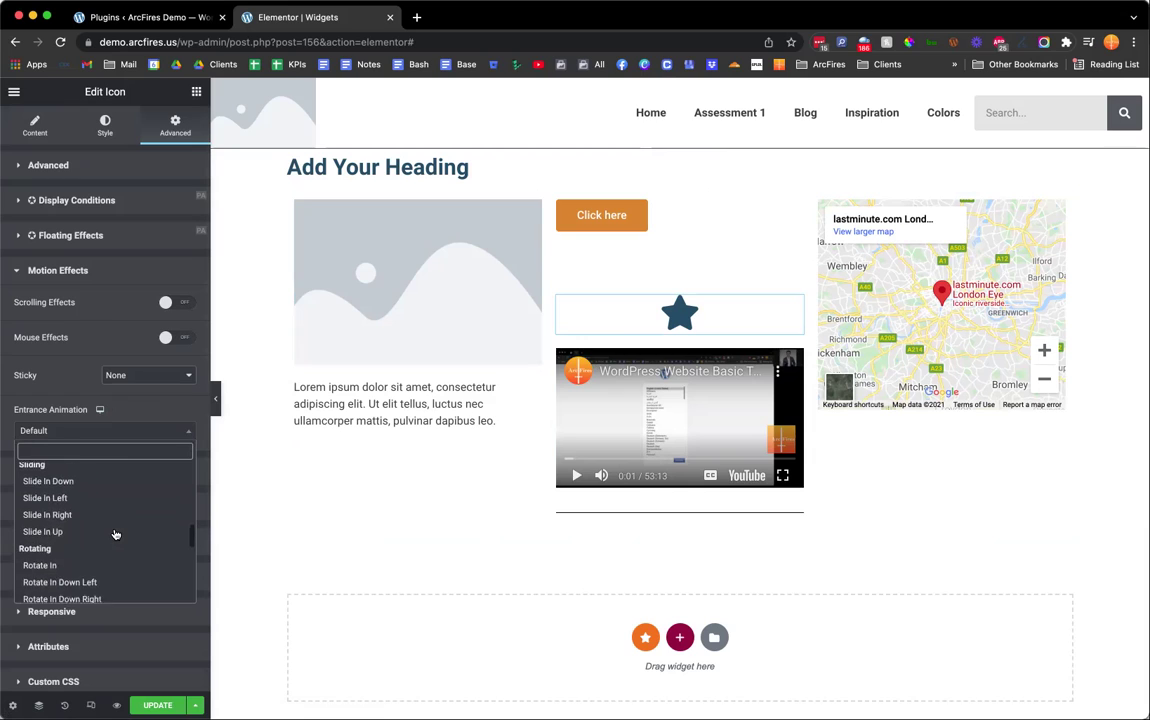
scroll(115, 535, down, 6)
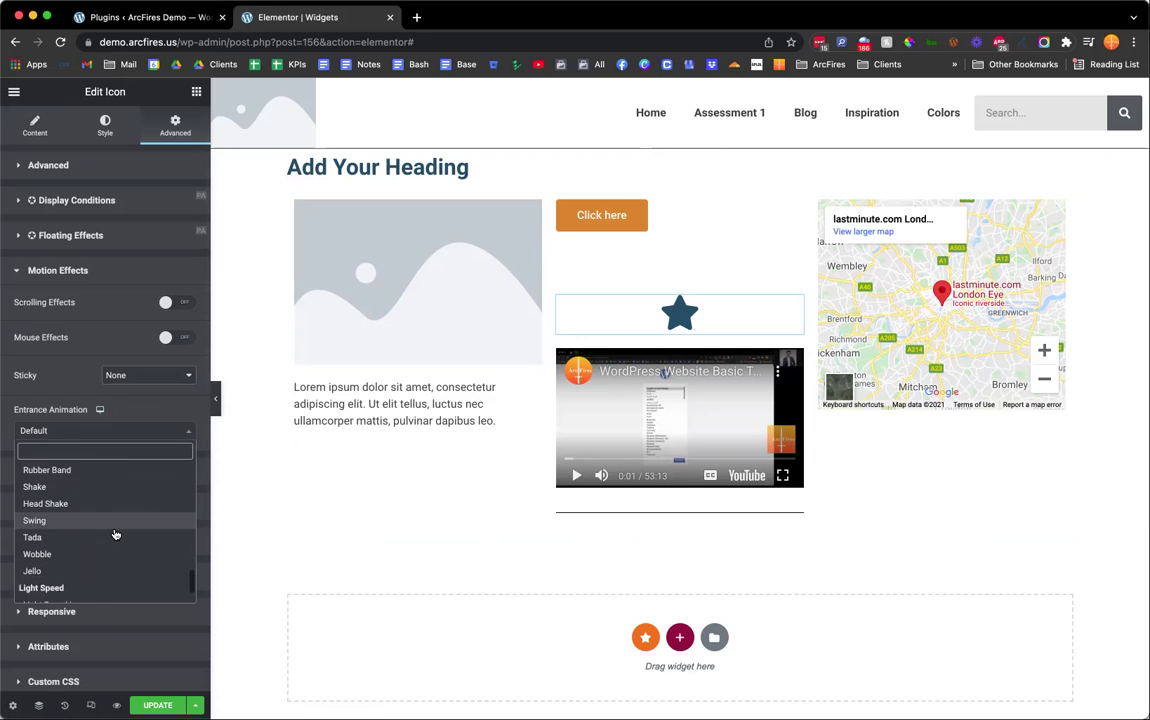
scroll(115, 535, up, 15)
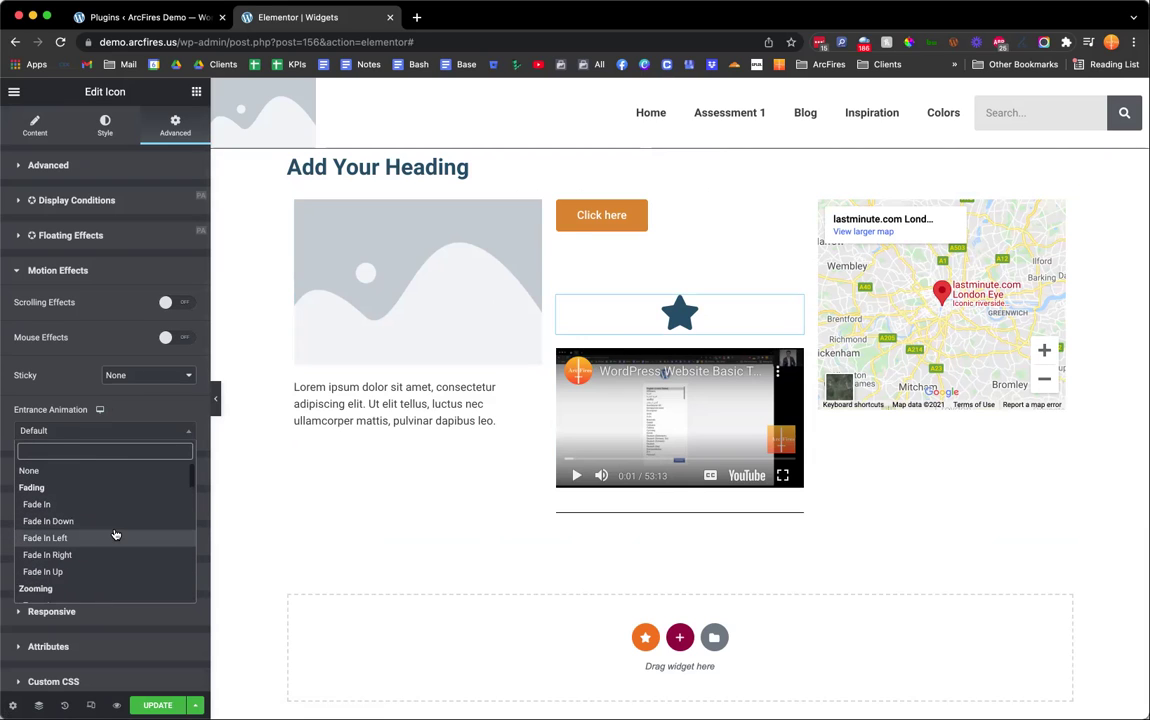
scroll(105, 508, down, 1)
scroll(103, 506, up, 1)
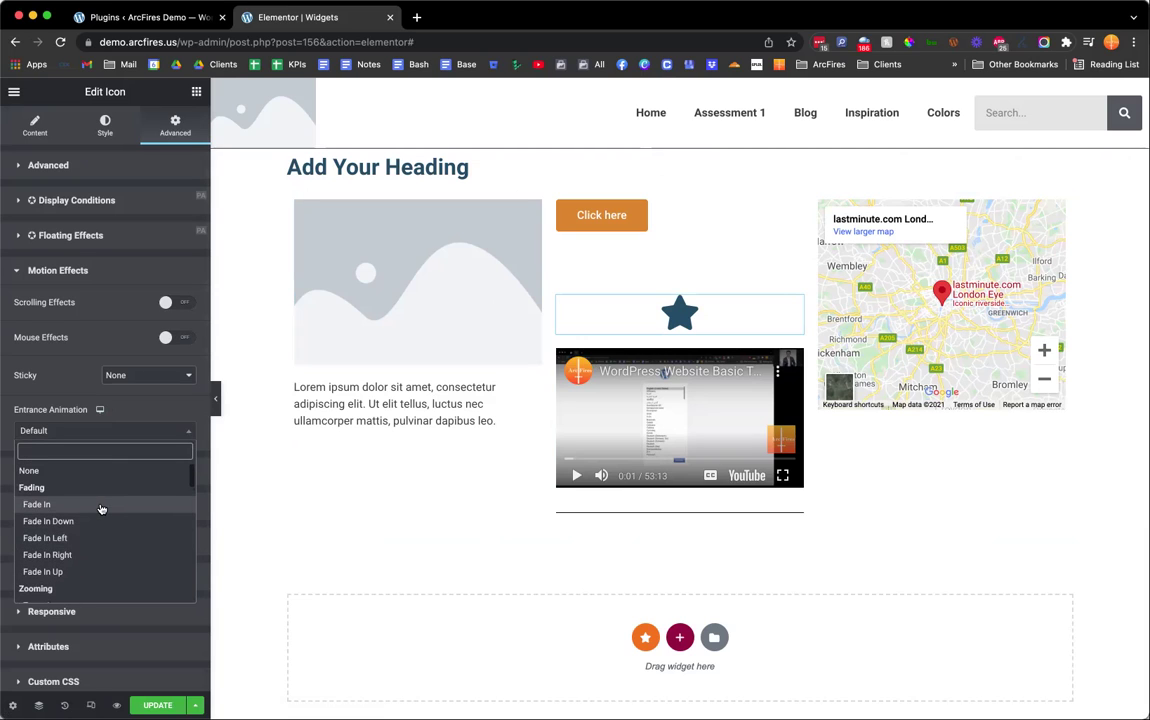
click(101, 508)
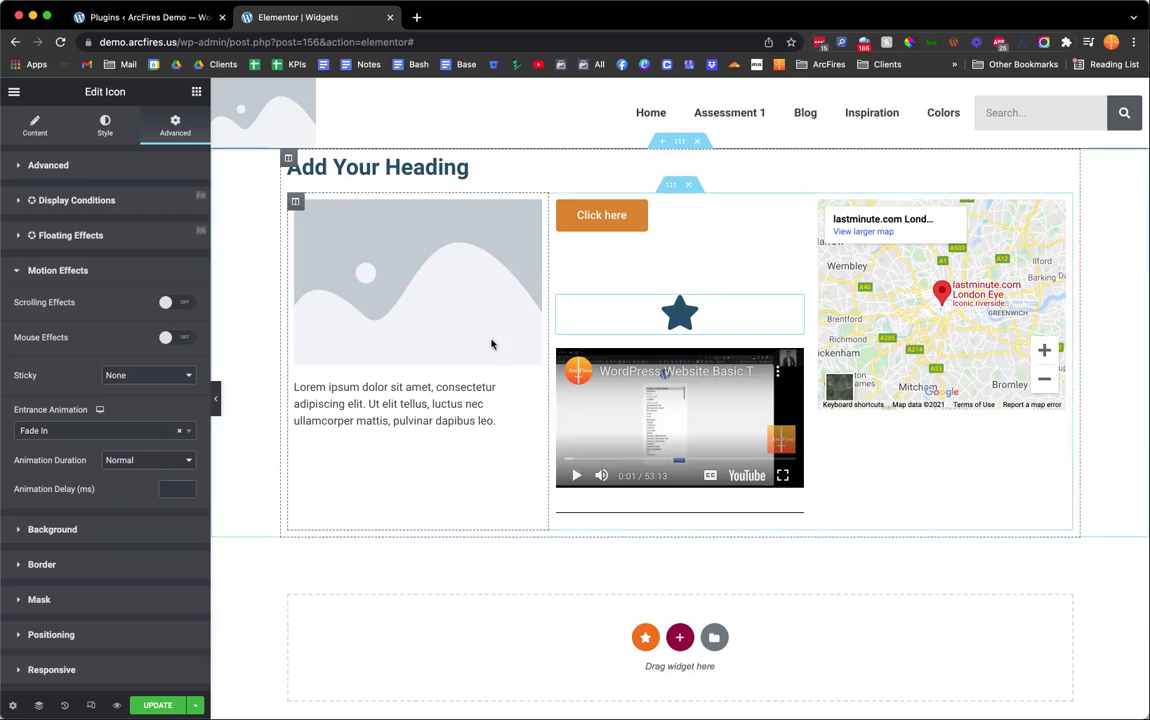
- Duplicate the image widget in the first column
click(533, 214)
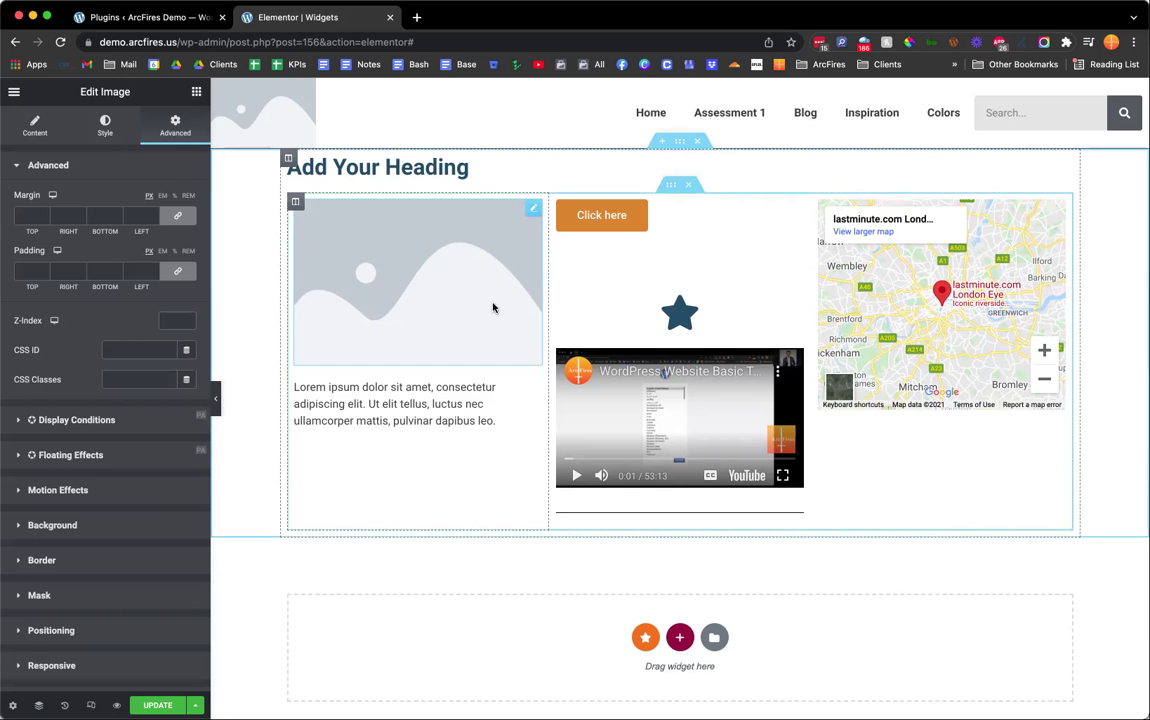
right_click(534, 215)
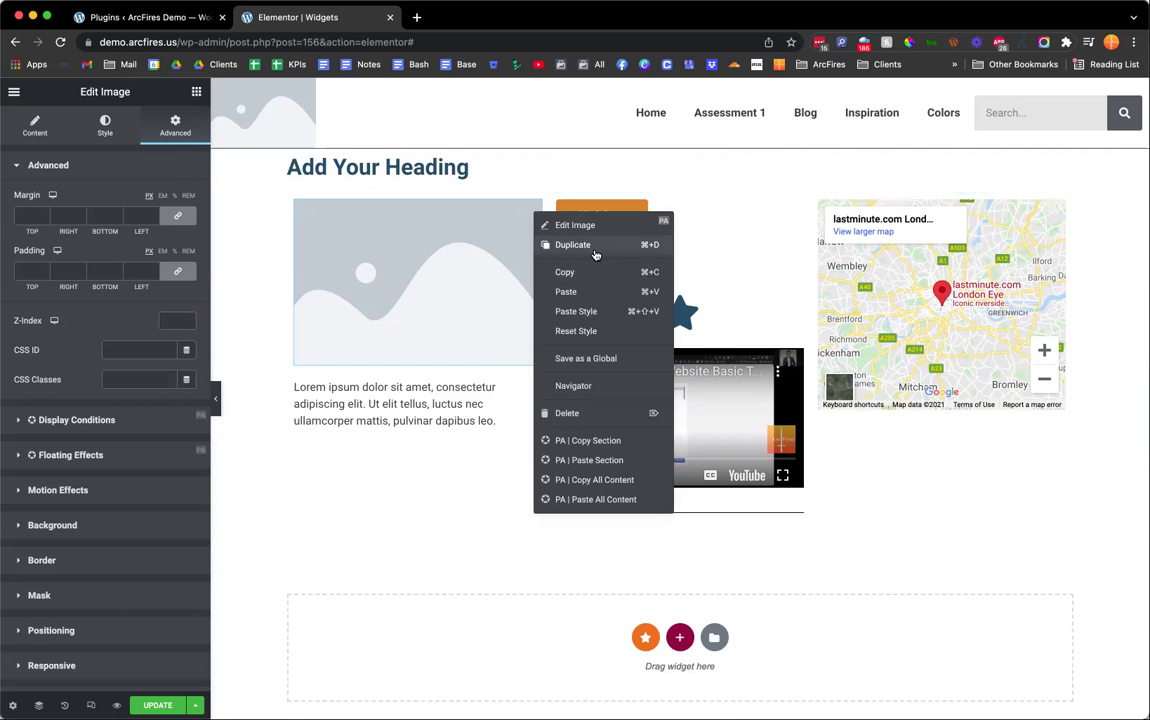
click(556, 246)
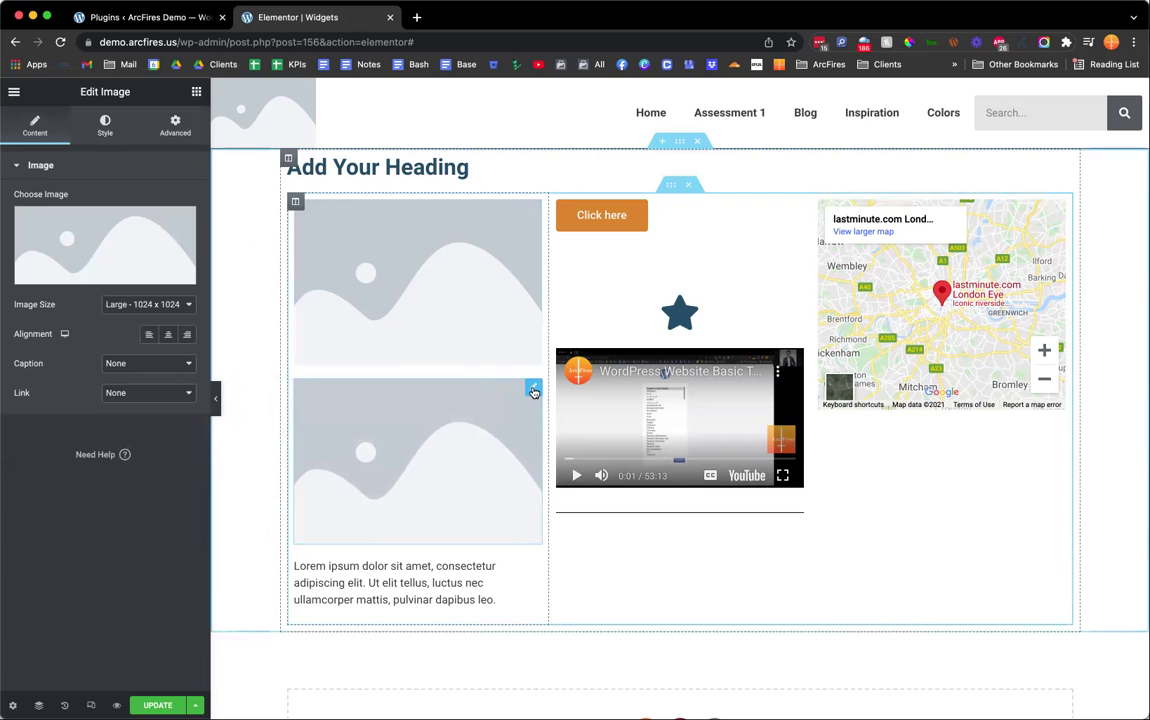
- Give the lower image unlinked margins of -87 px top and -36 px right, and set its Z-Index to 1
click(176, 128)
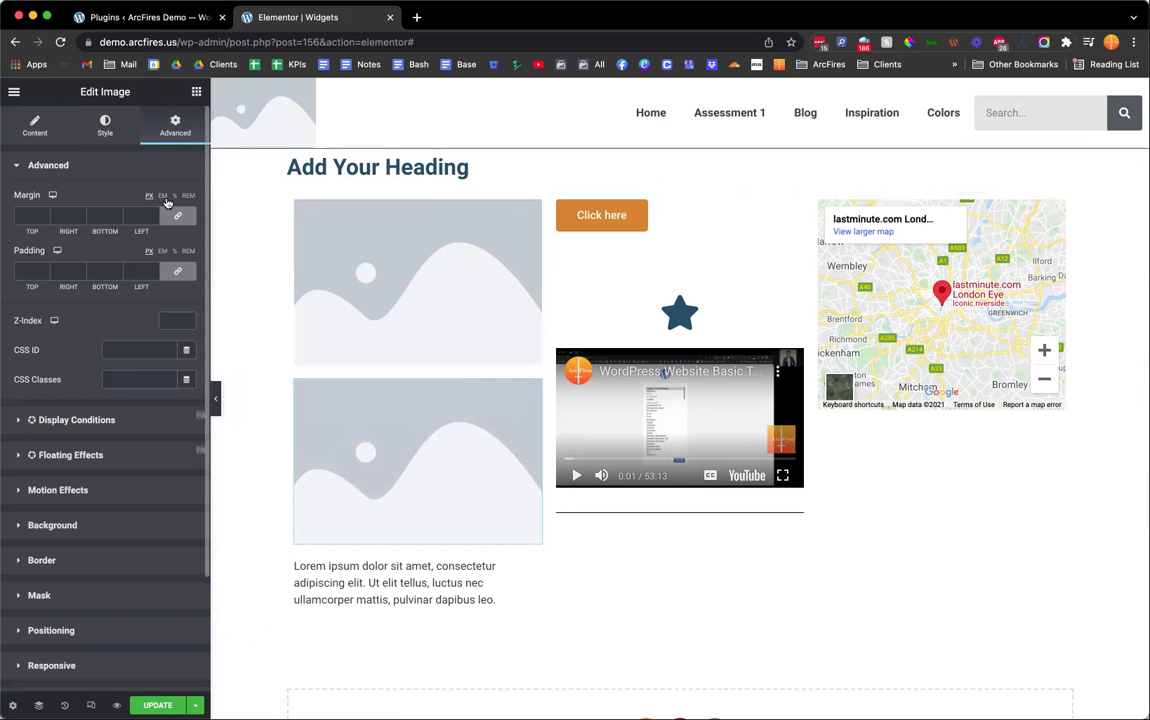
click(44, 219)
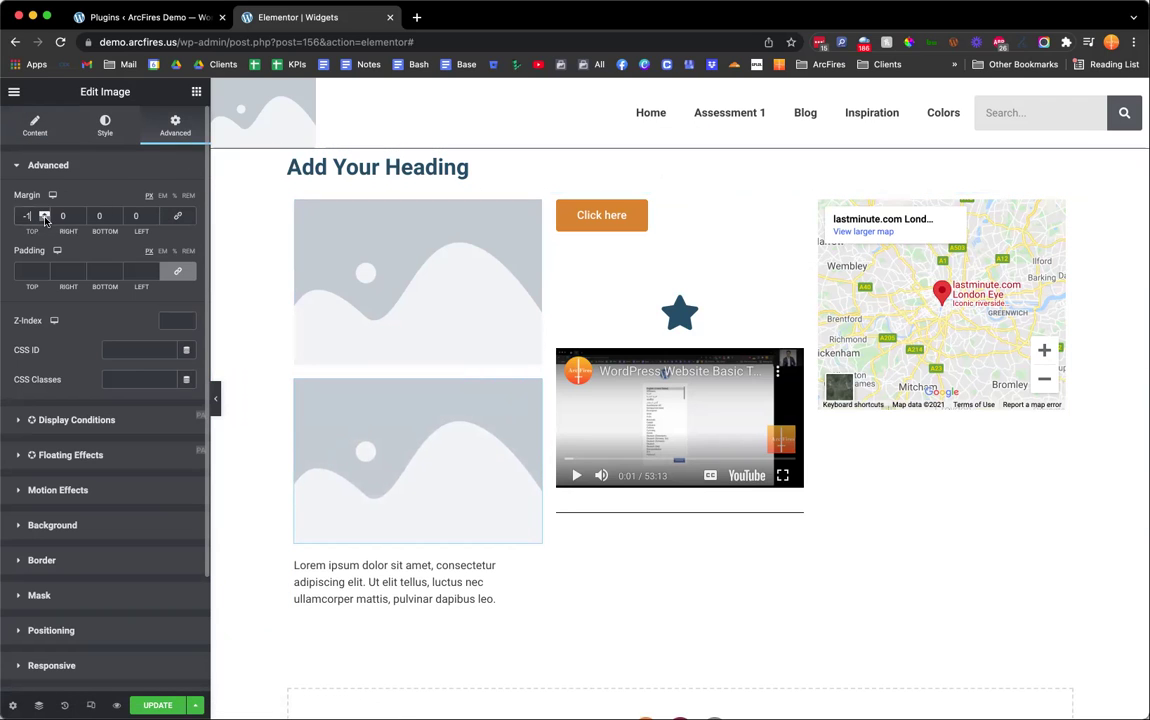
drag(44, 219, 82, 219)
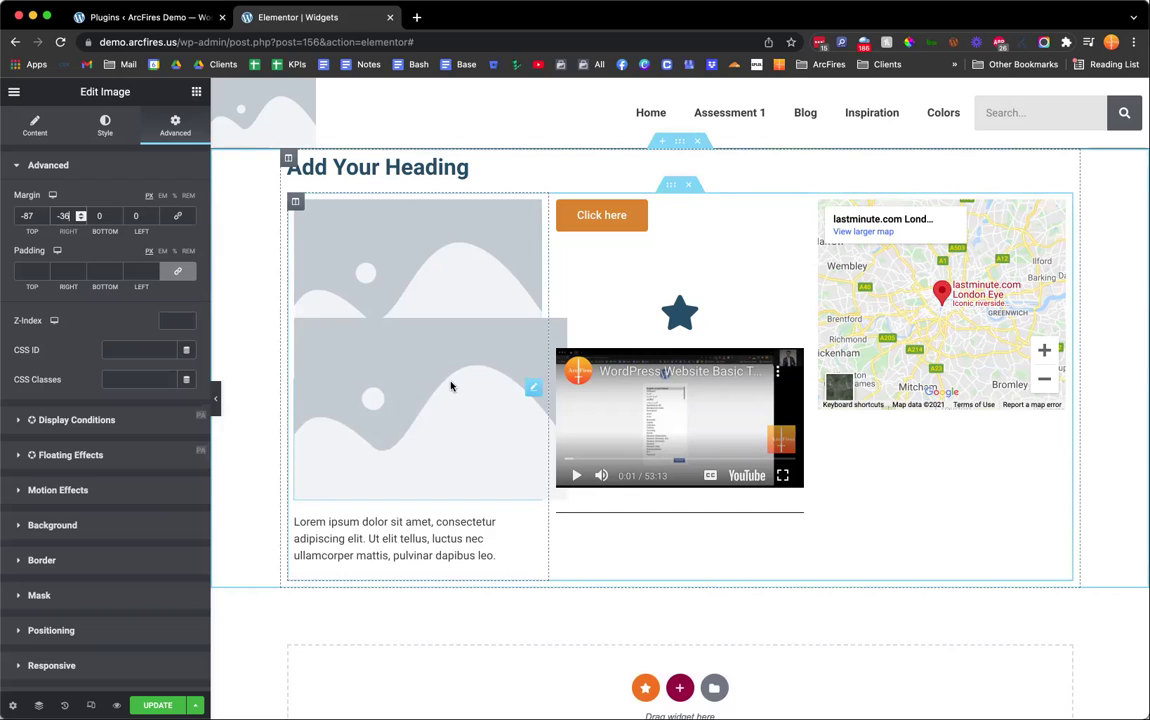
click(170, 320)
text(1)
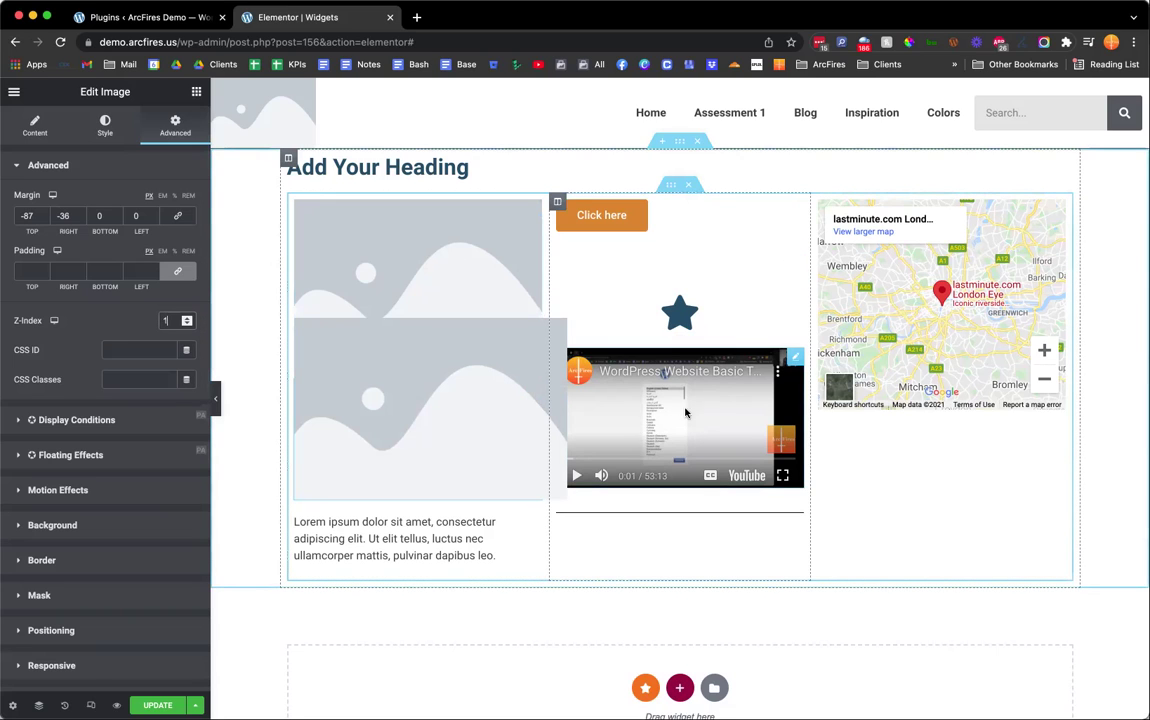
- Set the video widget's Z-Index to 5 in its advanced settings
click(790, 357)
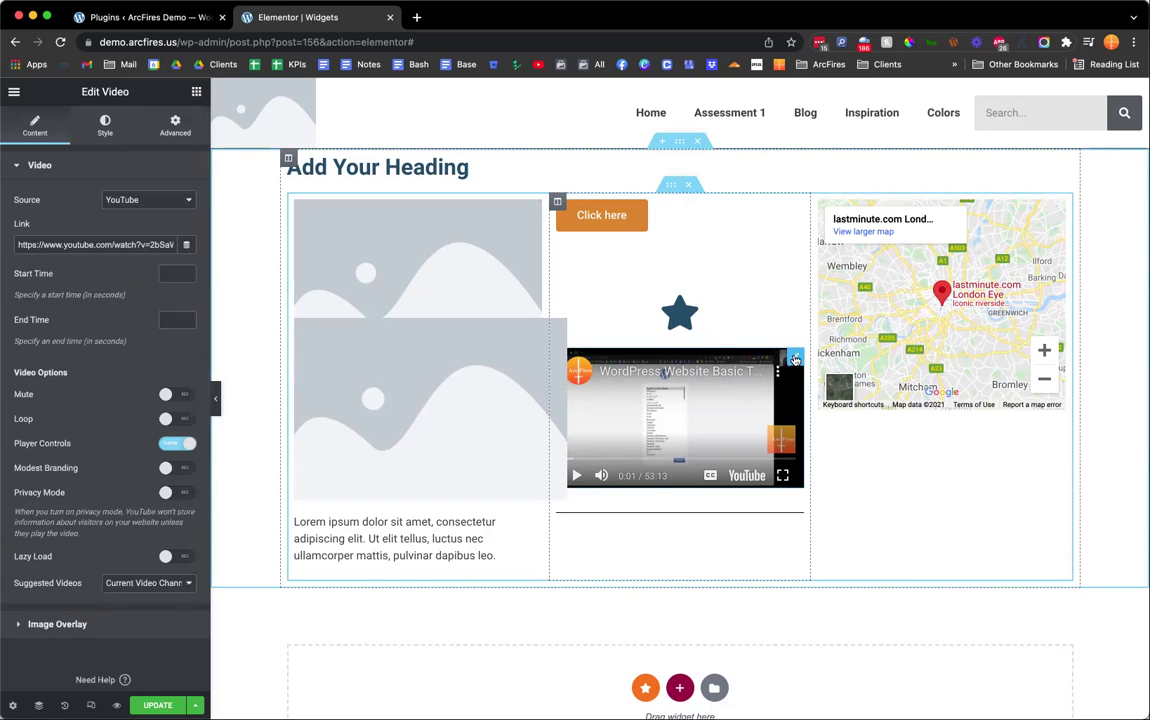
click(175, 125)
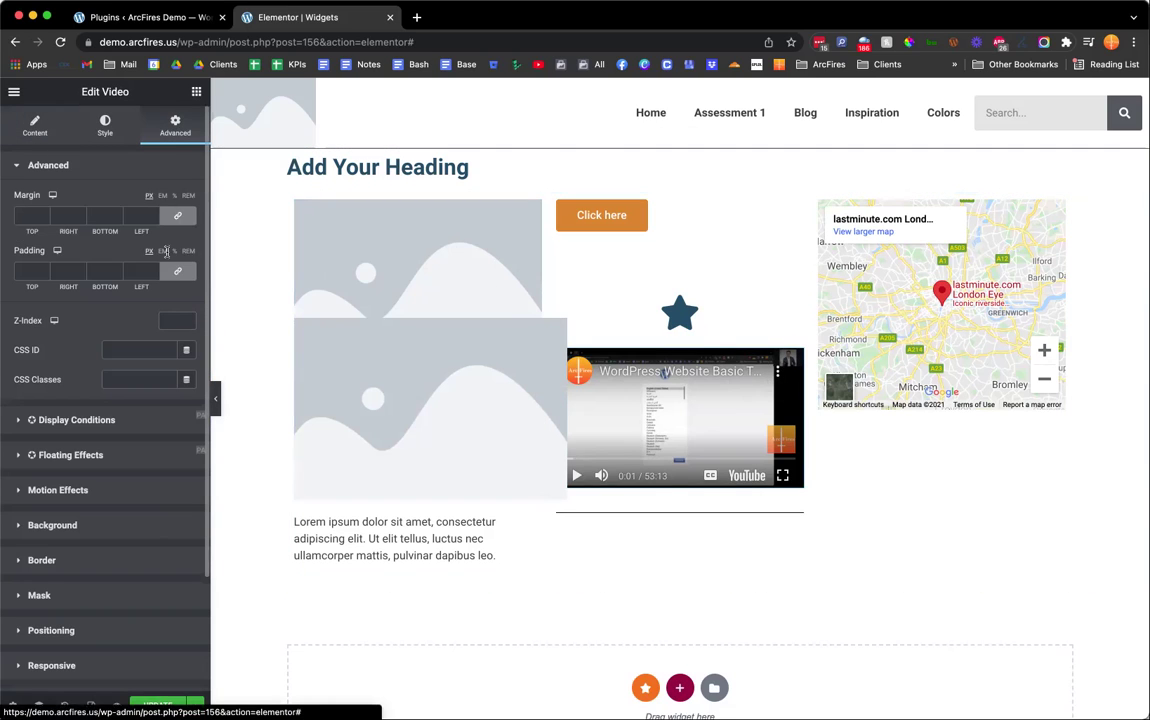
text(5)
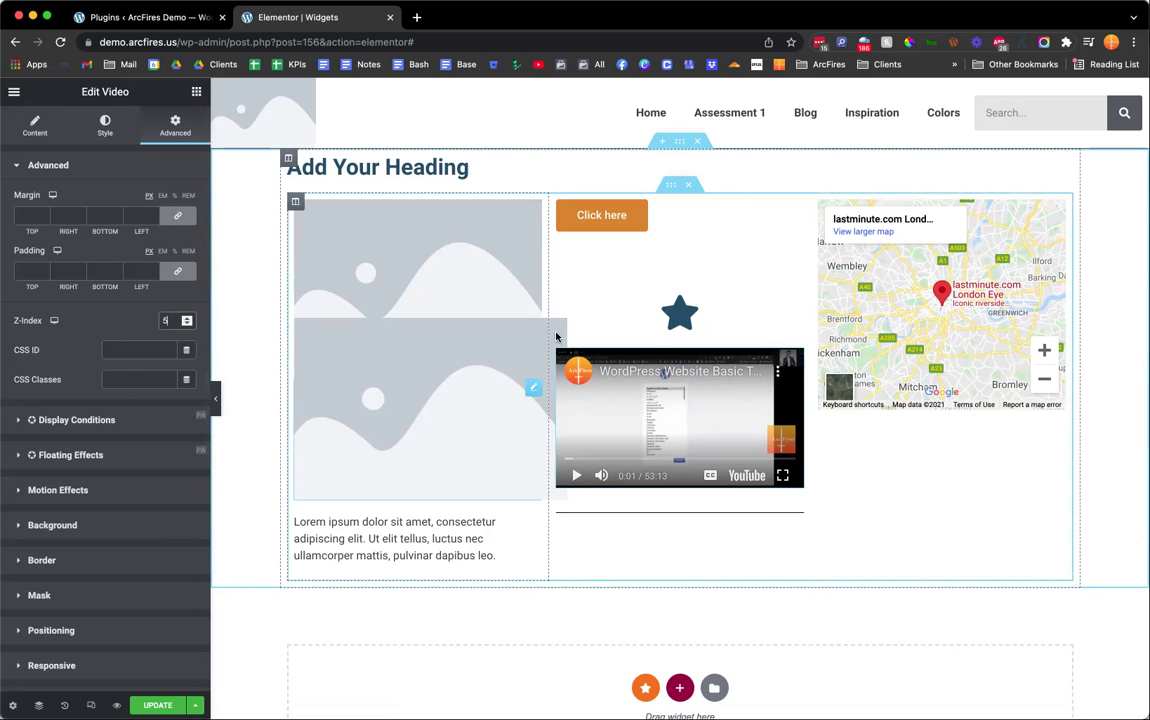
- Test the lower image's stacking over the video with a Z-Index of 6, and settle on 5
click(480, 348)
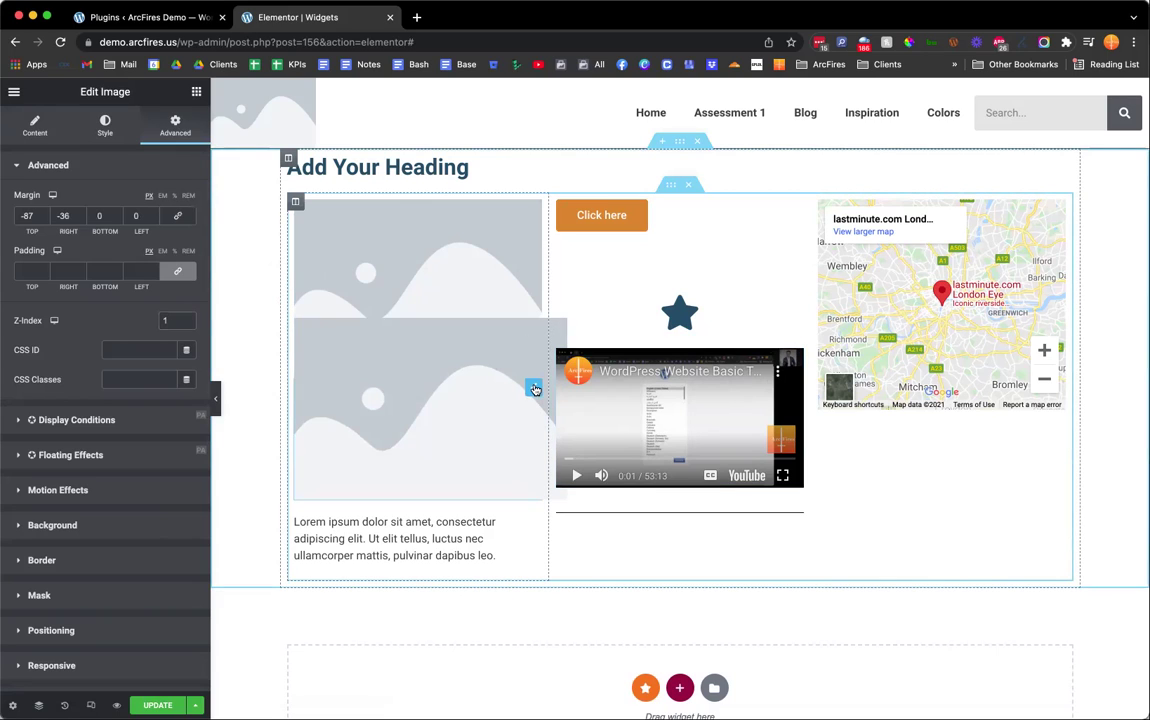
click(186, 317)
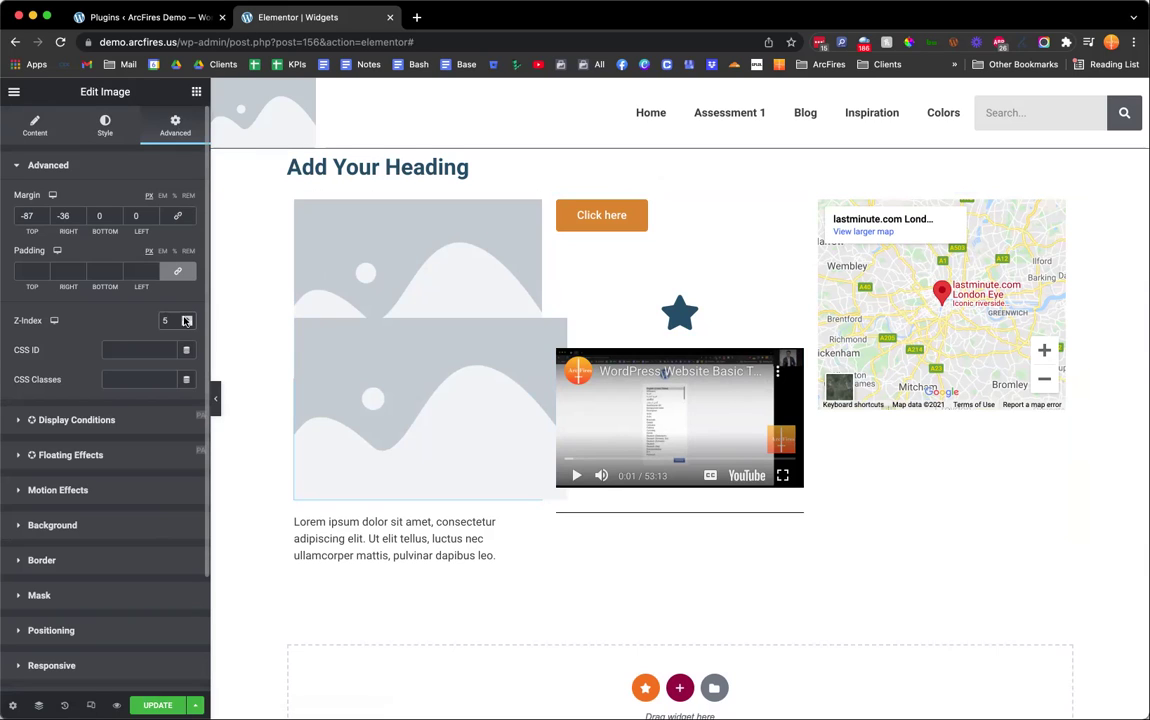
click(186, 318)
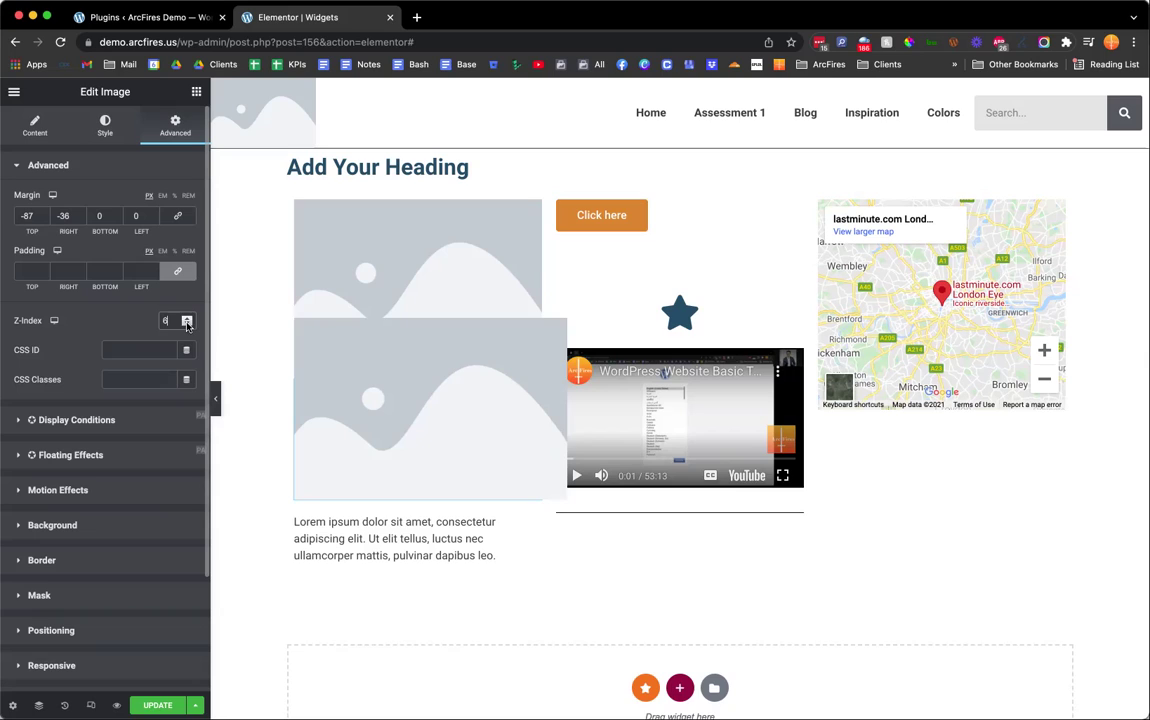
click(187, 325)
click(187, 319)
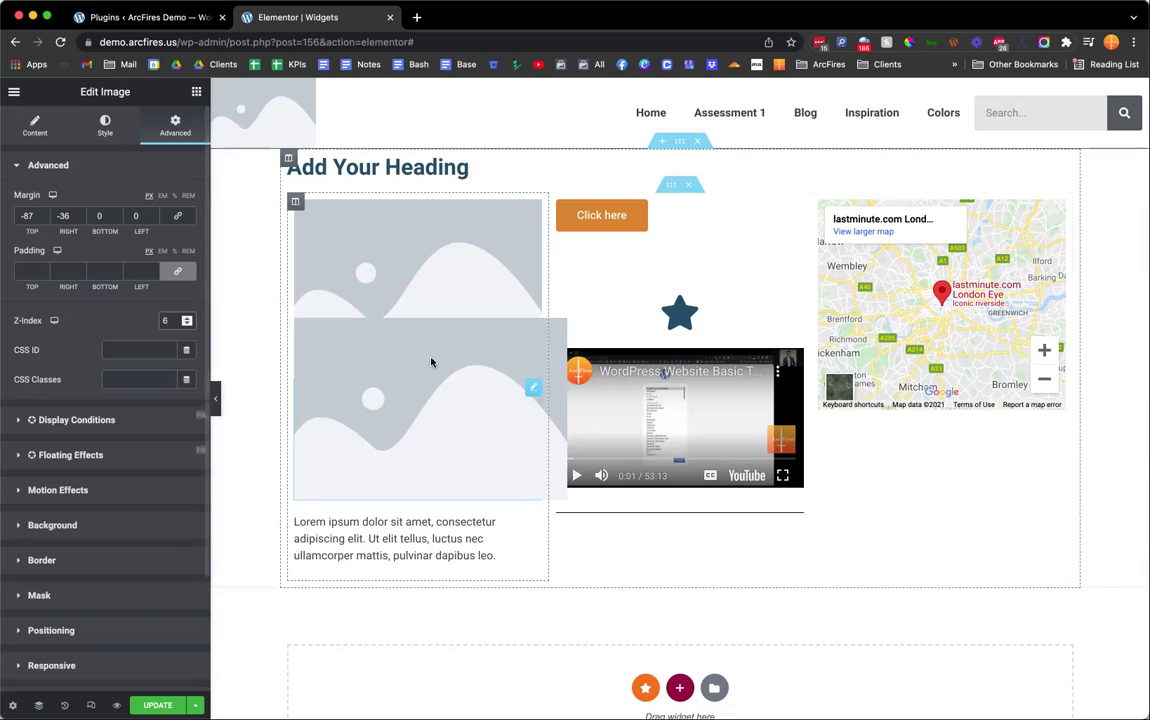
click(187, 324)
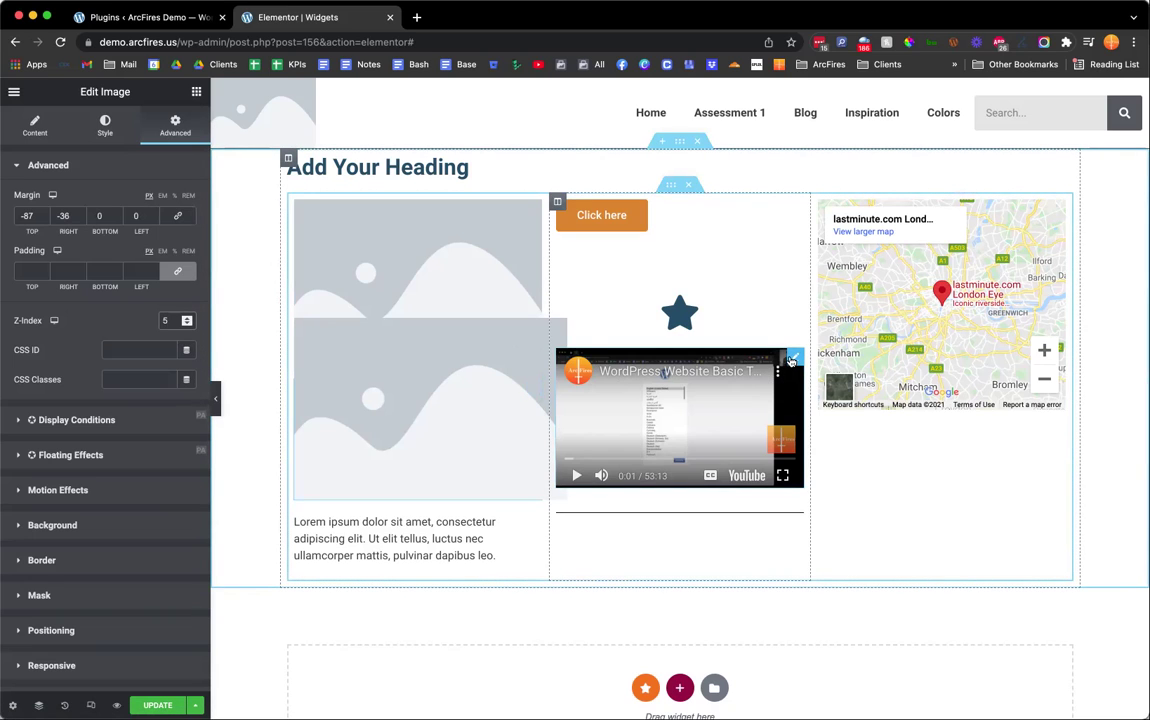
- Lower the video widget's Z-Index to 4 to test the stacking, and clear the value
click(712, 360)
click(187, 324)
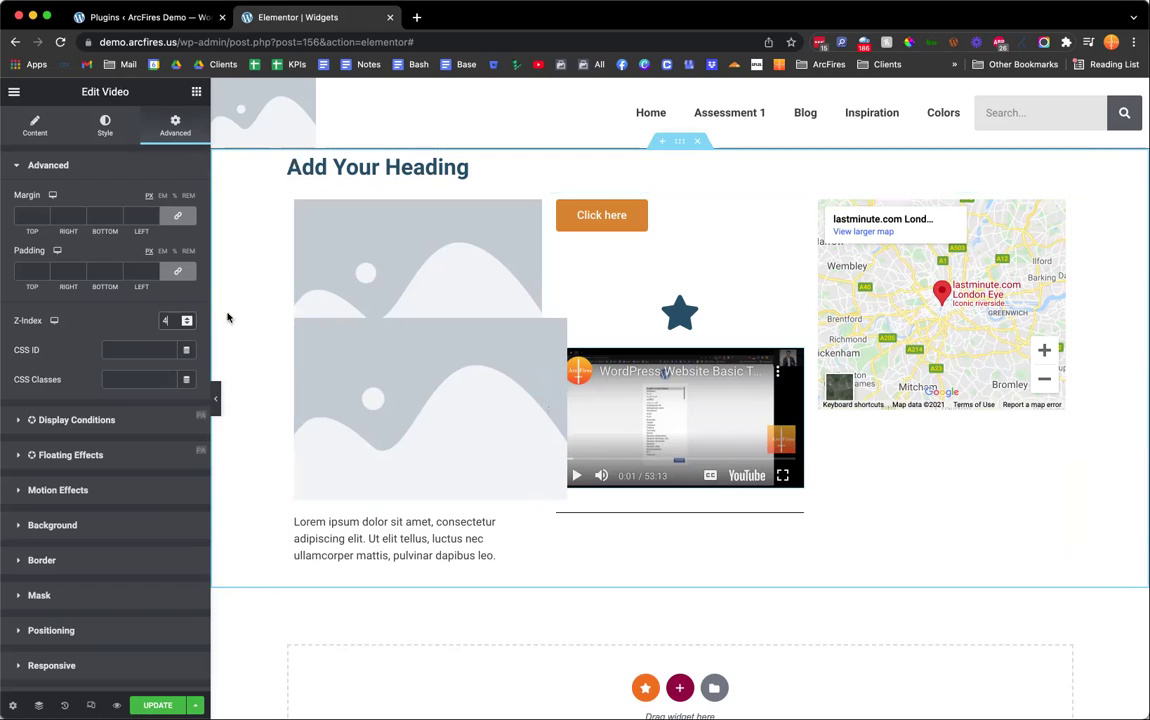
double_click(166, 321)
key(BackSpace)
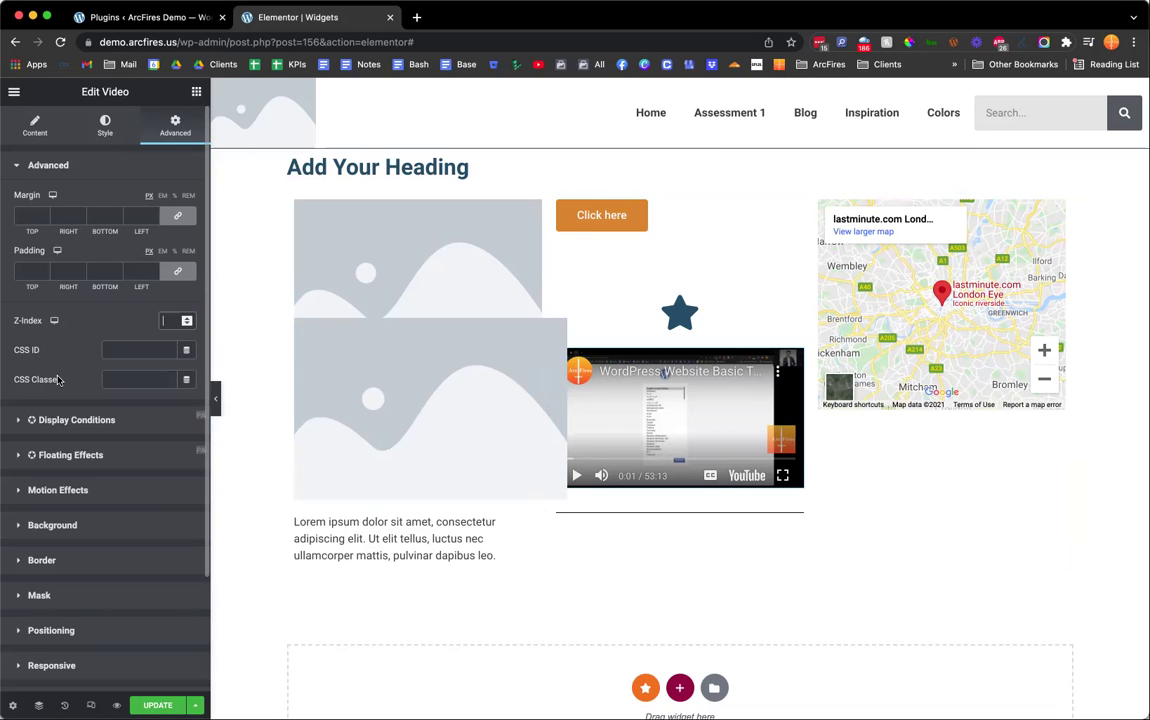
scroll(58, 379, down, 3)
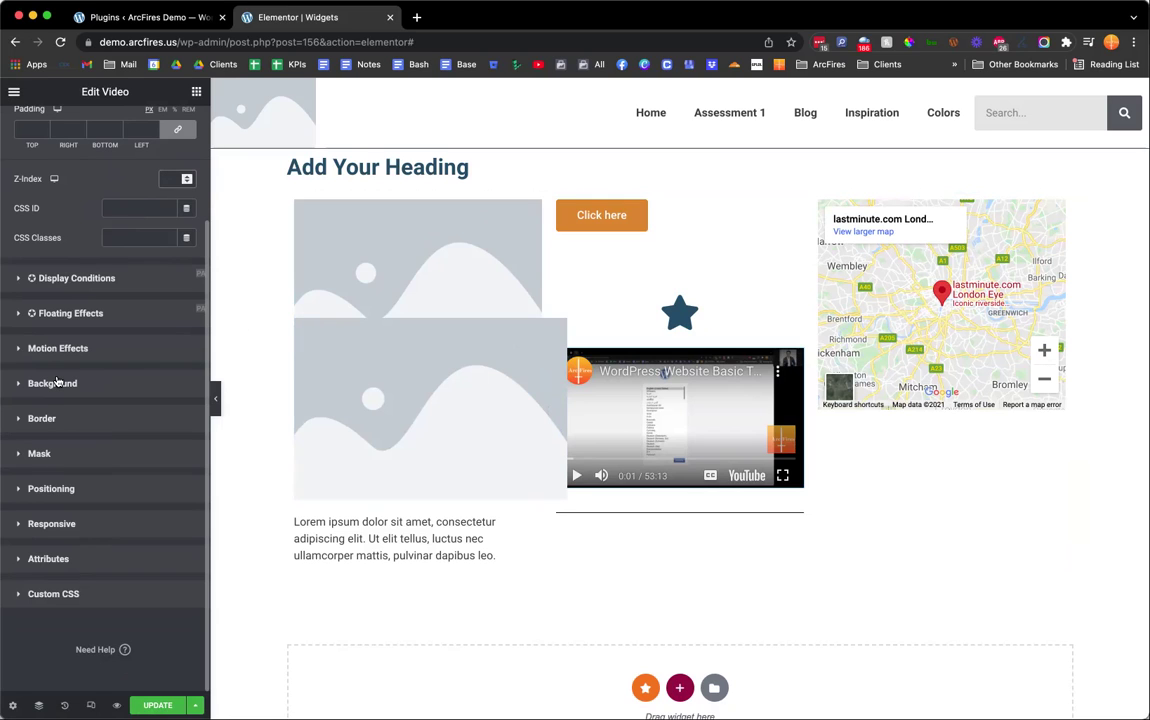
scroll(57, 380, up, 3)
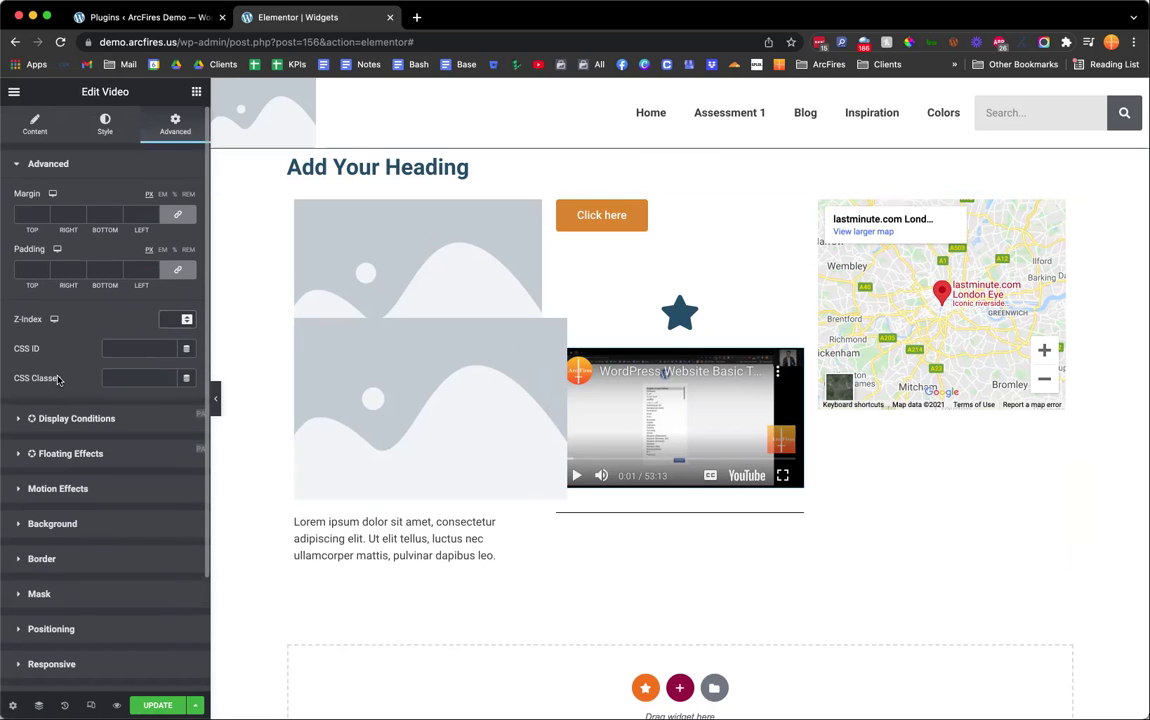
click(42, 120)
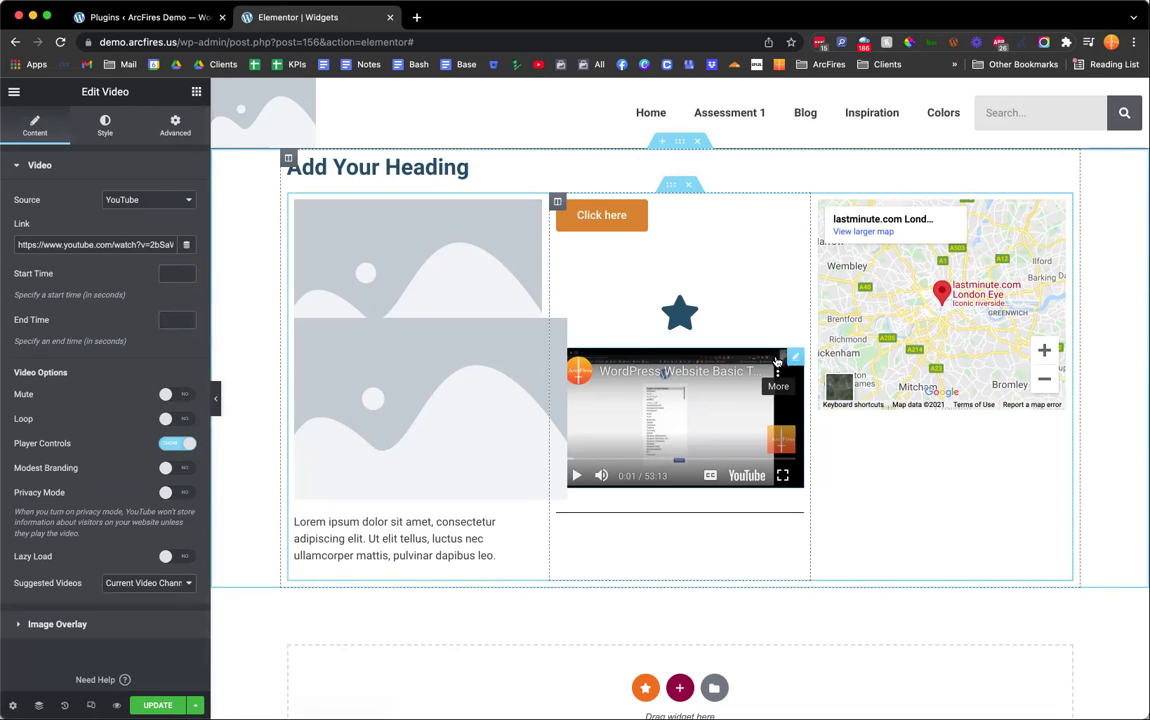
- Try the Stacked and Framed views on the star icon, and return its view to Default
click(778, 305)
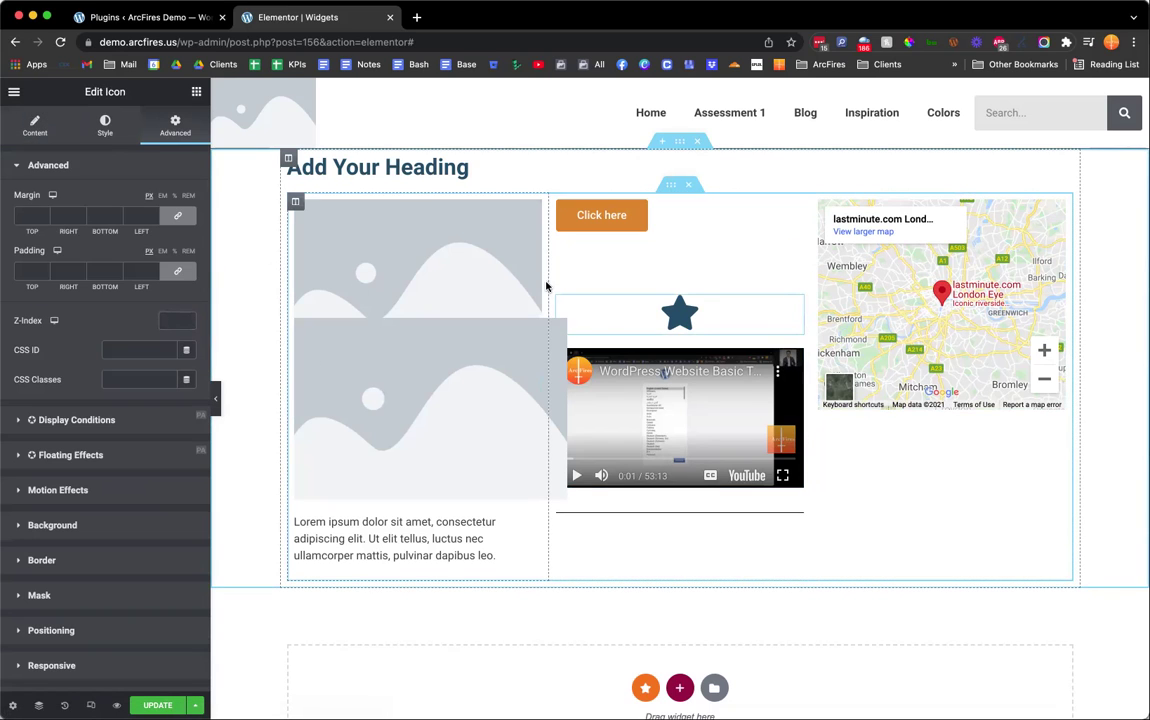
click(37, 127)
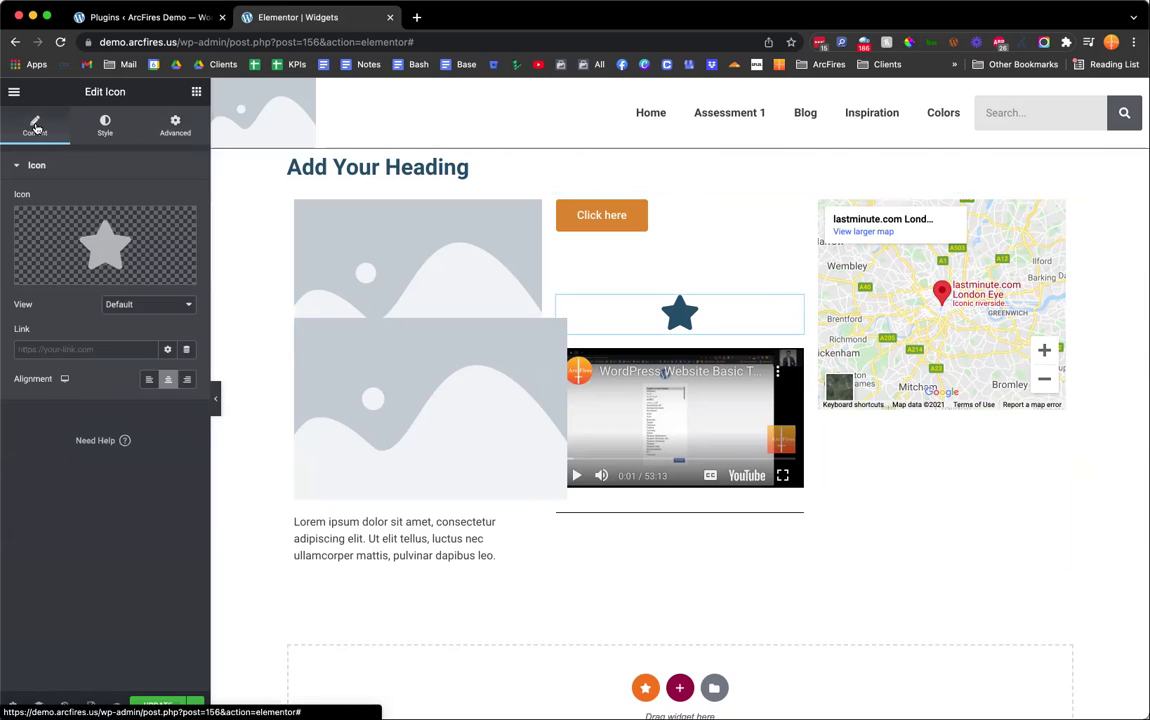
click(150, 305)
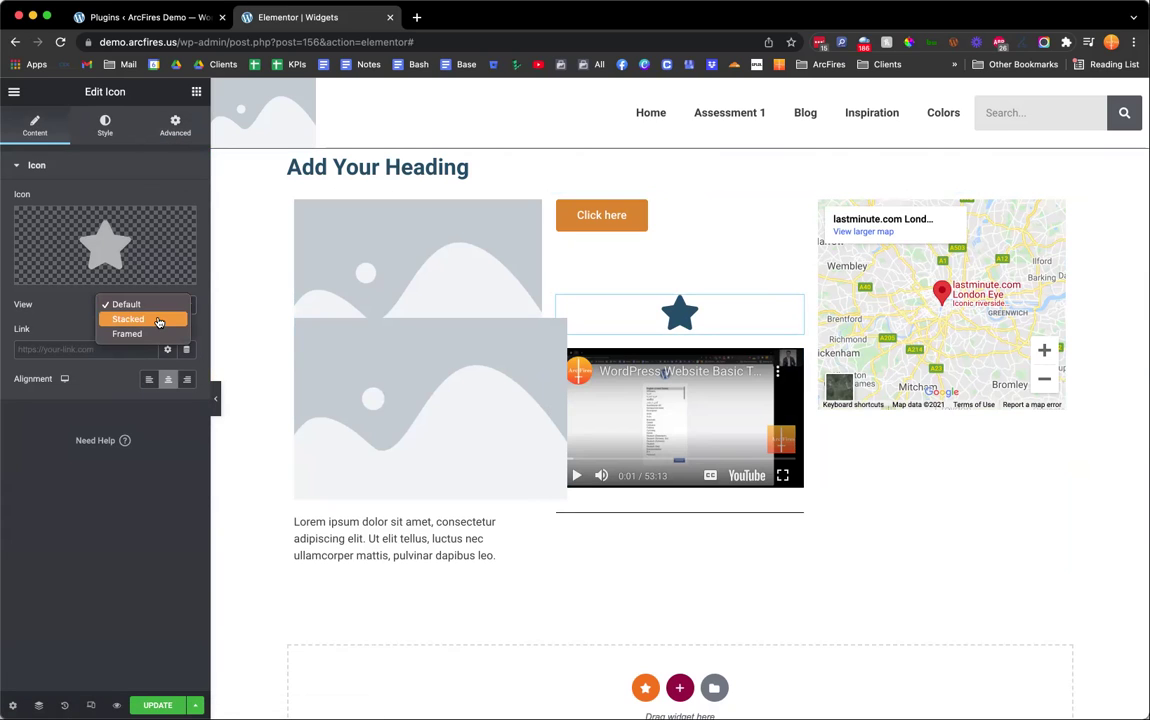
click(158, 320)
click(165, 305)
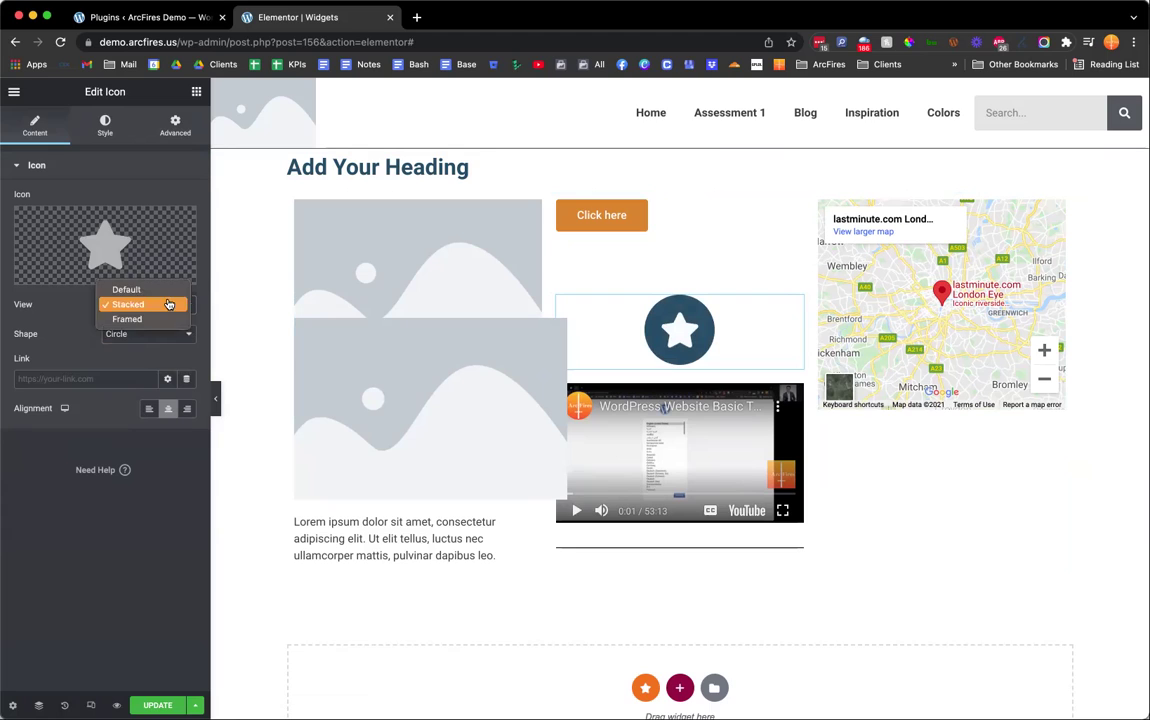
click(169, 320)
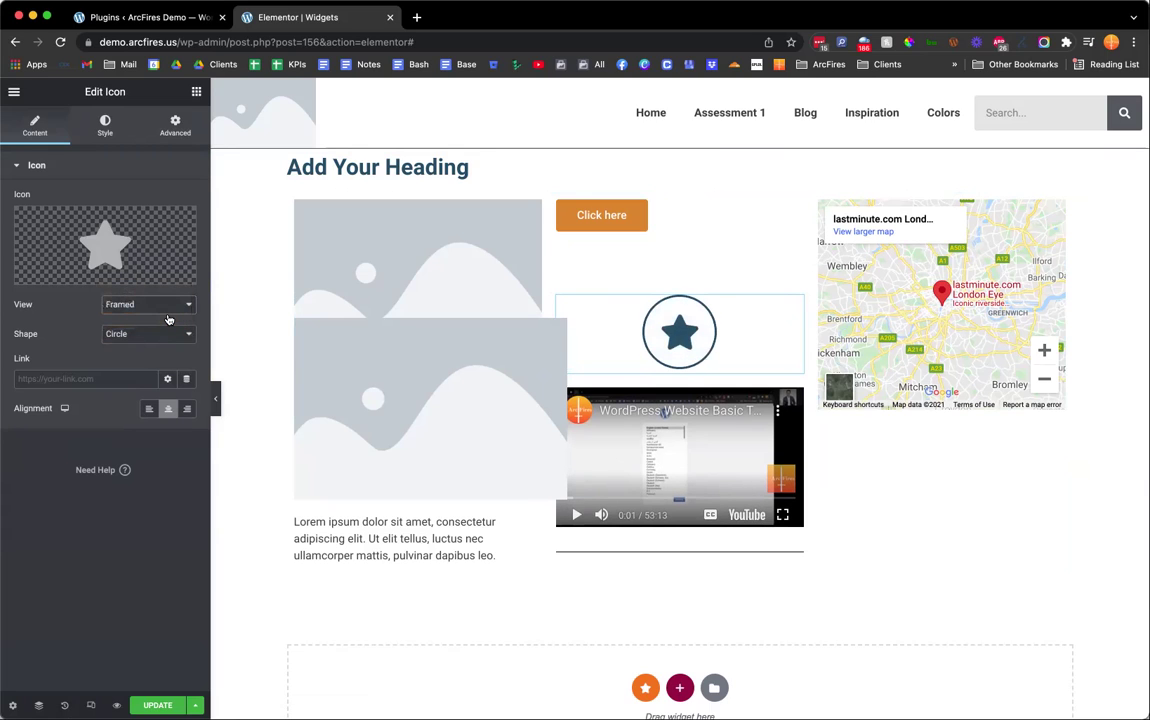
click(156, 304)
click(161, 292)
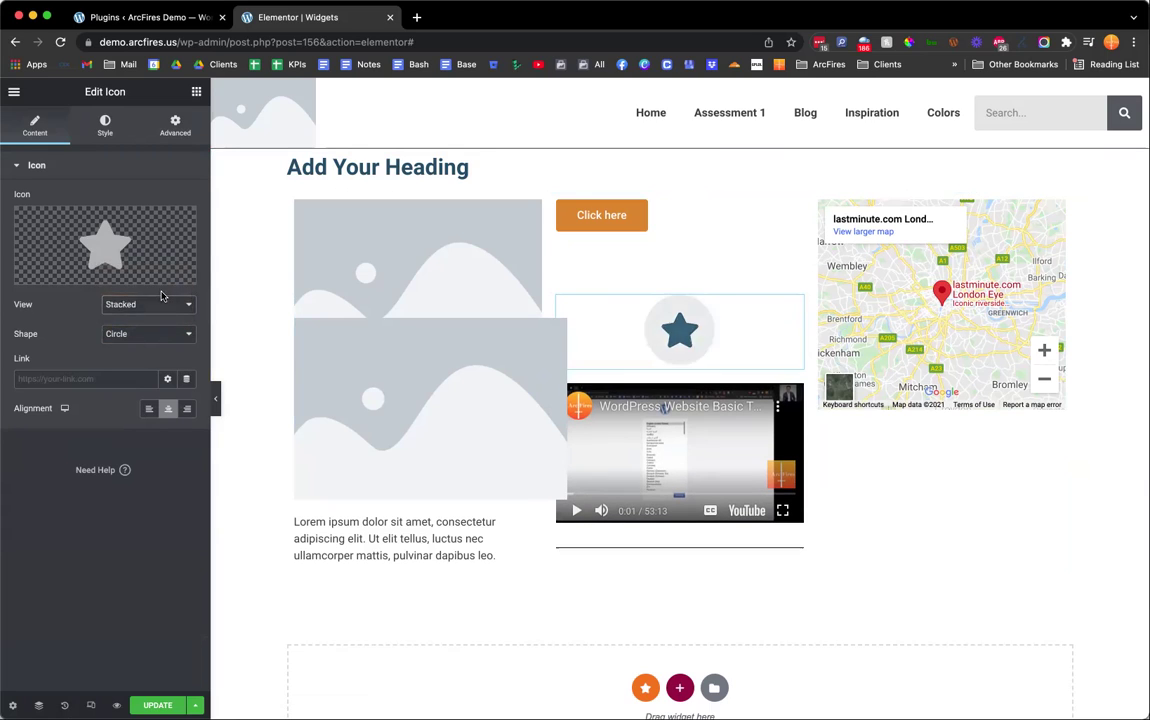
click(162, 302)
click(163, 288)
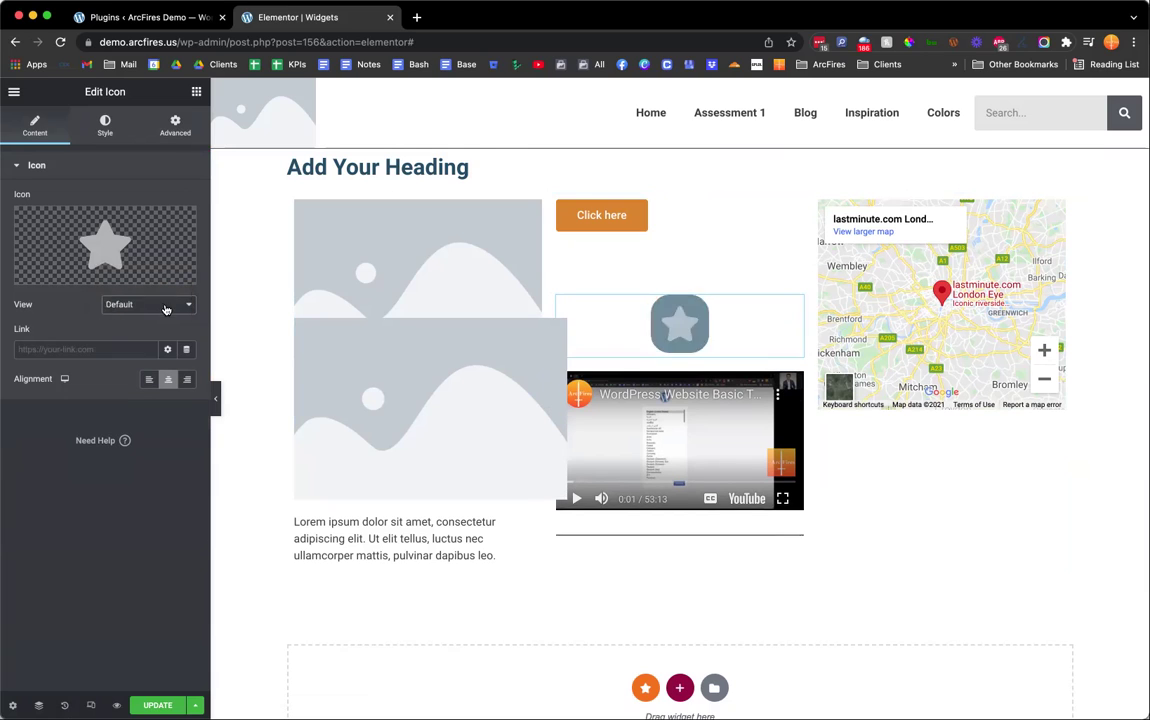
- Set the star icon's view to Framed and its shape to Square
click(165, 305)
click(165, 318)
click(167, 311)
click(165, 318)
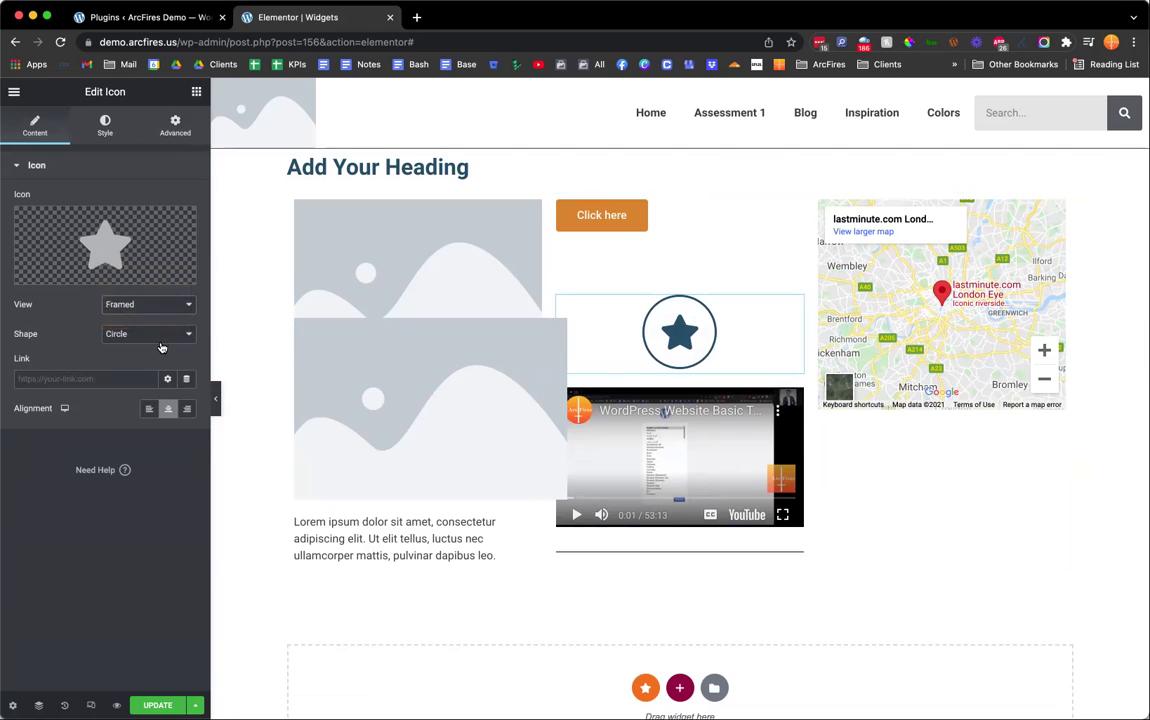
click(161, 338)
click(162, 350)
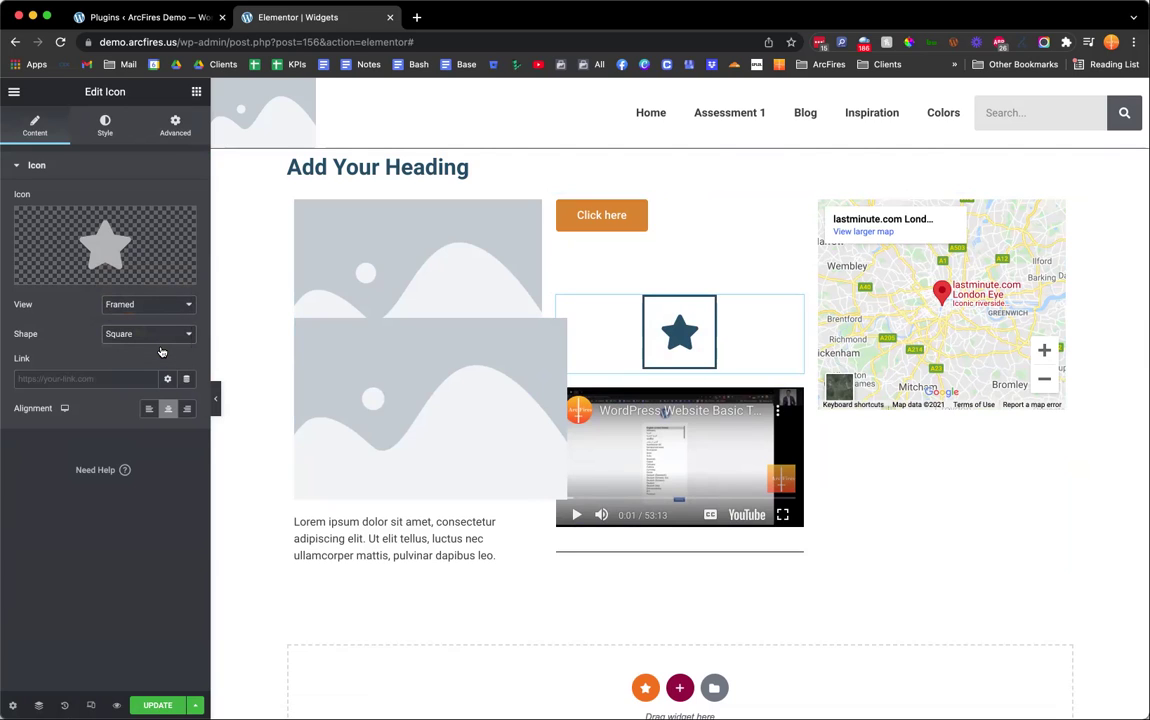
- Change the star icon to the Stacked view with a Square shape
click(157, 314)
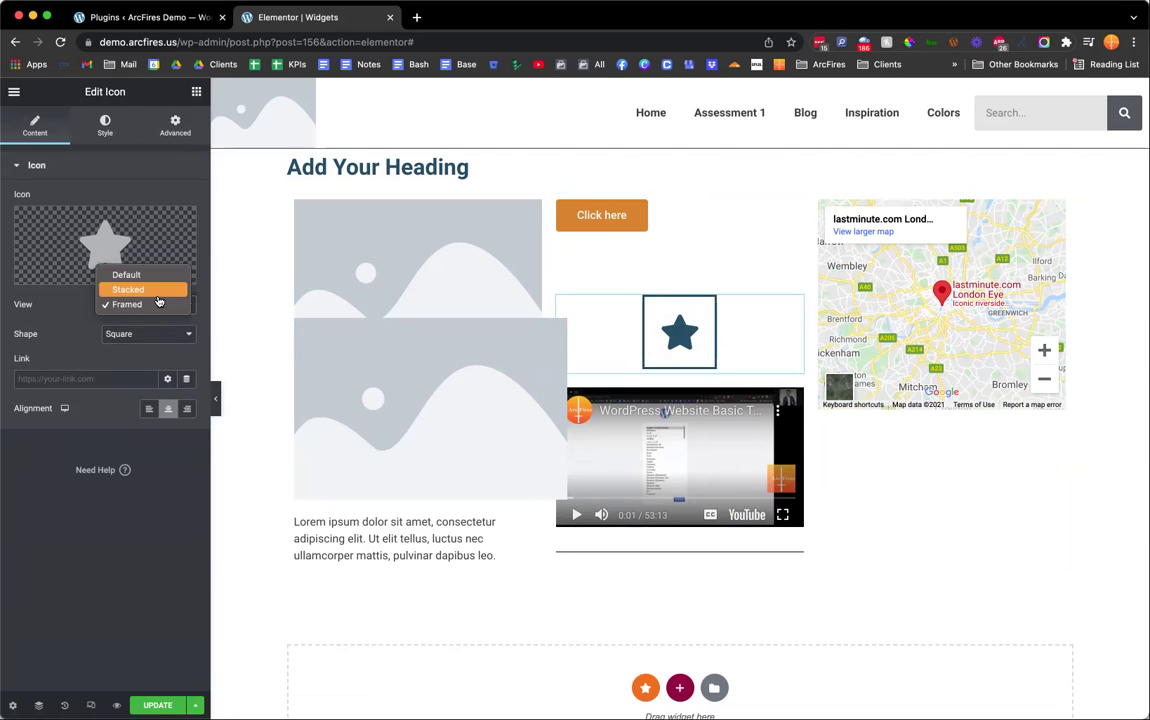
click(158, 289)
click(161, 334)
click(159, 318)
click(160, 339)
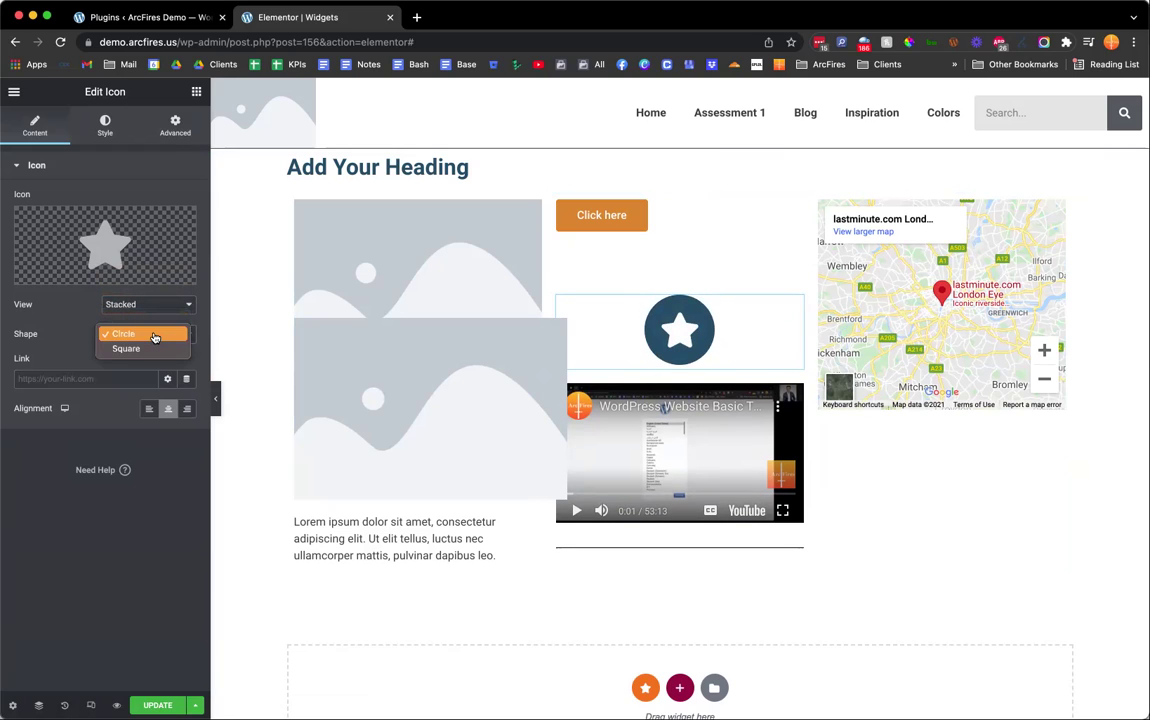
click(154, 348)
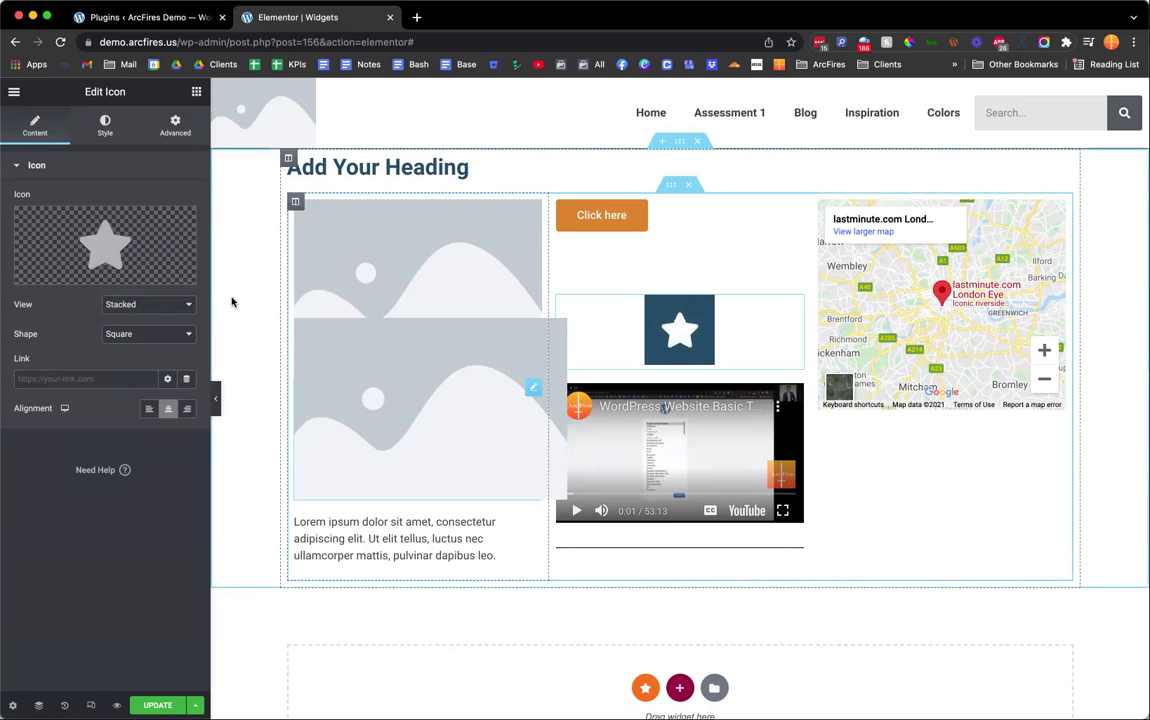
click(196, 92)
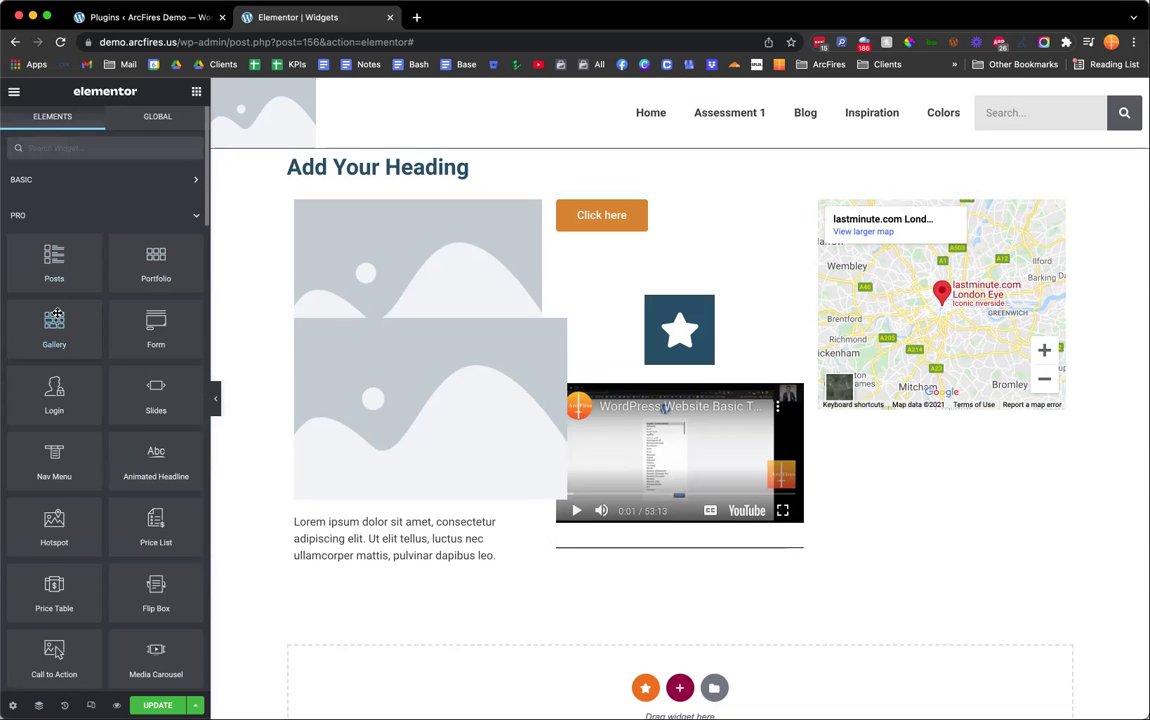
click(188, 181)
drag(54, 222, 580, 571)
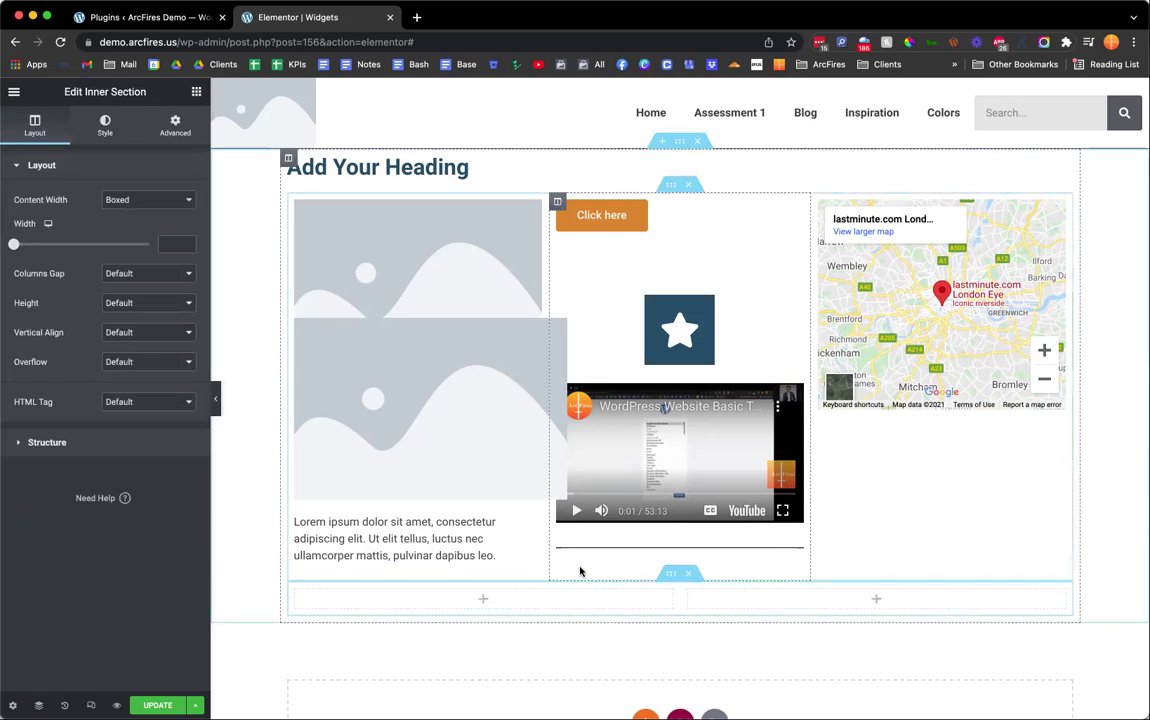
click(689, 574)
- Add a new single-column section below the existing widgets section
scroll(686, 570, down, 3)
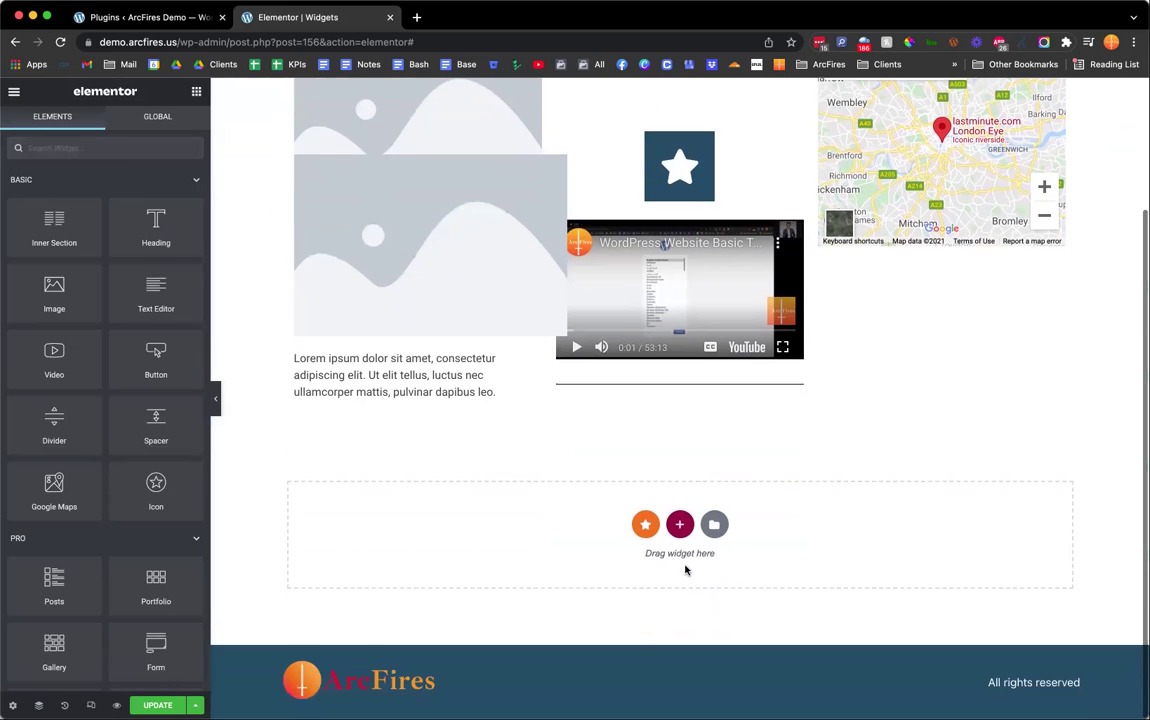
click(640, 526)
click(490, 558)
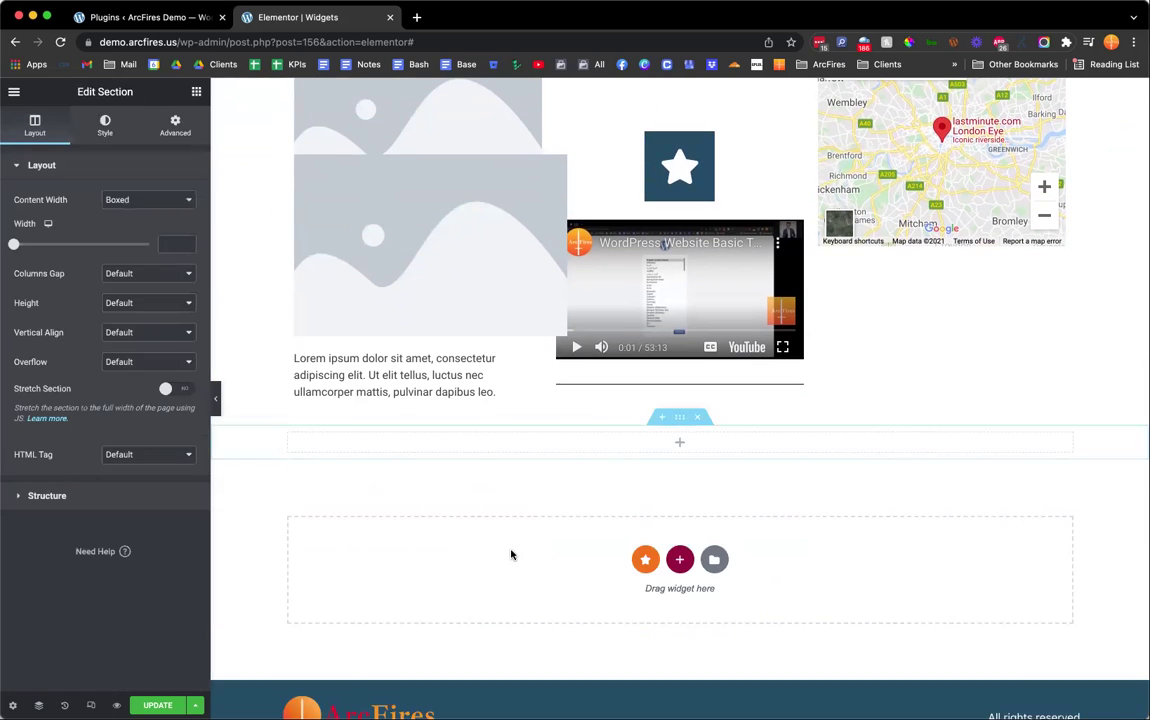
- Place a Posts widget from the Pro elements in the new empty section
click(196, 91)
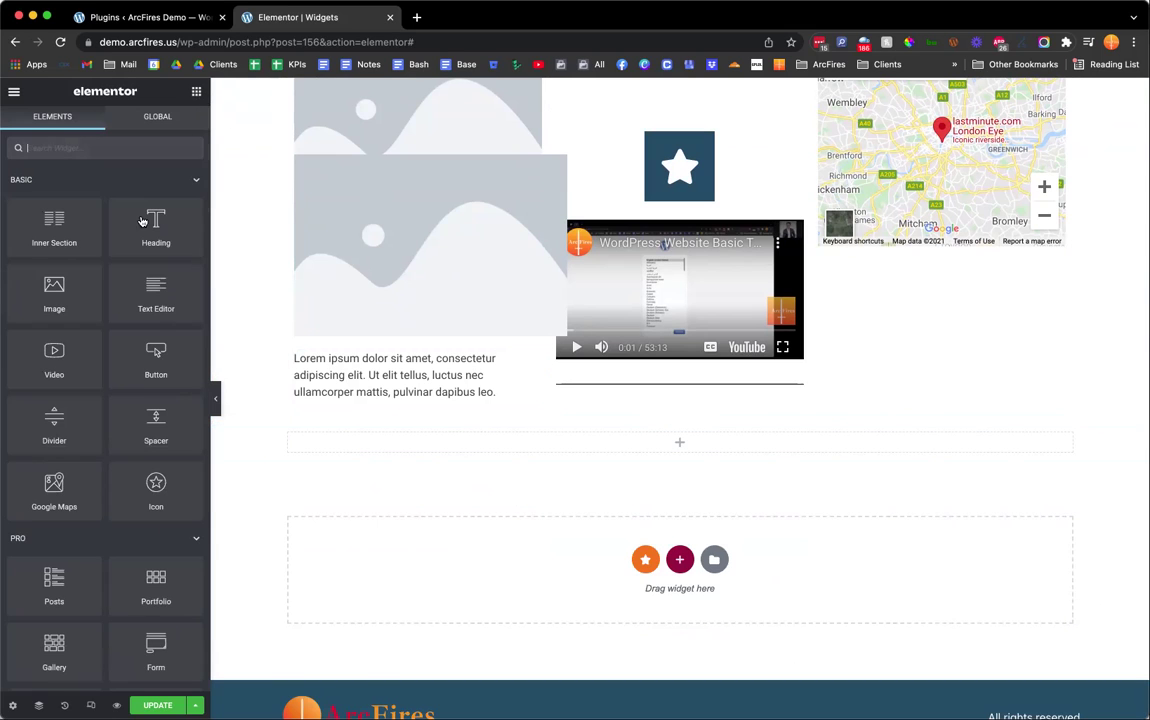
scroll(85, 390, down, 5)
scroll(85, 390, down, 2)
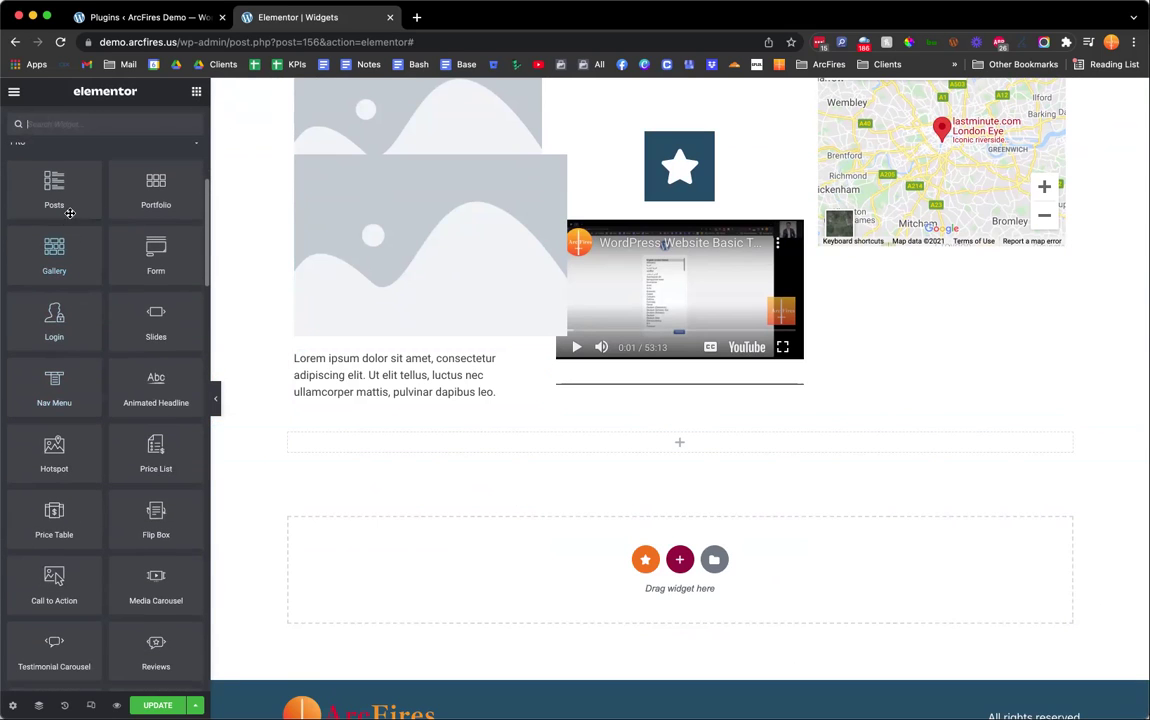
drag(522, 459, 529, 452)
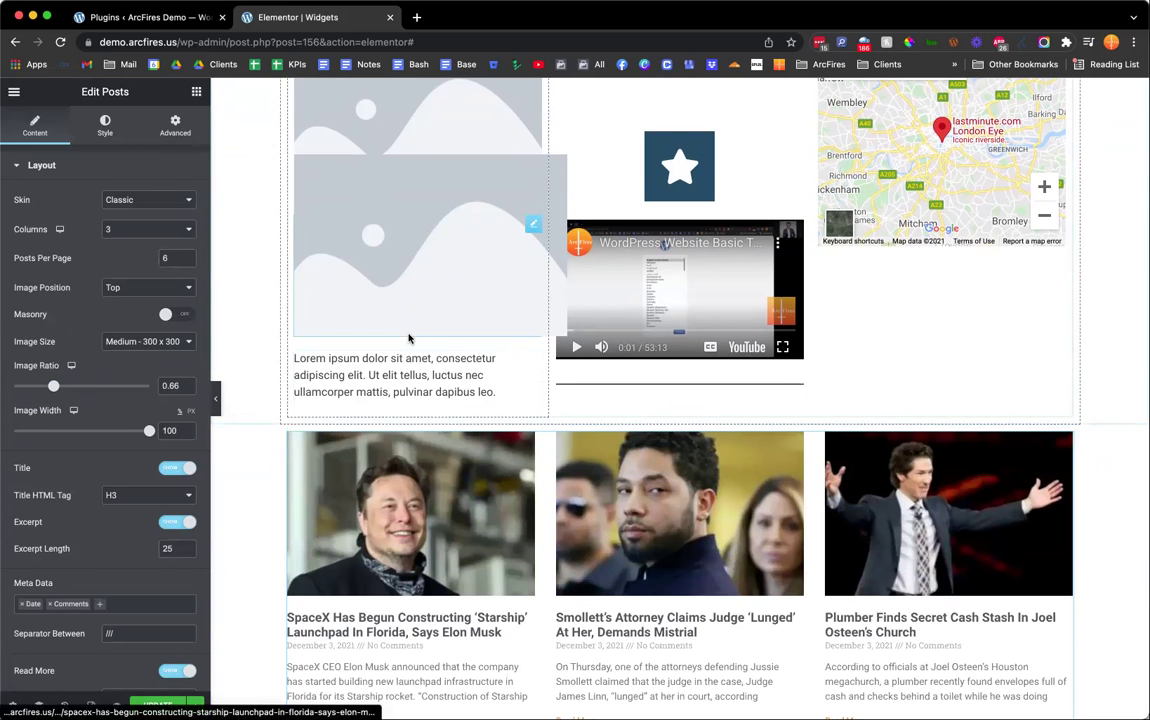
- Set the Posts widget's skin to Cards and look over the resulting post layout
scroll(300, 455, down, 2)
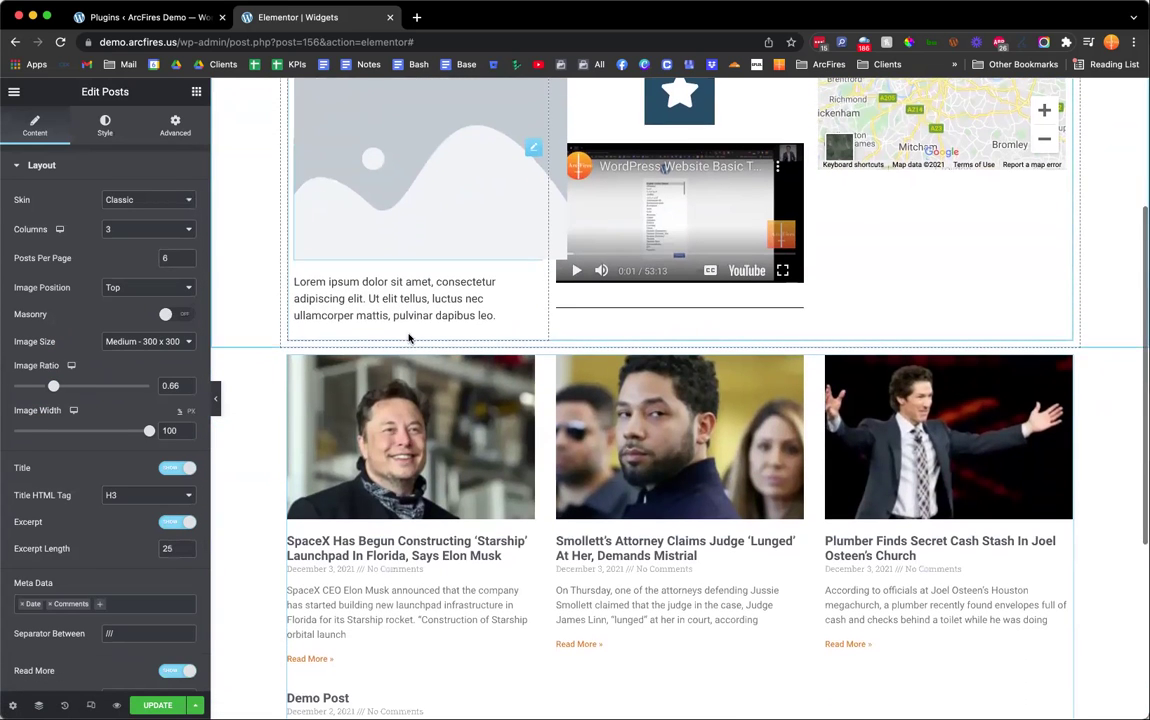
click(158, 200)
click(168, 215)
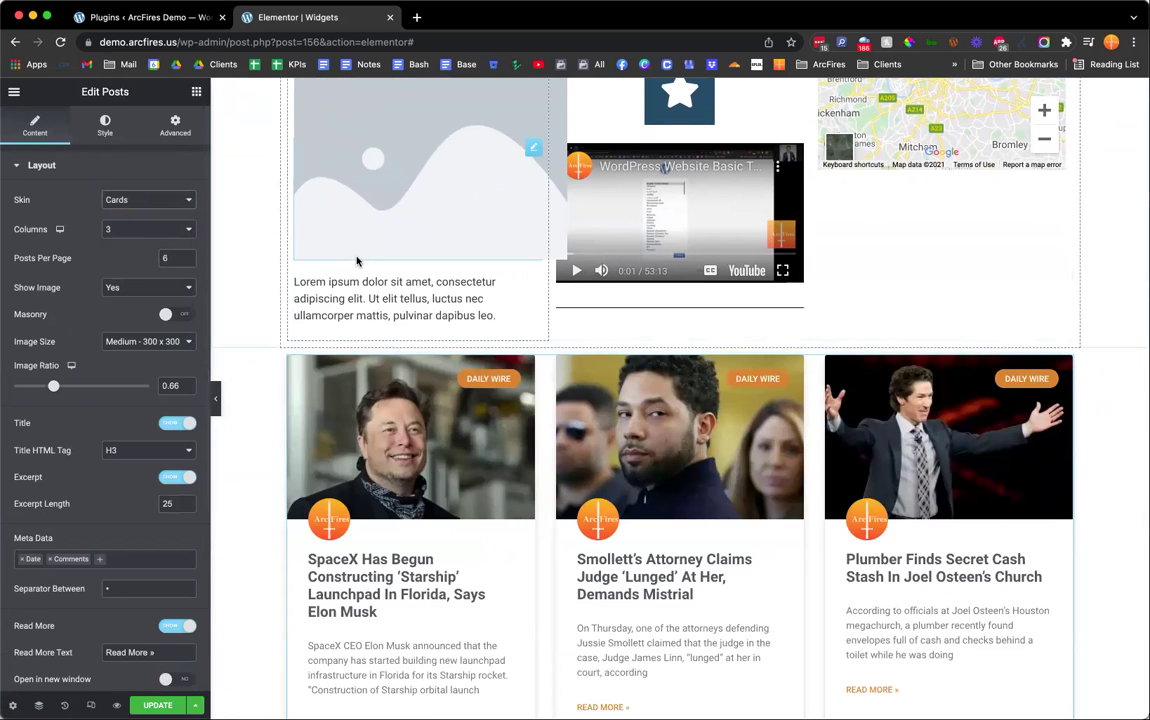
scroll(320, 229, down, 5)
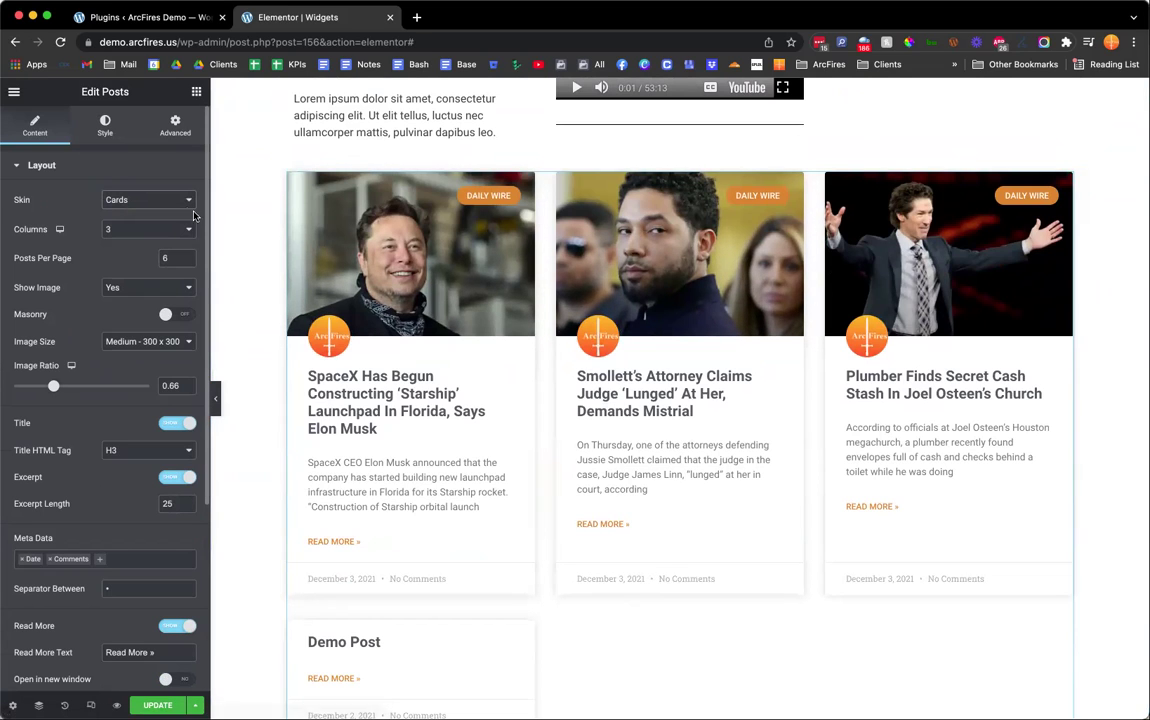
- Try the Full Content skin on the Posts widget, look through the posts, and return the skin to Cards
click(152, 199)
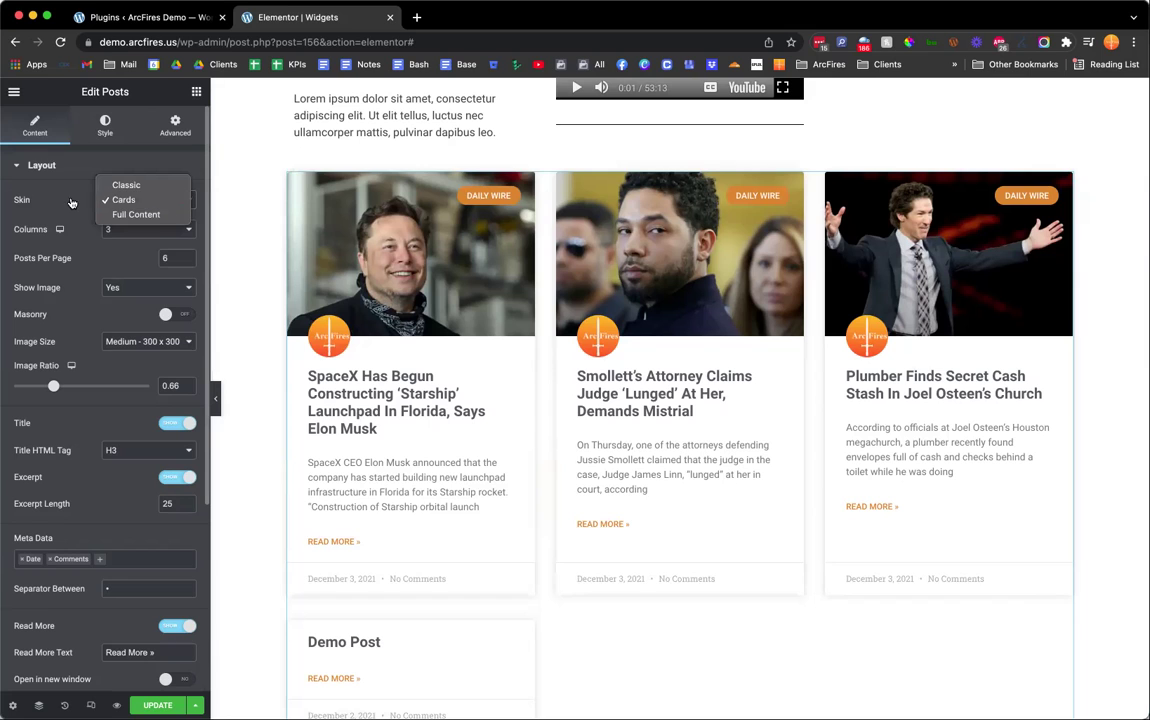
click(140, 215)
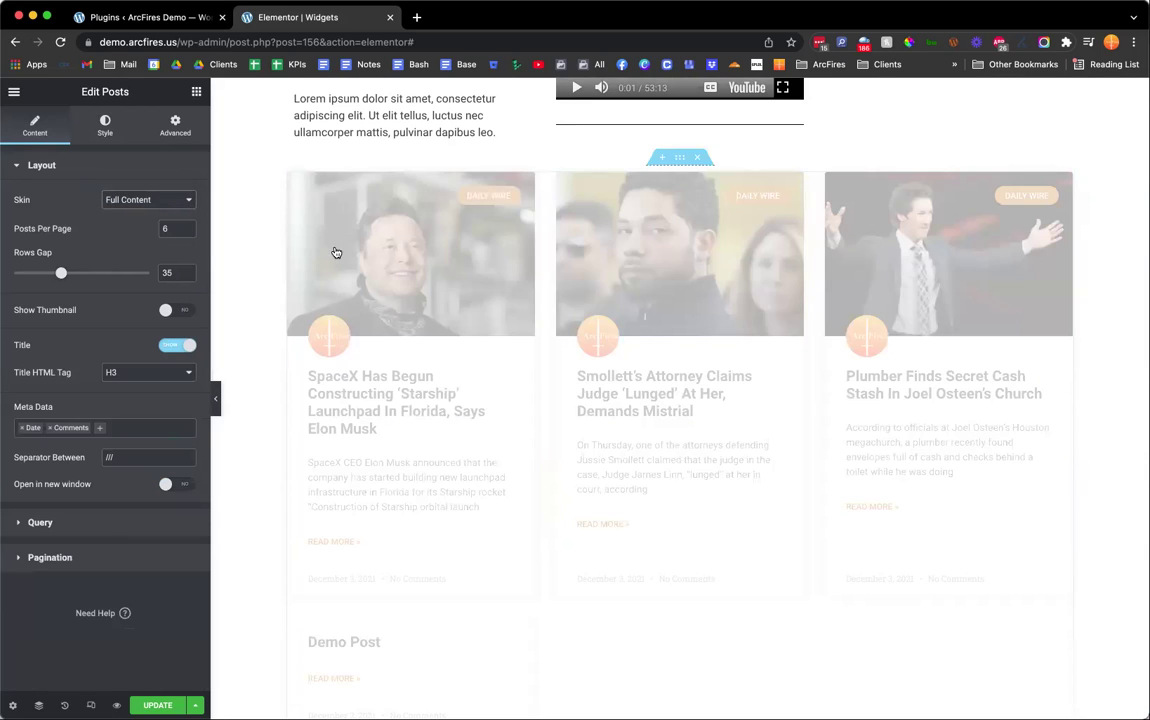
scroll(463, 285, down, 15)
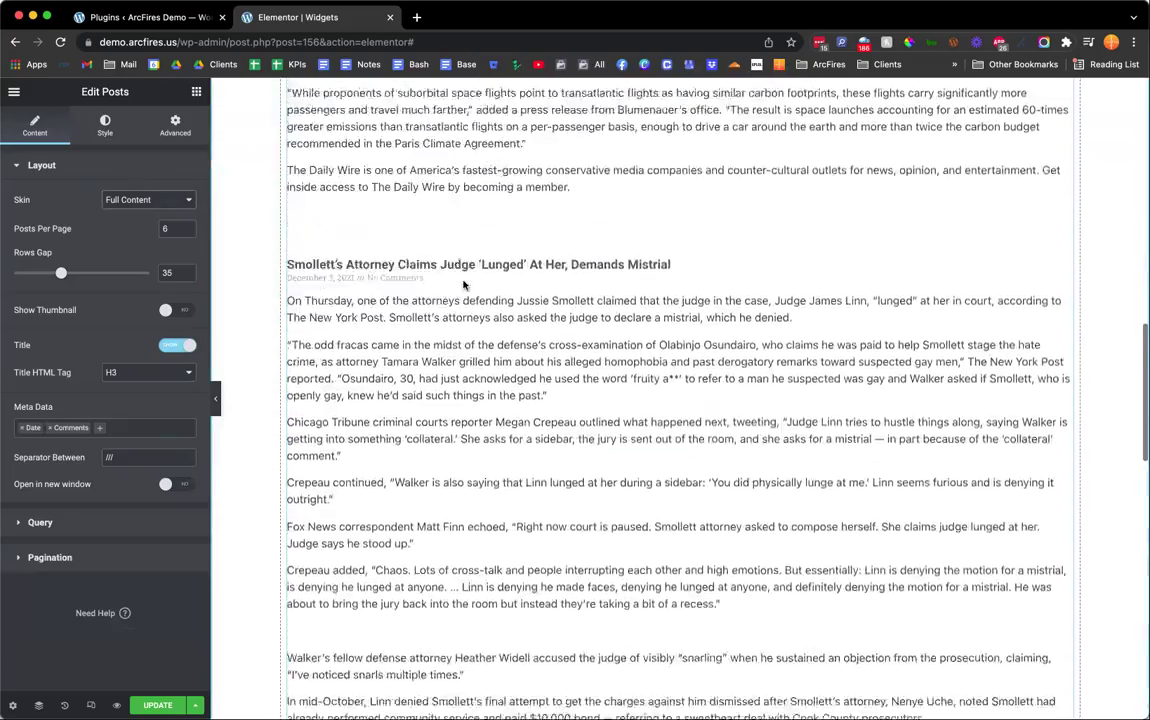
scroll(463, 285, down, 5)
scroll(463, 285, up, 5)
scroll(463, 285, up, 4)
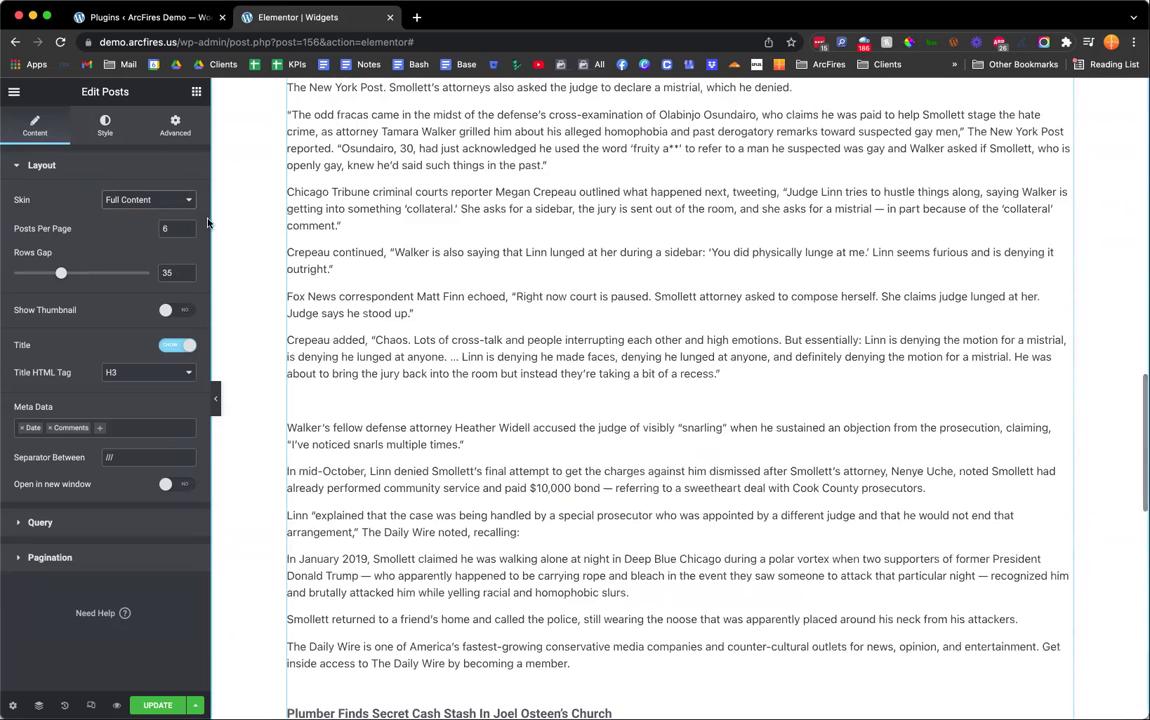
click(150, 199)
click(158, 185)
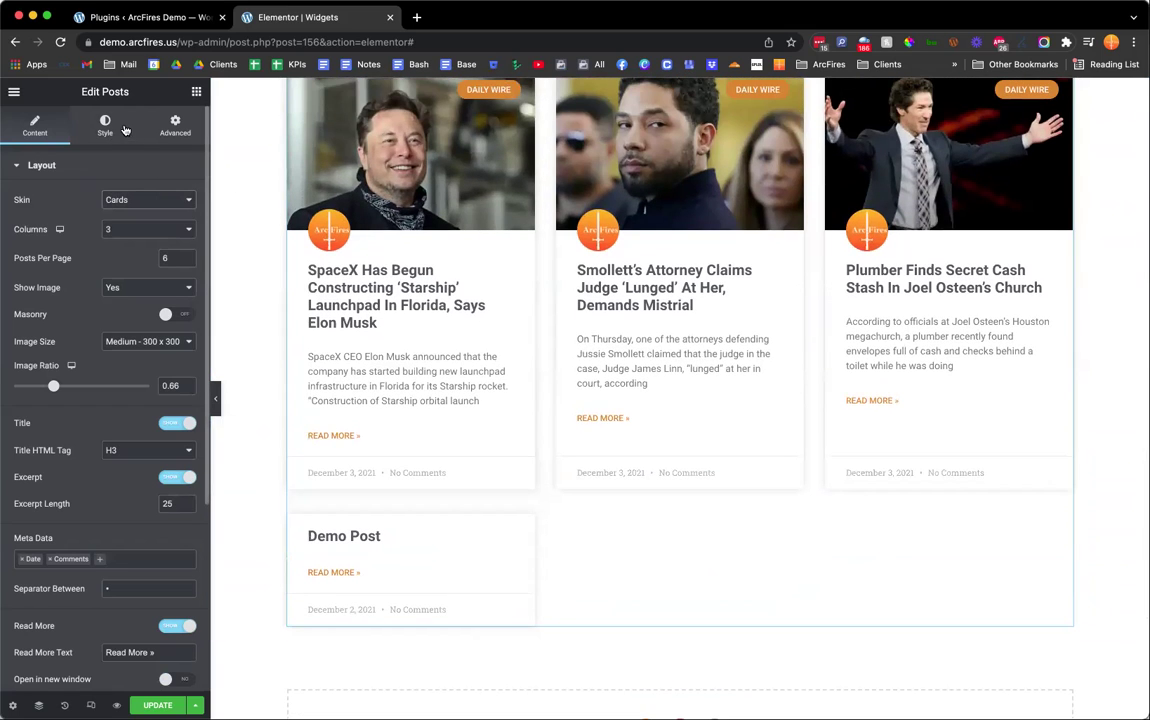
- Try the Posts widget with 2, 1 and 4 columns, and return it to 3 columns
click(135, 230)
click(135, 215)
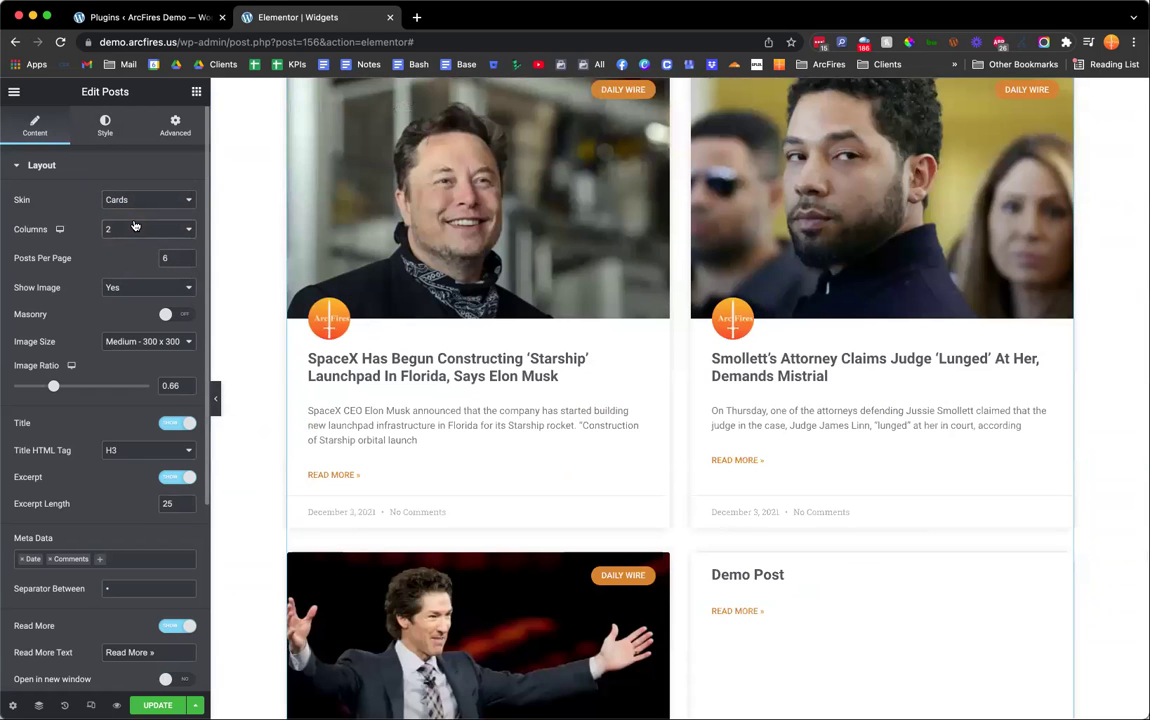
click(138, 228)
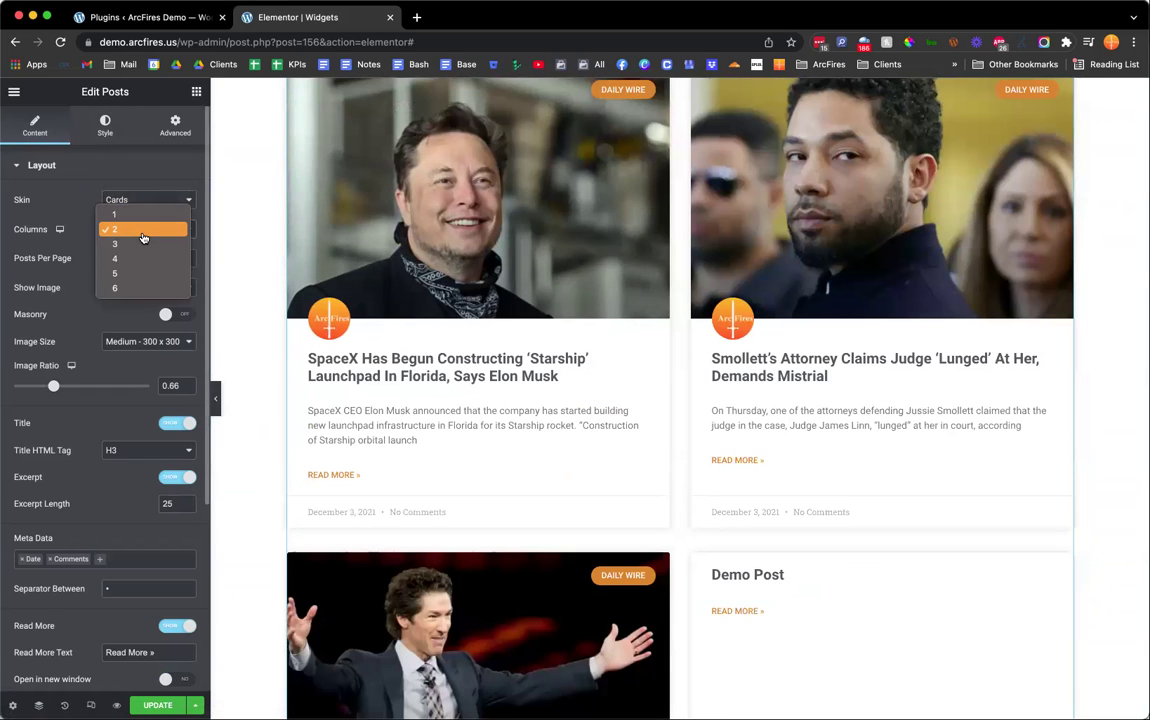
click(142, 219)
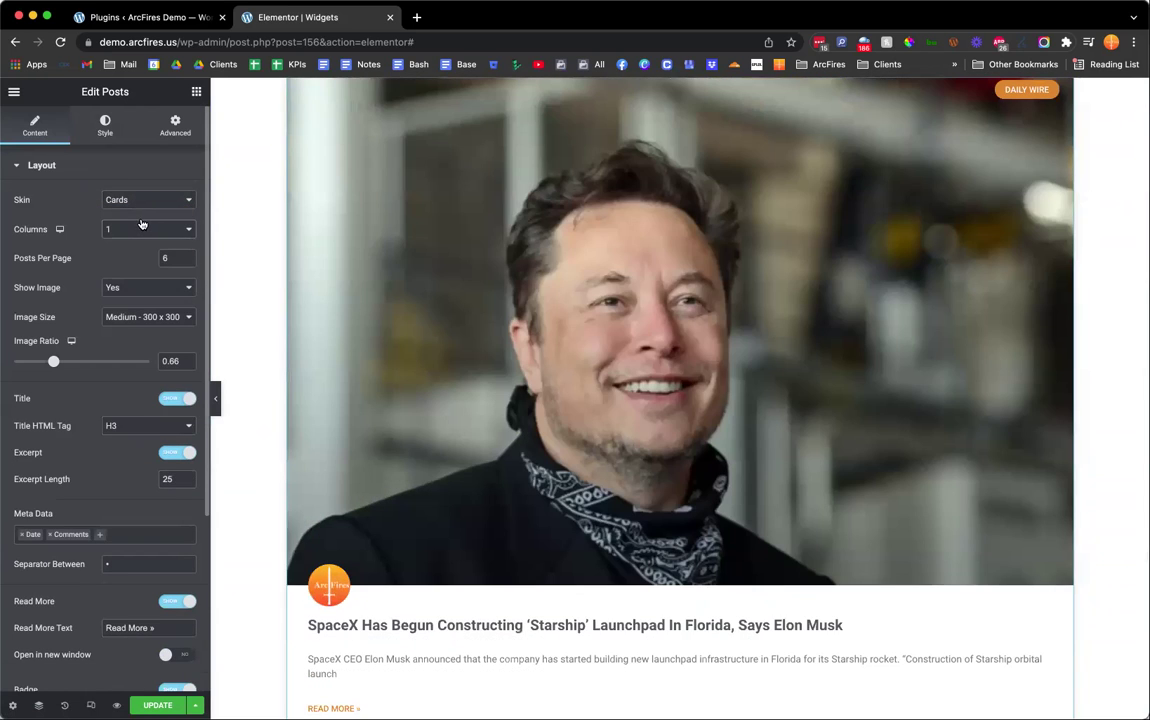
click(142, 225)
click(126, 249)
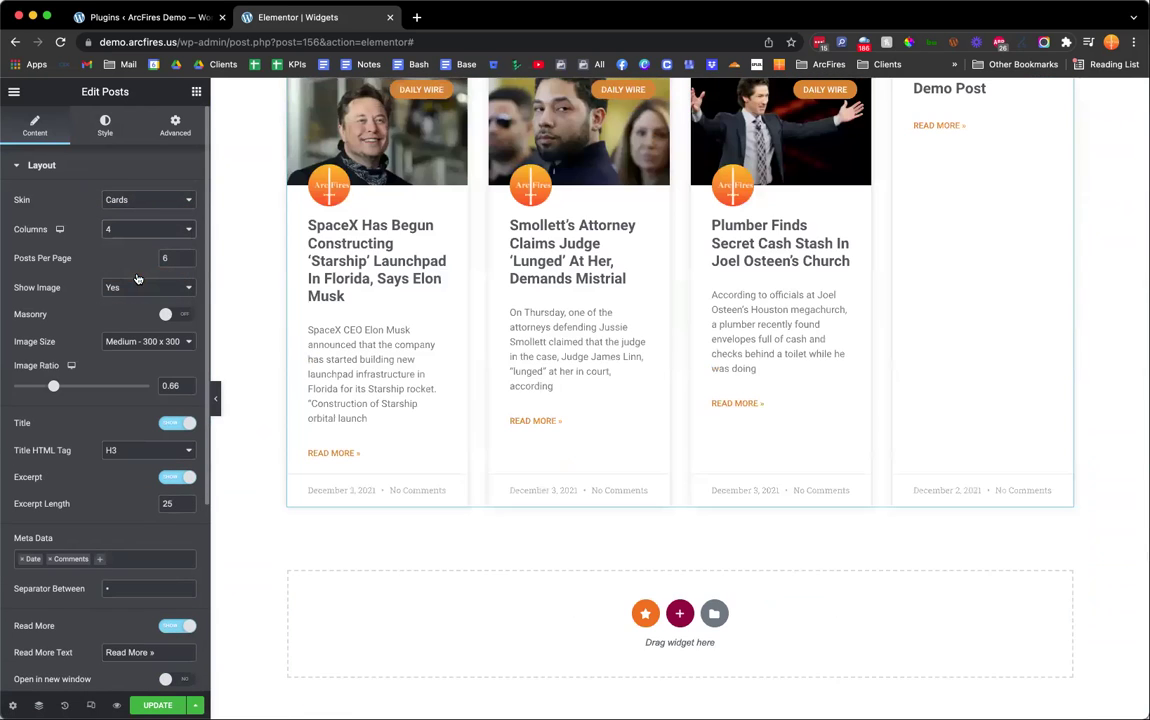
scroll(513, 210, up, 1)
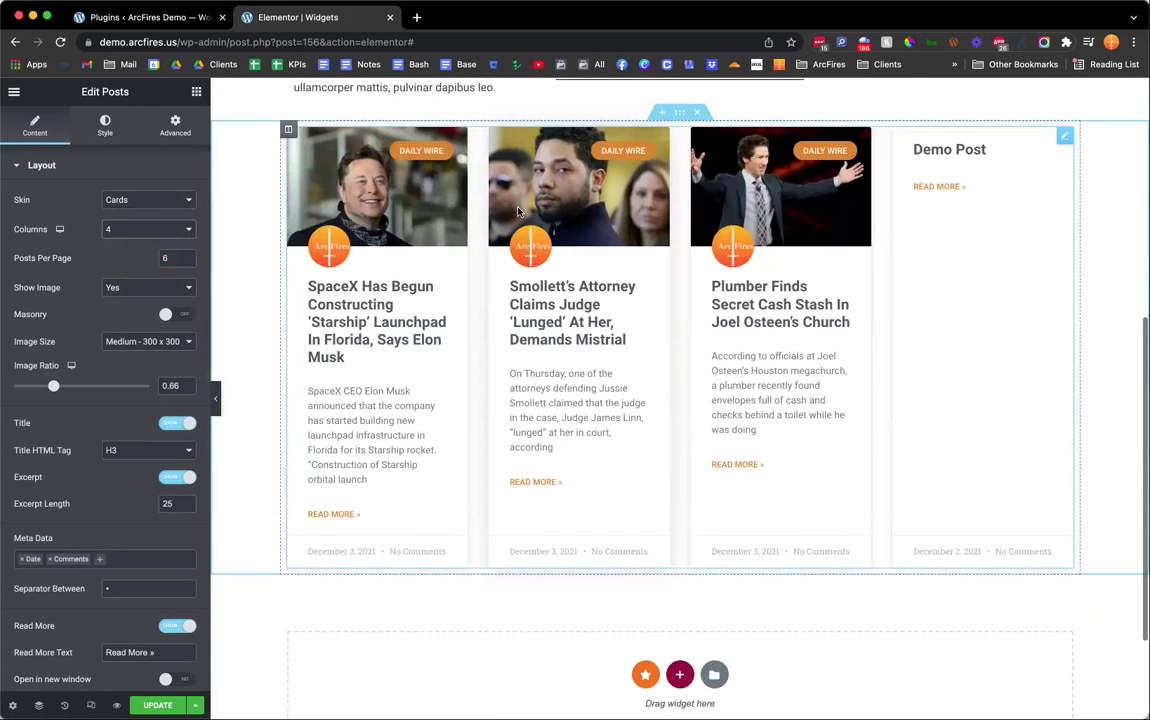
click(175, 232)
click(160, 214)
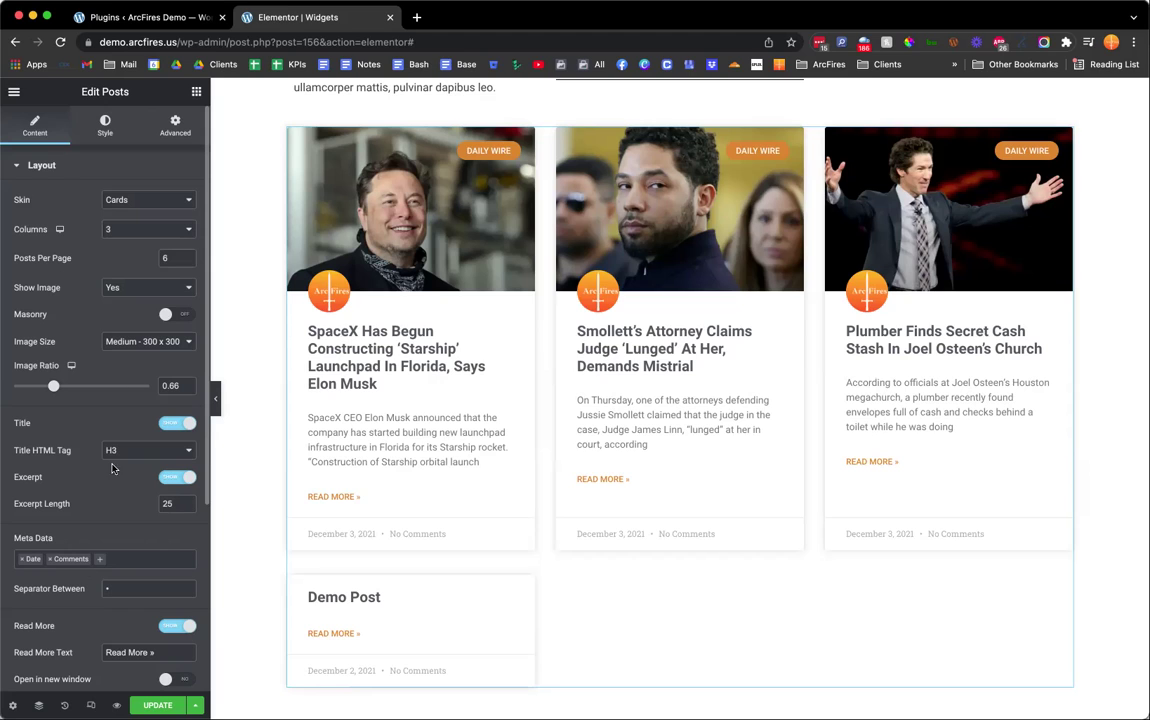
- Remove Date from the Posts widget's meta data
scroll(86, 317, down, 3)
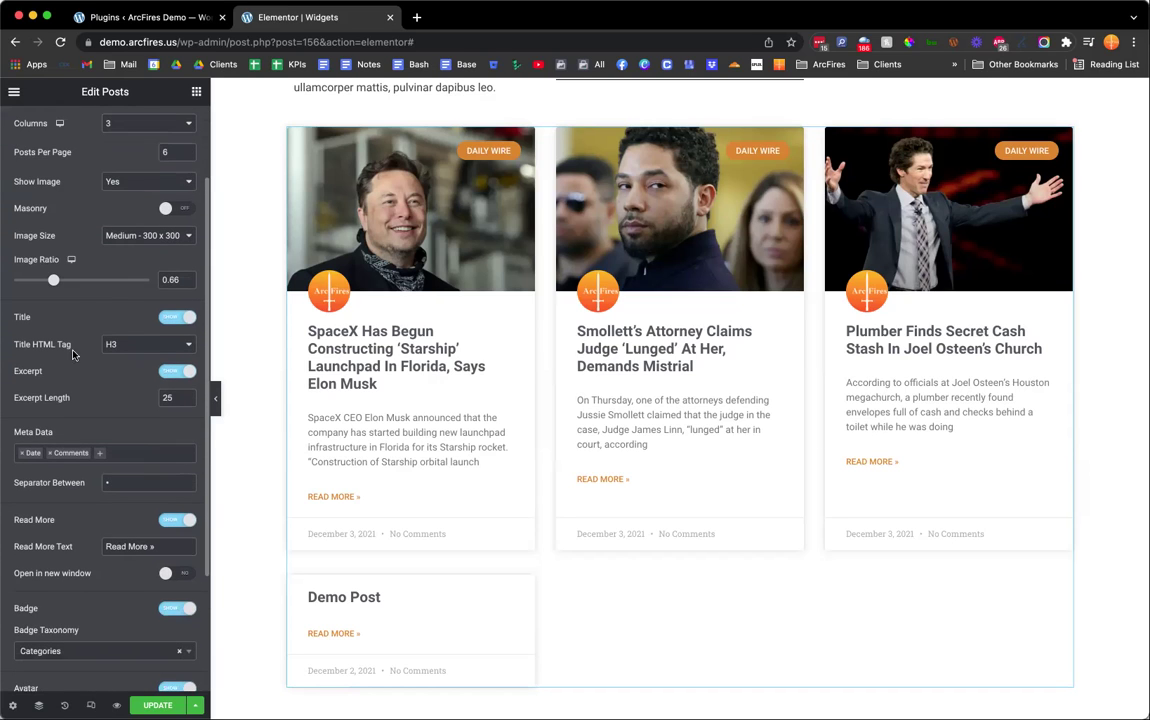
click(21, 453)
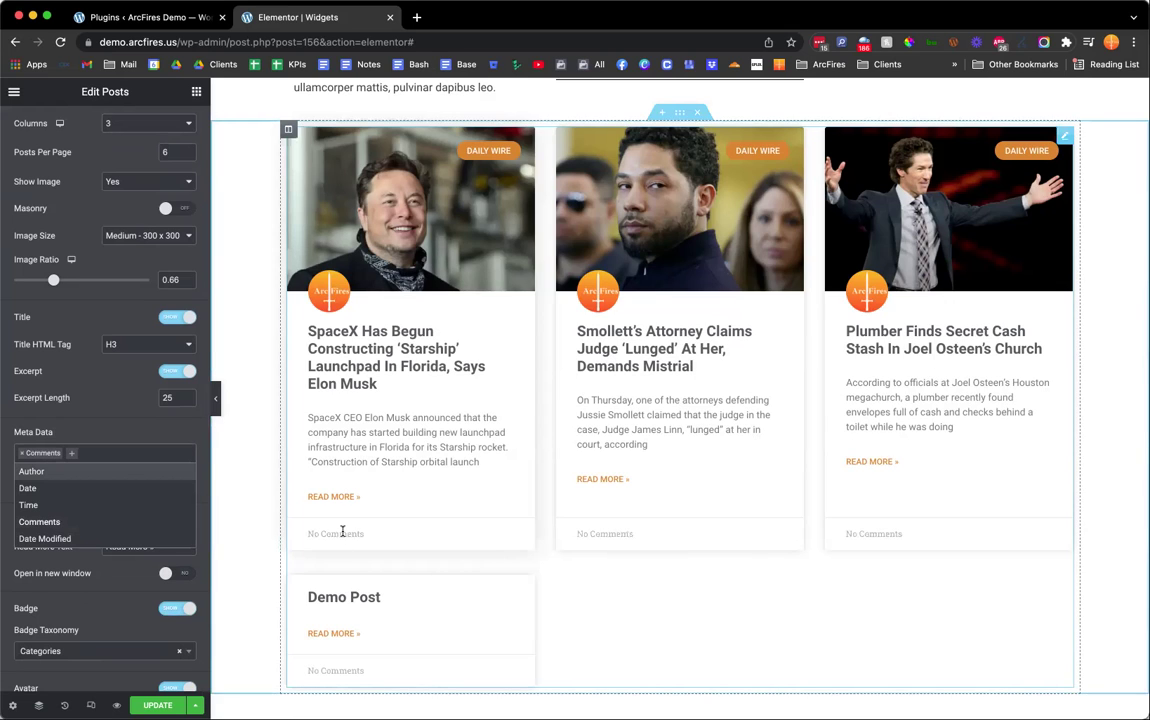
- Add Date back to the Posts widget's meta data, and hide its Read More link, badge and avatar
click(85, 487)
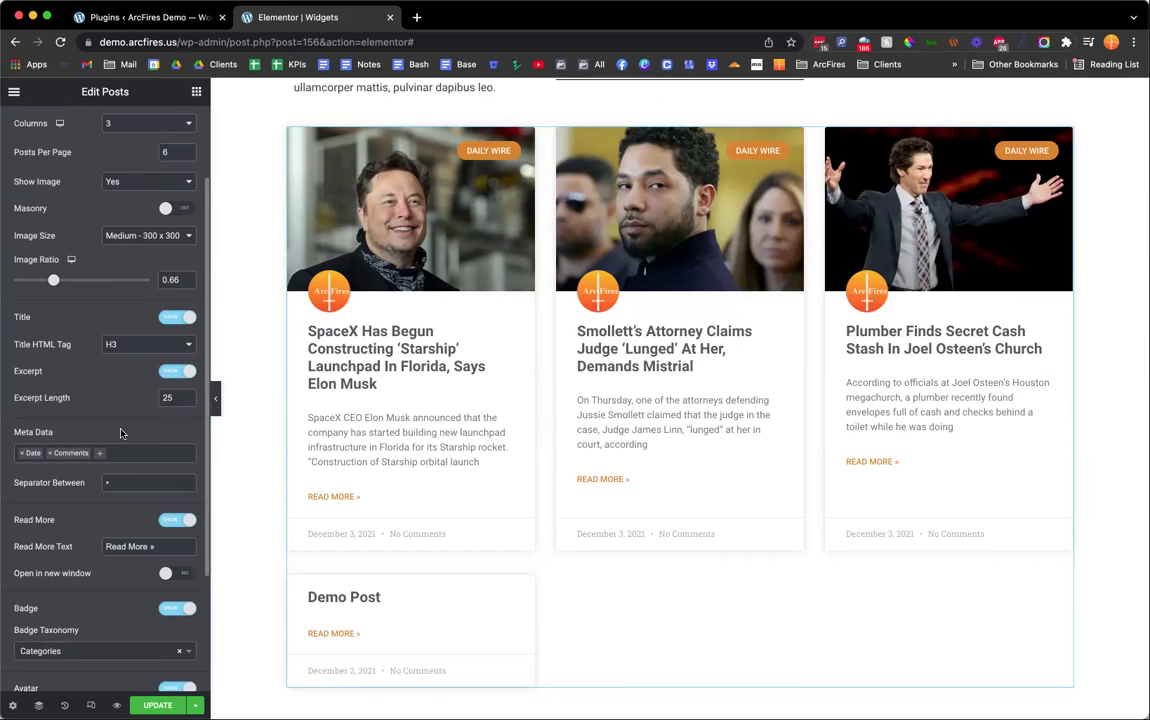
click(173, 521)
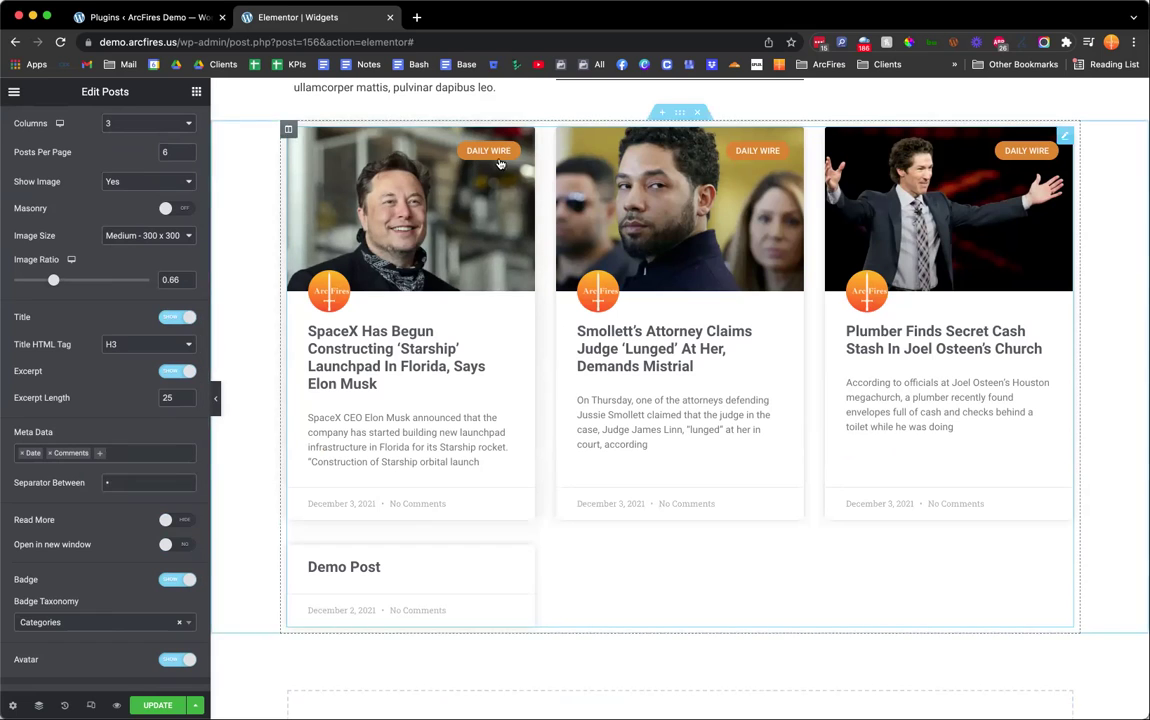
click(178, 581)
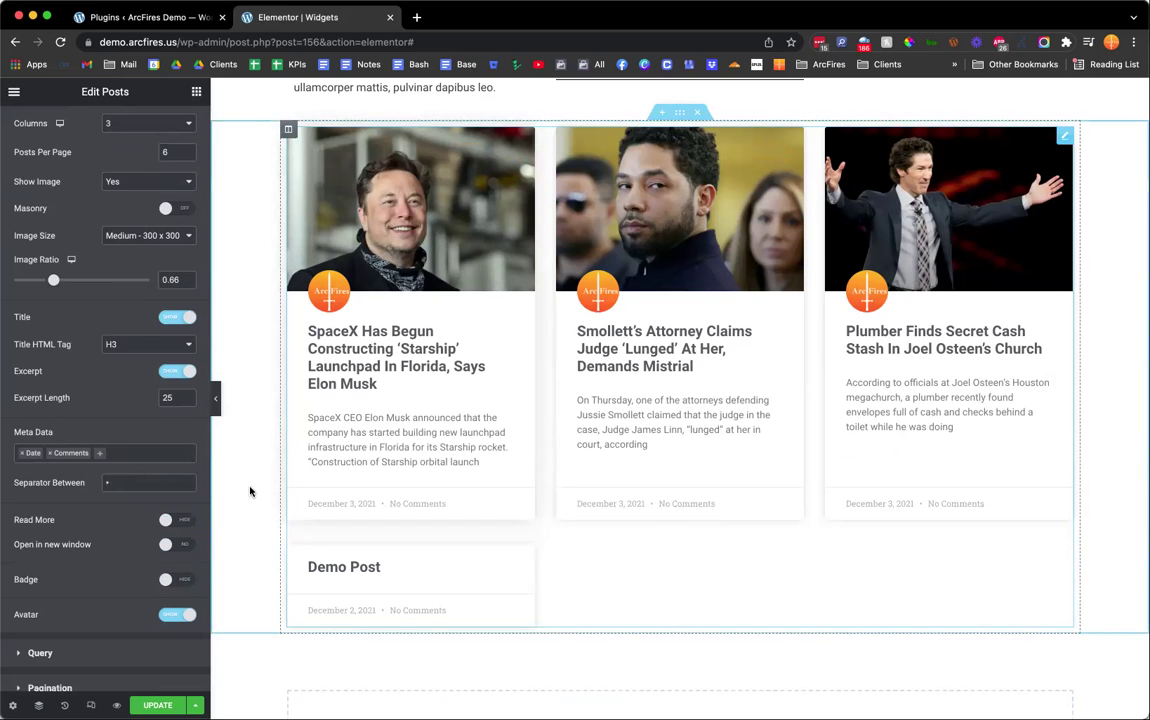
click(182, 616)
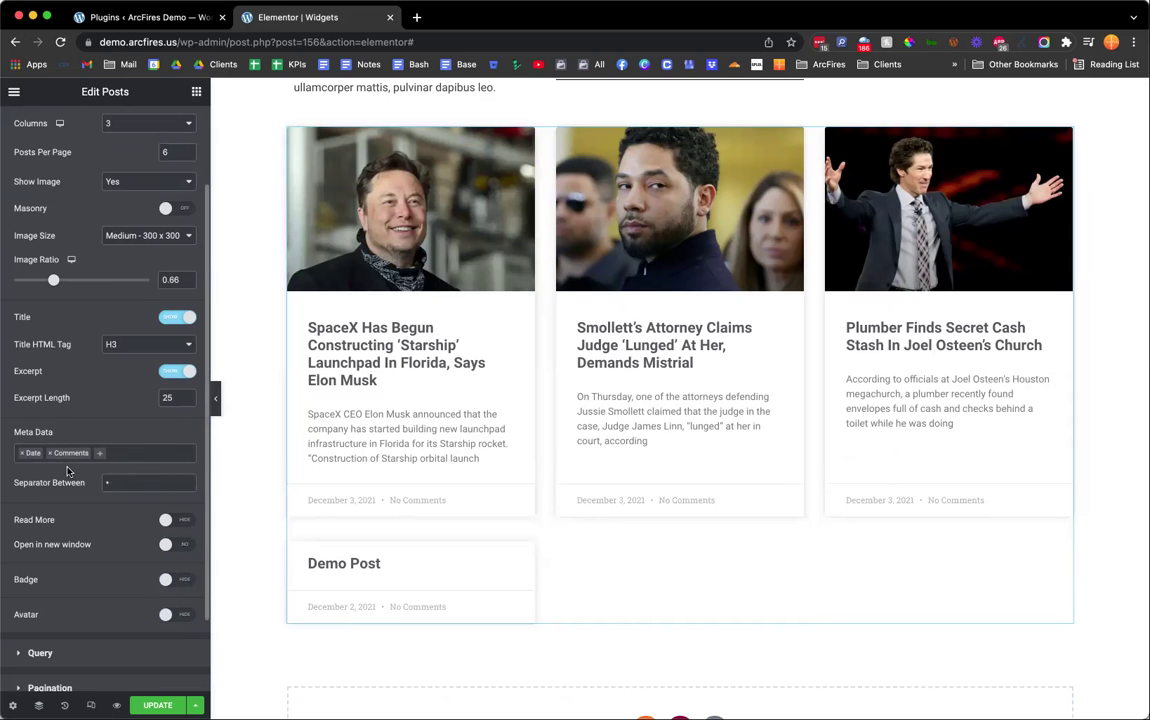
- Remove both Date and Comments from the Posts widget's meta data
click(22, 455)
click(22, 455)
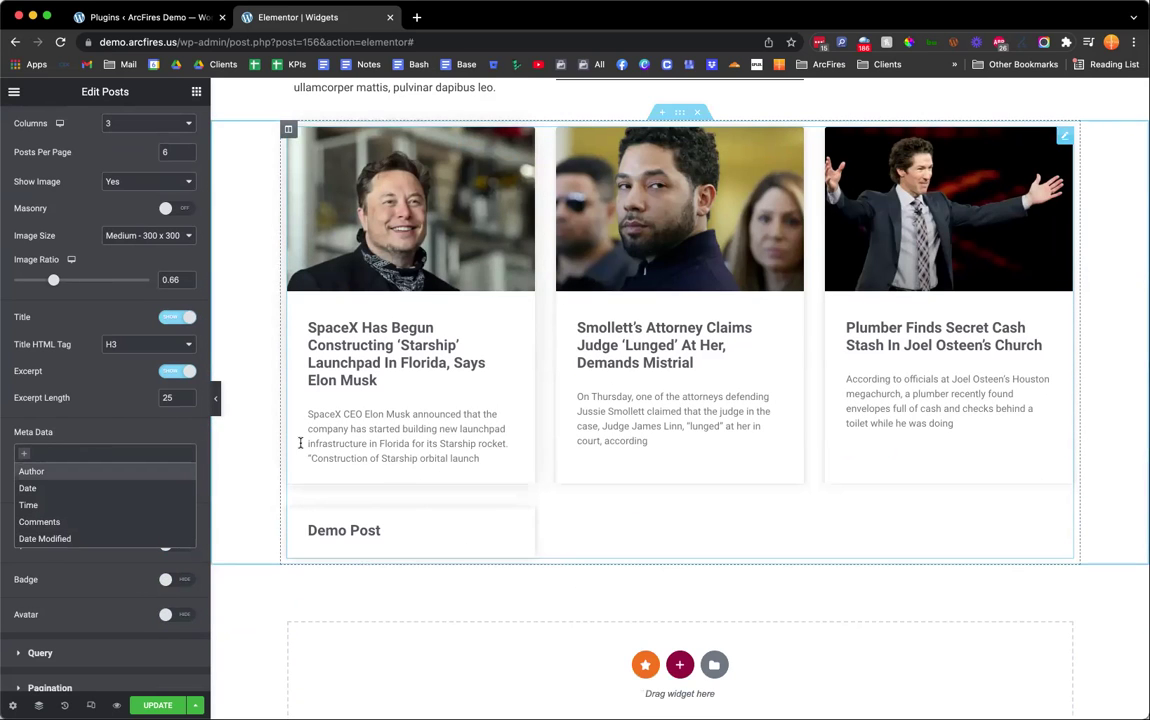
- Try Posts widget excerpt lengths of 0, 2, 3 and 6, and return the length to 25
click(148, 372)
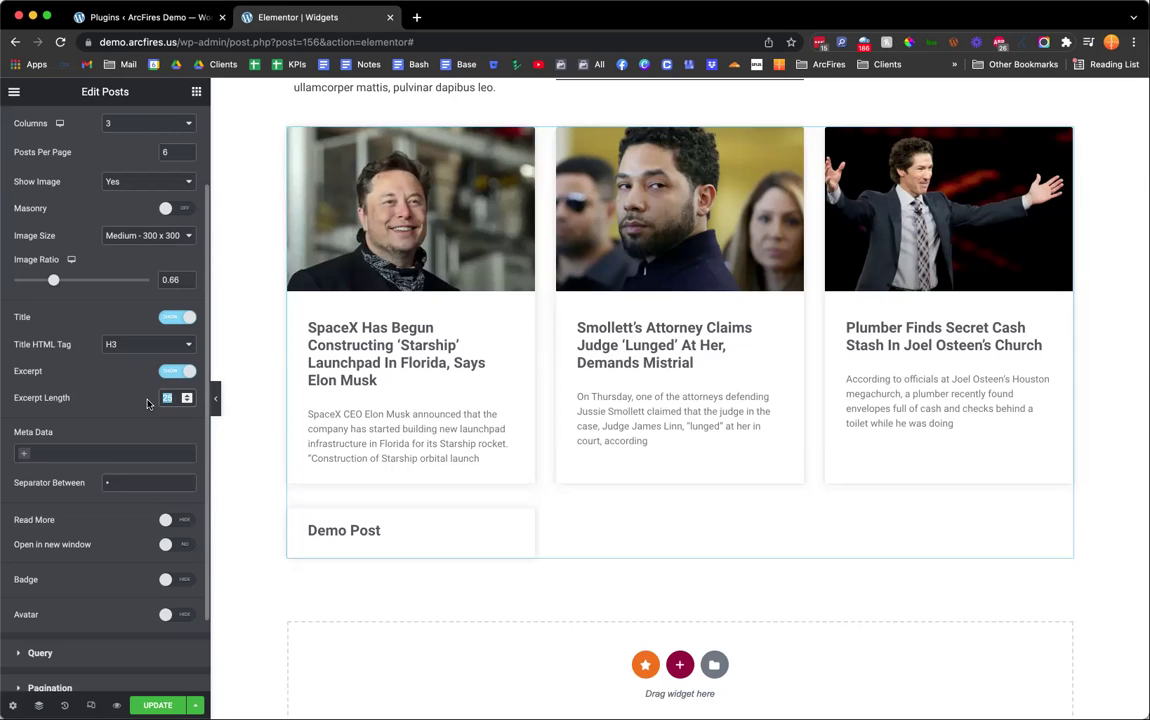
text(0)
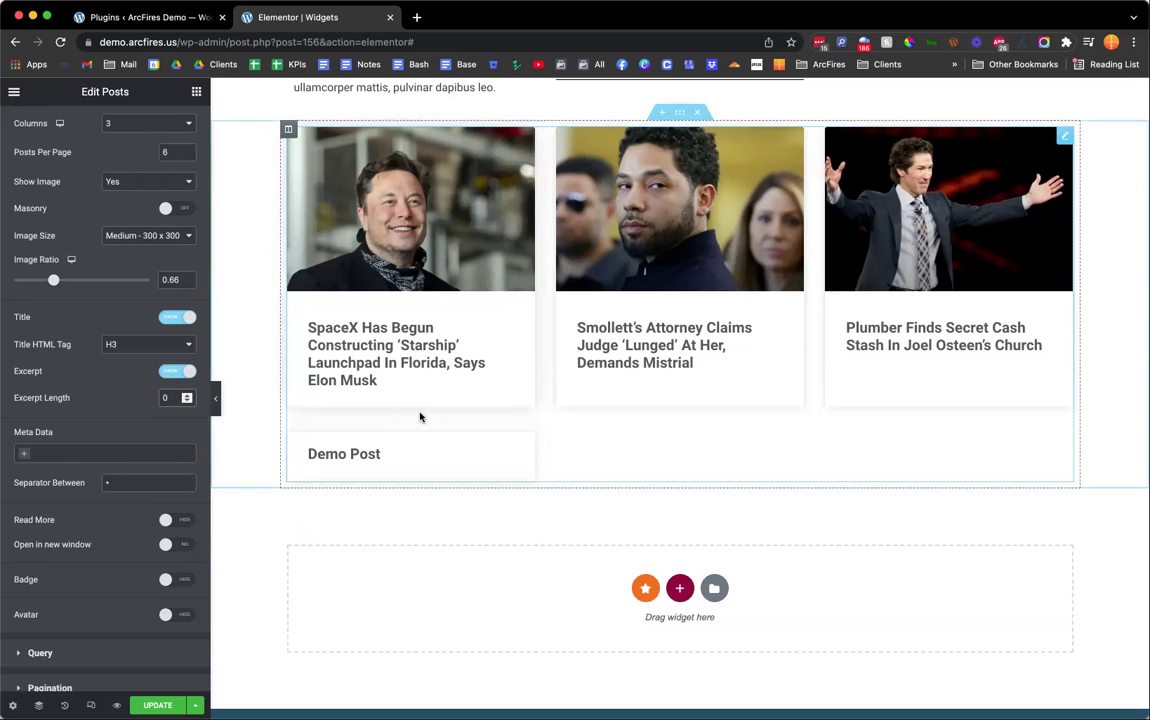
key(BackSpace)
text(2)
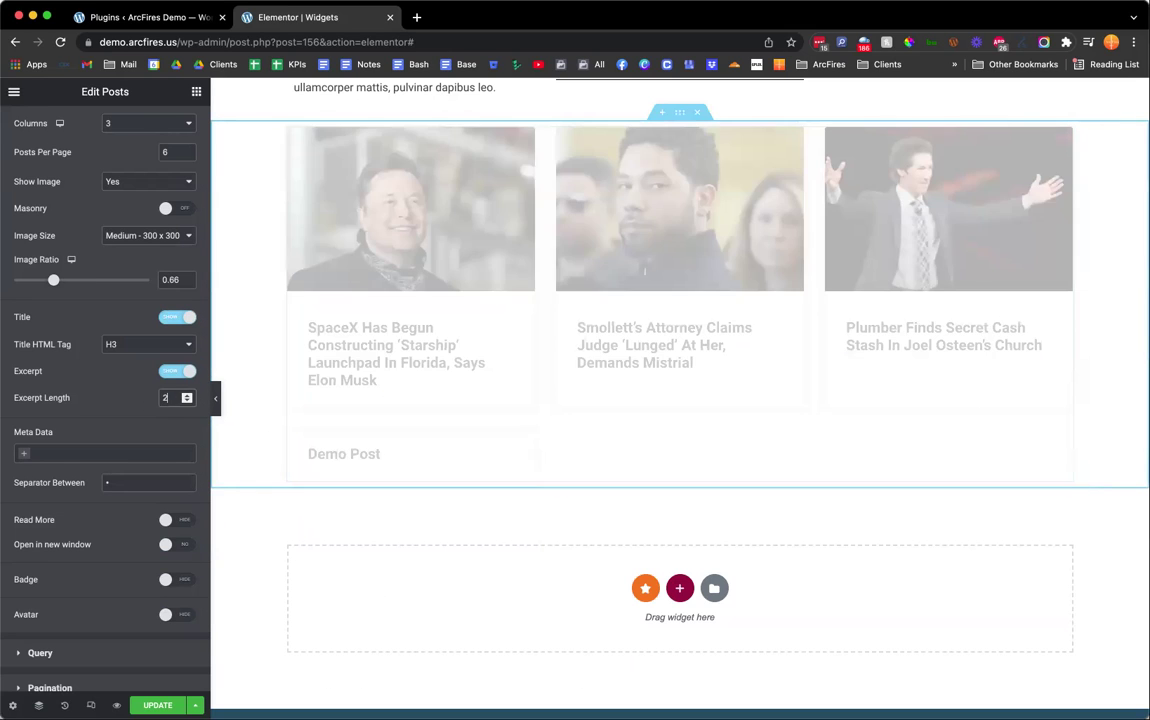
key(Up)
key(Up)
key(Up)
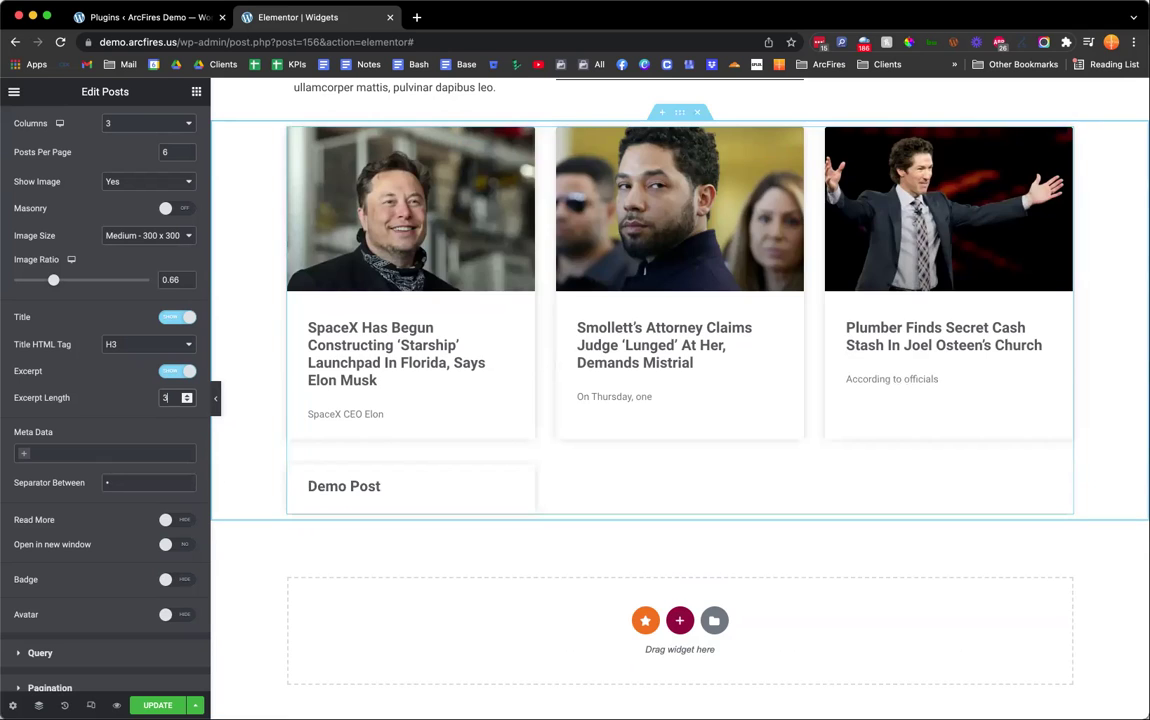
key(Up)
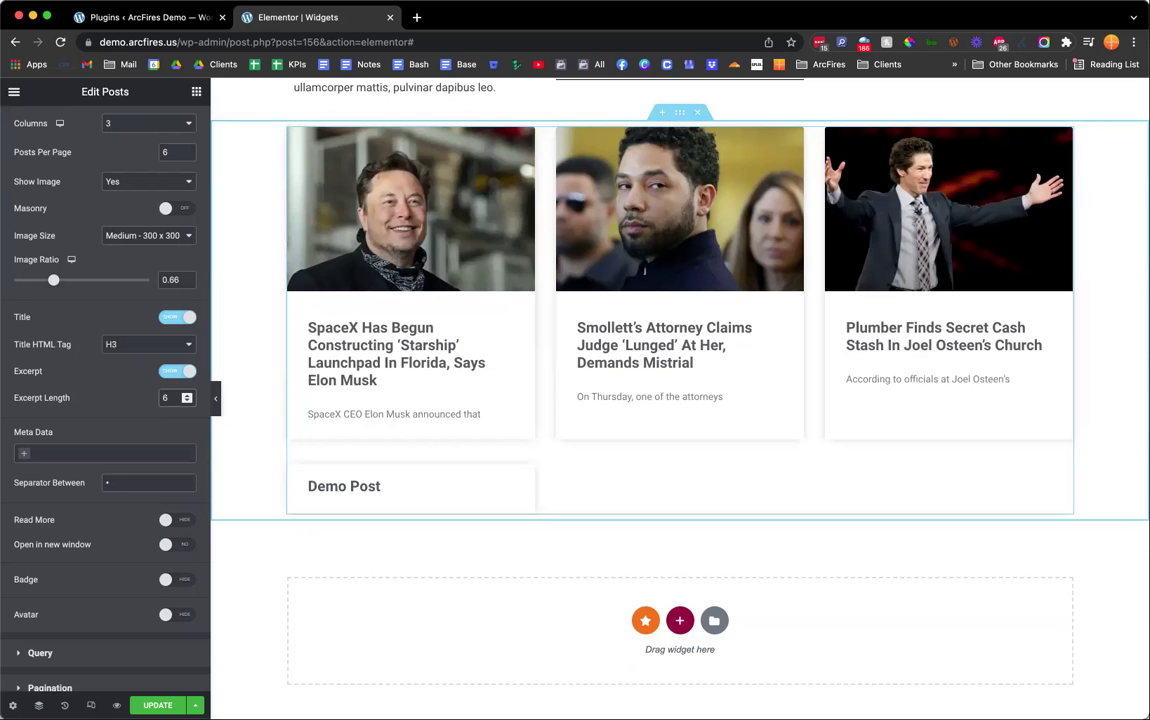
key(Down)
text(2)
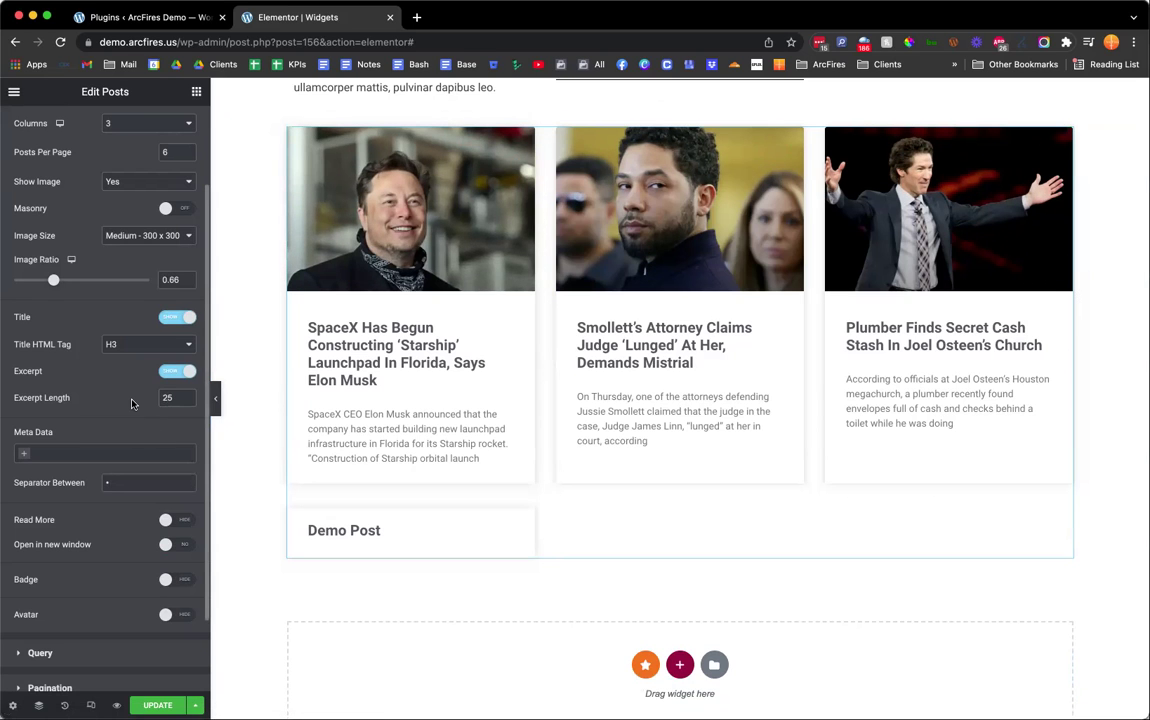
- Set the Posts widget to open posts in a new window, and try an image ratio of 0.65 before restoring 0.66
click(184, 546)
scroll(138, 470, up, 3)
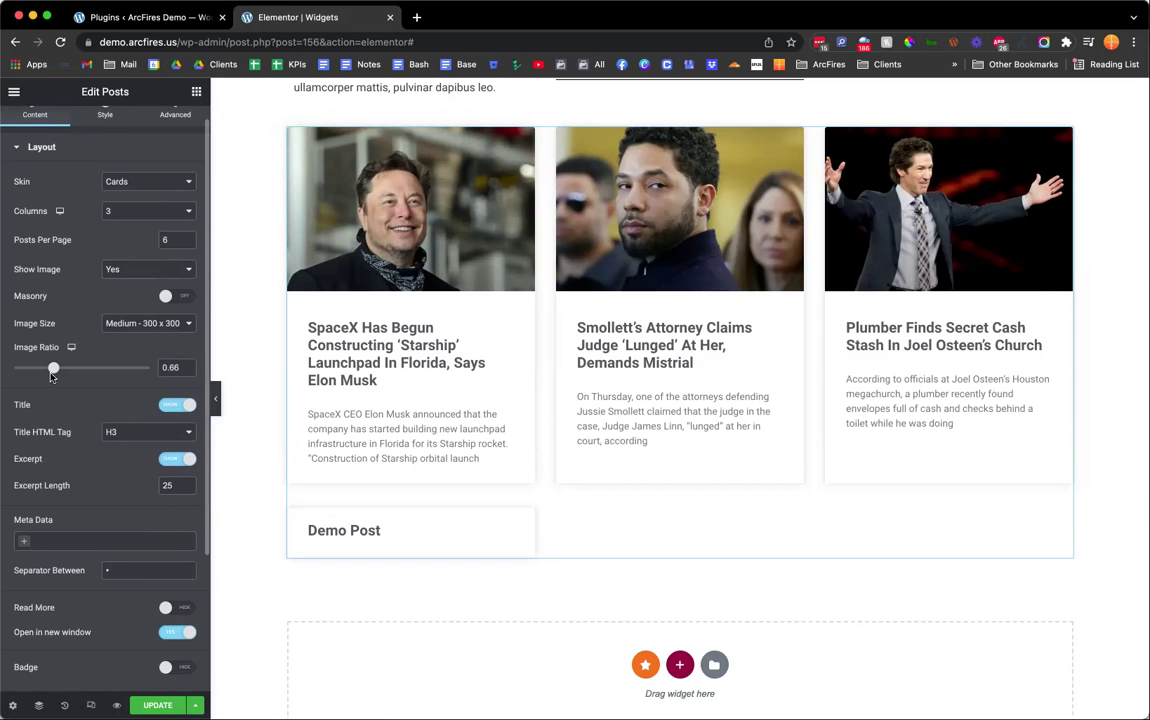
mouse_move(53, 371)
mouse_down()
mouse_move(100, 368)
mouse_move(30, 371)
mouse_move(70, 372)
mouse_move(33, 376)
mouse_move(53, 377)
mouse_up()
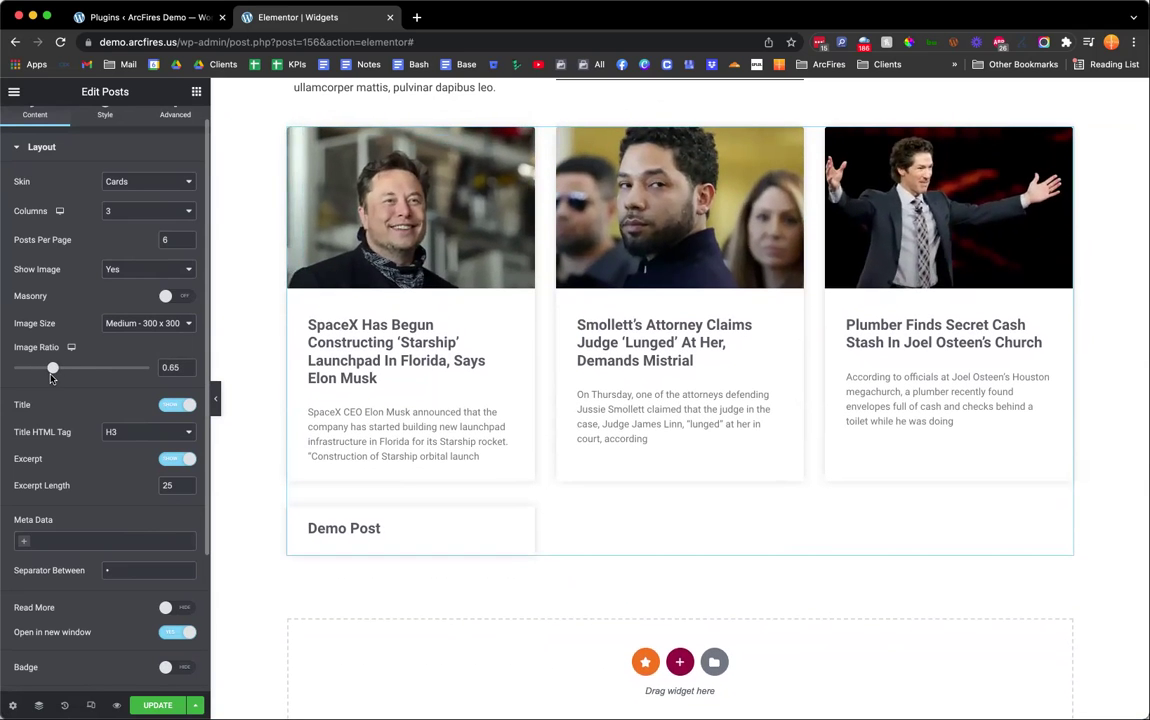
click(188, 366)
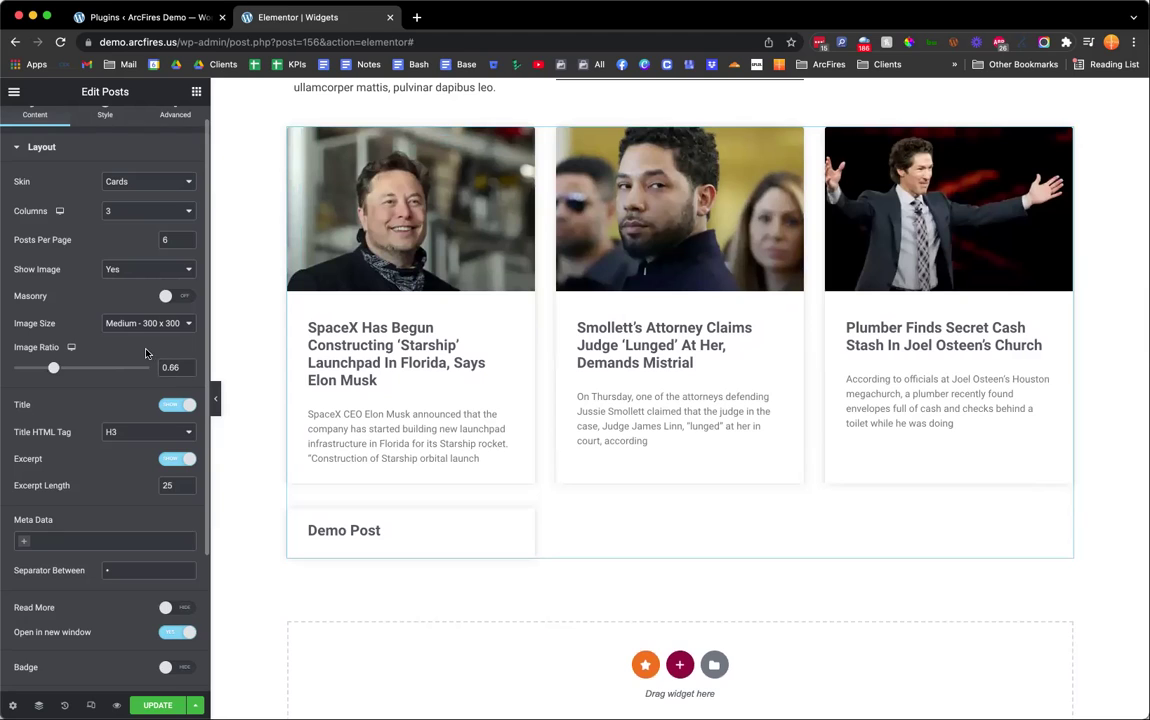
- Try the Masonry layout on the Posts widget, and turn it back off
scroll(147, 354, up, 1)
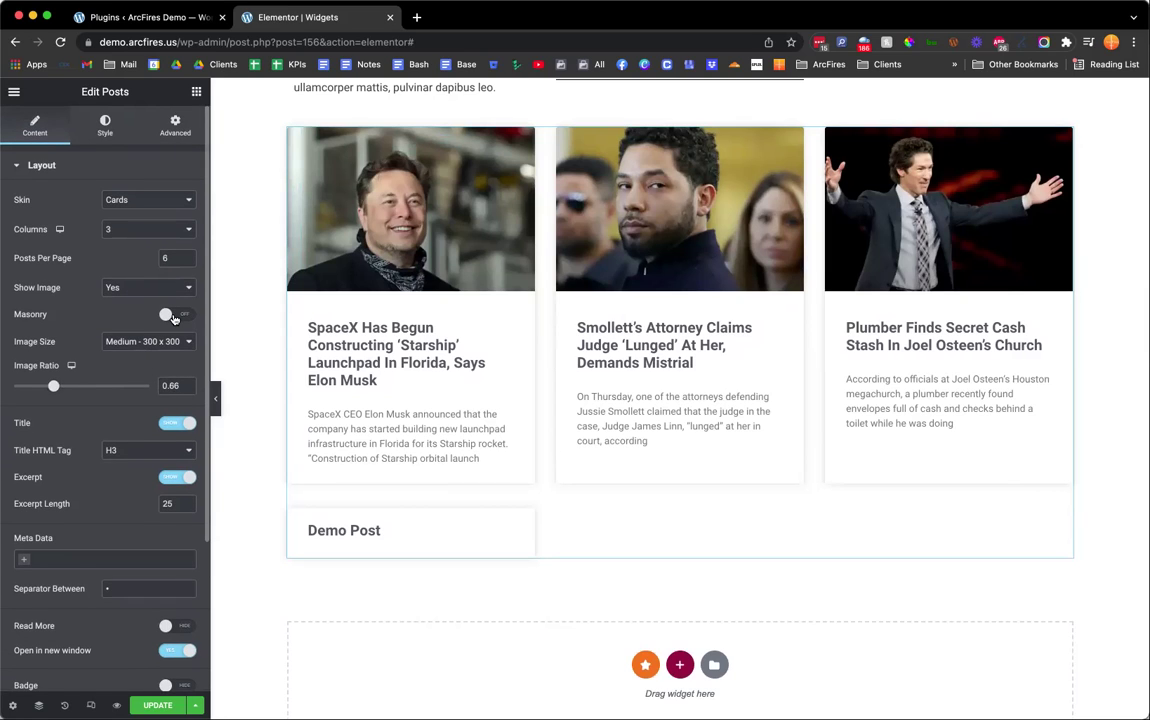
click(173, 316)
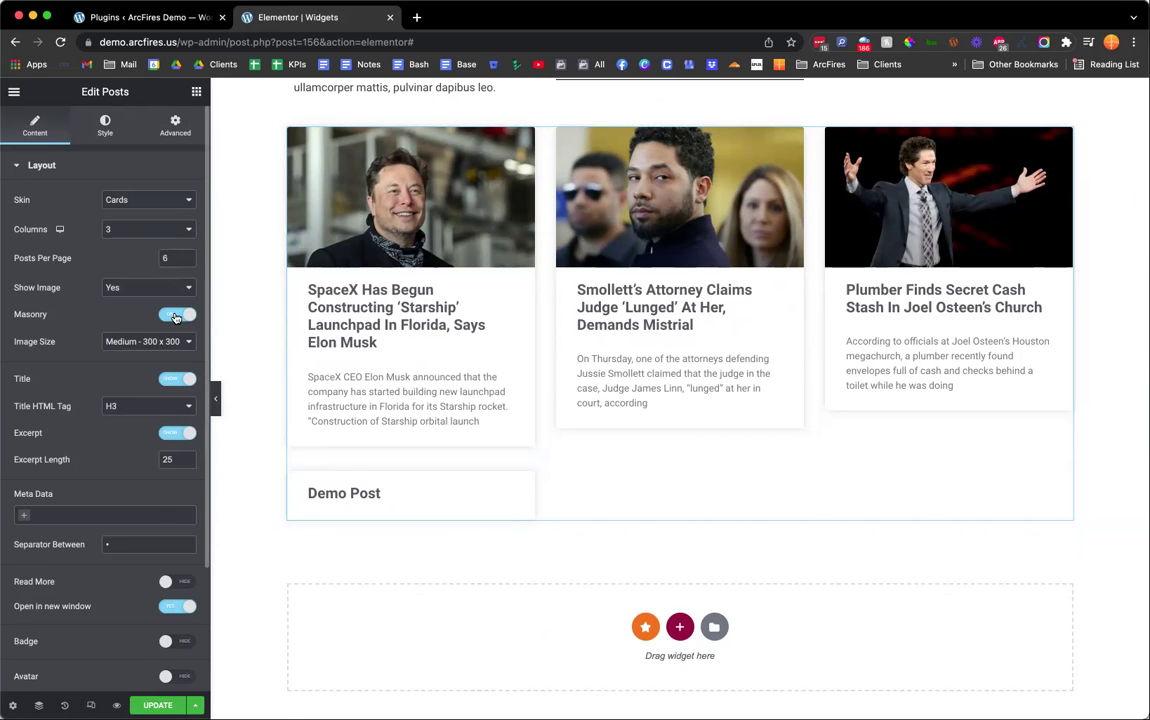
click(175, 317)
click(175, 317)
click(175, 317)
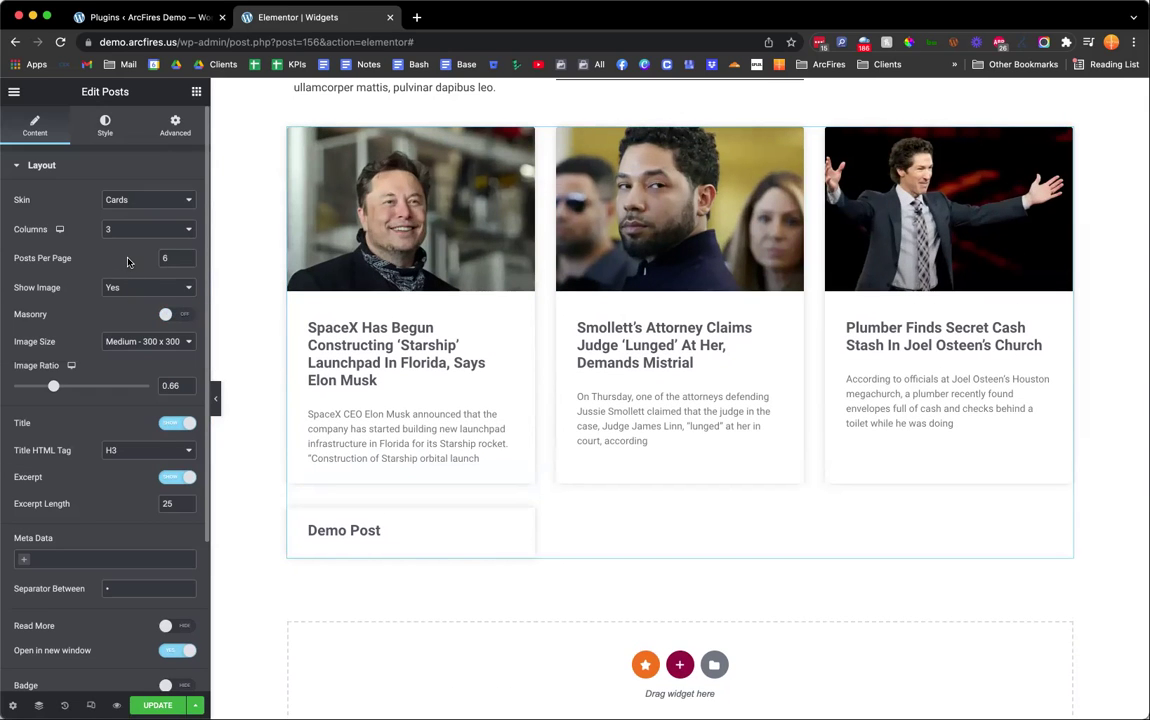
- Try the Posts widget with Show Image set to No, and return it to Yes
click(135, 287)
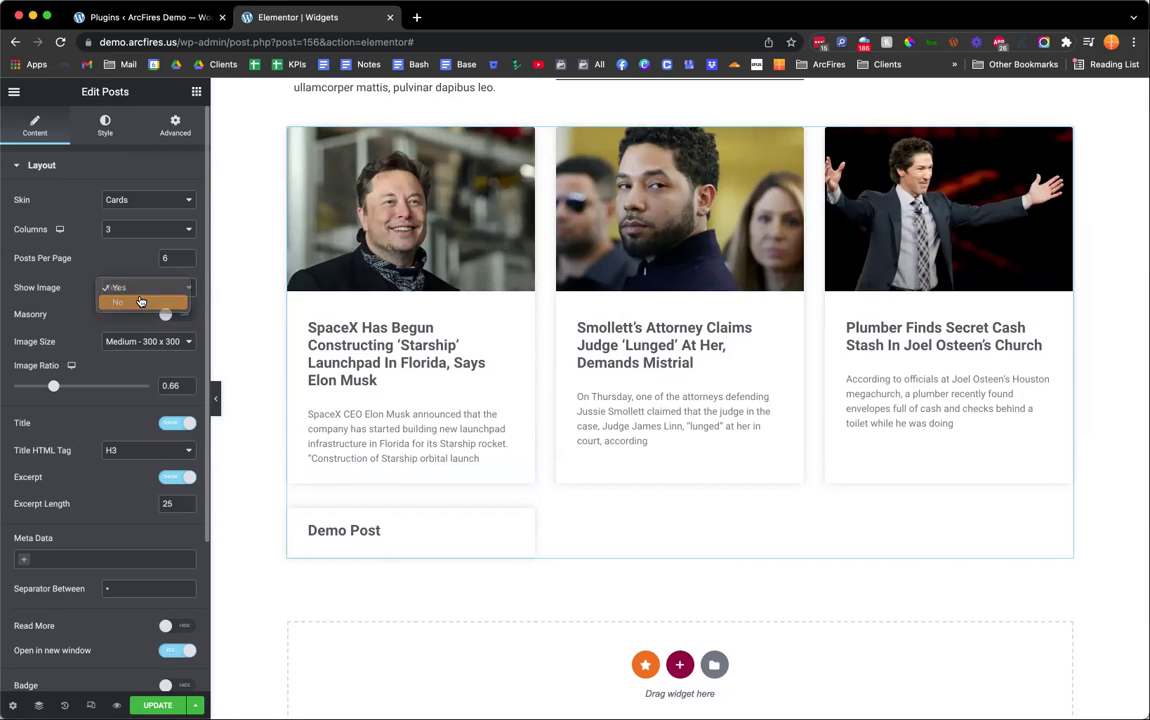
click(141, 301)
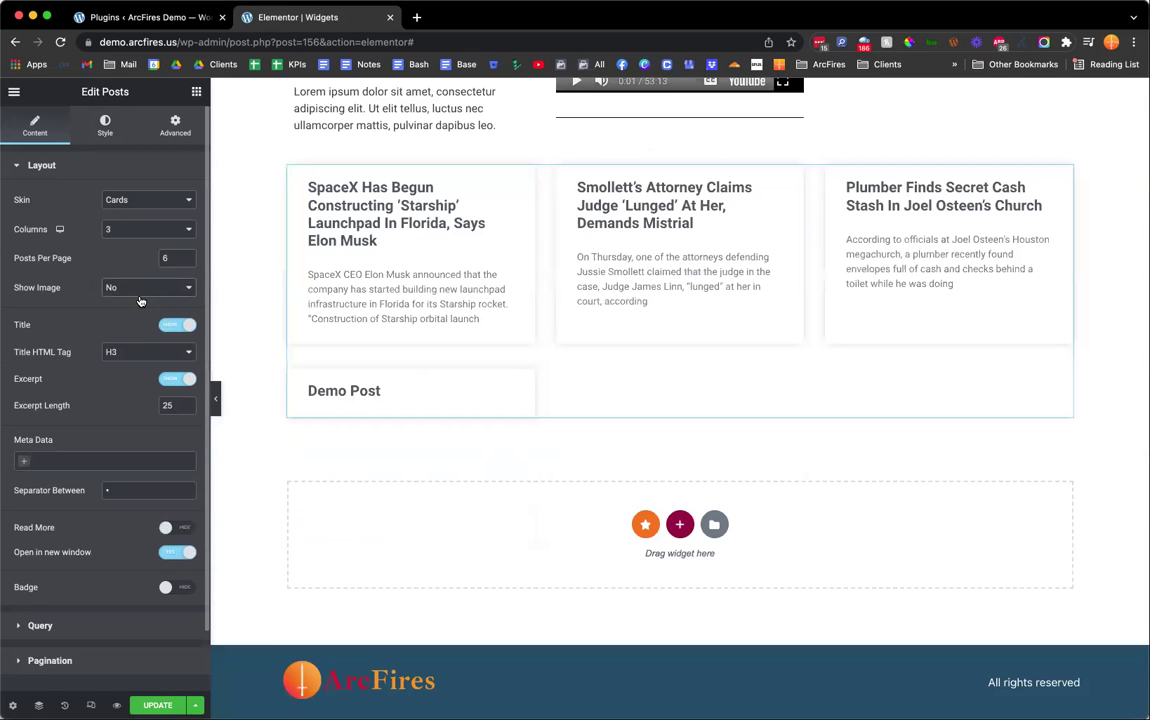
click(140, 288)
click(120, 271)
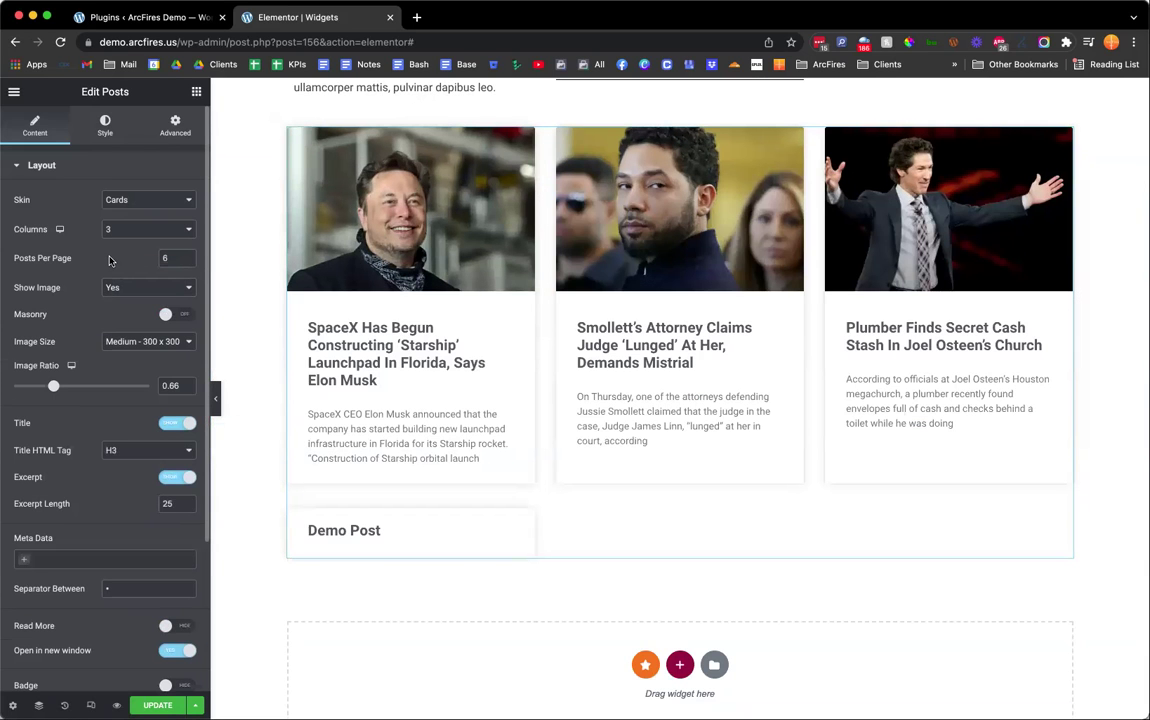
- Open the Posts widget's query settings and look over the available source options, keeping Posts as the source
scroll(68, 300, down, 5)
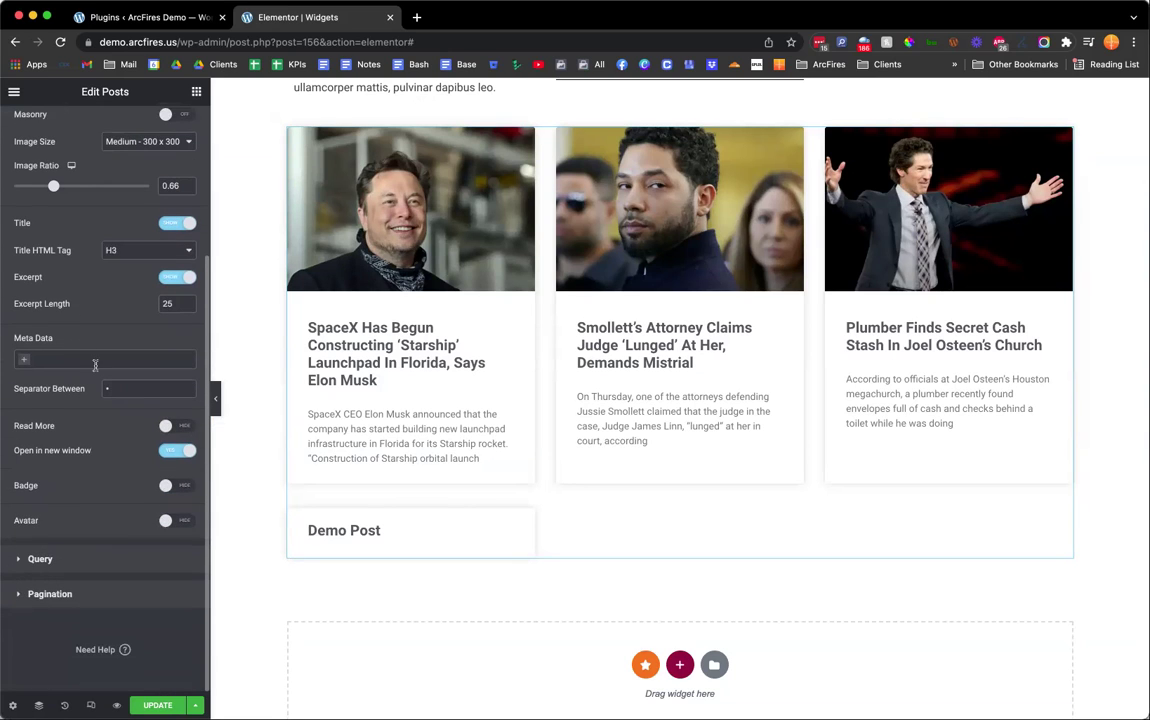
scroll(124, 230, up, 5)
scroll(98, 318, down, 5)
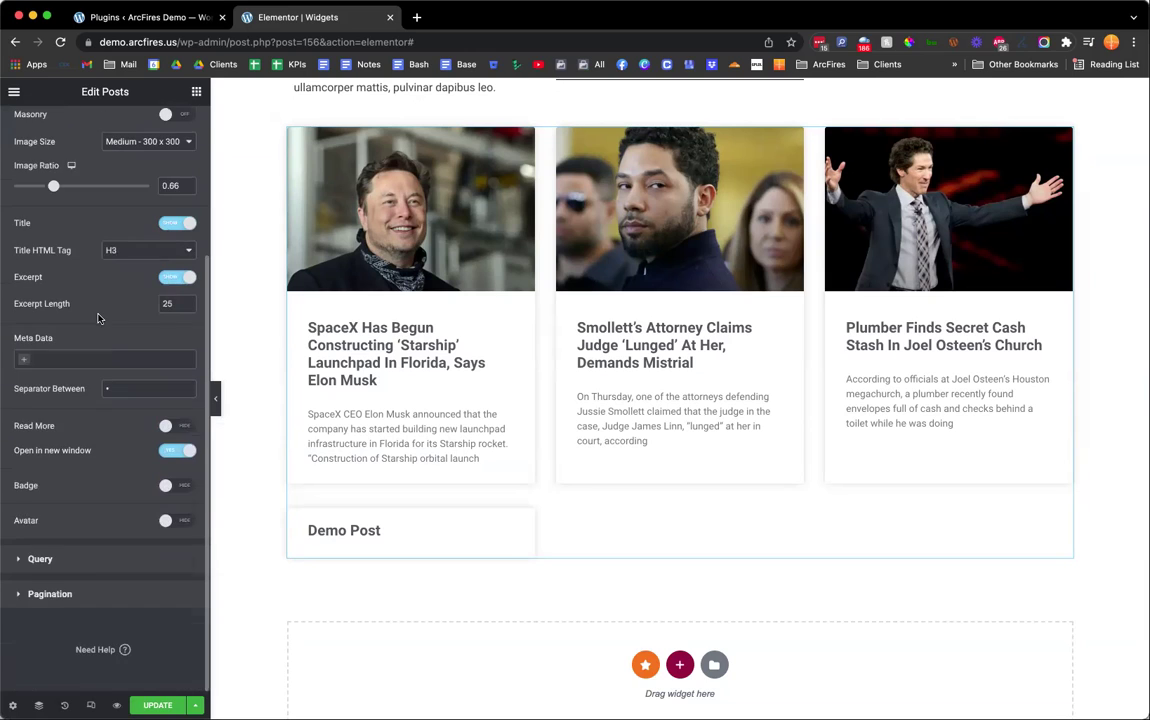
click(91, 562)
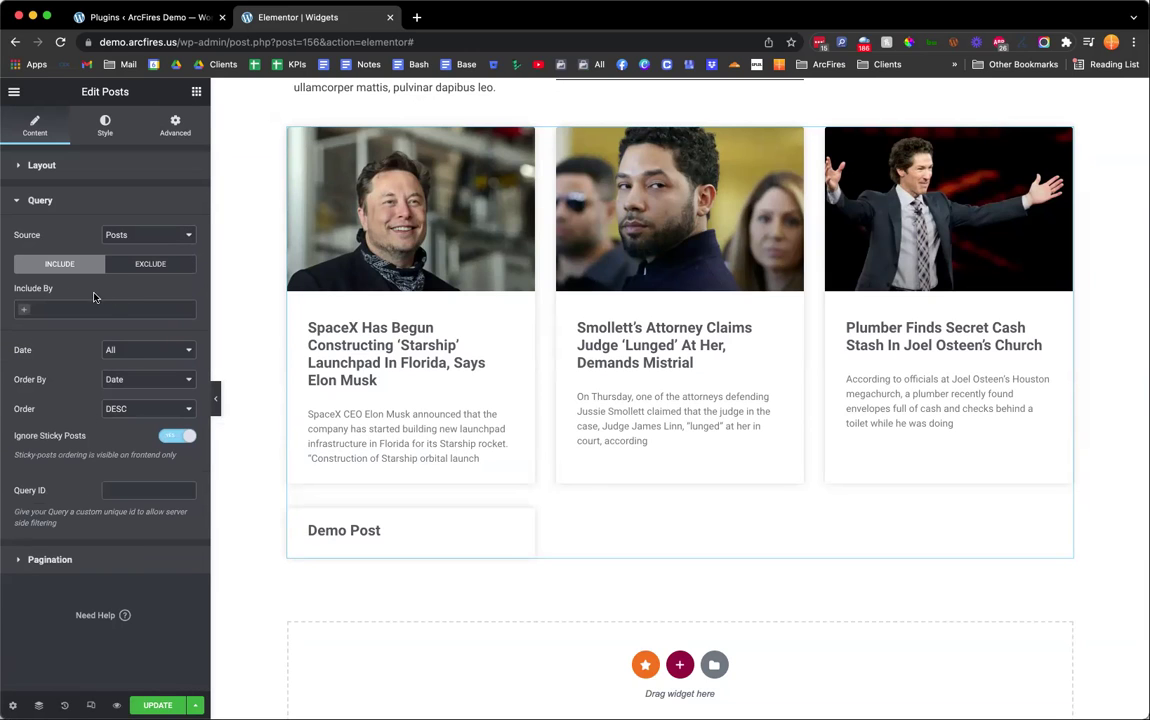
click(158, 236)
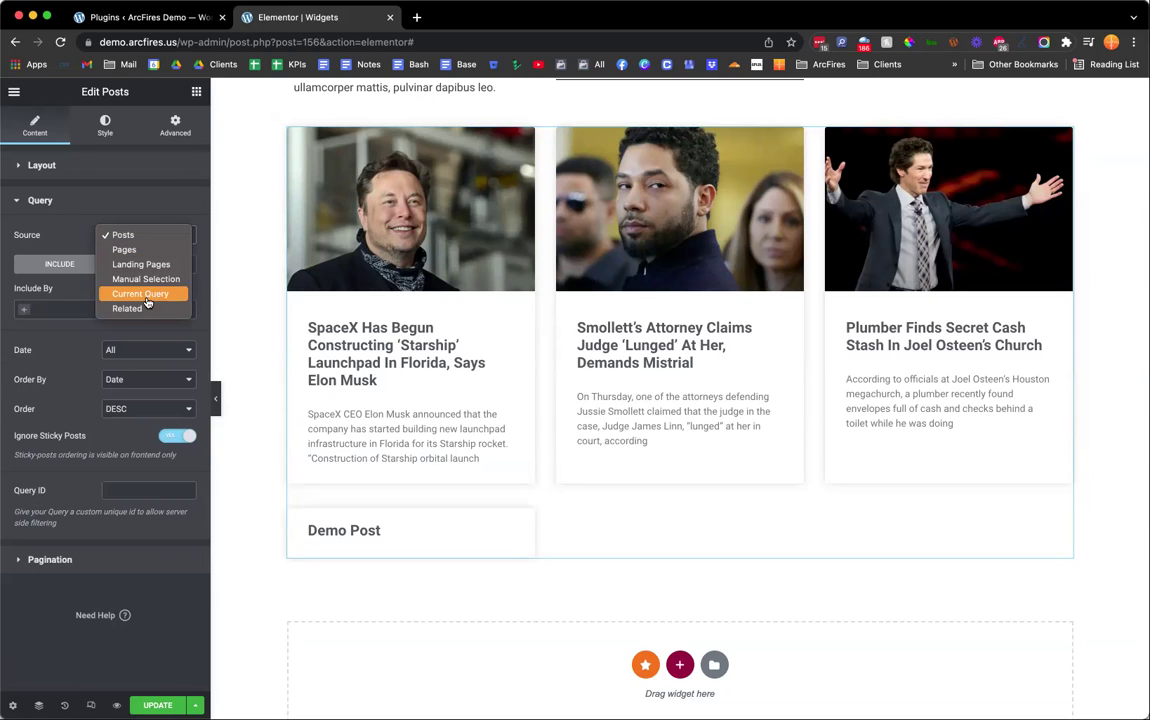
click(73, 260)
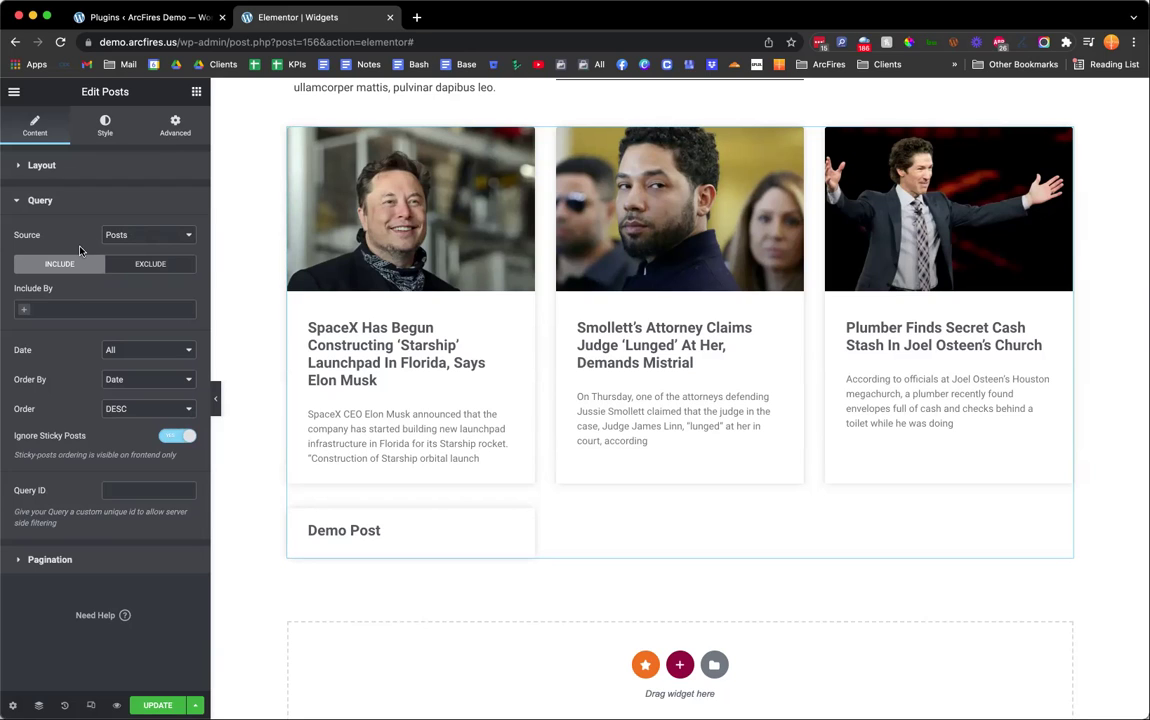
- Limit the Posts query to the Daily Wire category by including it as a term
click(70, 310)
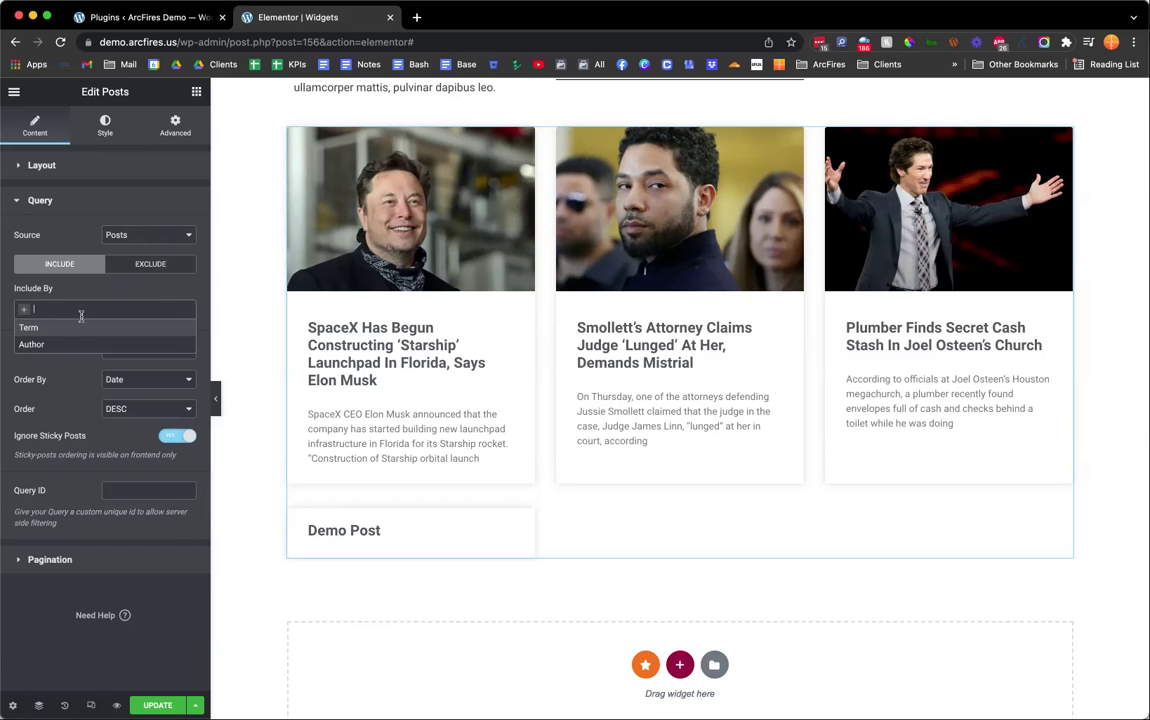
click(78, 327)
click(72, 355)
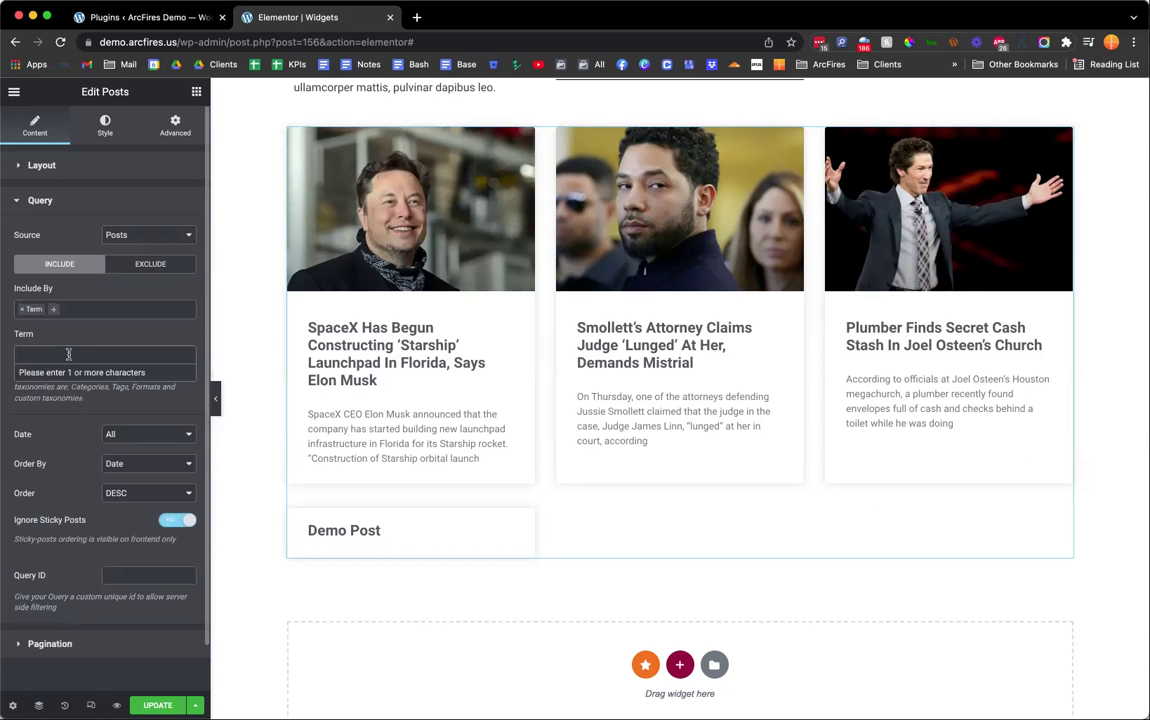
click(69, 354)
click(69, 354)
text(daily)
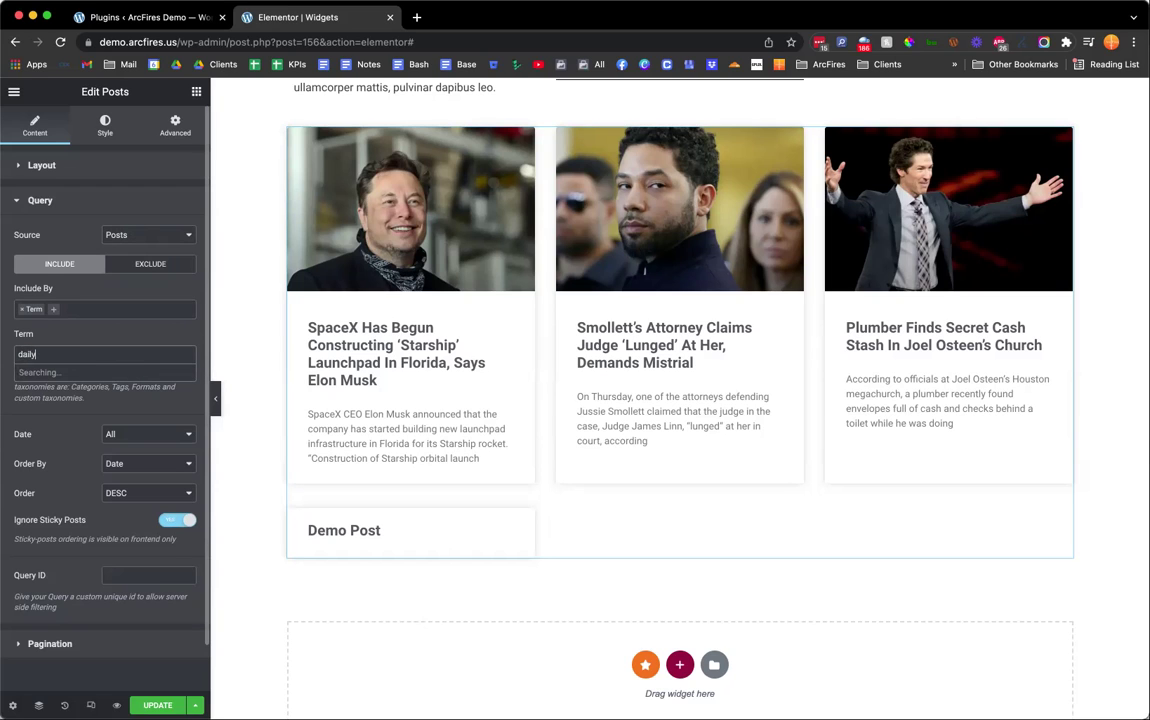
click(60, 372)
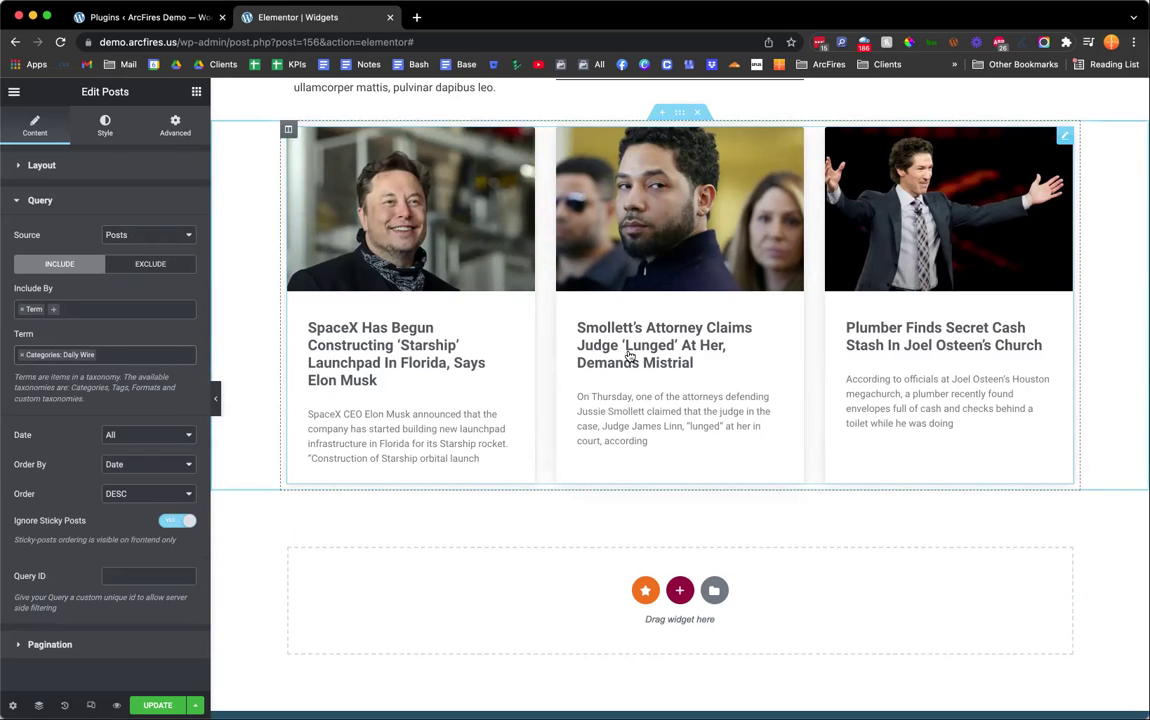
- Exclude the SpaceX "Starship" launchpad post from the Posts query through Manual Selection, searching for "space"
click(141, 266)
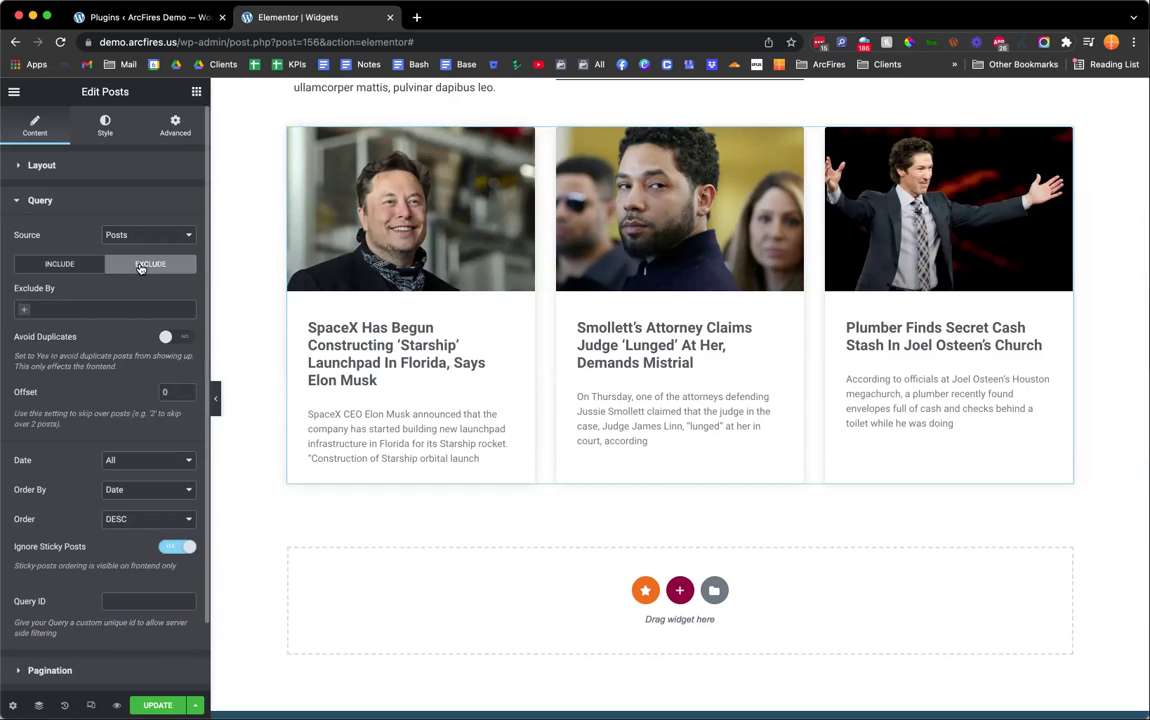
click(100, 309)
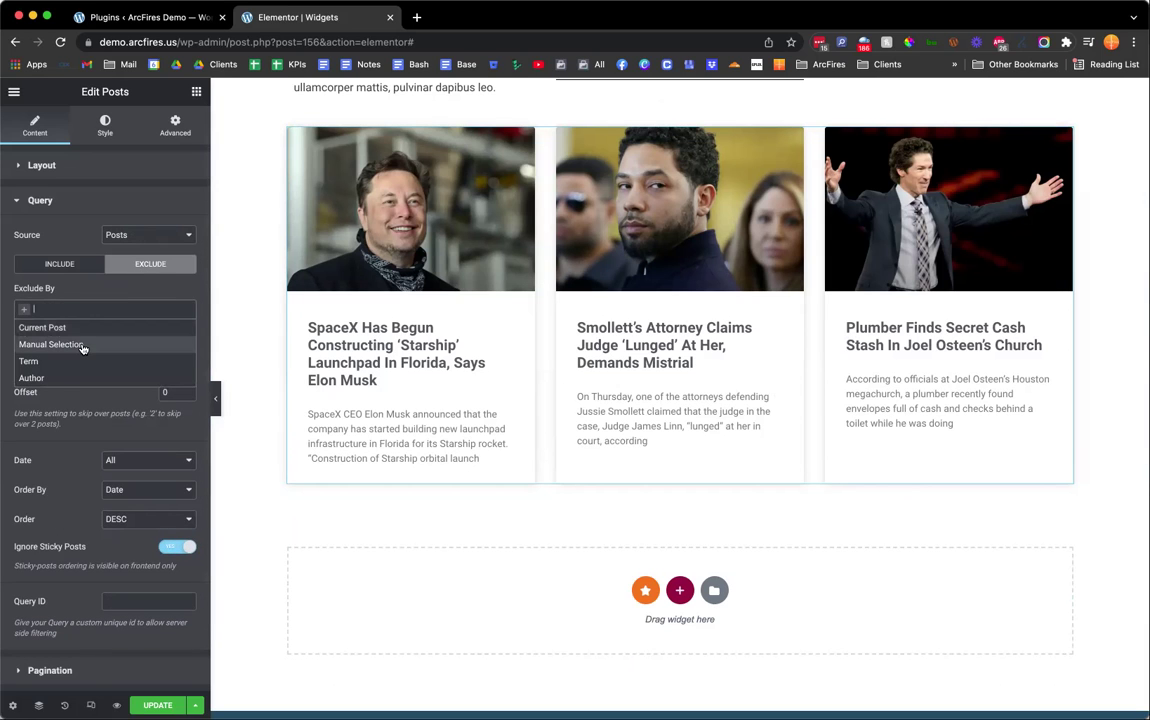
click(83, 345)
click(98, 352)
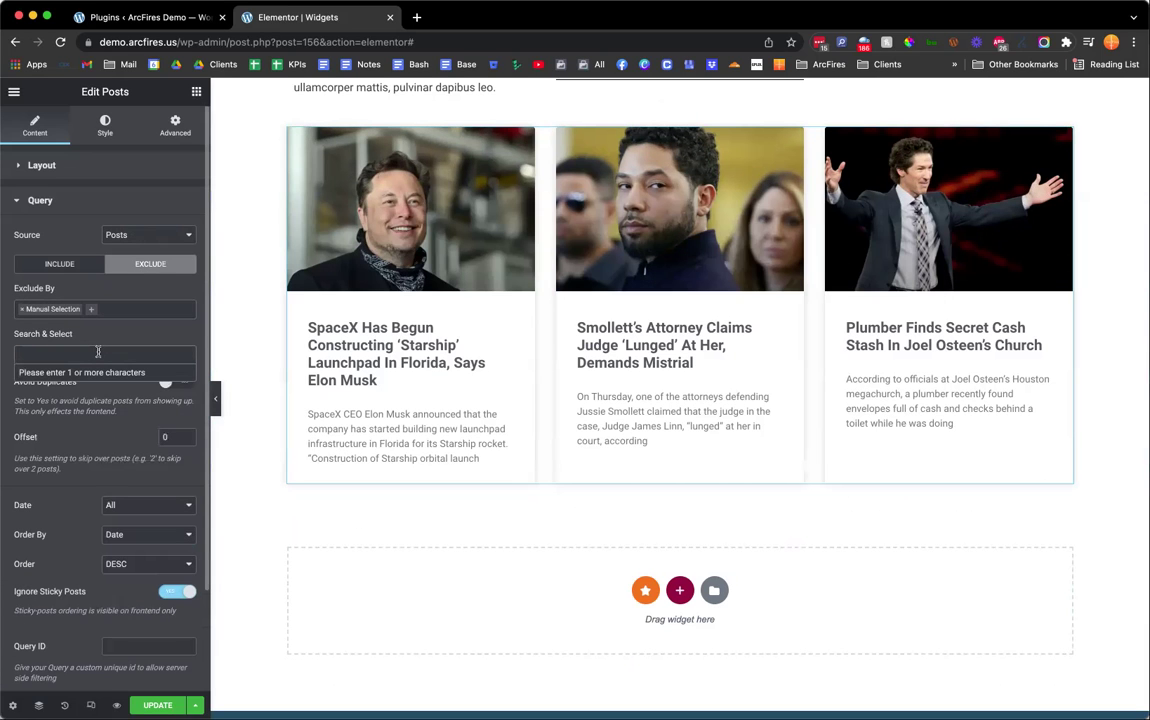
text(space)
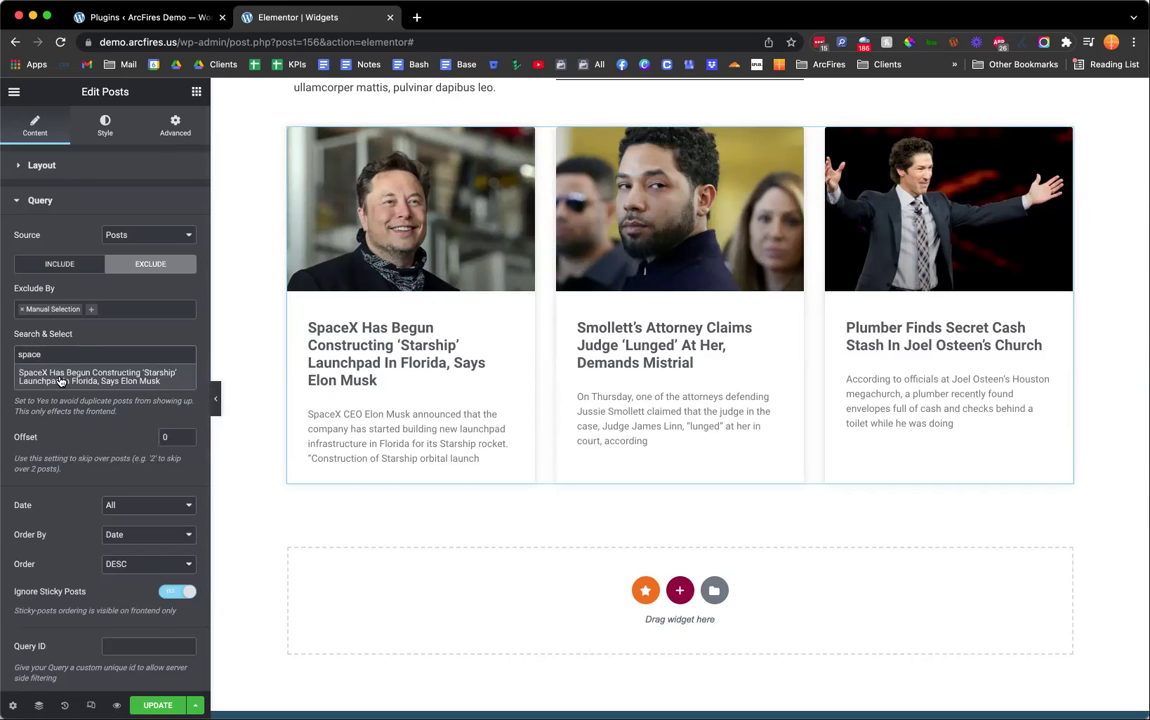
click(60, 378)
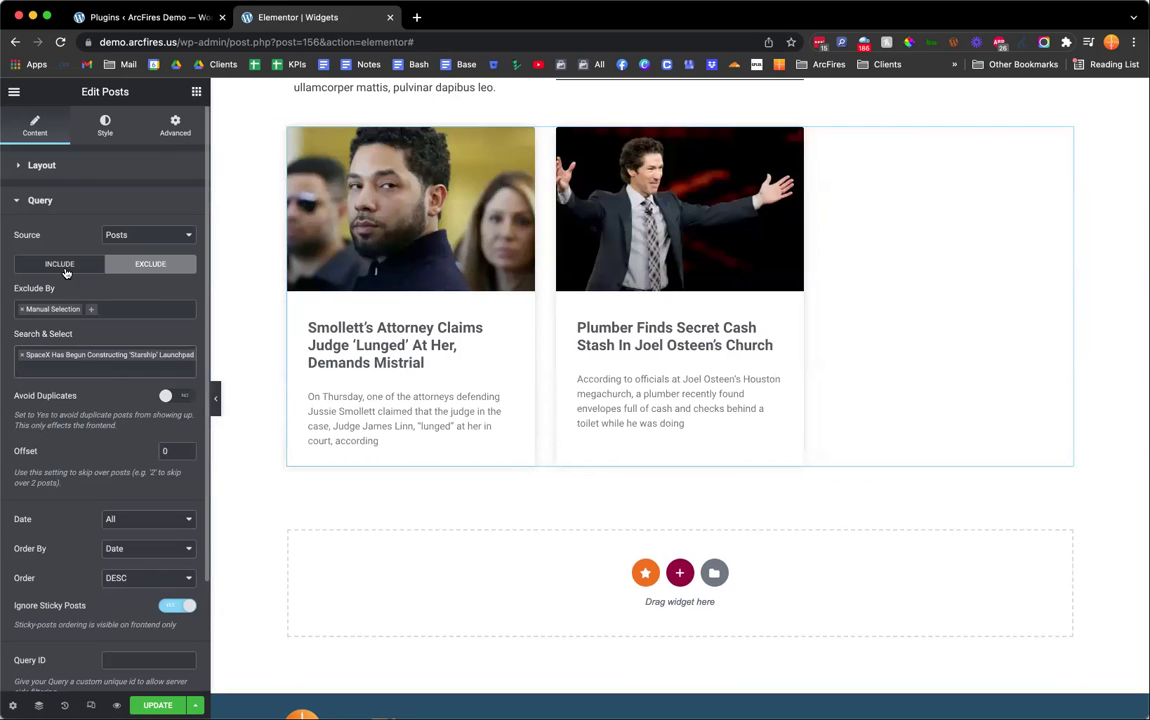
- Set the offset in the Posts query's exclude settings to 1
click(62, 265)
click(150, 264)
click(187, 452)
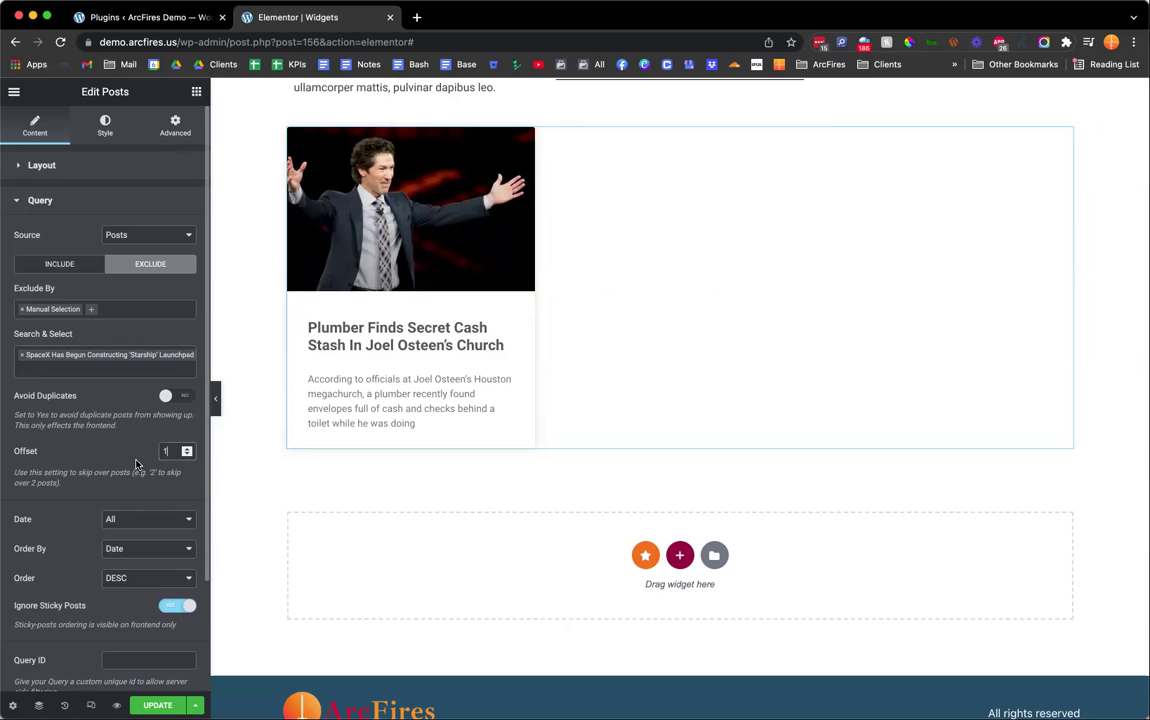
- Look over the remaining Posts query settings for both exclude and include, and the available pagination options, keeping pagination at None
scroll(146, 455, down, 3)
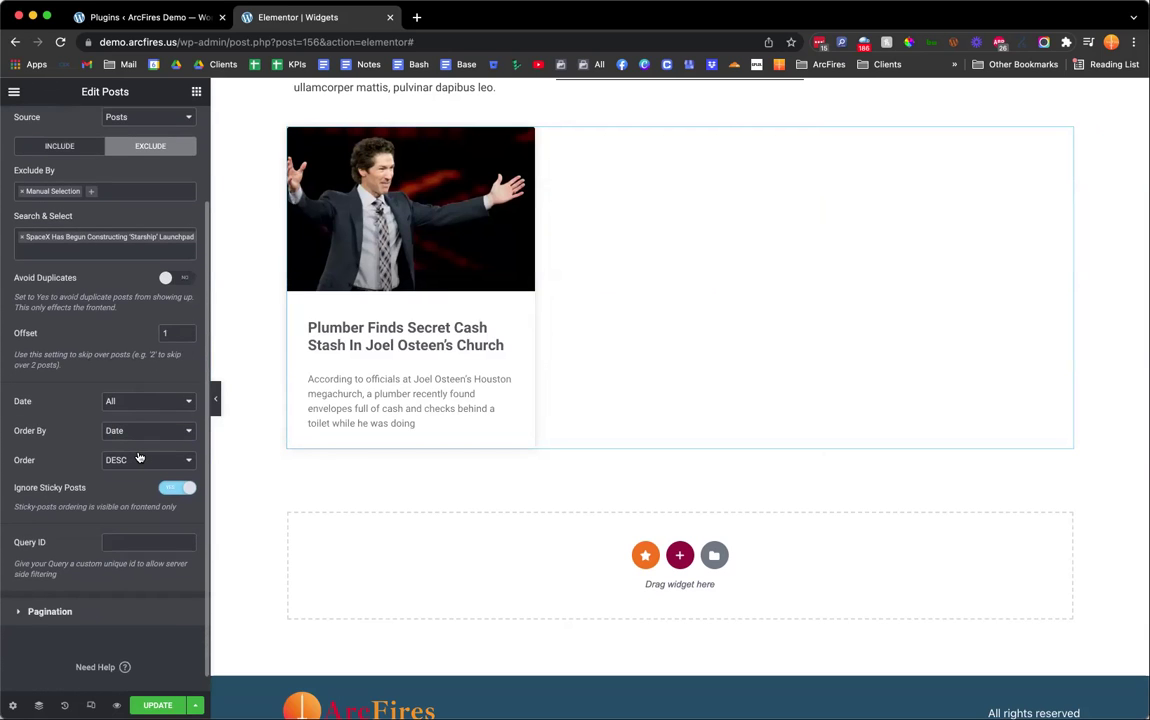
scroll(139, 457, up, 3)
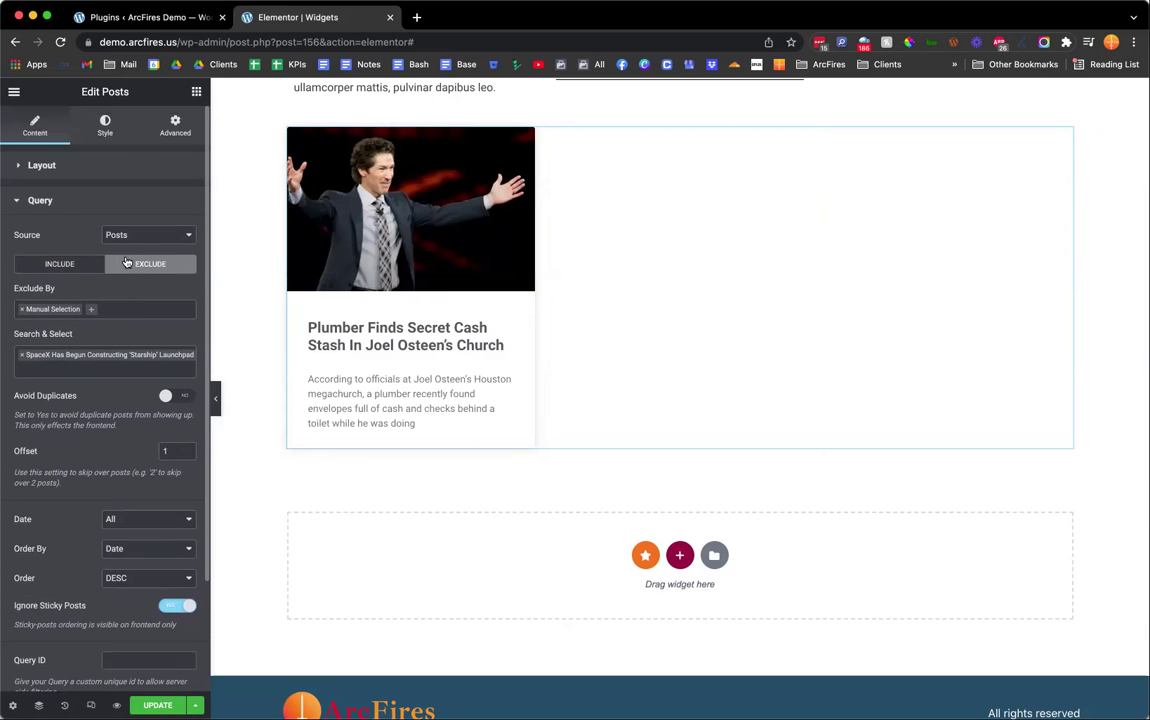
click(83, 266)
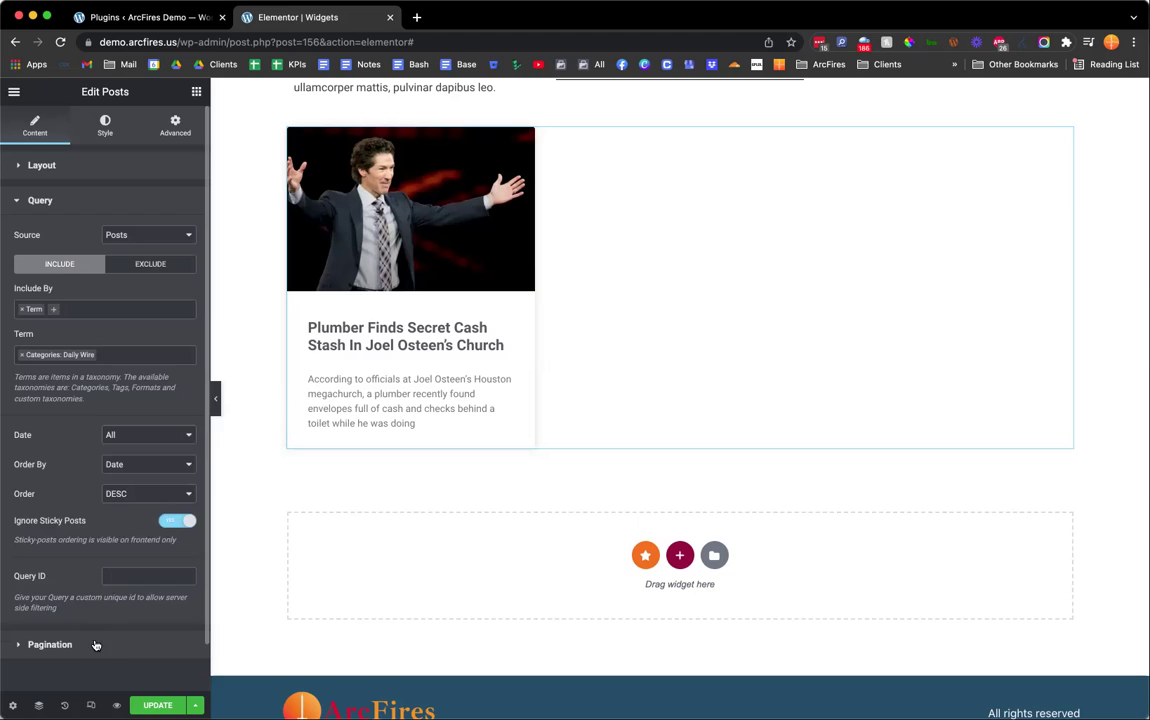
click(96, 640)
click(148, 270)
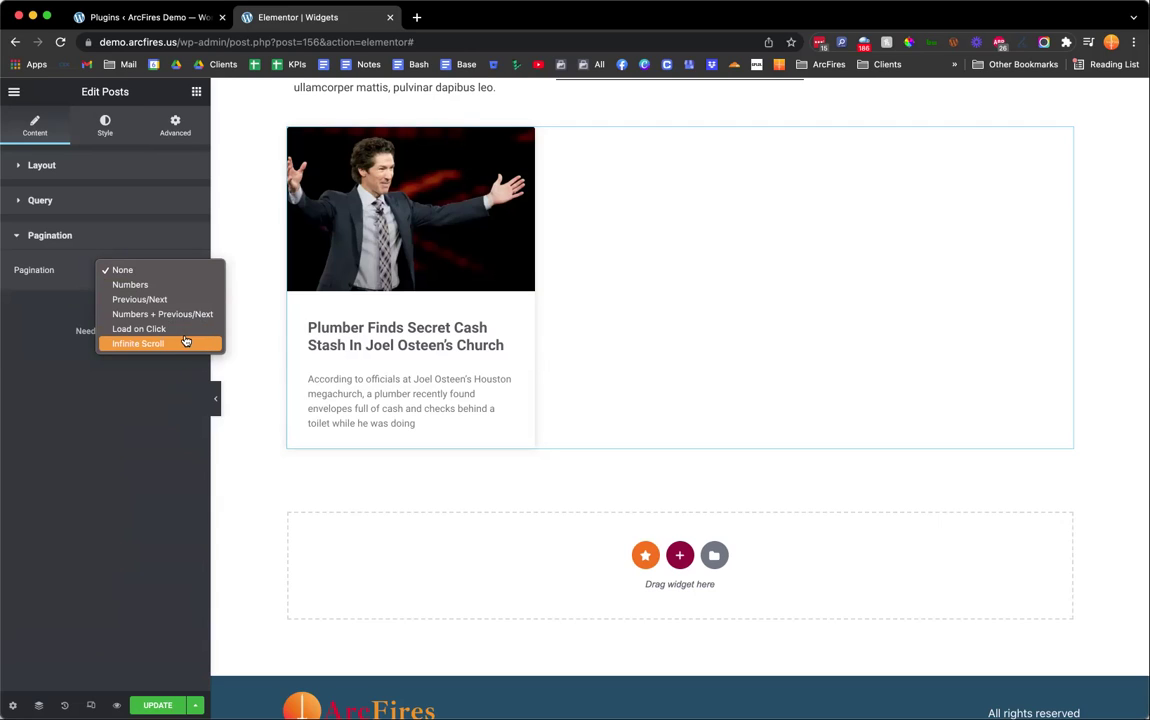
click(143, 392)
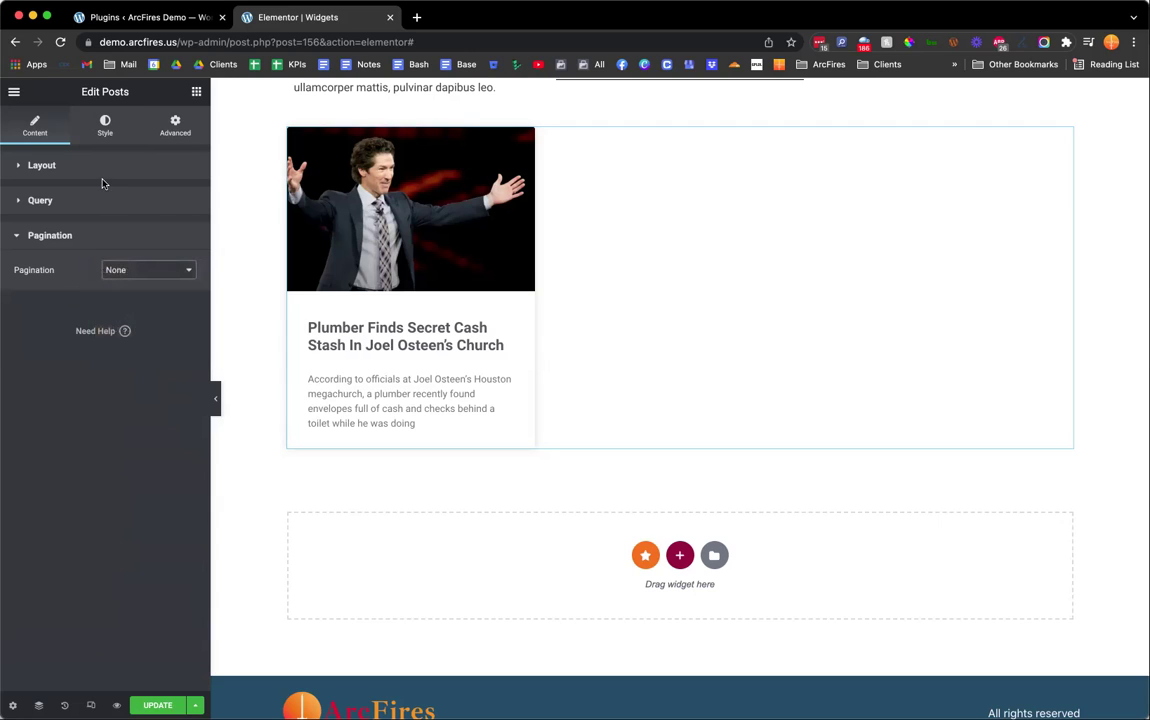
click(90, 235)
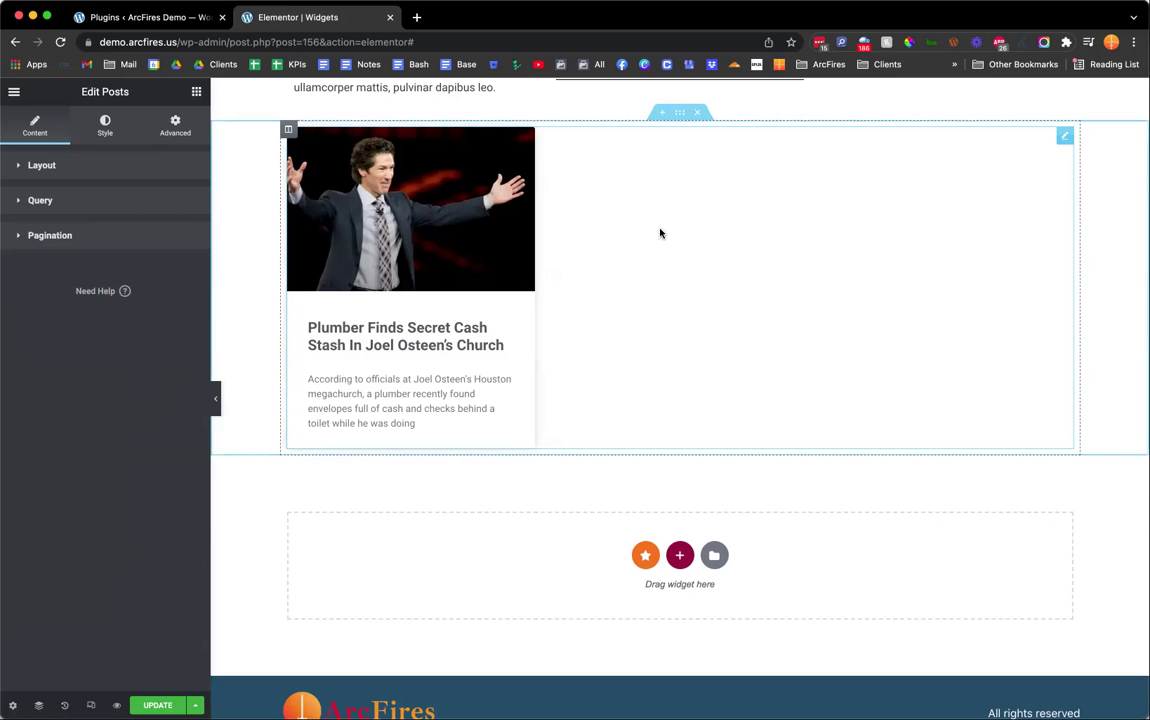
- Set the Posts widget to 1 post per page in its layout settings, trying a single column and returning to 3 columns
click(55, 165)
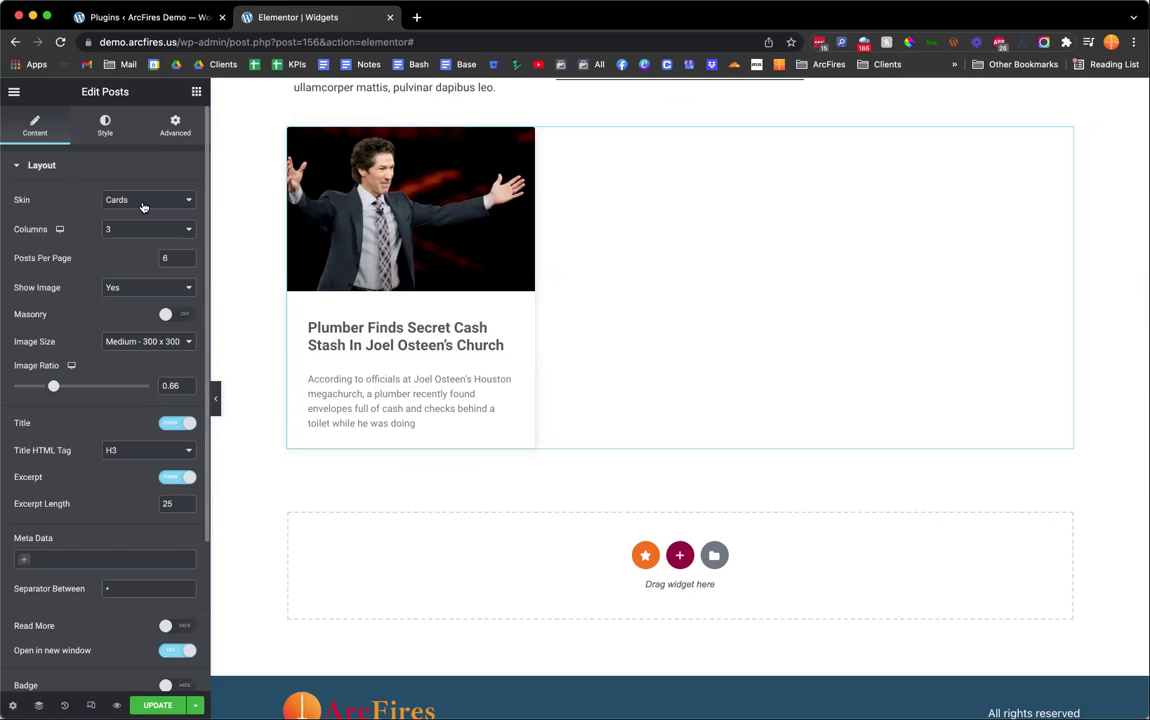
click(149, 229)
click(149, 199)
click(157, 231)
click(154, 258)
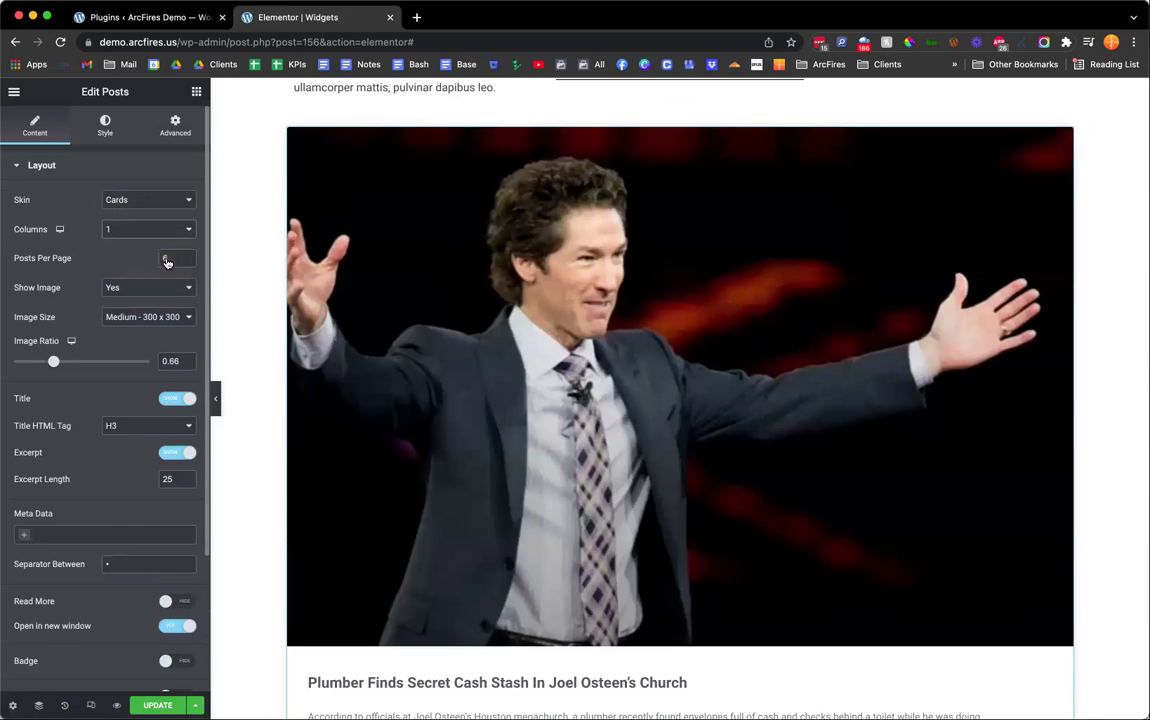
click(175, 258)
key(BackSpace)
text(1)
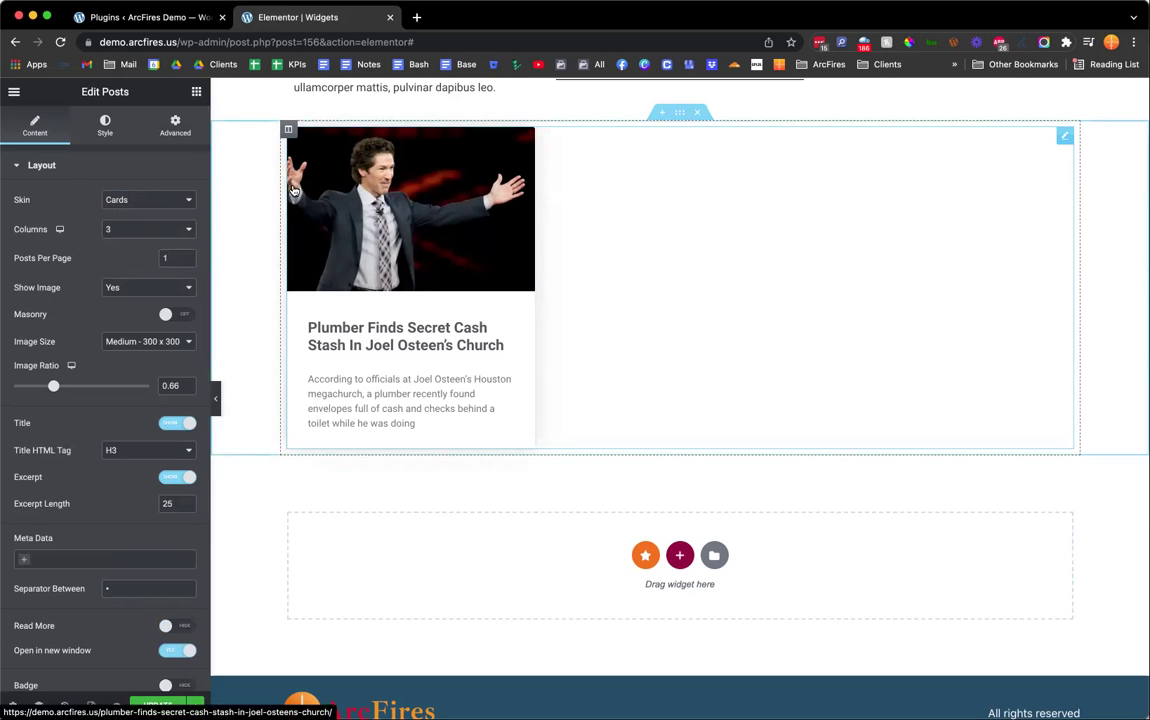
- Add a Slides widget from the Pro elements directly below the Posts widget
click(196, 91)
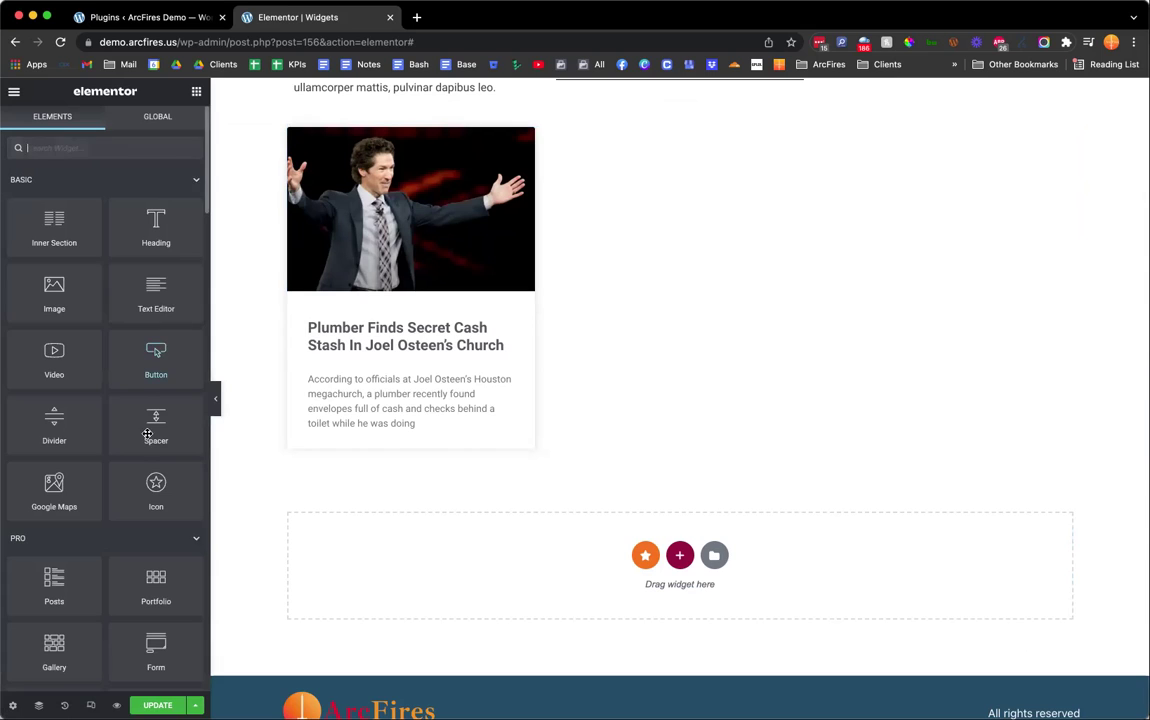
scroll(144, 446, down, 4)
scroll(144, 446, down, 3)
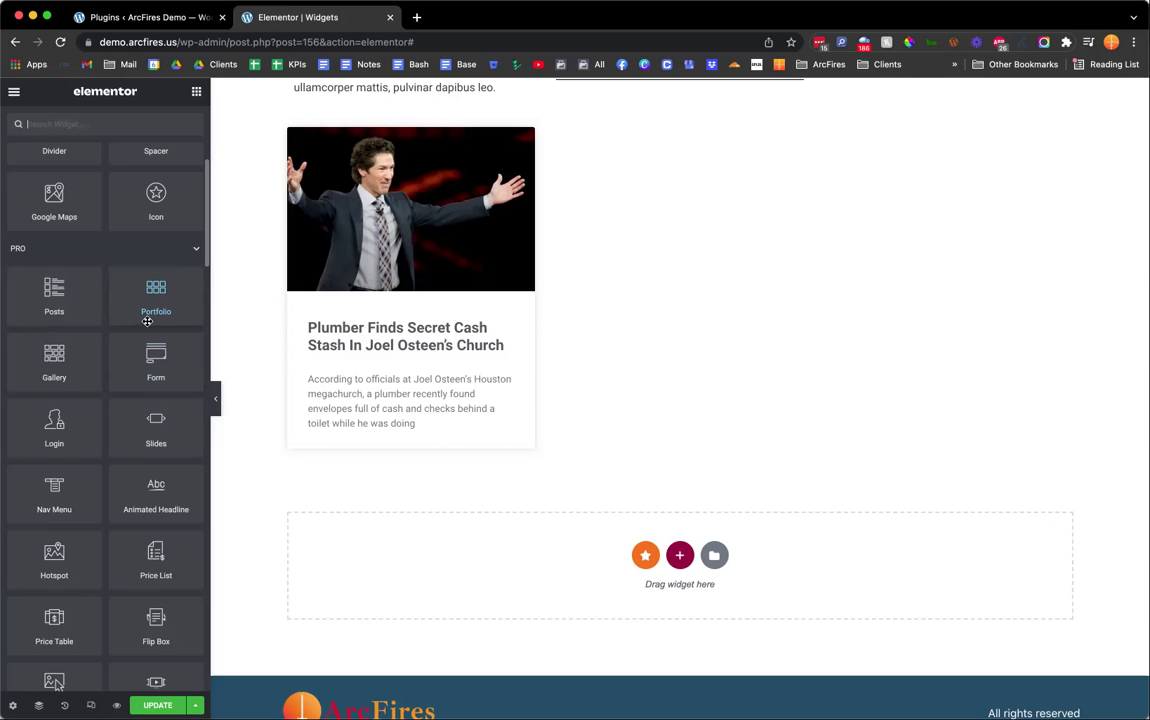
drag(157, 447, 562, 298)
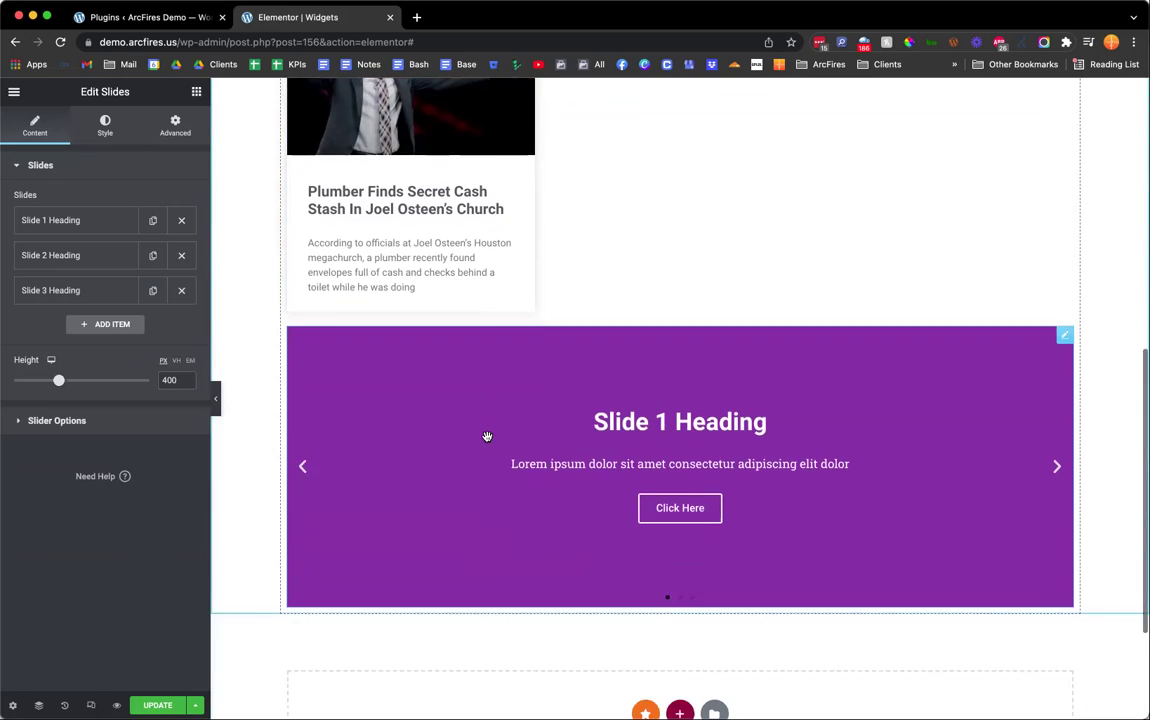
- Reduce the Slides widget's height to about 316 px, then change the height unit to VH and set it to 45
mouse_move(56, 386)
mouse_down()
mouse_move(95, 386)
mouse_move(47, 386)
mouse_up()
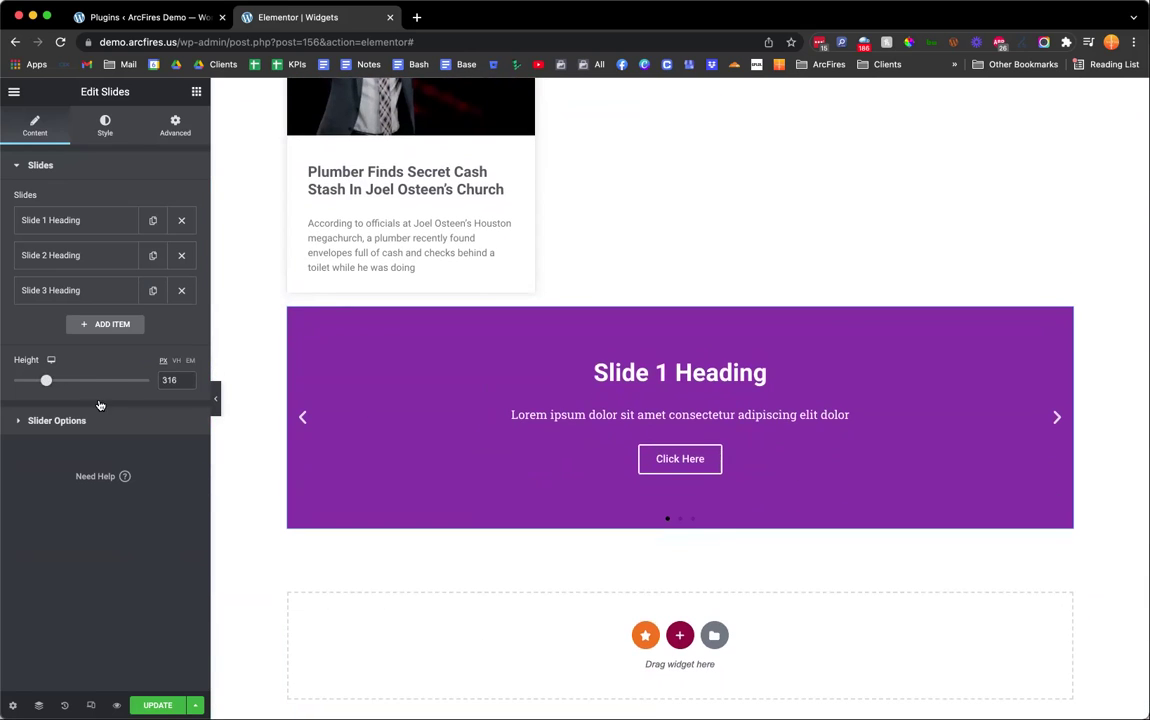
click(176, 360)
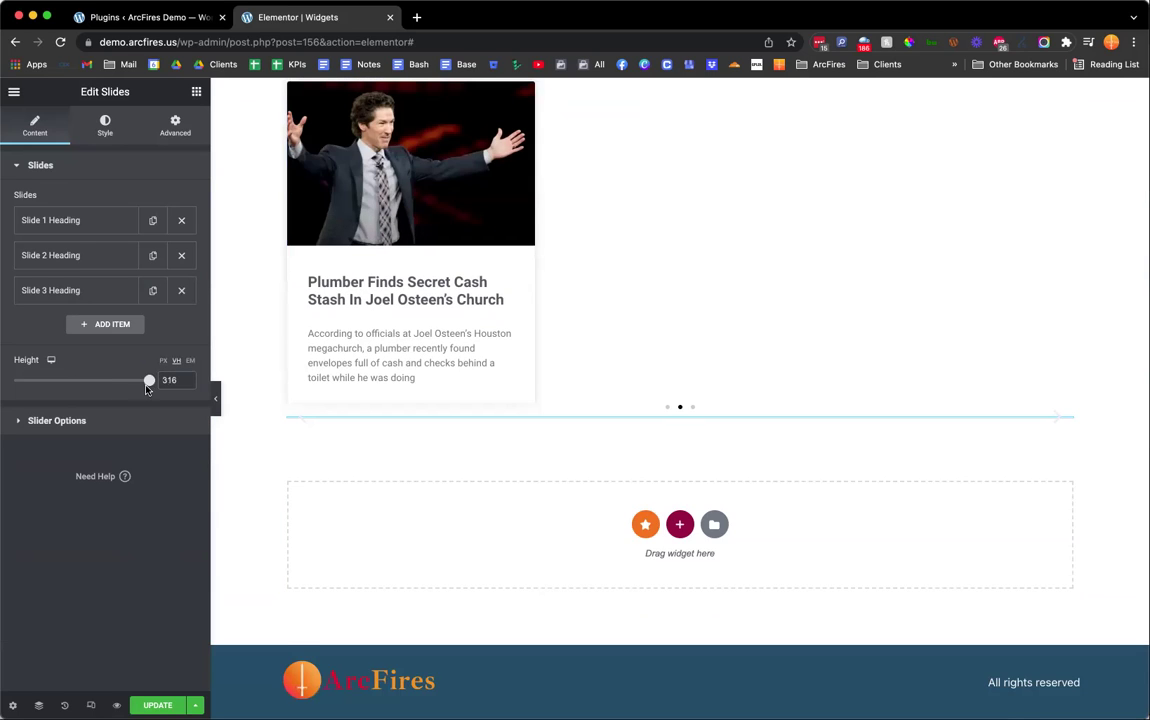
drag(146, 388, 66, 395)
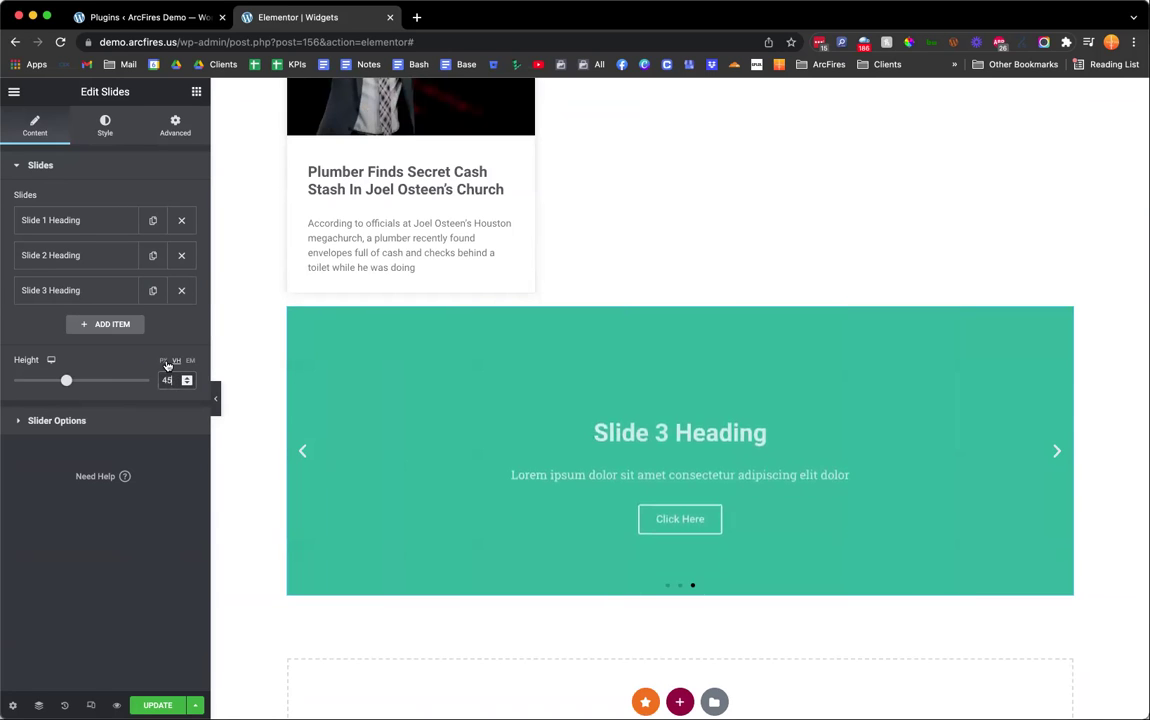
- Try the Slides height in pixels with values of 100 and 45, then return the unit to VH
click(164, 361)
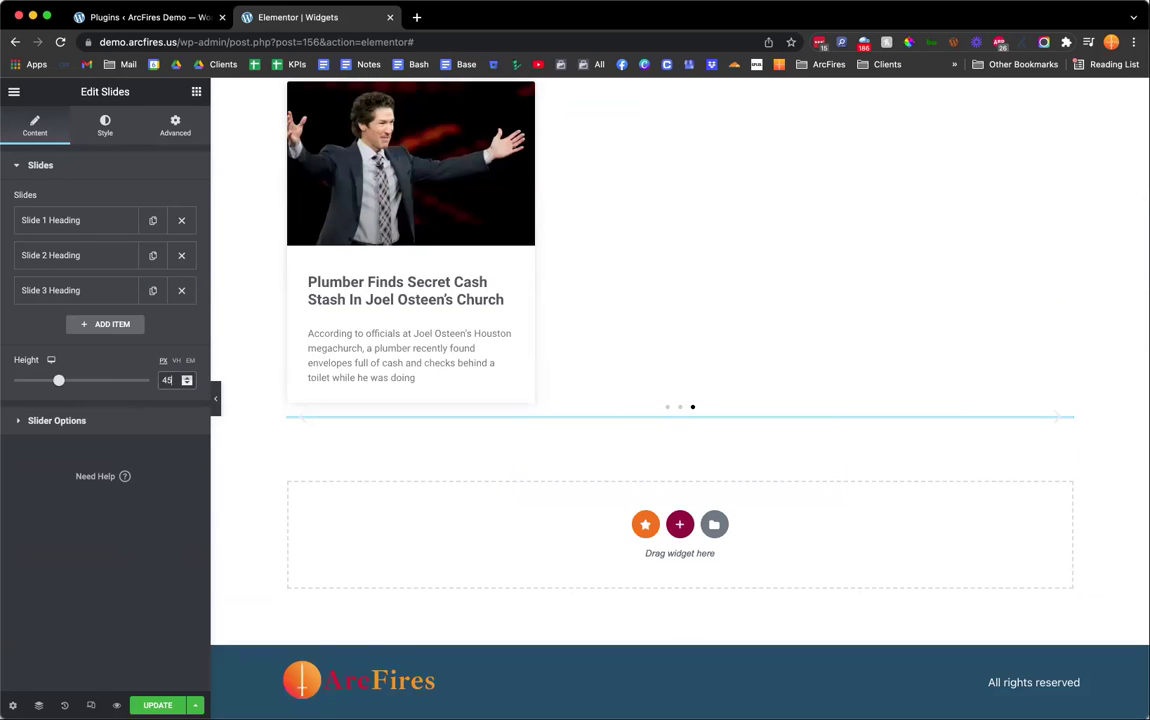
key(BackSpace)
key(BackSpace)
text(100)
key(BackSpace)
key(BackSpace)
key(BackSpace)
text(45)
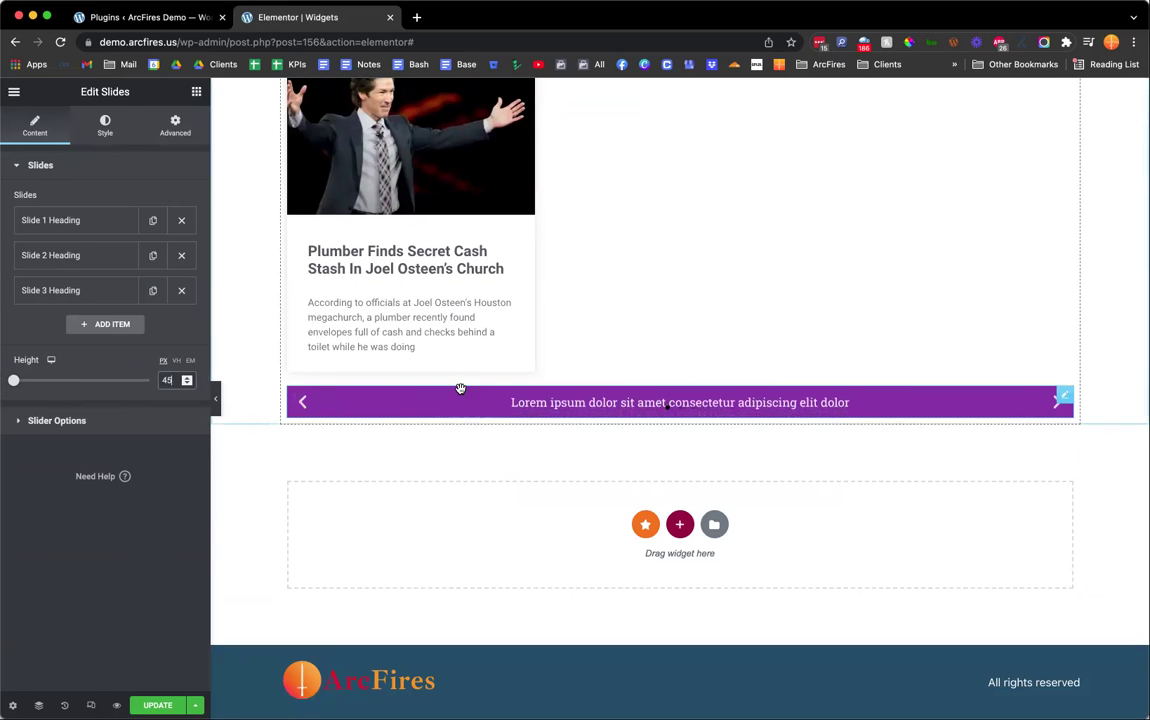
click(177, 362)
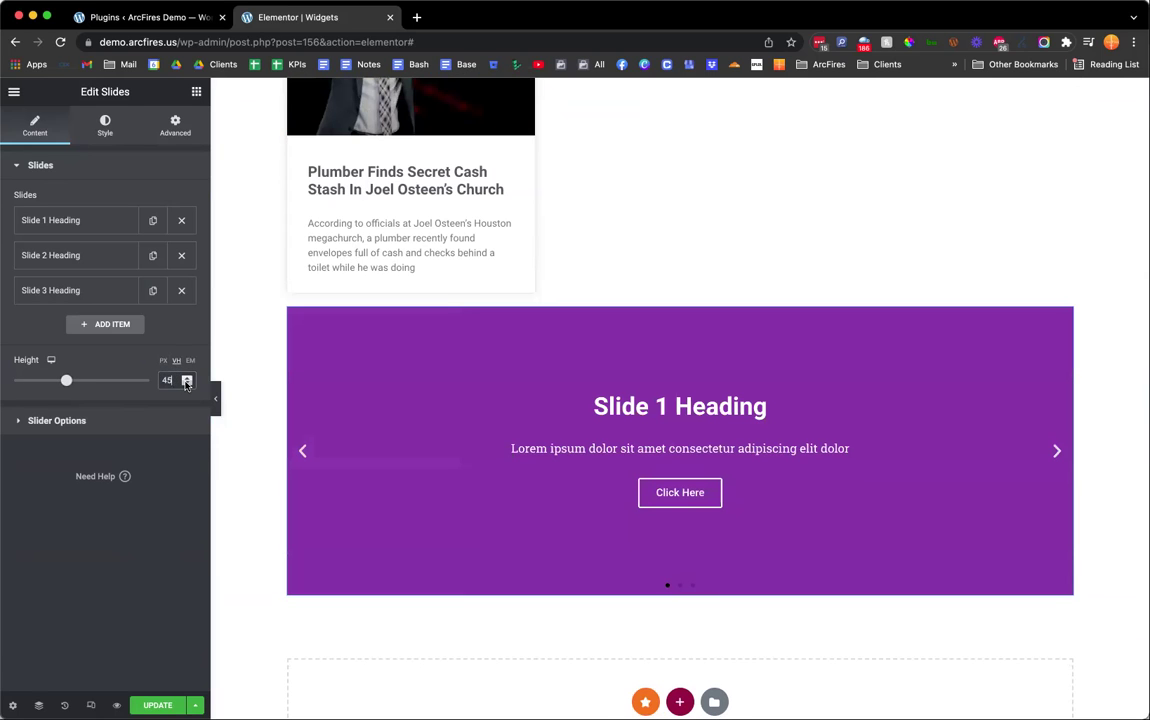
- Look over the Slides widget's slider options, slide list and style settings
click(140, 420)
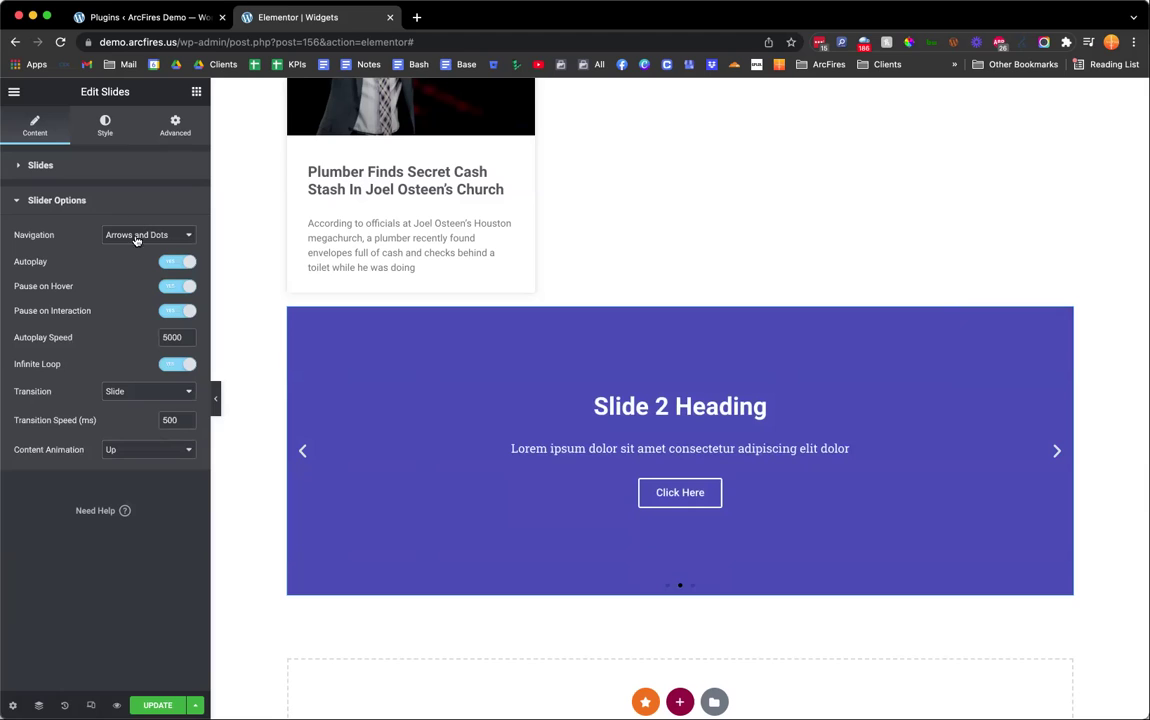
click(101, 164)
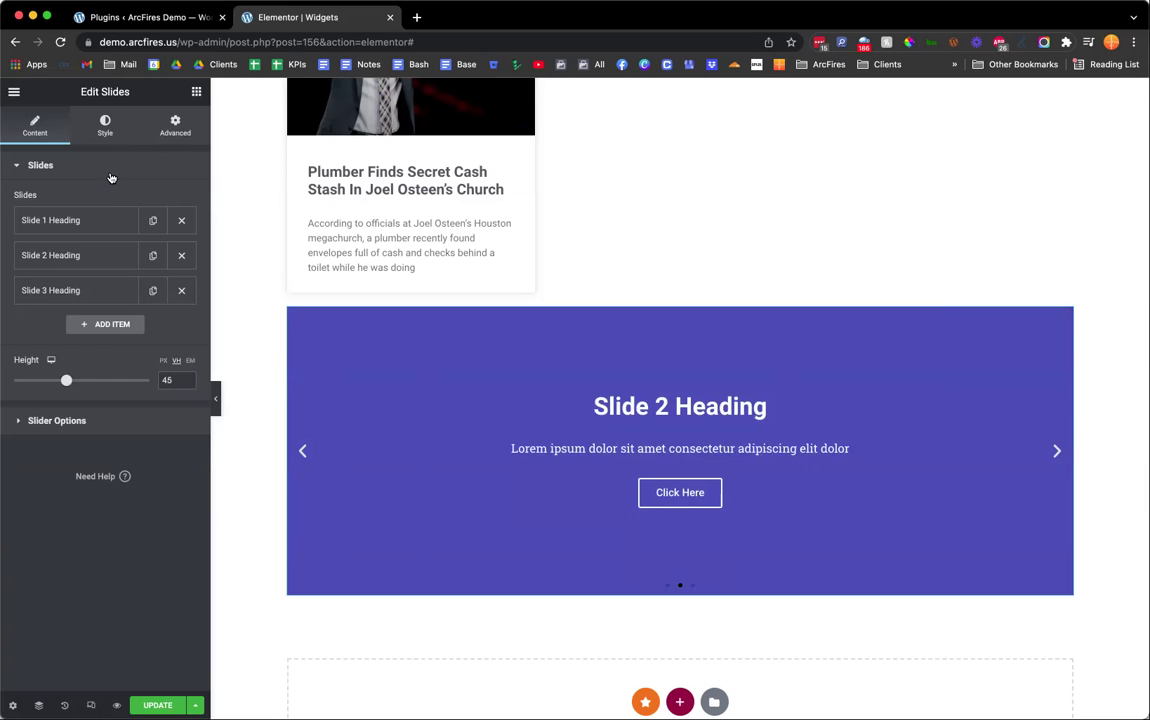
click(101, 166)
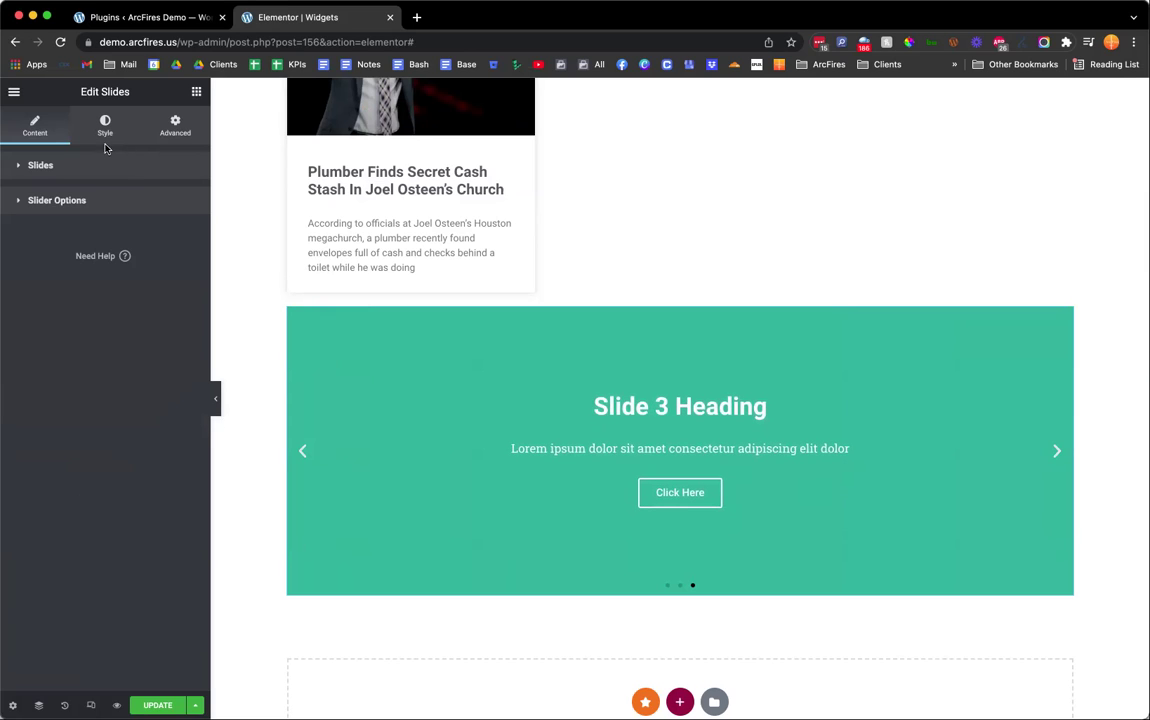
click(97, 127)
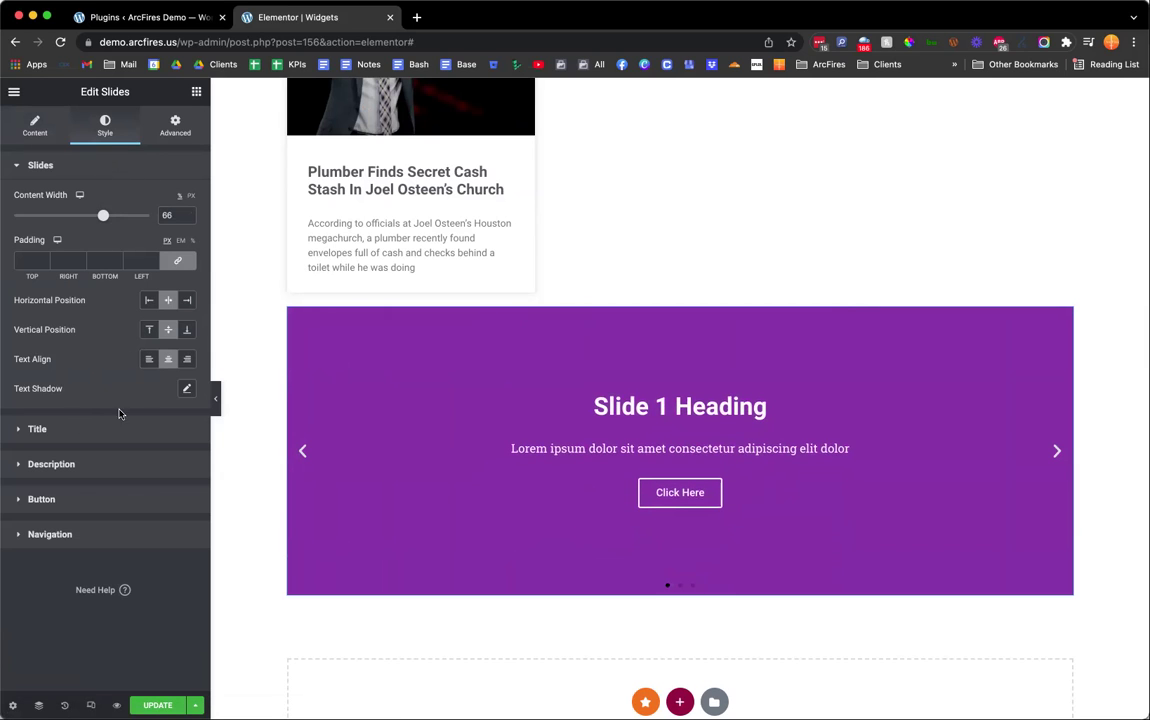
- Delete the Slide 3 Heading item from the Slides widget and add a new default slide in its place
click(60, 139)
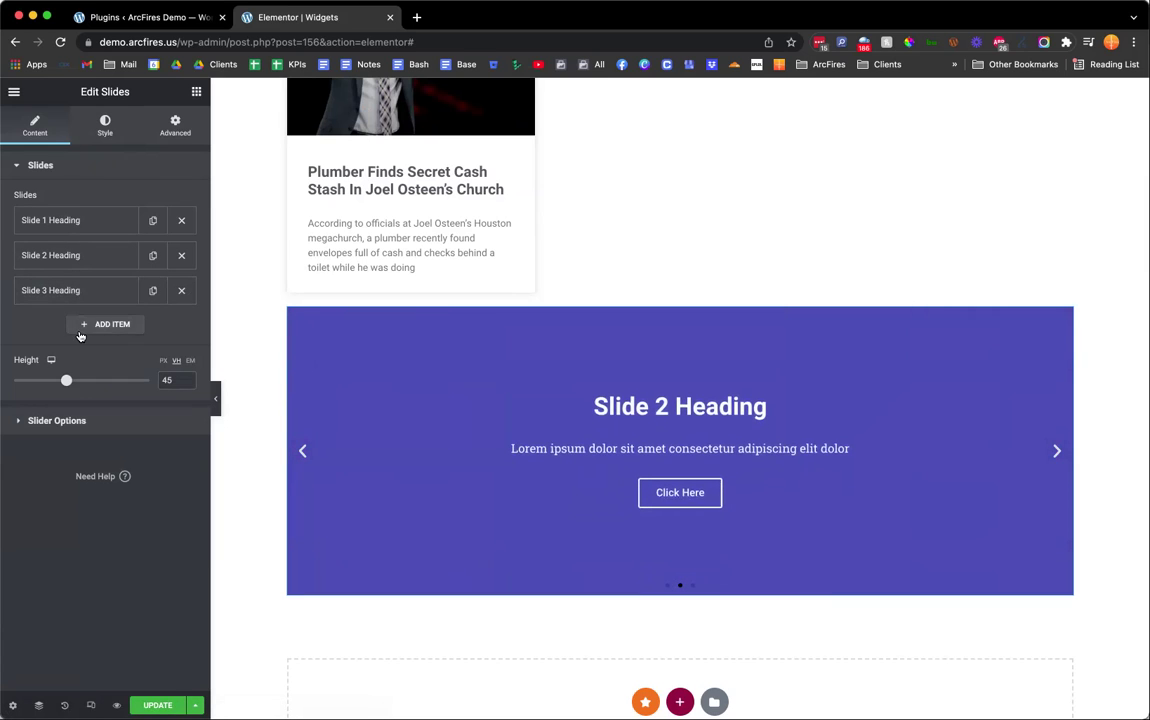
click(181, 290)
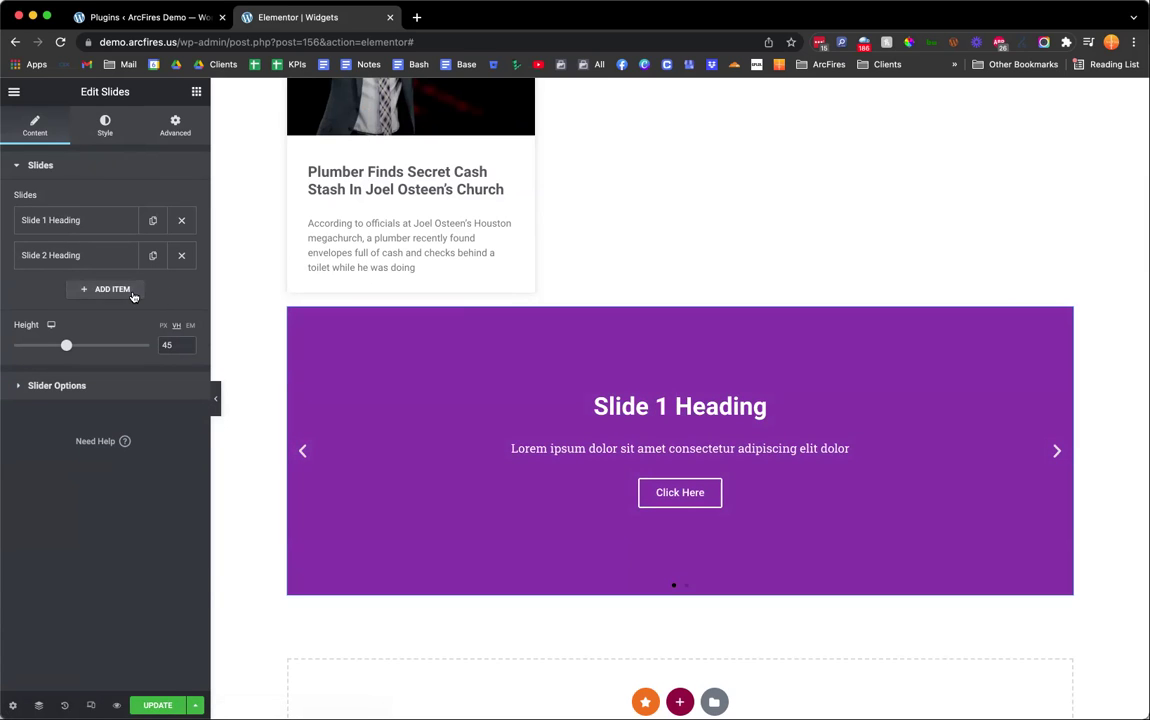
click(112, 289)
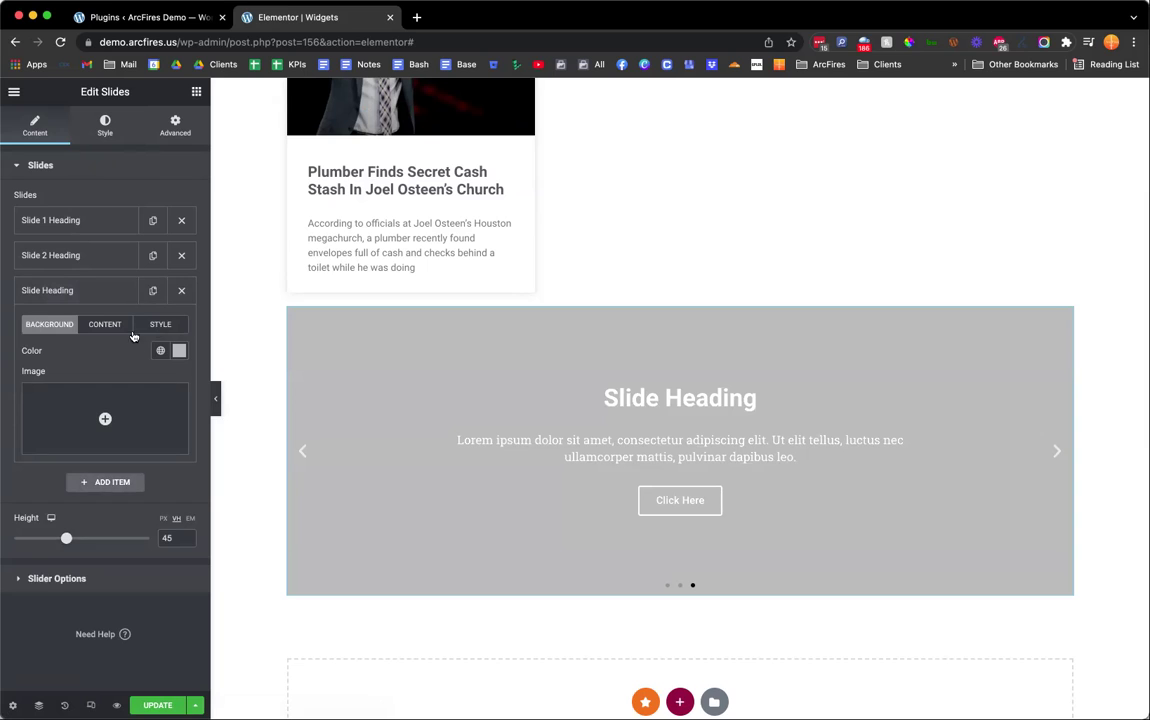
click(131, 293)
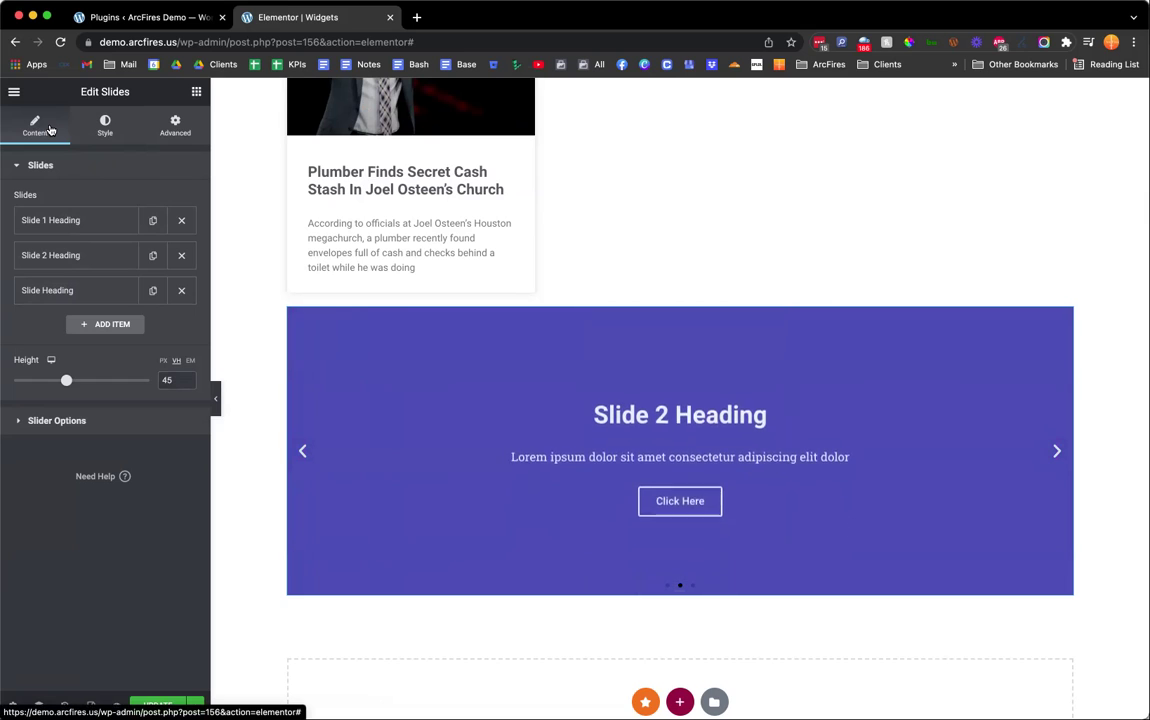
- Add a Nav Menu widget from the Pro elements between the Posts and Slides widgets
click(196, 91)
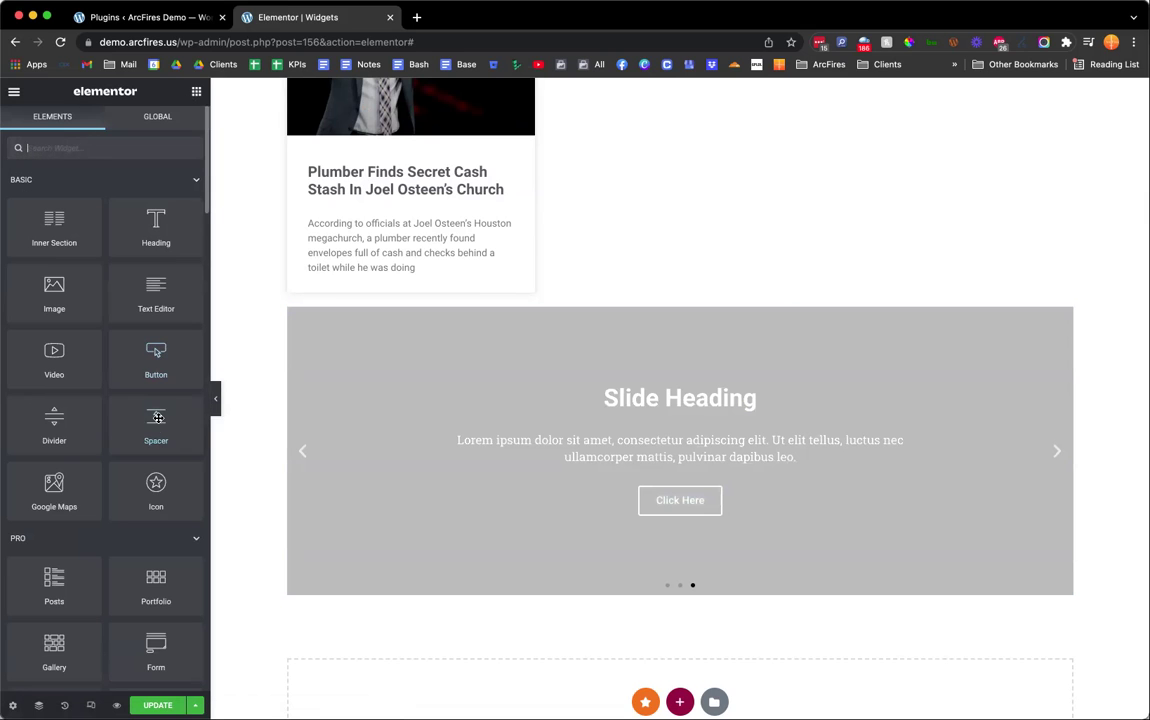
scroll(142, 471, down, 5)
scroll(142, 471, down, 3)
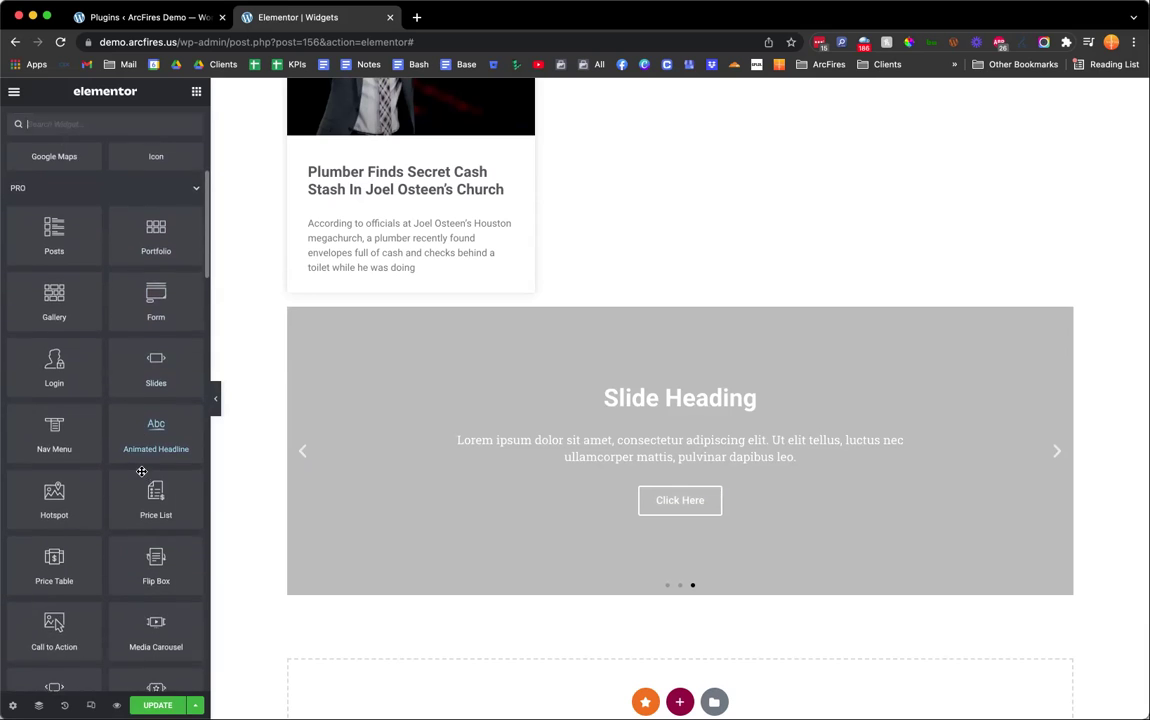
scroll(100, 424, down, 2)
drag(70, 377, 465, 330)
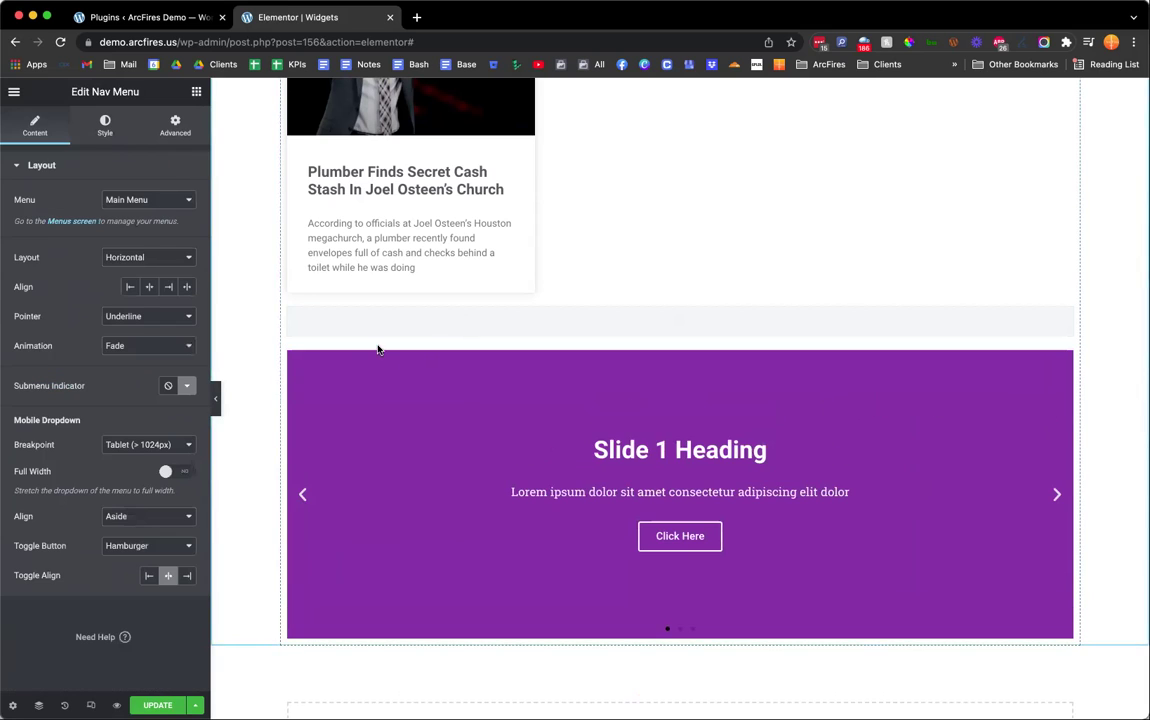
- Try the Vertical layout for the Nav Menu, look at the other layout choices, and return it to Horizontal
click(170, 257)
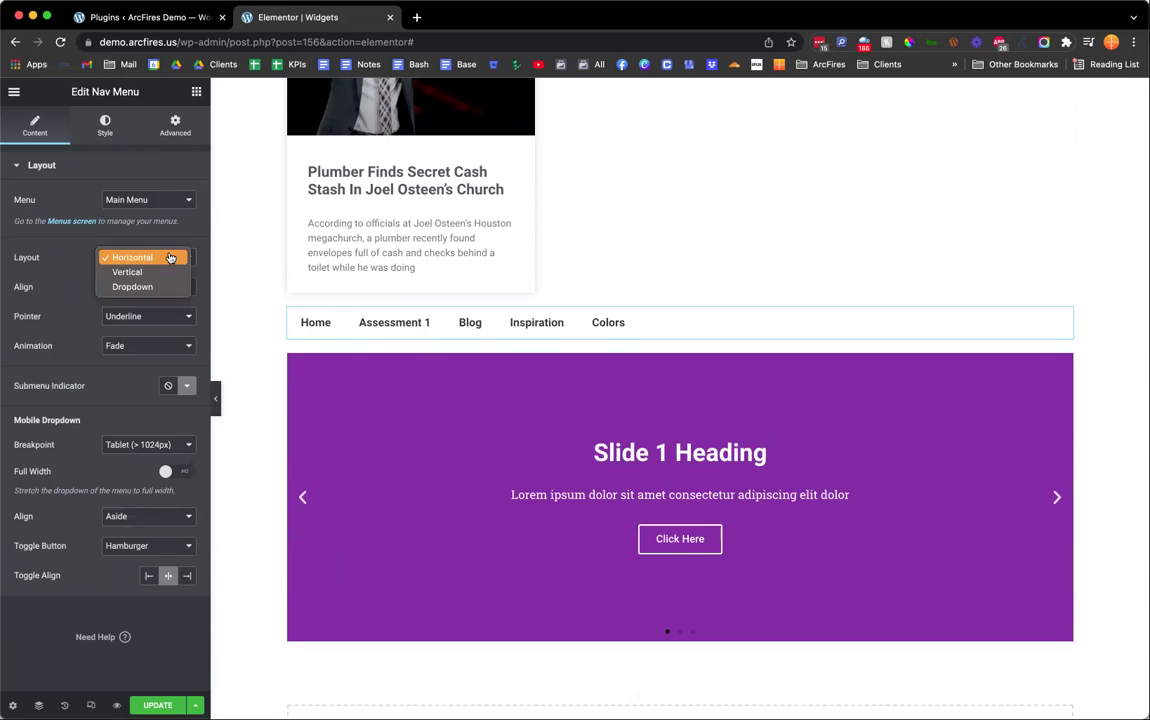
click(166, 270)
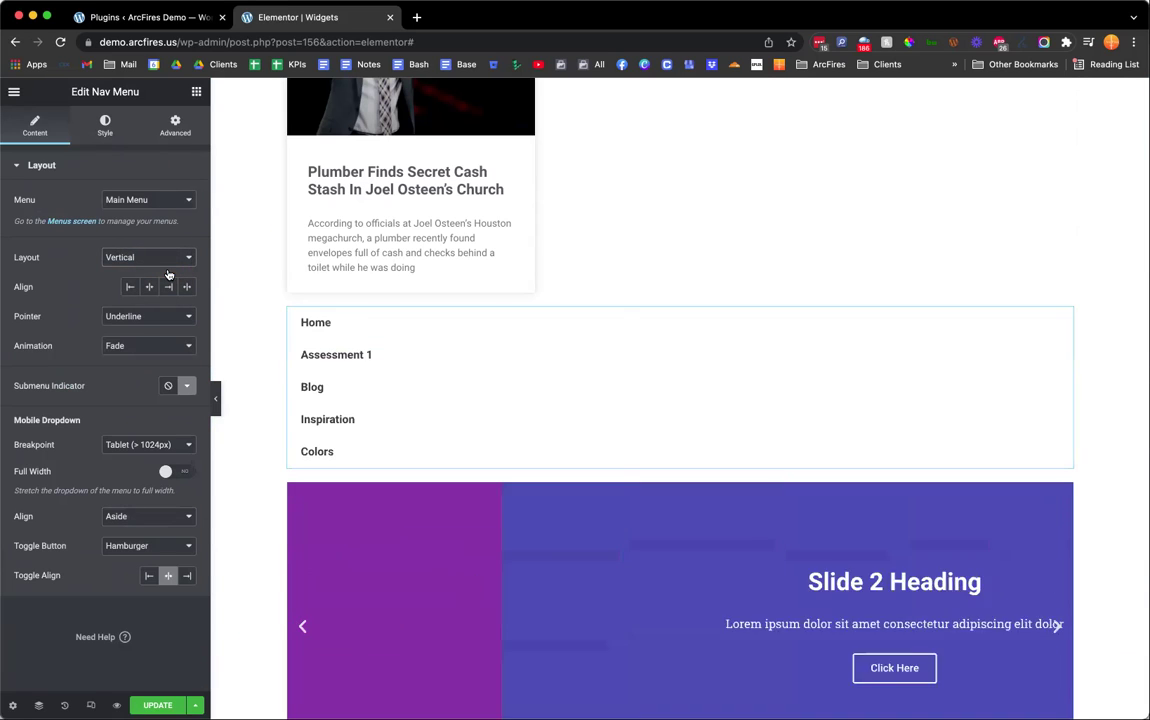
click(163, 258)
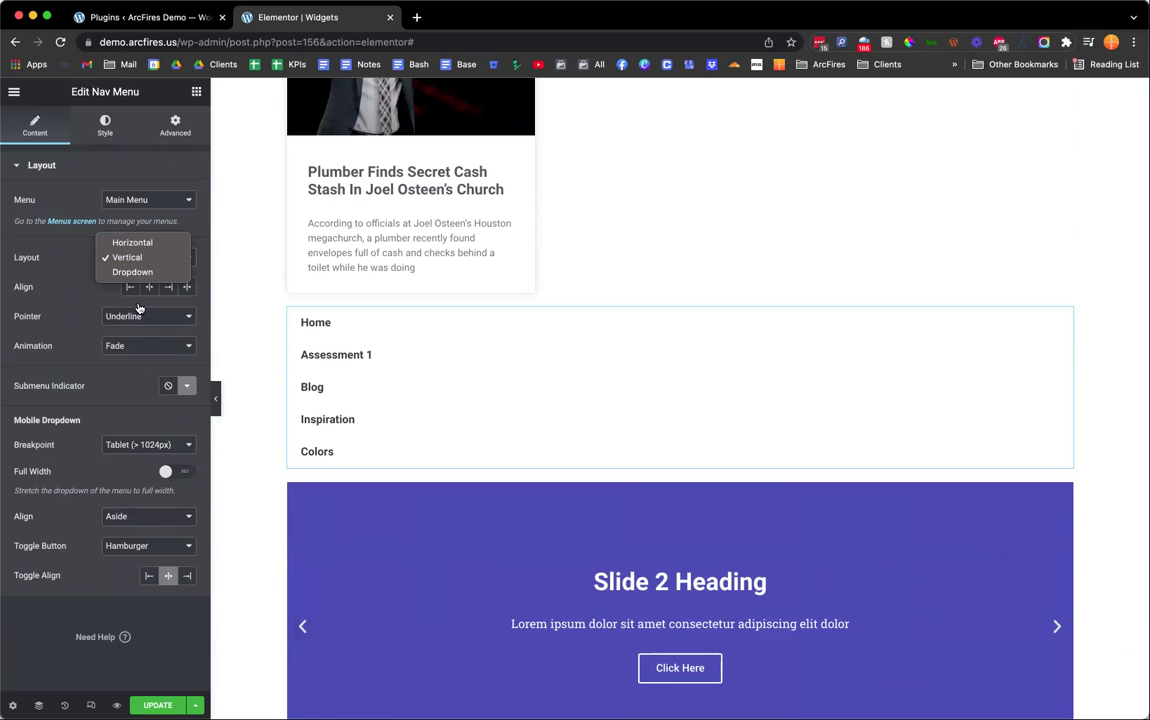
click(70, 258)
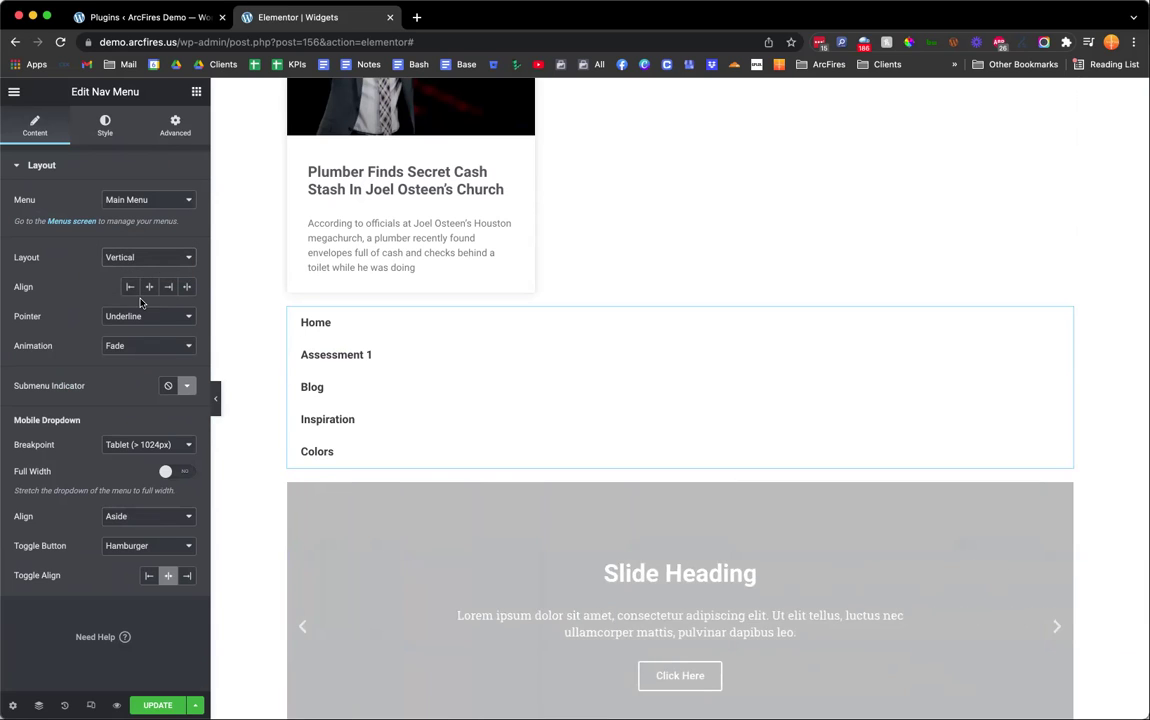
click(163, 258)
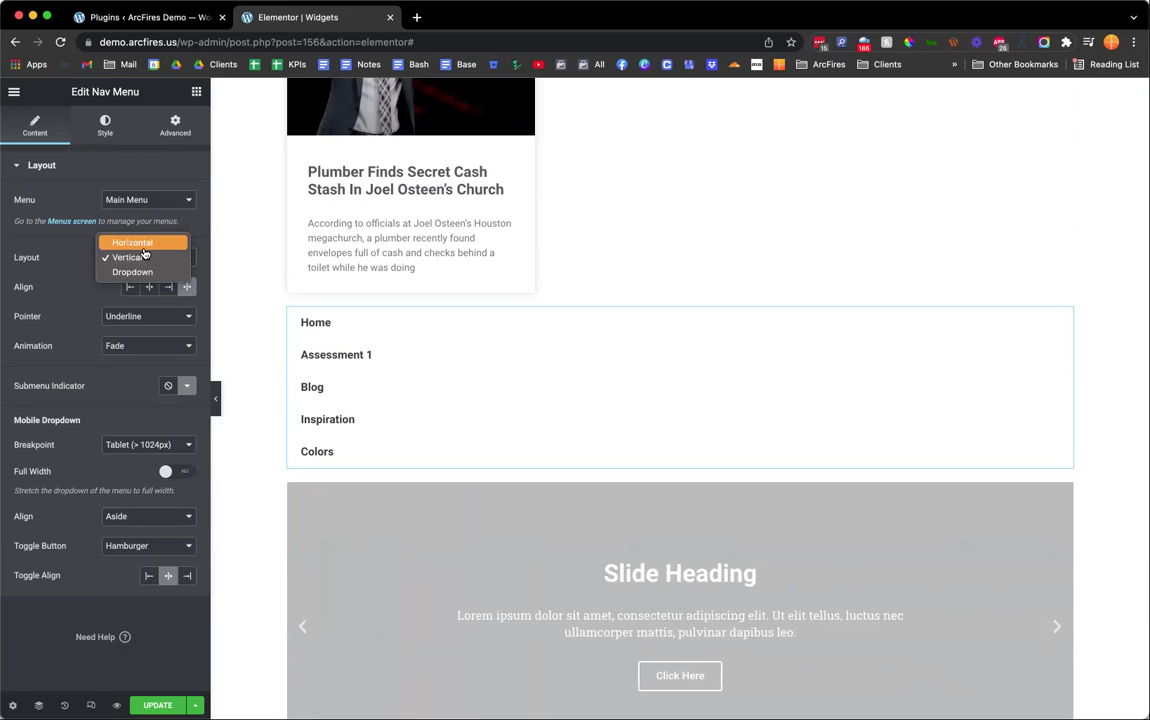
click(150, 243)
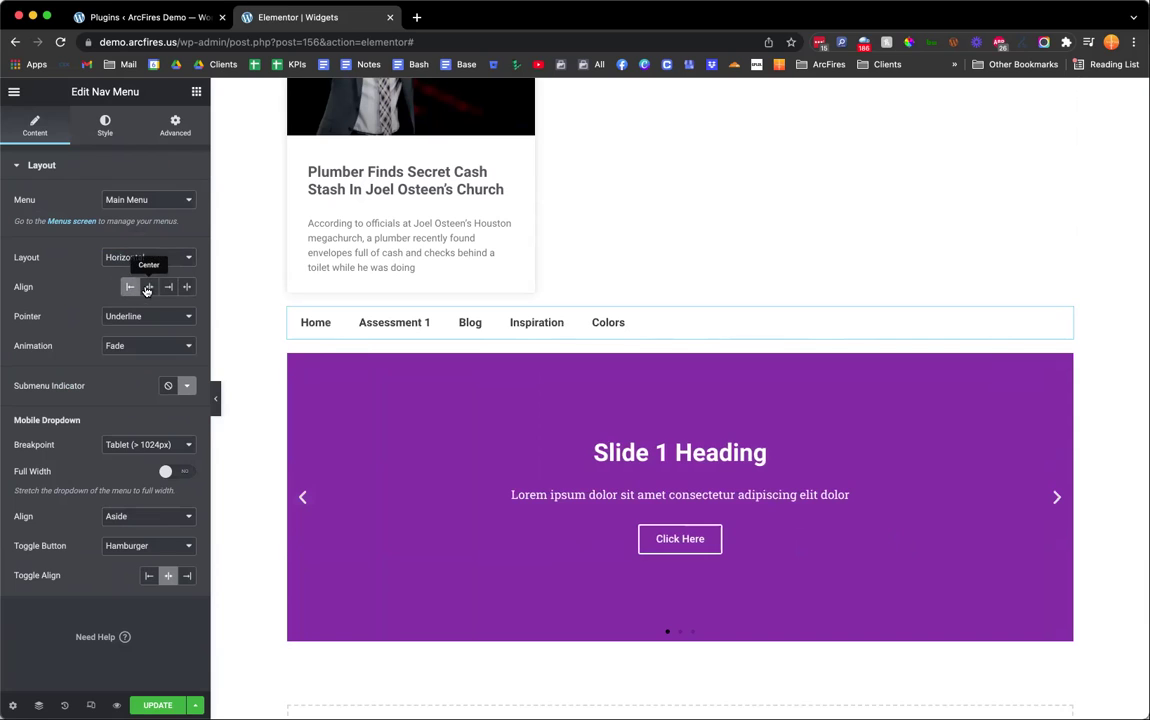
- Try the alignment options for the Nav Menu and set it to Stretch
click(186, 288)
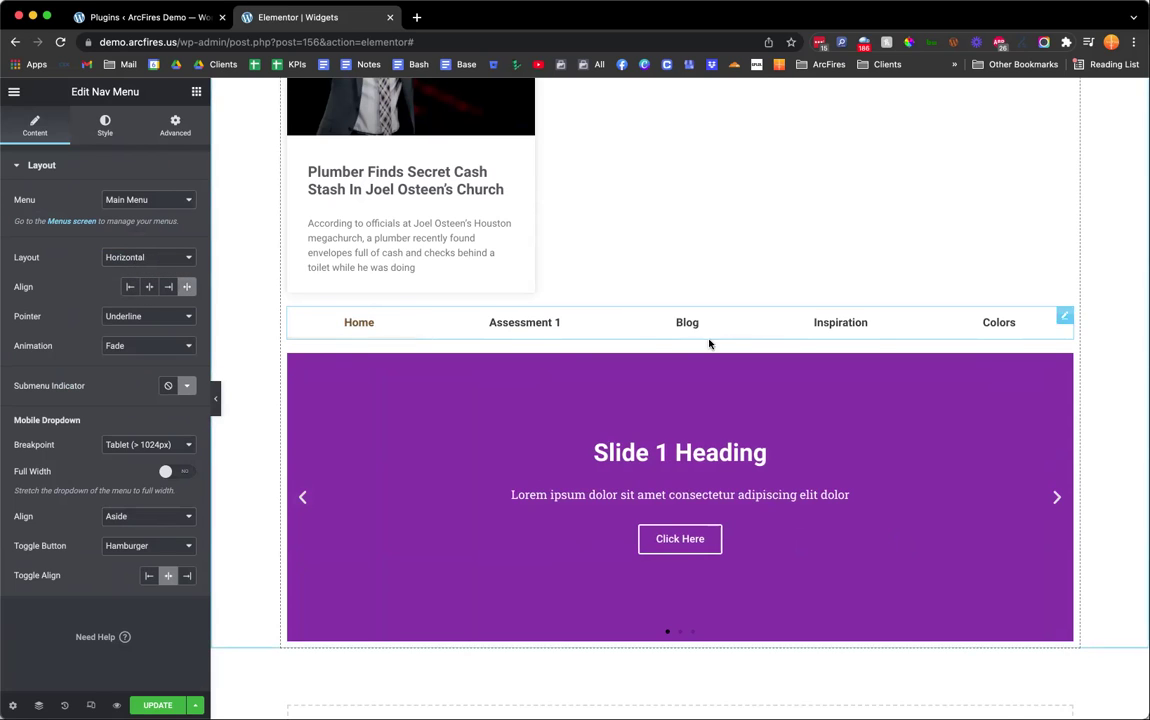
click(150, 288)
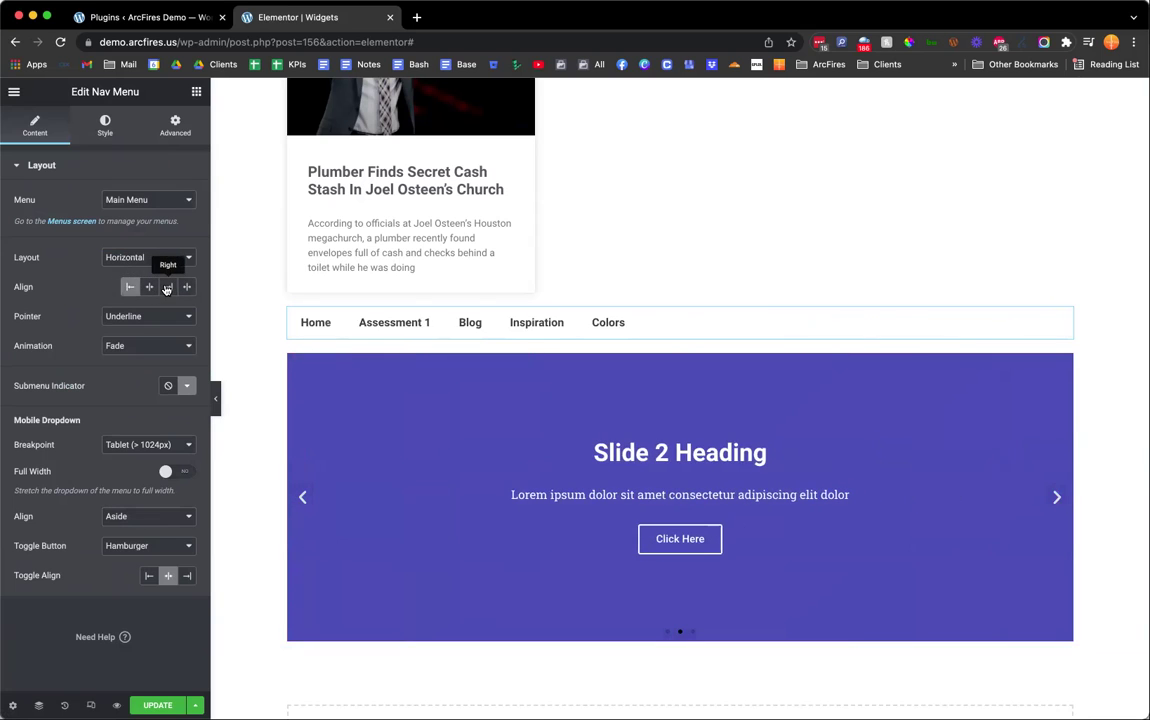
click(168, 288)
click(149, 288)
click(187, 288)
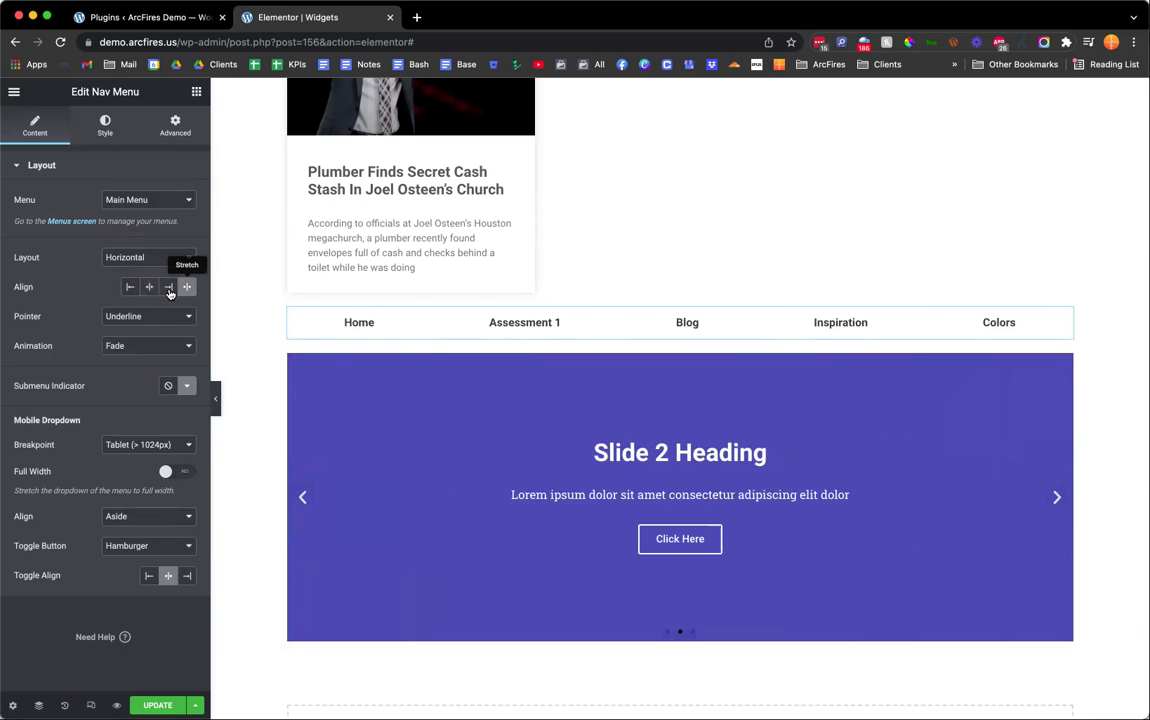
- Try the Background pointer style on the Nav Menu and return it to Underline
click(125, 316)
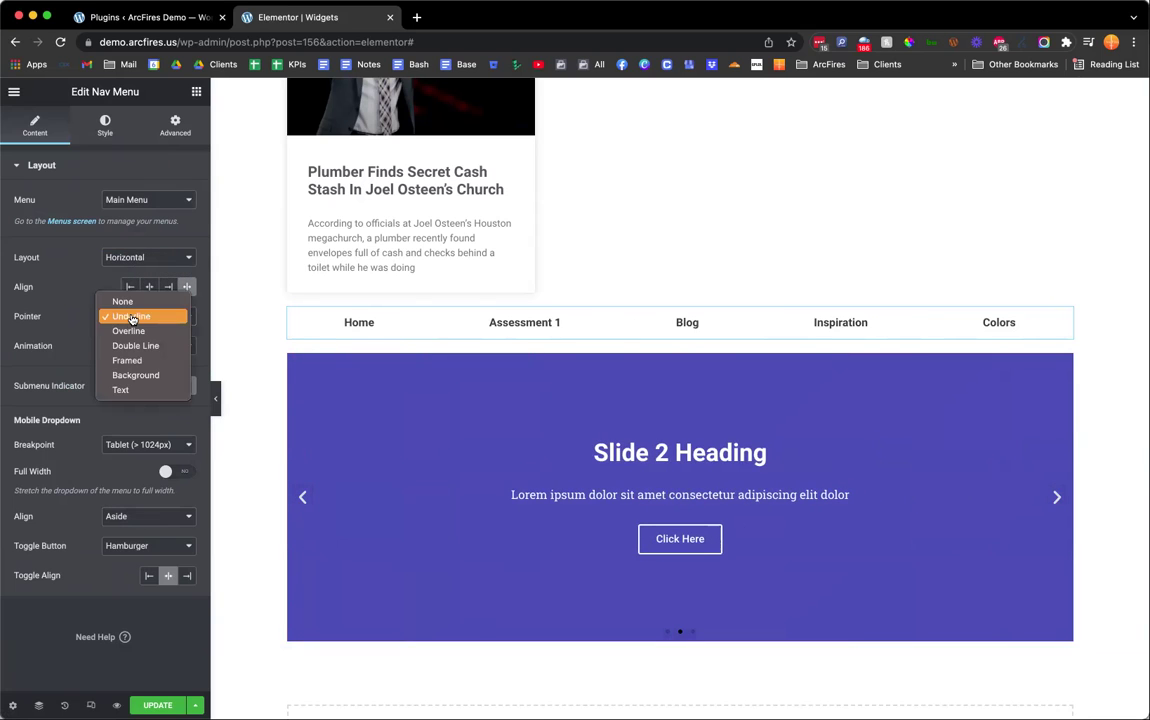
click(136, 375)
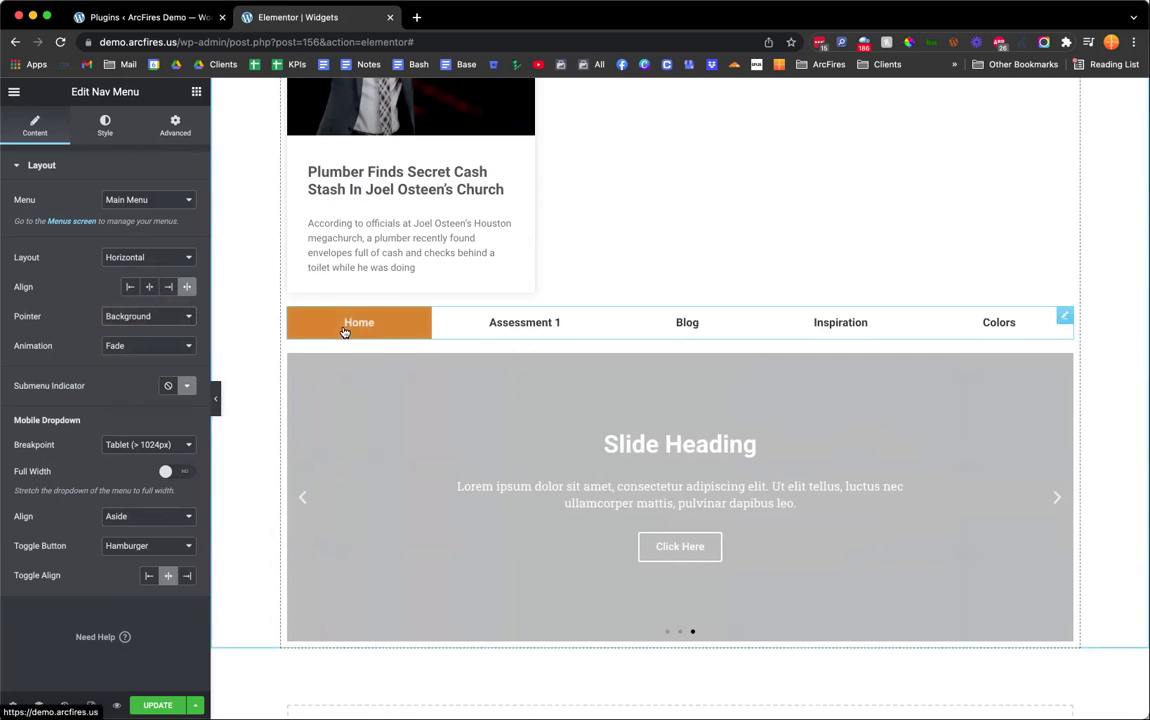
click(140, 315)
click(140, 257)
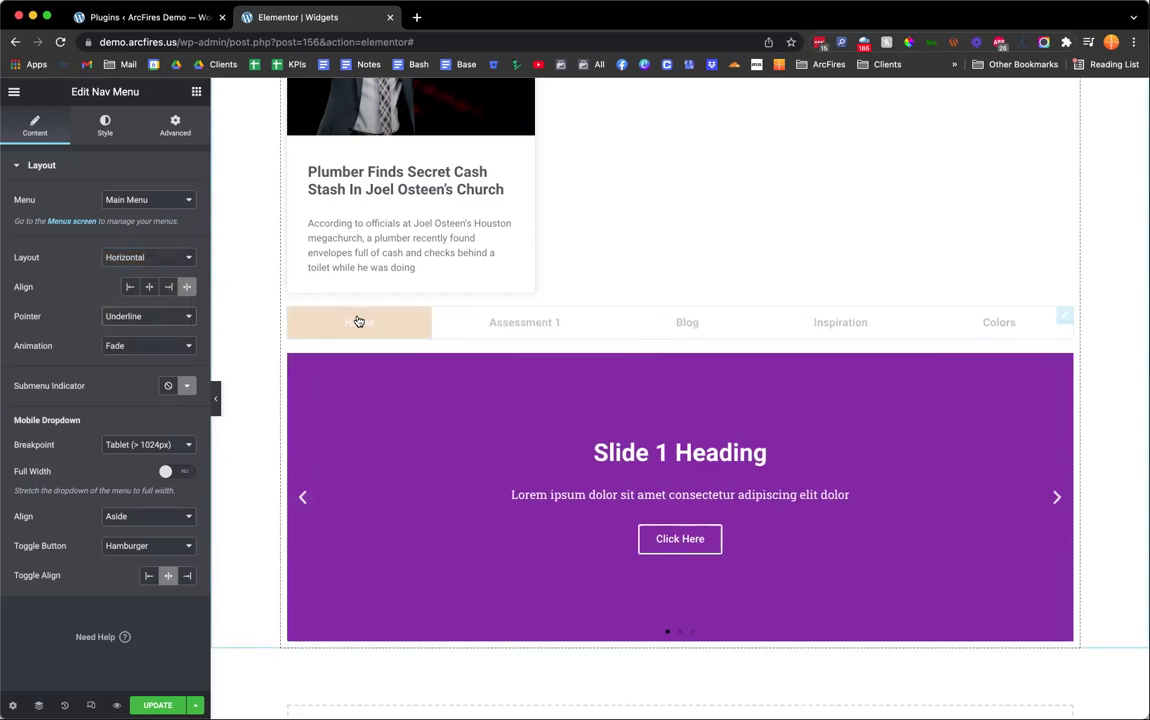
- Set the Nav Menu's pointer to Framed and its animation to Grow
click(150, 316)
click(155, 361)
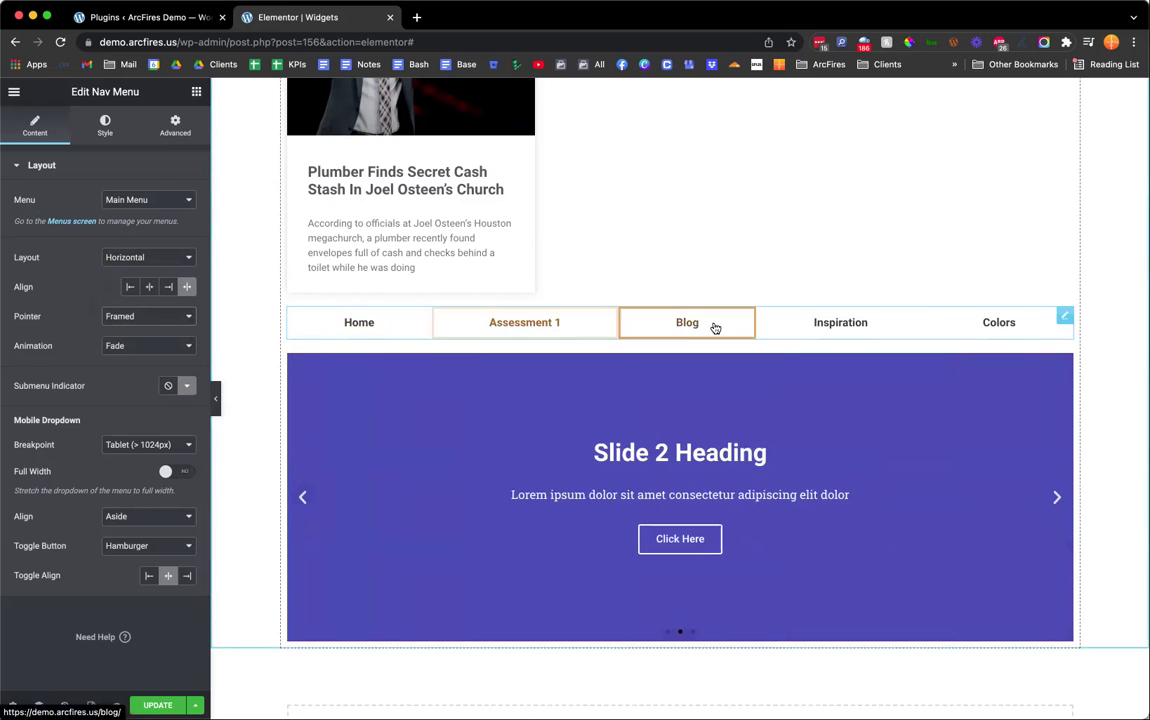
click(126, 345)
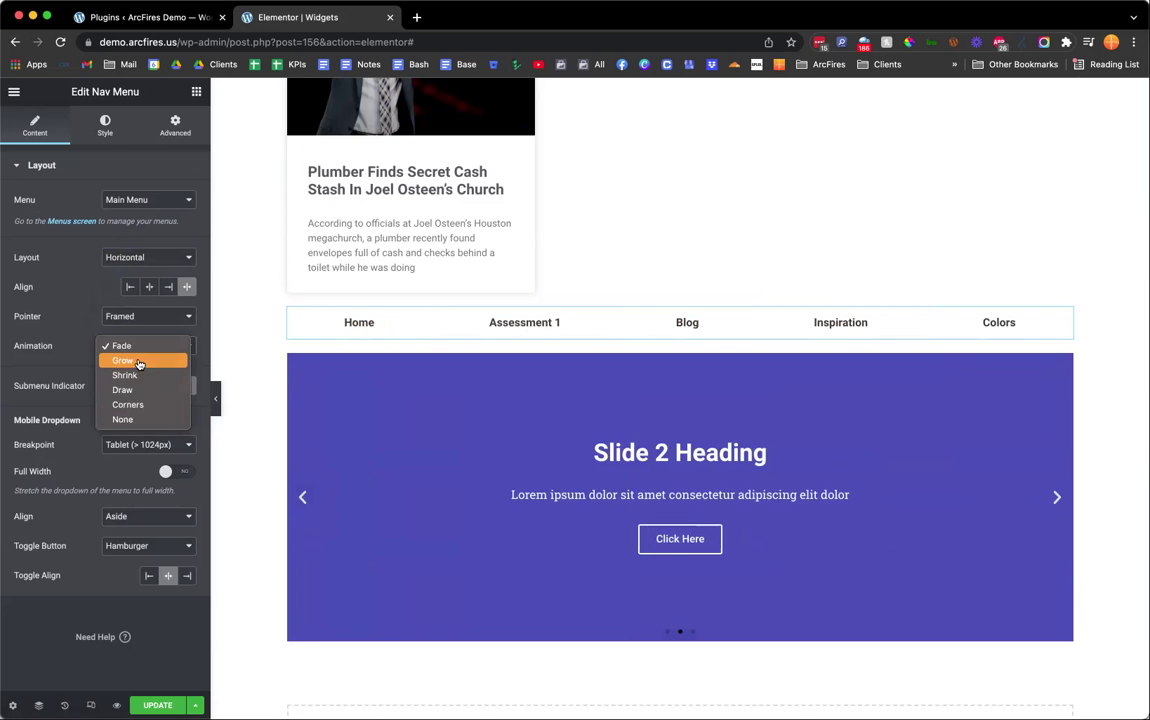
click(139, 361)
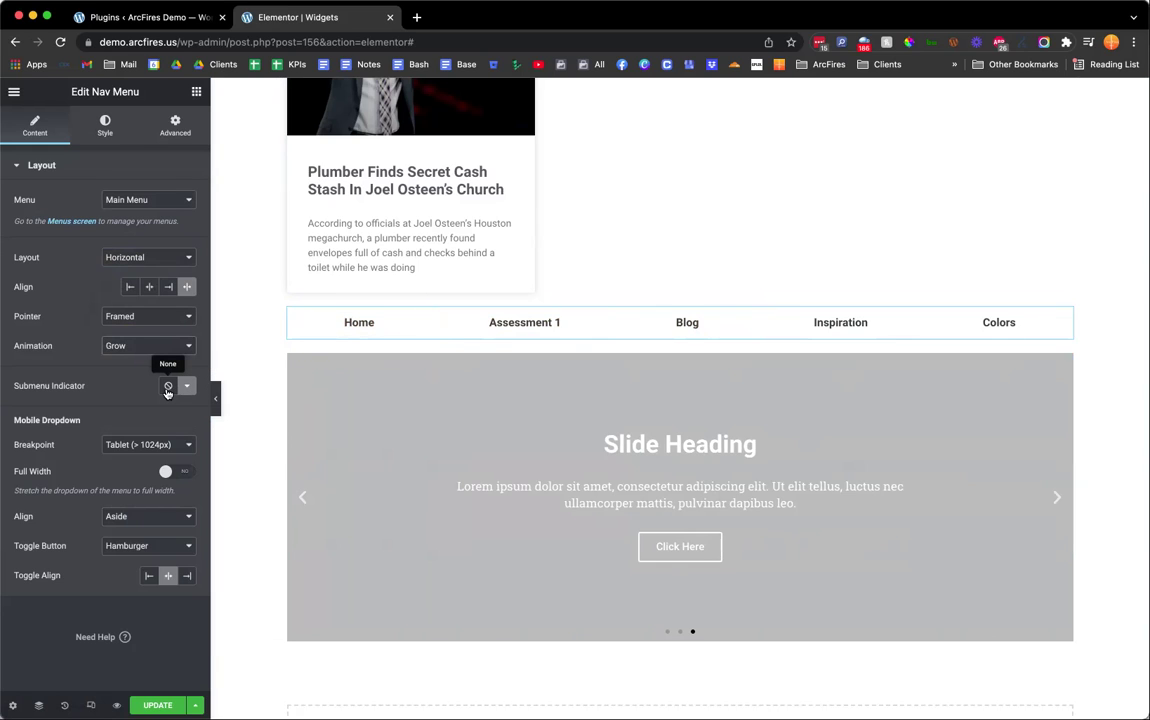
- Set the Nav Menu's mobile dropdown breakpoint to Mobile (> 767px) and try the Full Width option, leaving it off
click(163, 445)
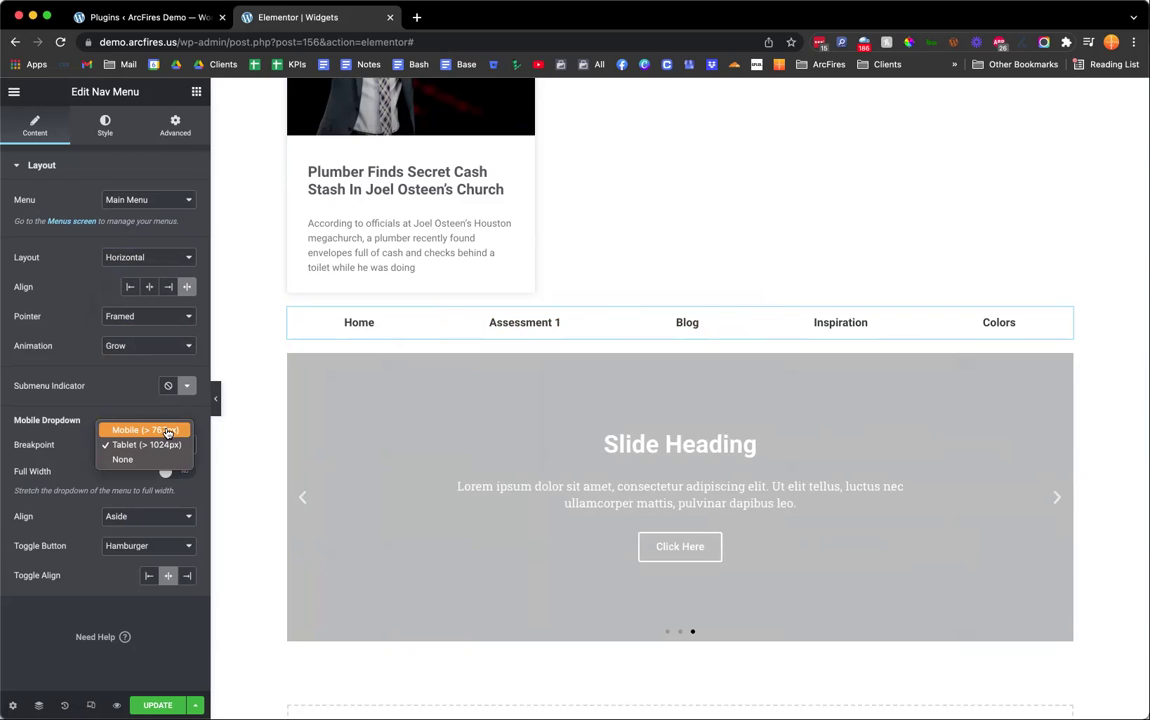
click(168, 431)
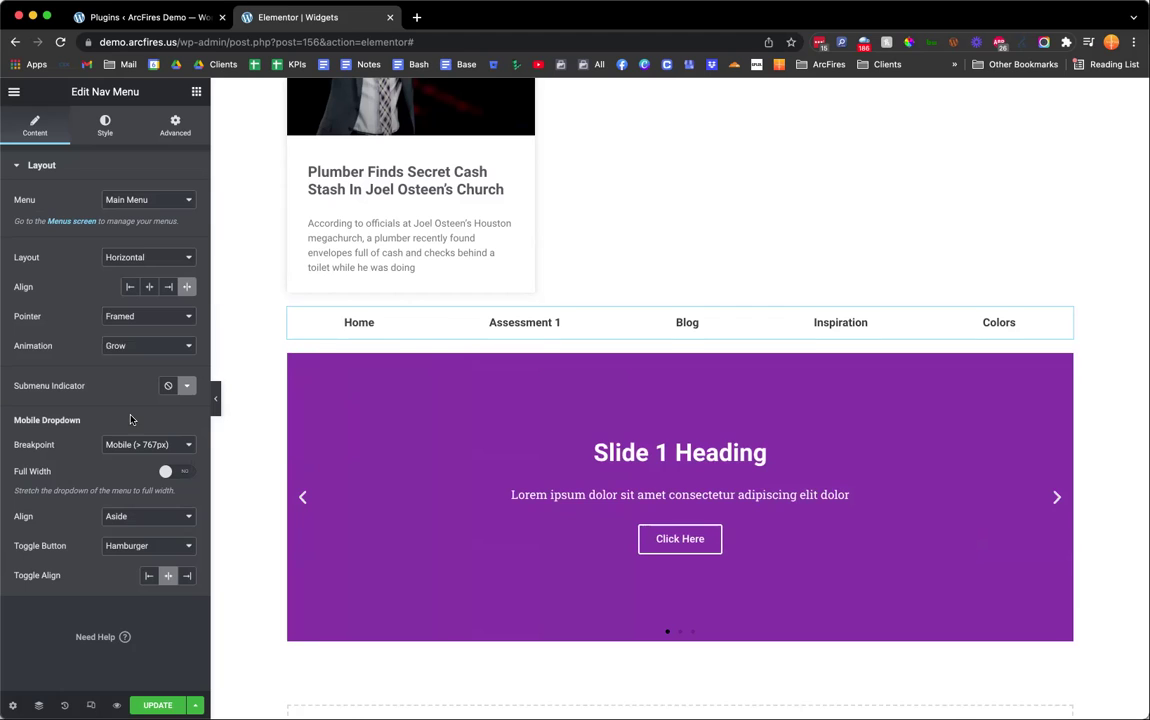
click(166, 471)
click(166, 471)
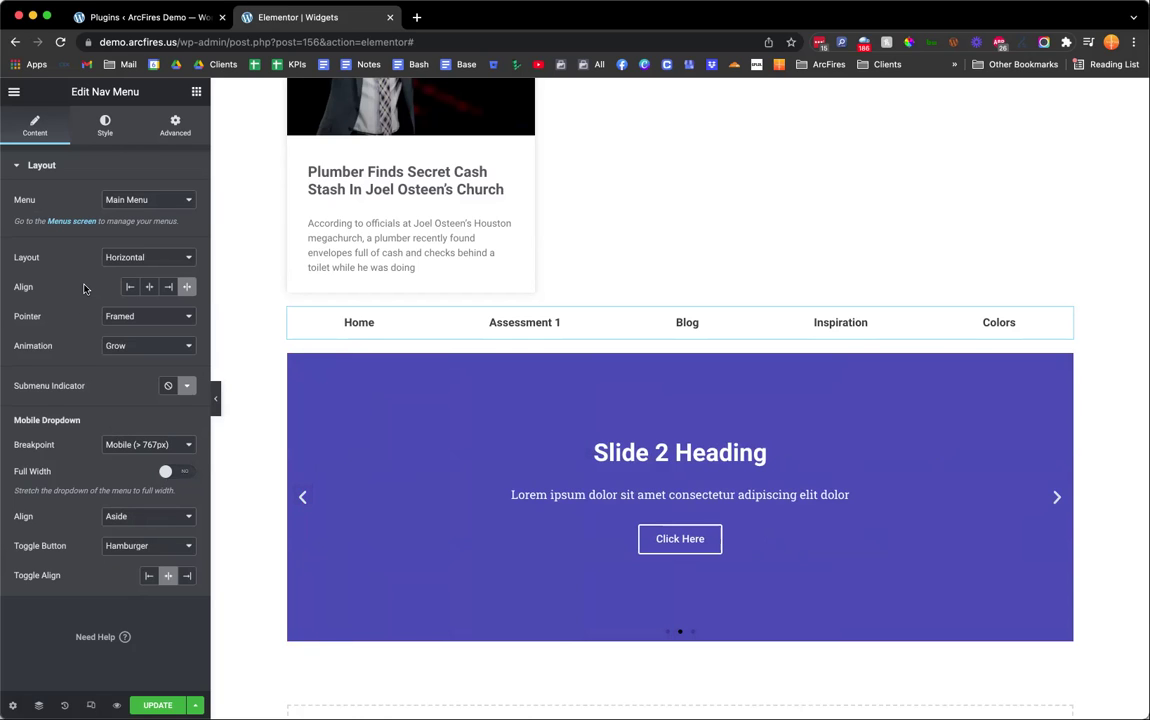
- Look over the header menu at the start of the page and the Nav Menu's style settings
scroll(344, 241, up, 10)
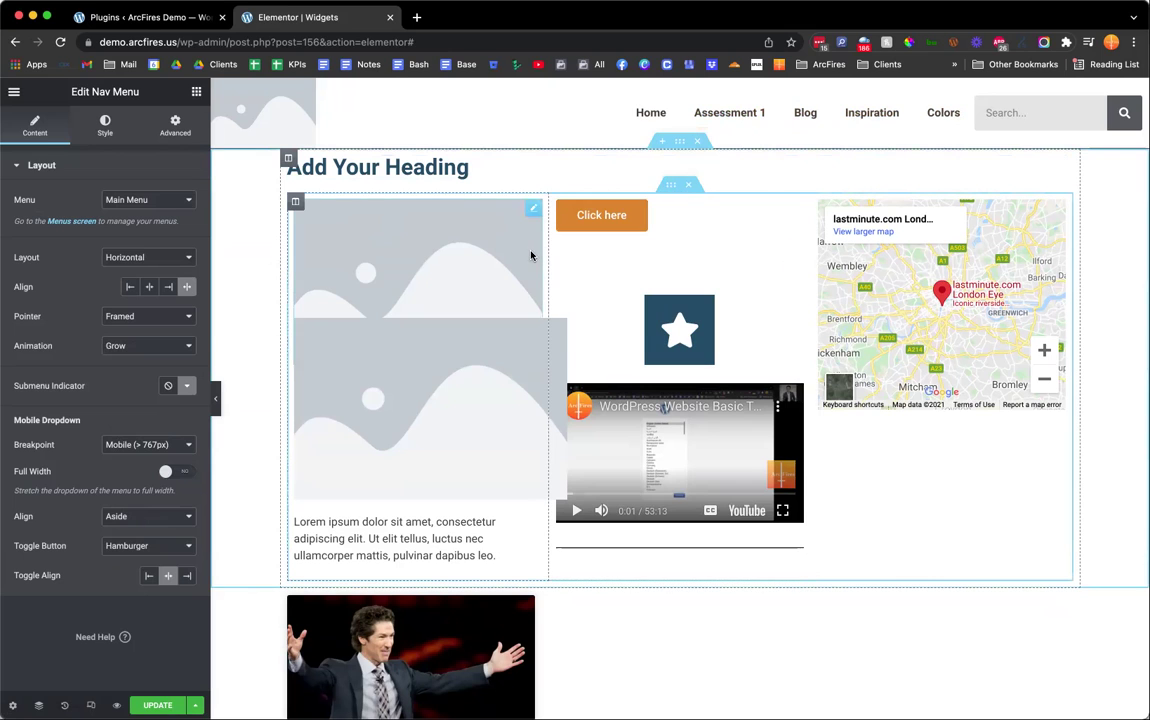
scroll(596, 259, down, 2)
scroll(596, 259, up, 2)
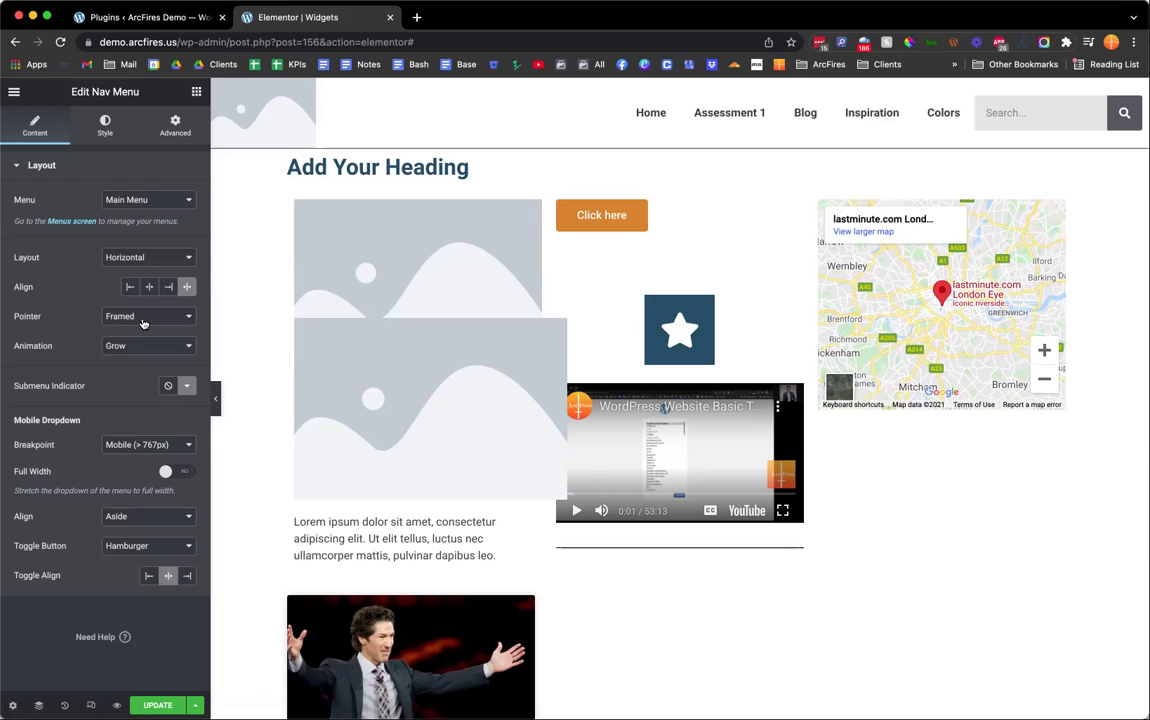
click(106, 128)
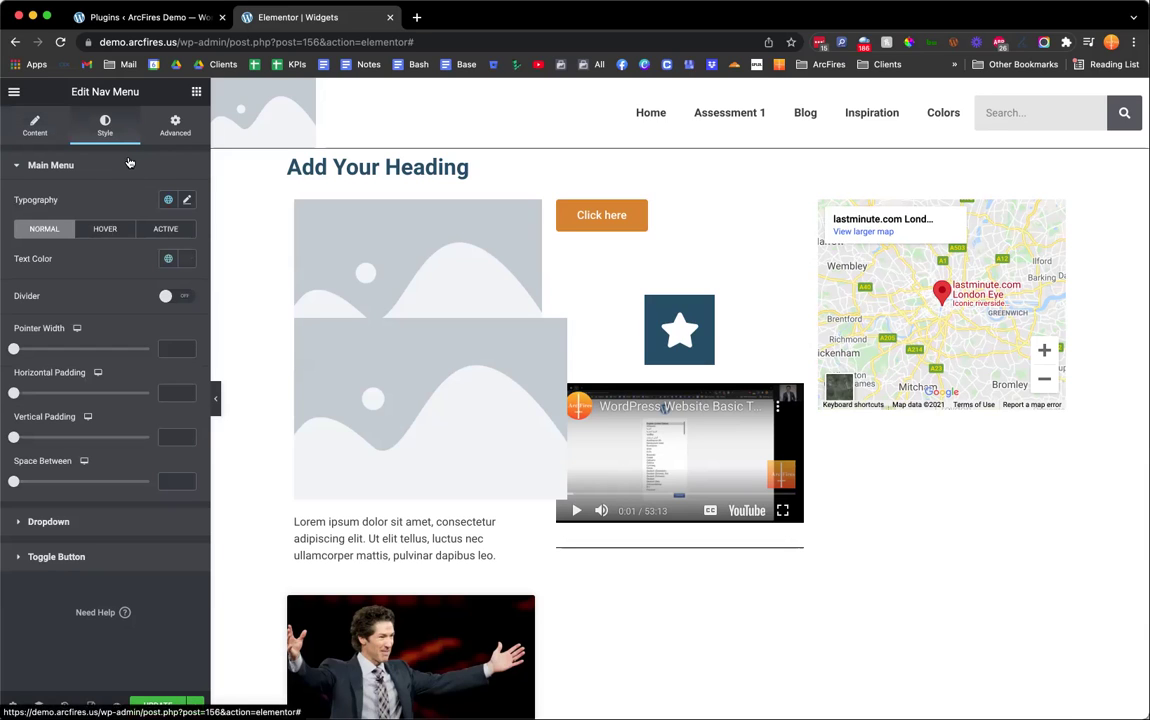
click(36, 125)
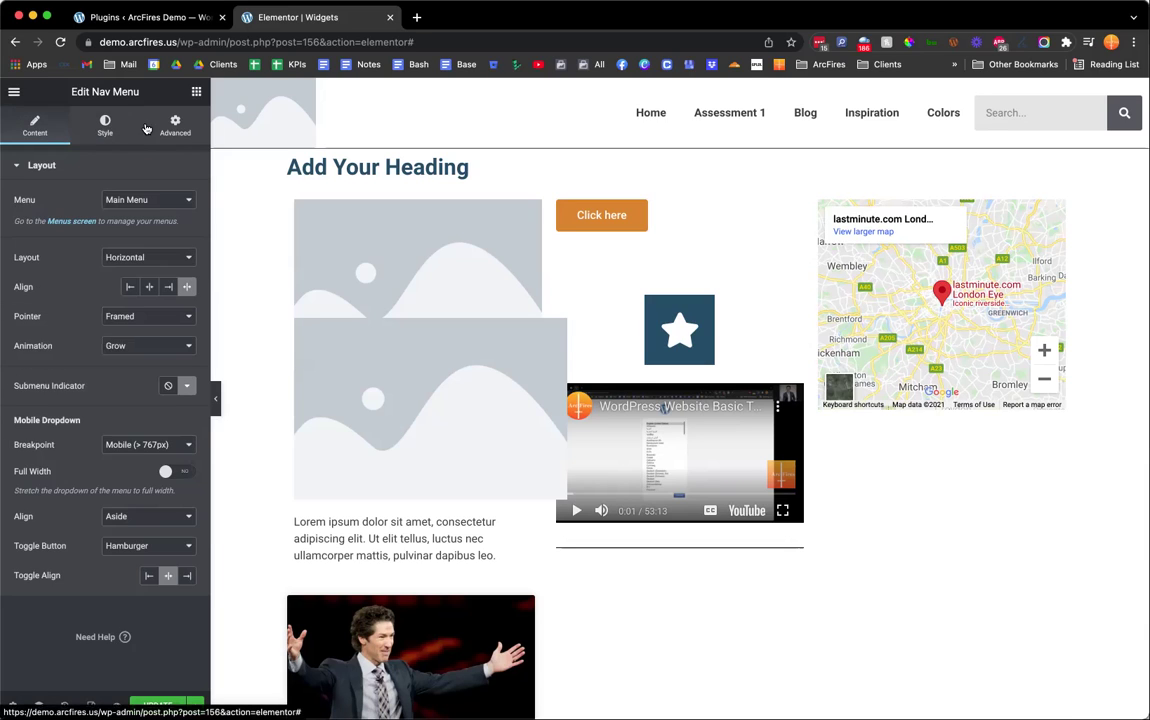
- Search the widgets for "sear" and add a Search Form above the Posts widget
click(193, 93)
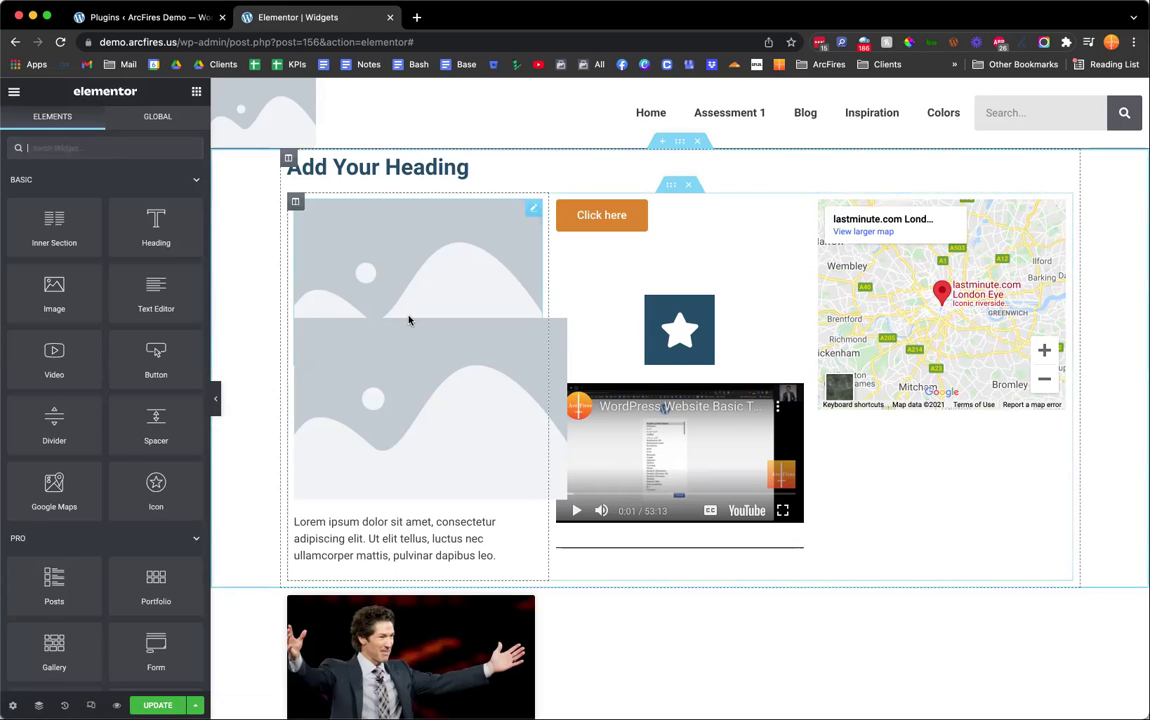
scroll(131, 461, down, 10)
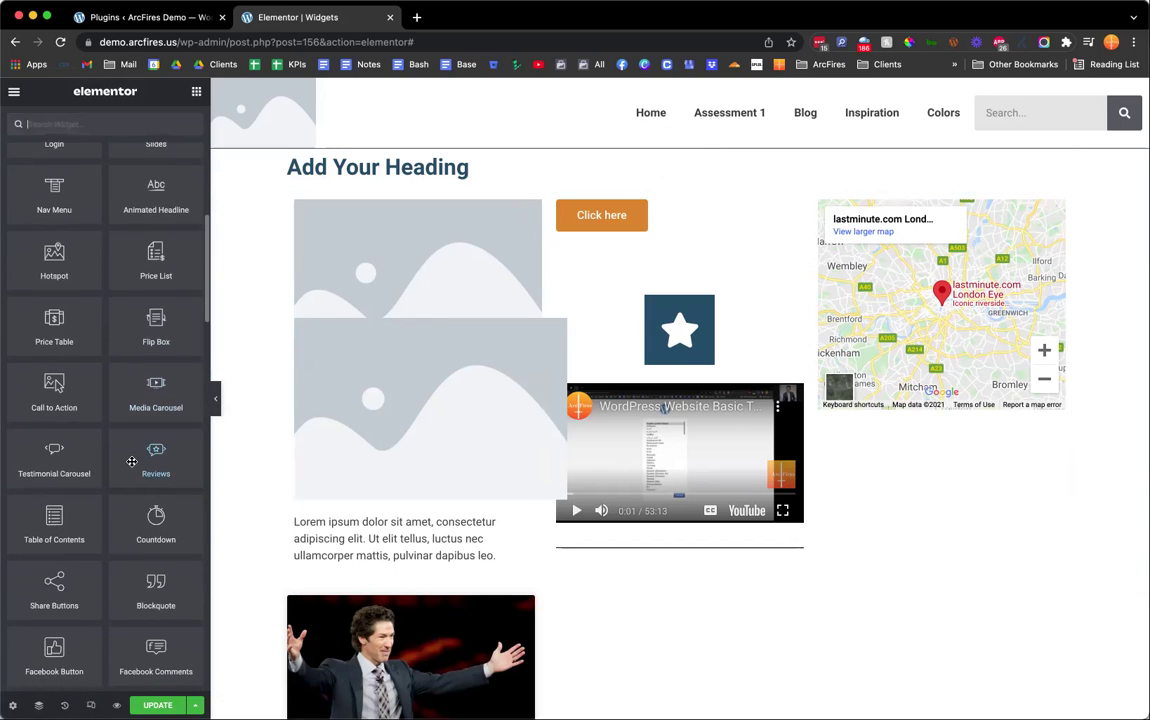
scroll(131, 461, down, 3)
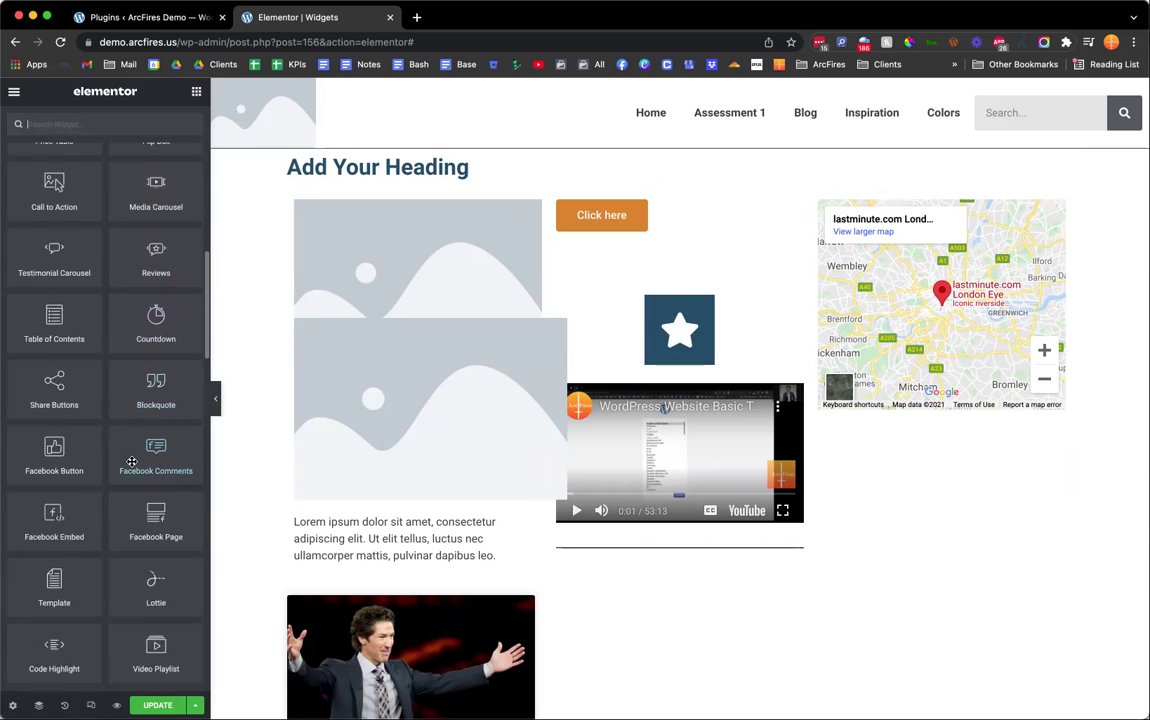
scroll(131, 461, up, 10)
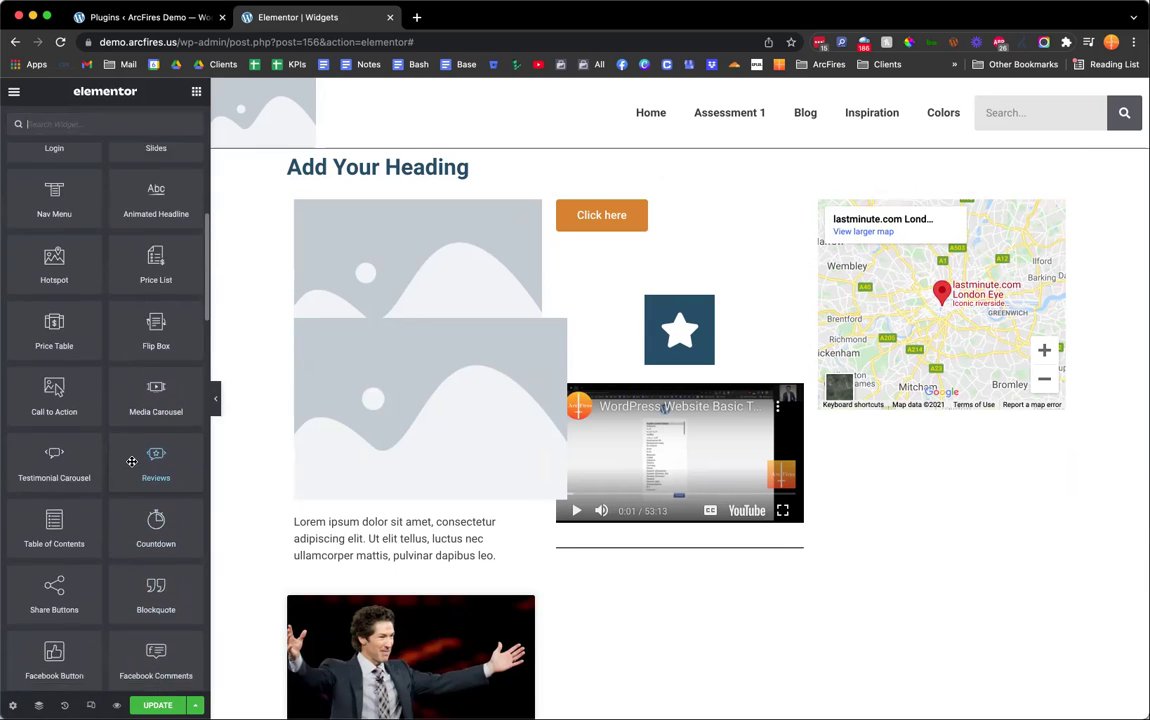
scroll(131, 461, up, 4)
click(100, 148)
text(sear)
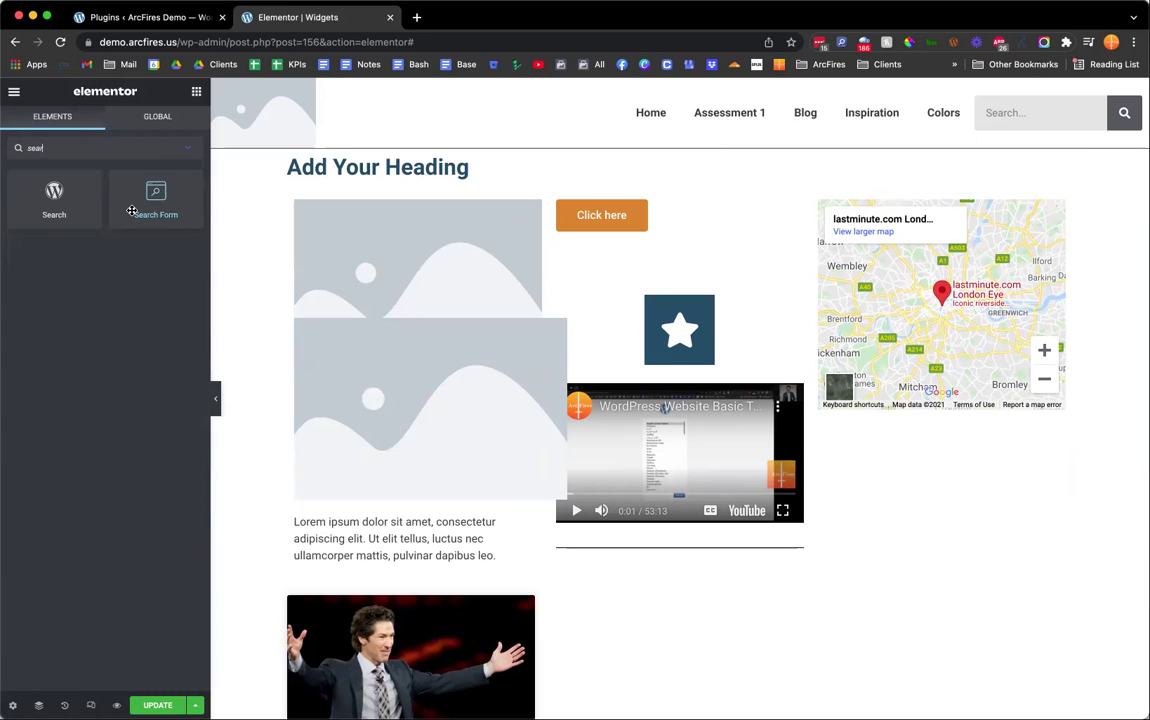
drag(143, 178, 567, 620)
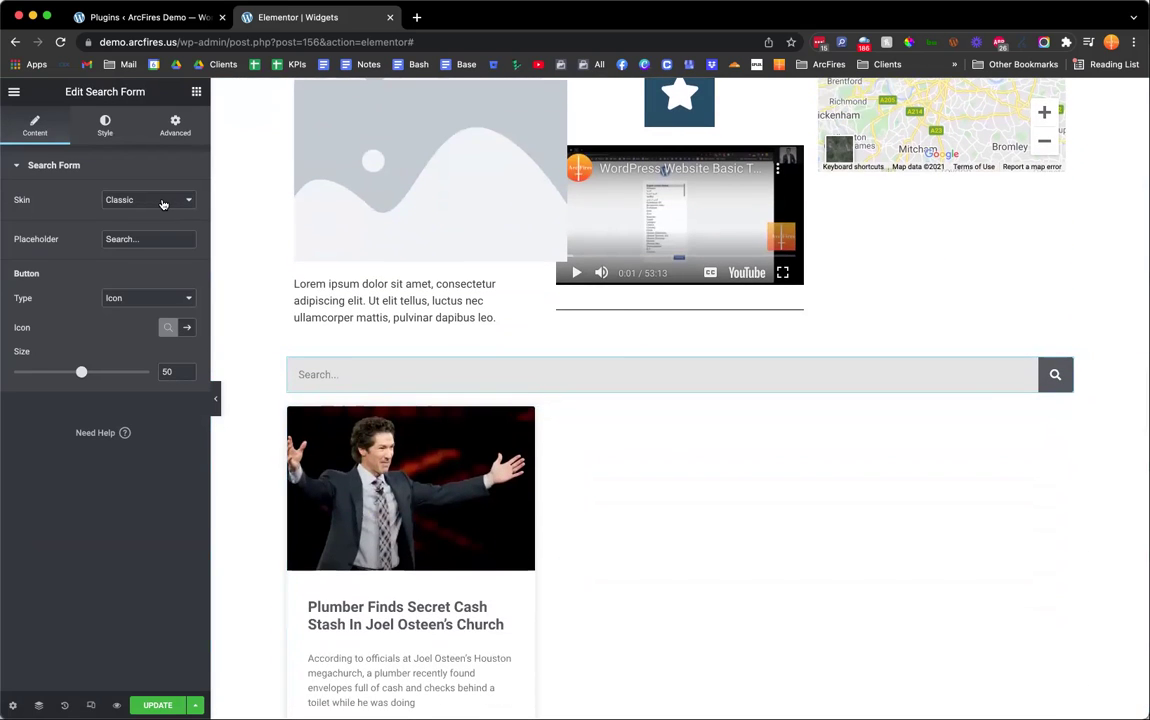
- Try the Minimal skin on the Search Form and switch it to Full Screen
click(126, 203)
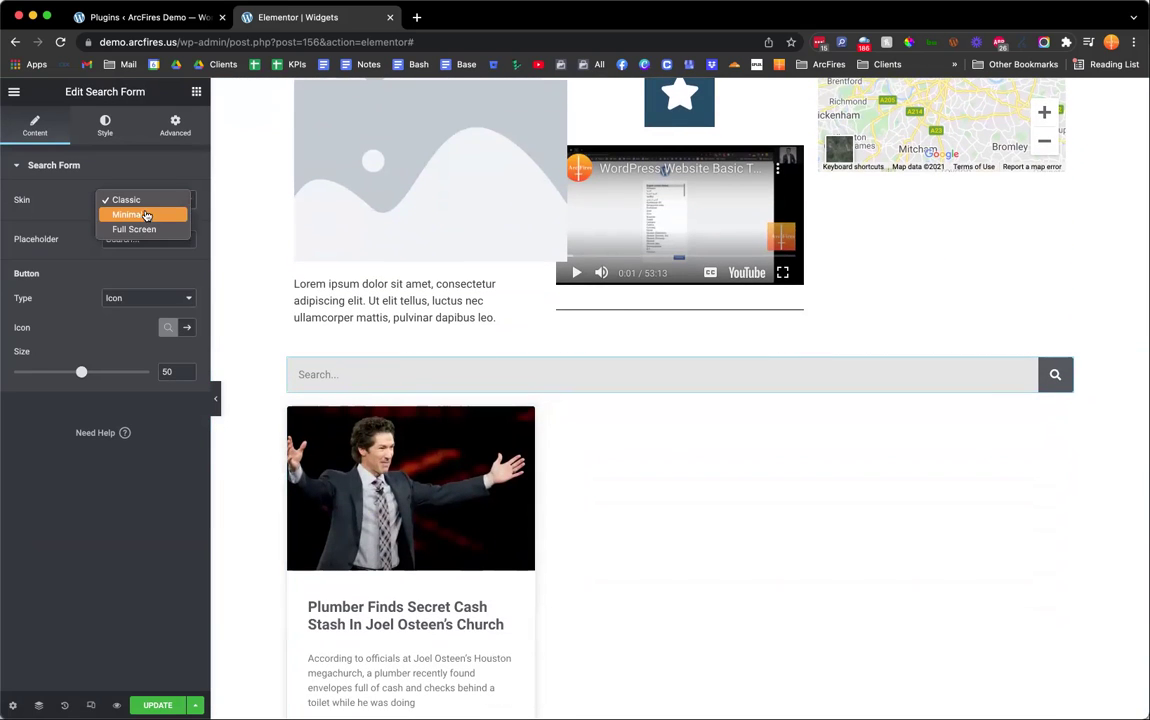
click(146, 215)
click(146, 204)
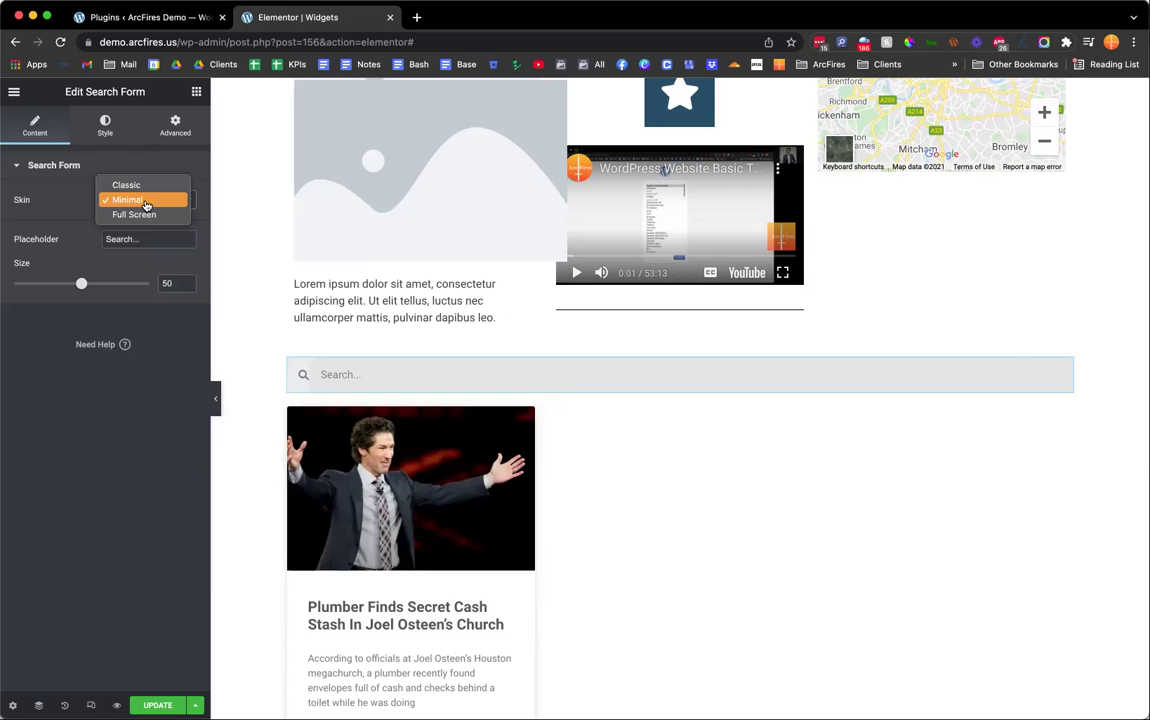
click(146, 215)
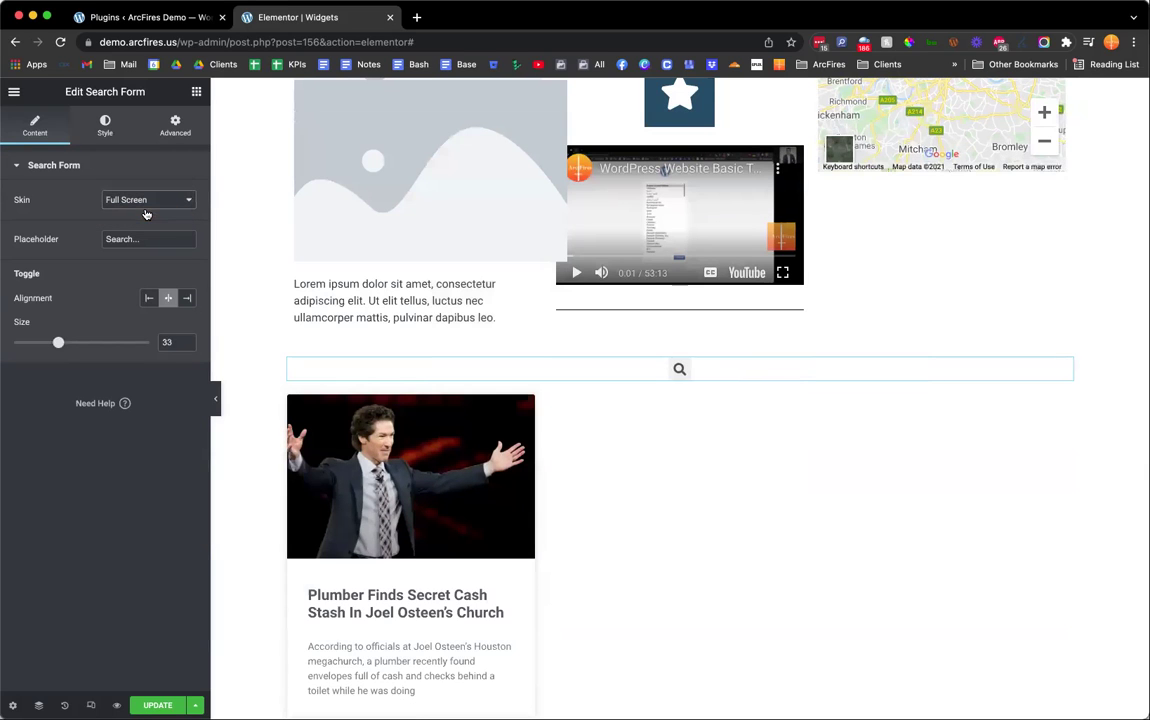
- Test the full-screen search overlay with the sample text "ftgyuio", clear the text and close the overlay
click(679, 372)
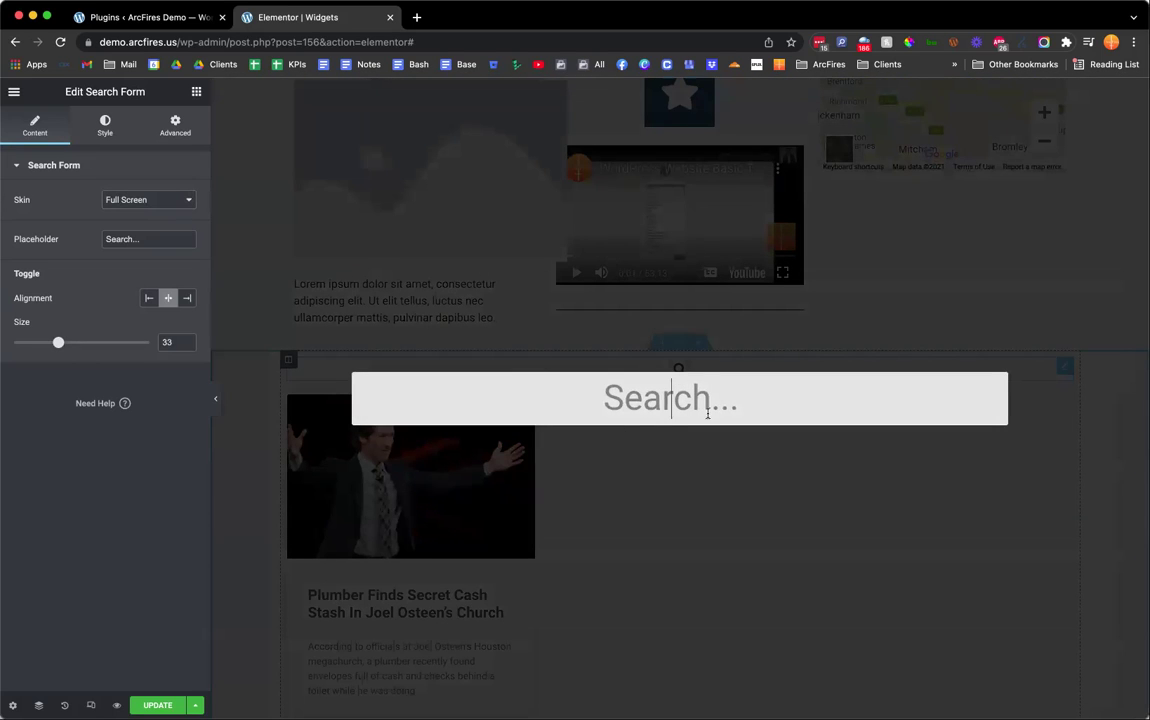
text(ftgyuio)
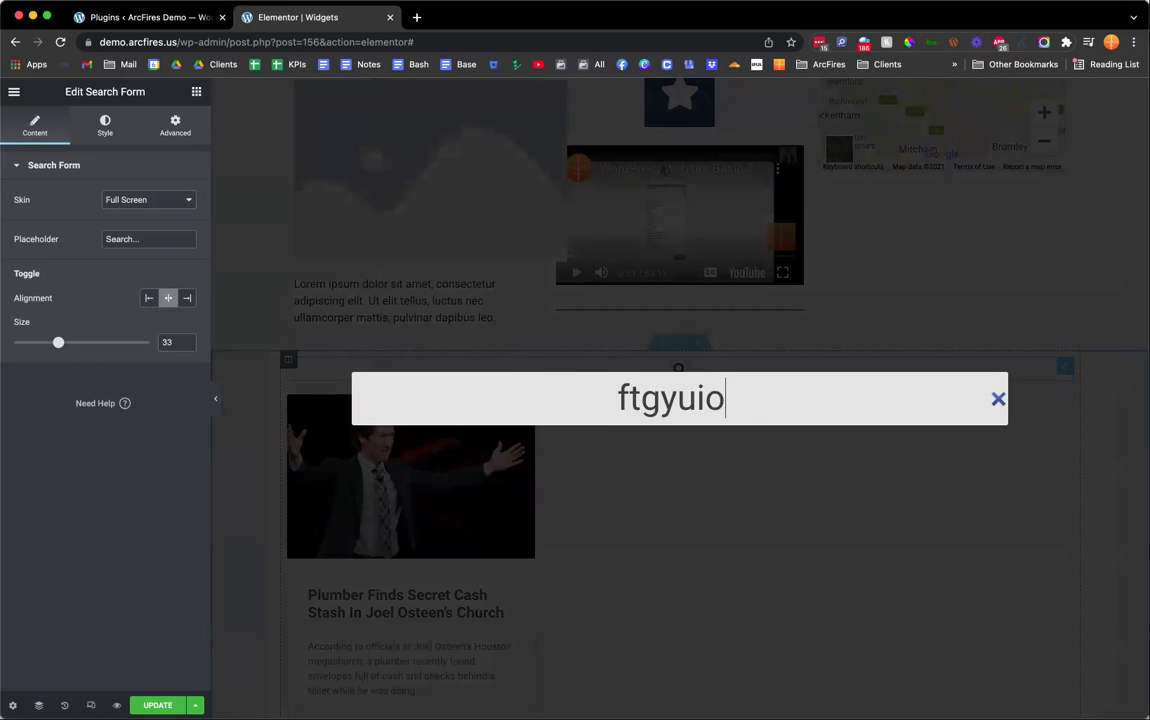
key(BackSpace)
key(BackSpace)
key(BackSpace)
key(BackSpace)
key(BackSpace)
key(BackSpace)
key(BackSpace)
key(Escape)
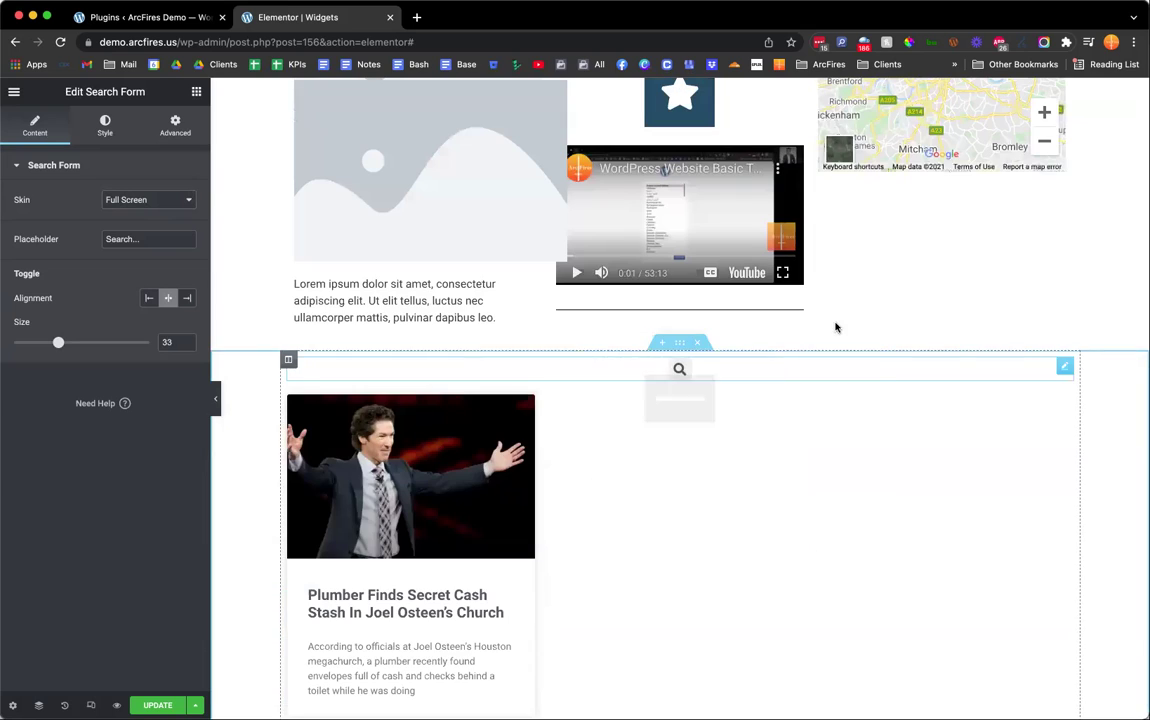
- Return the Search Form's skin to Classic and look at the skin choices again
click(166, 203)
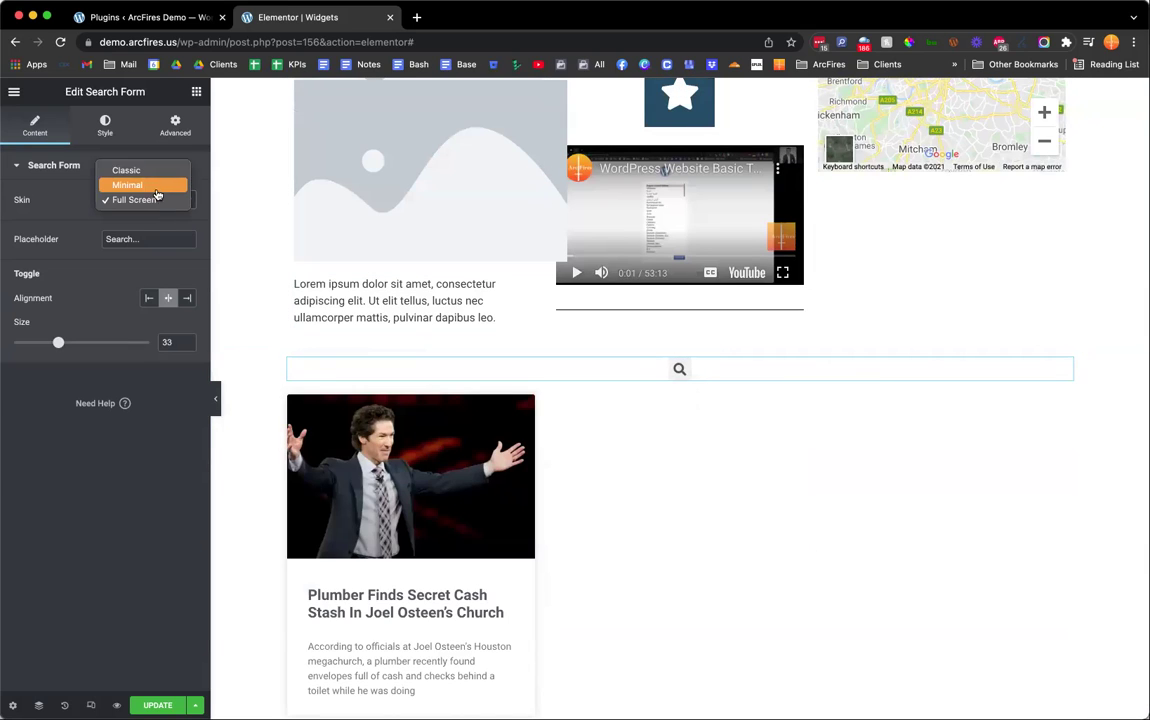
click(154, 174)
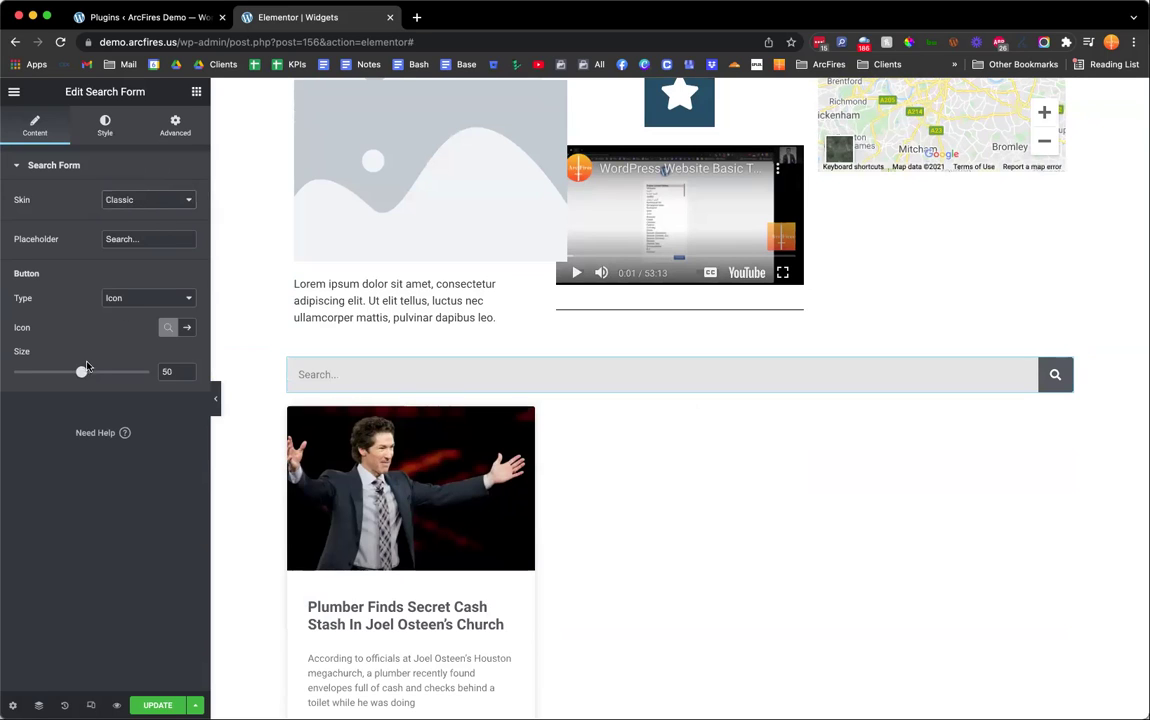
click(140, 200)
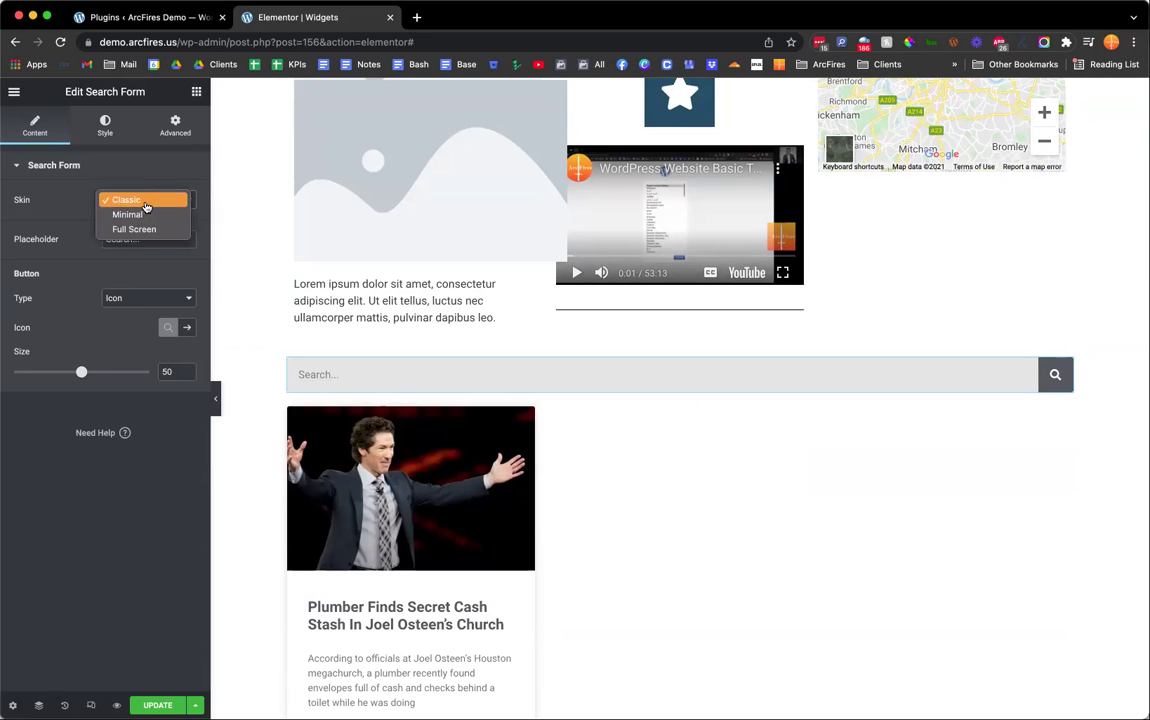
click(77, 191)
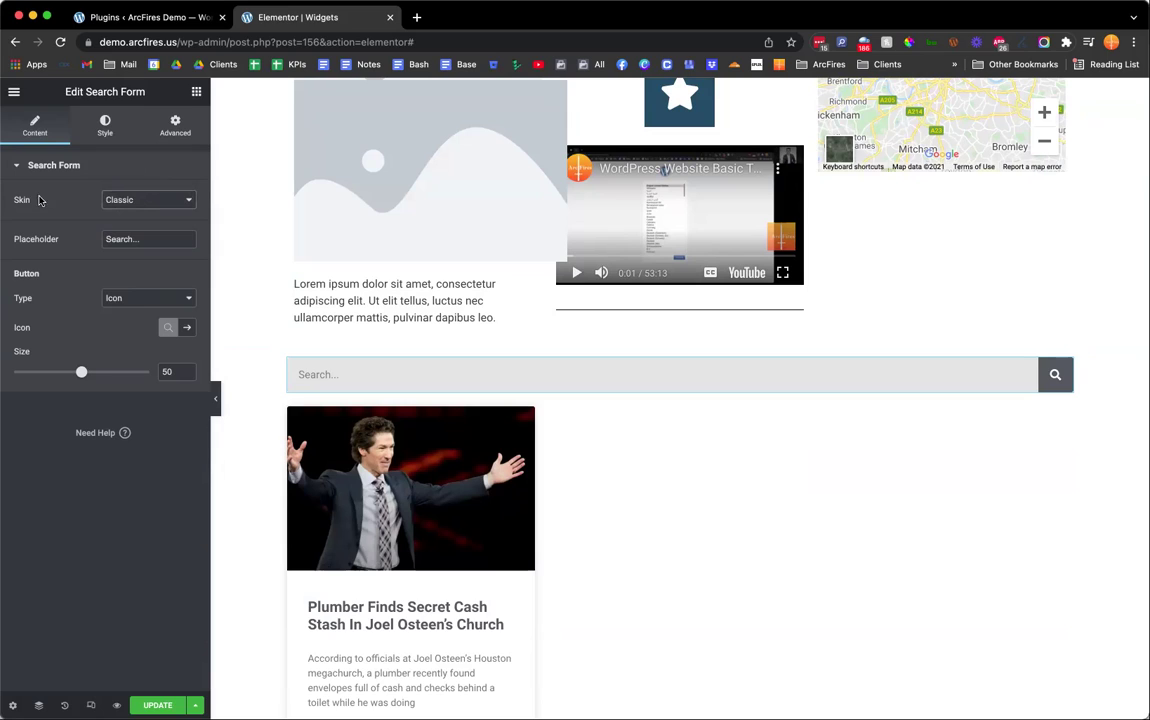
- Look at the widget list and reopen the Search Form's settings at the Skin option
click(195, 94)
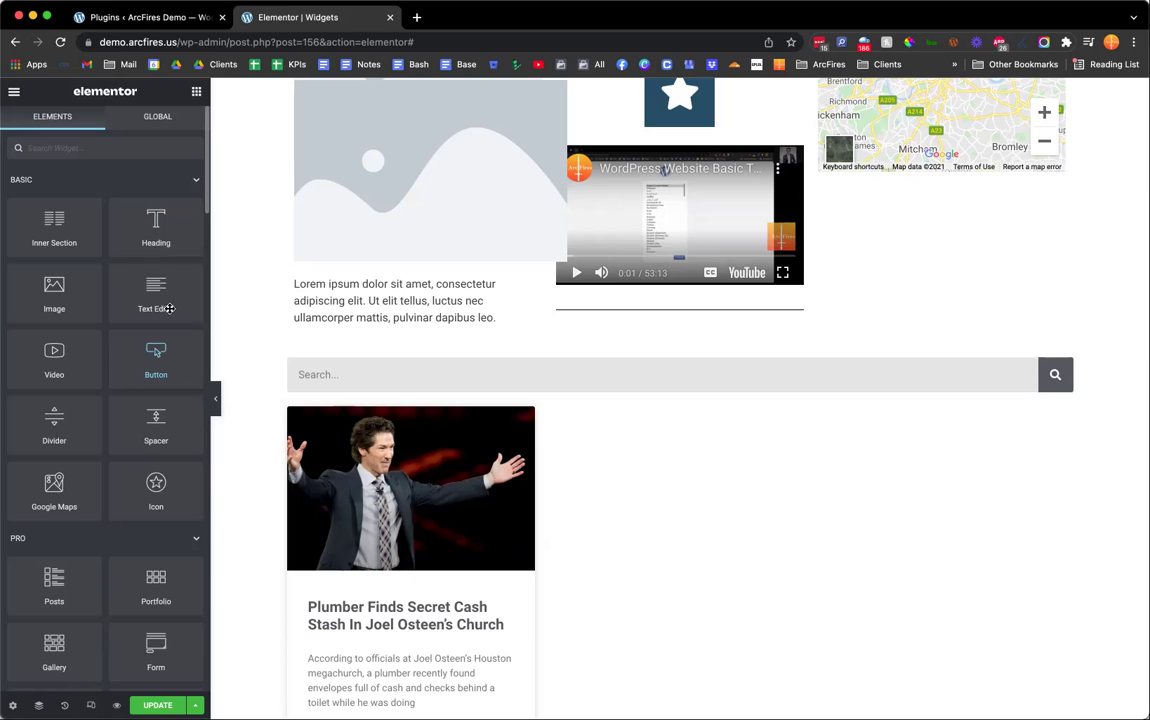
click(385, 368)
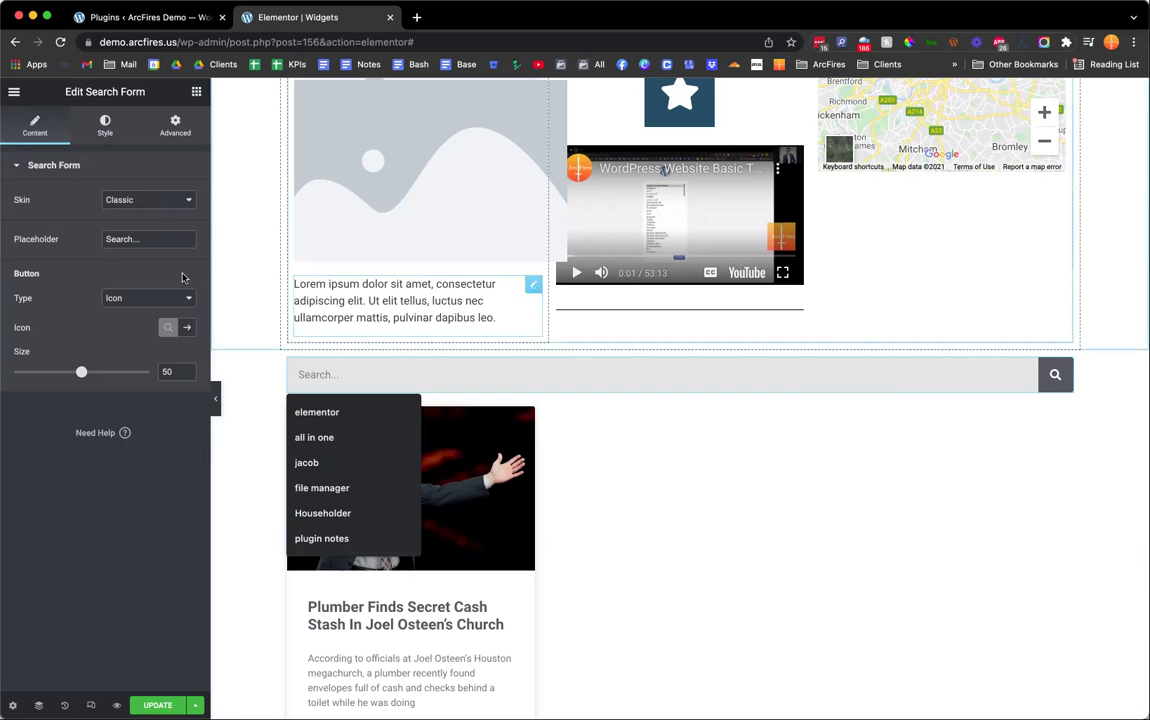
click(23, 203)
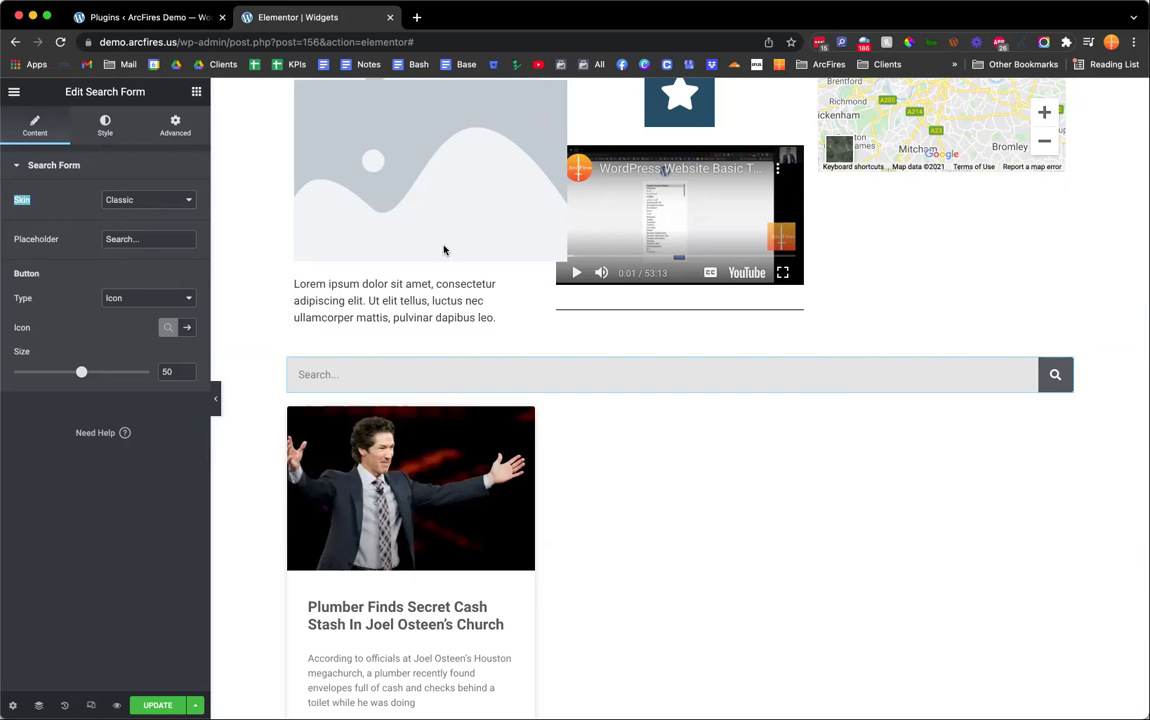
- Look at the Posts widget's skin choices and open the Slides widget's settings
scroll(600, 330, down, 3)
click(432, 338)
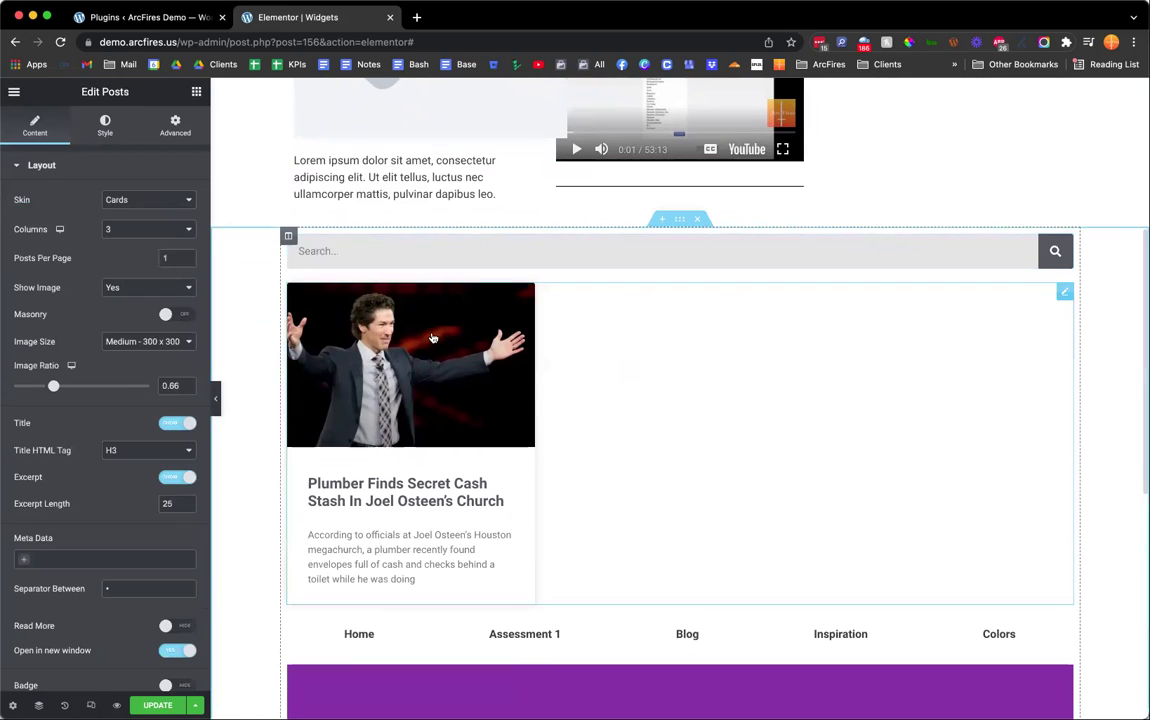
click(115, 199)
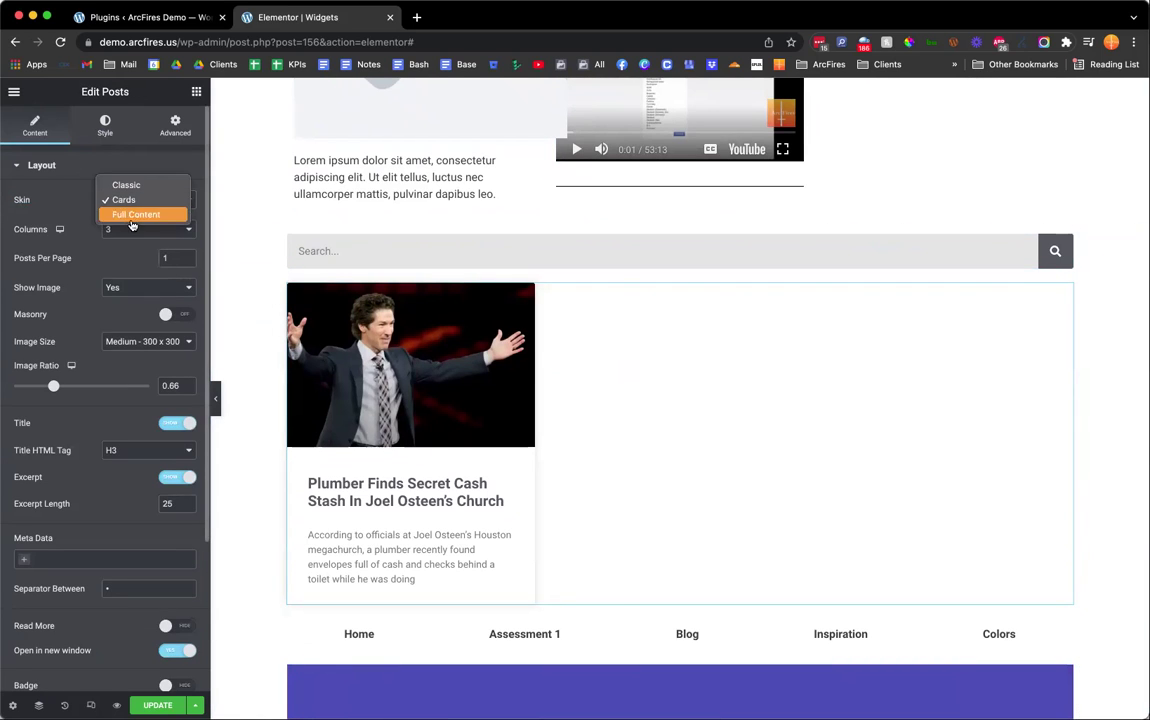
click(72, 211)
scroll(394, 342, down, 5)
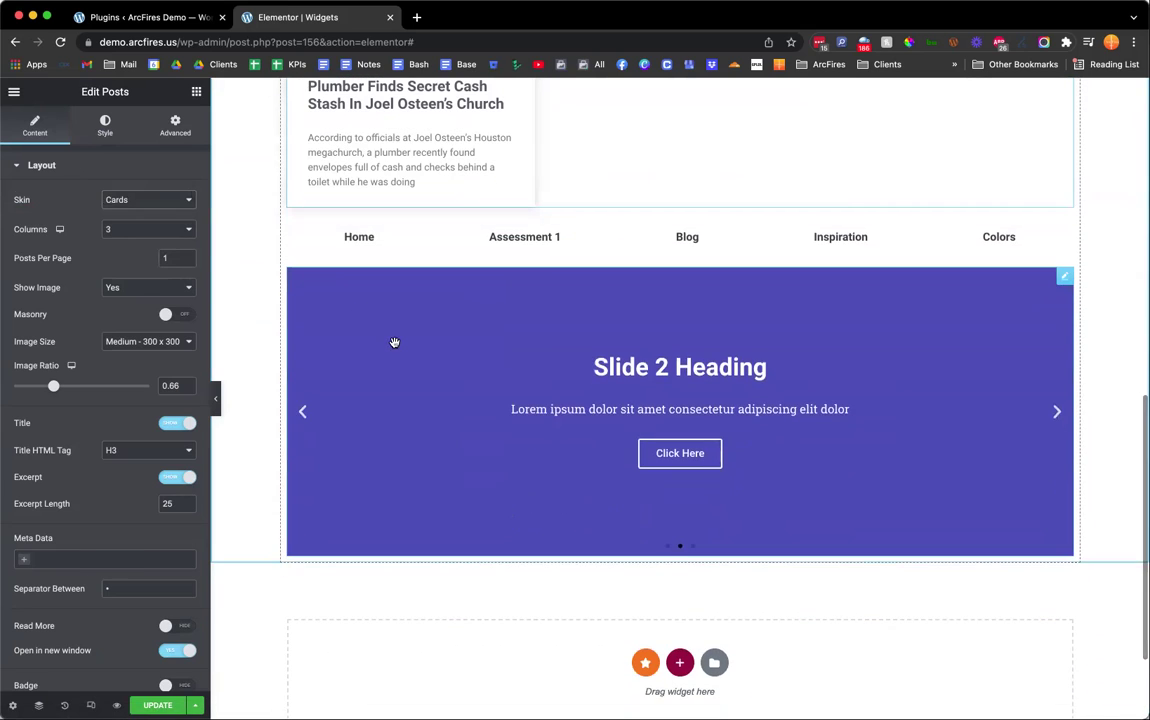
click(394, 343)
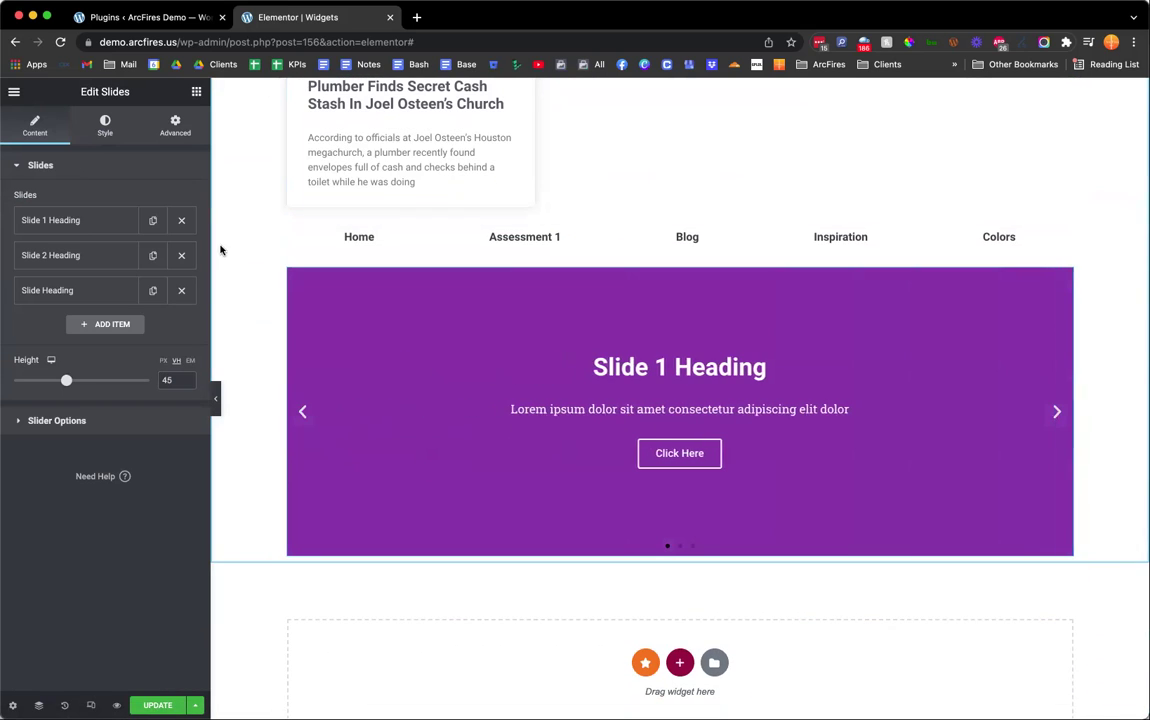
- Add a Blockquote widget from the Pro widgets between the Posts widget and the navigation menu
click(197, 94)
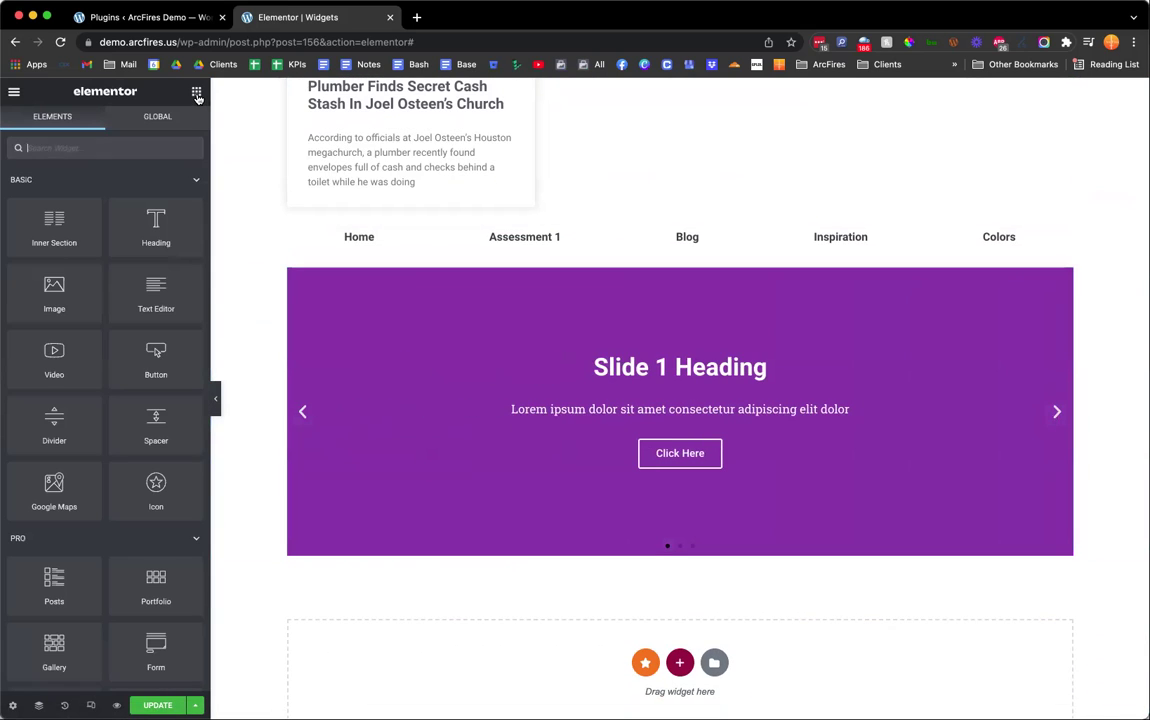
scroll(164, 425, down, 3)
scroll(164, 425, down, 2)
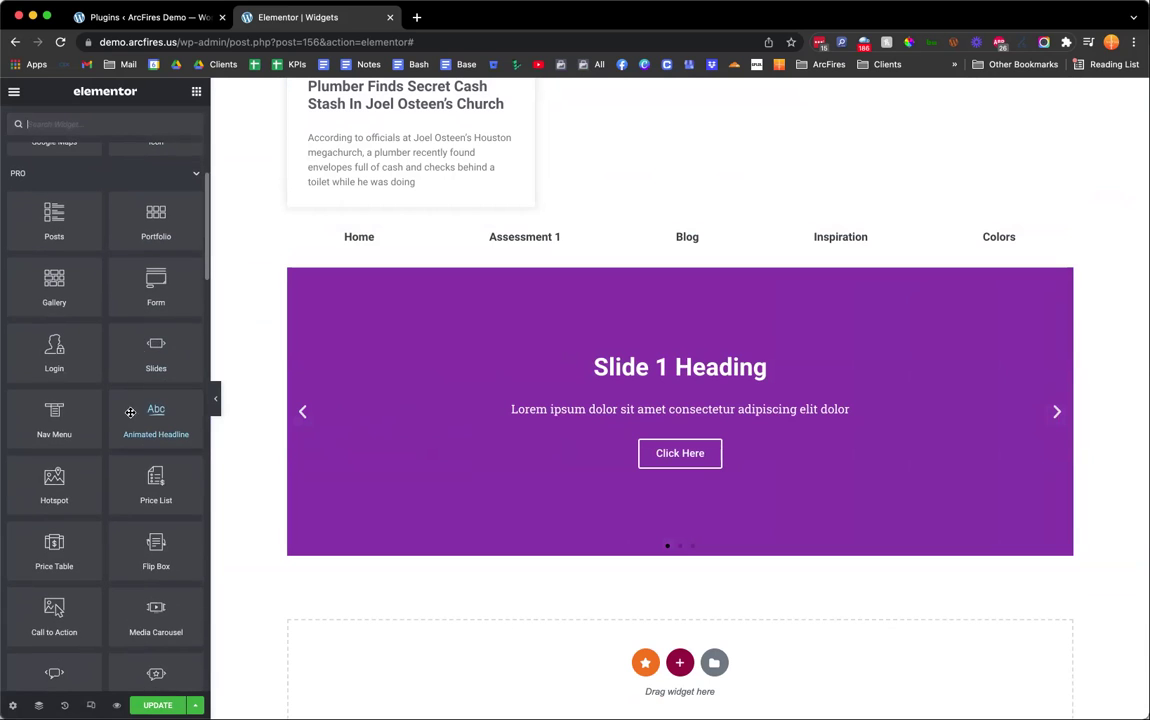
scroll(290, 432, down, 3)
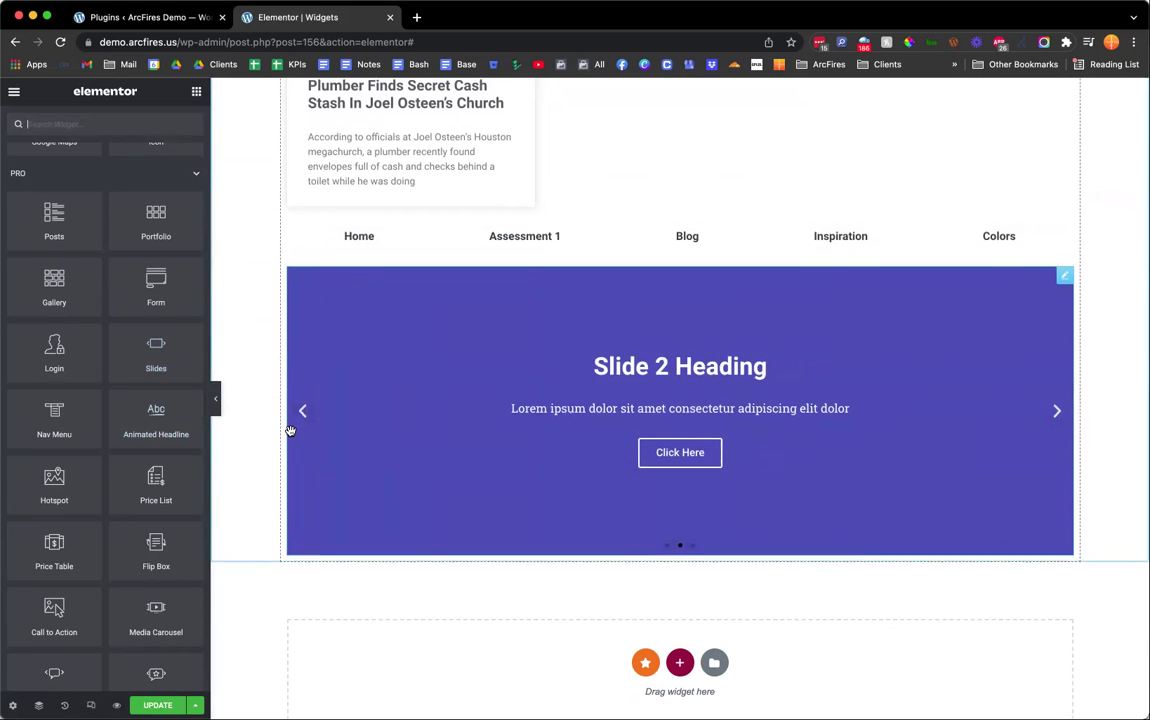
scroll(290, 432, up, 1)
scroll(291, 435, up, 2)
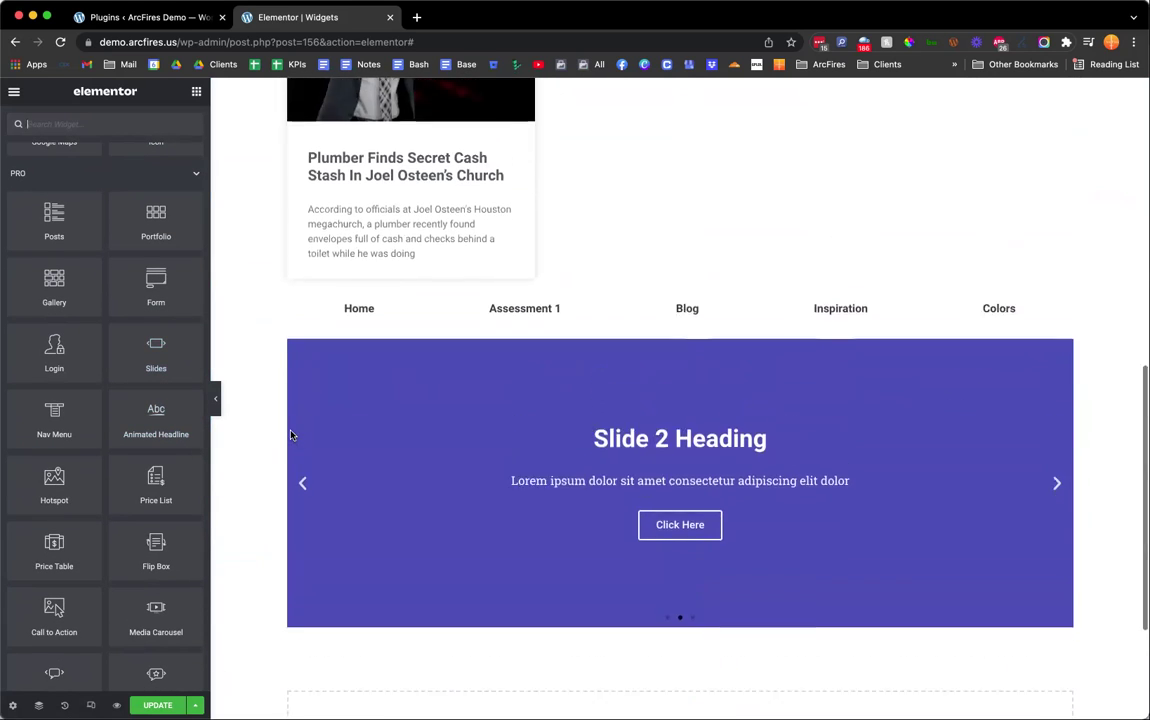
scroll(174, 506, down, 5)
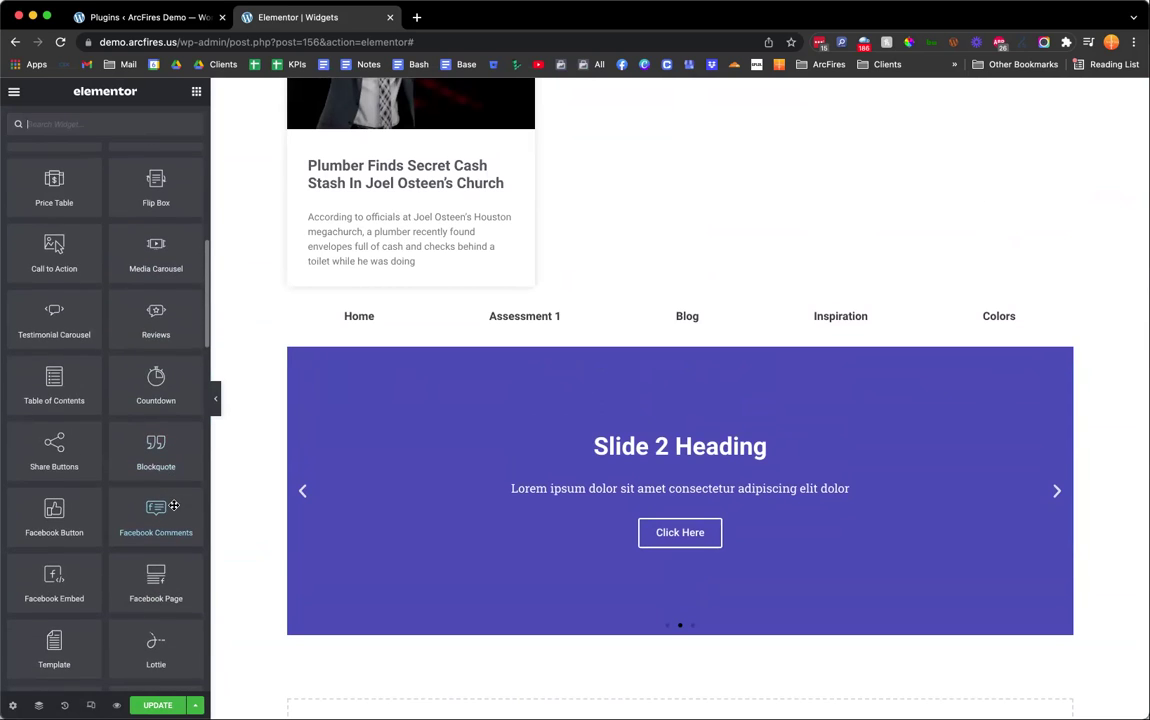
scroll(174, 506, down, 1)
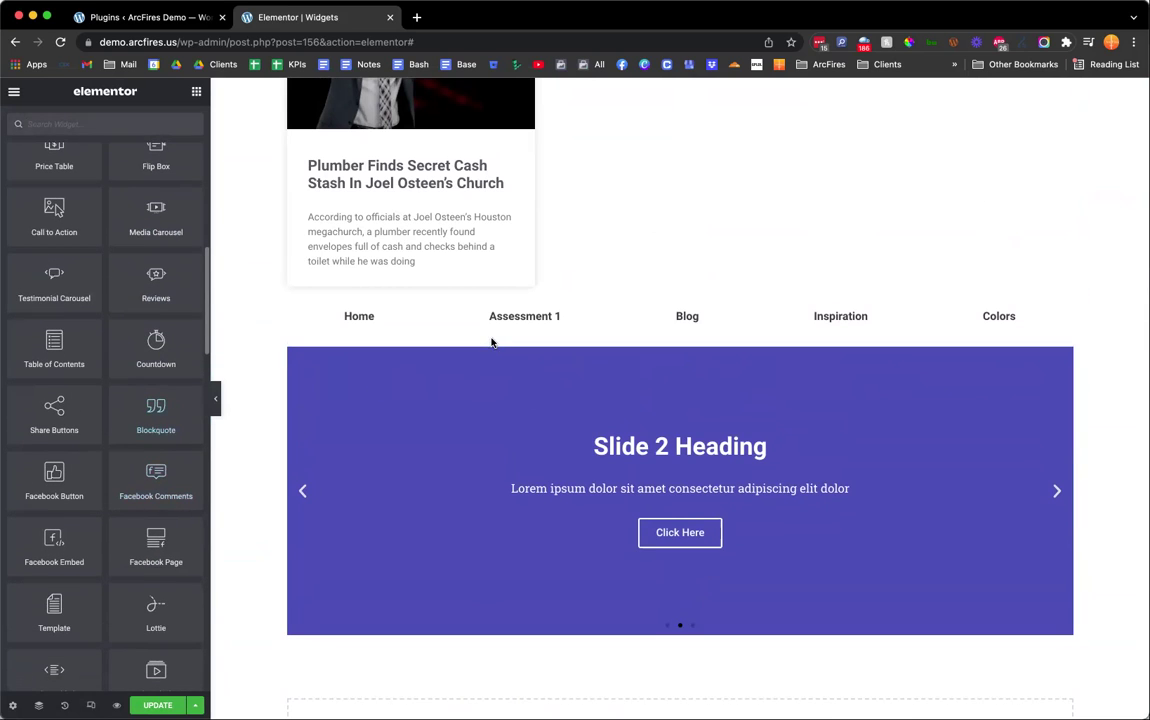
drag(193, 440, 446, 318)
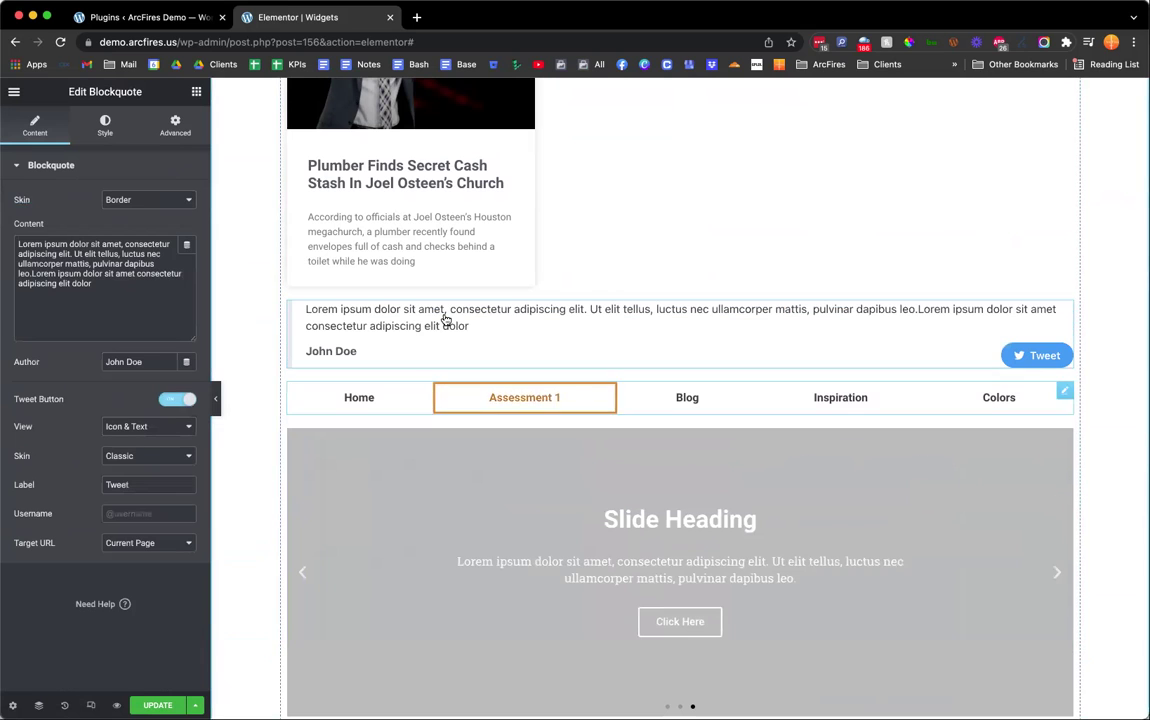
- Try the Quotation, Boxed and Clean skins on the Blockquote in turn
click(121, 198)
click(143, 215)
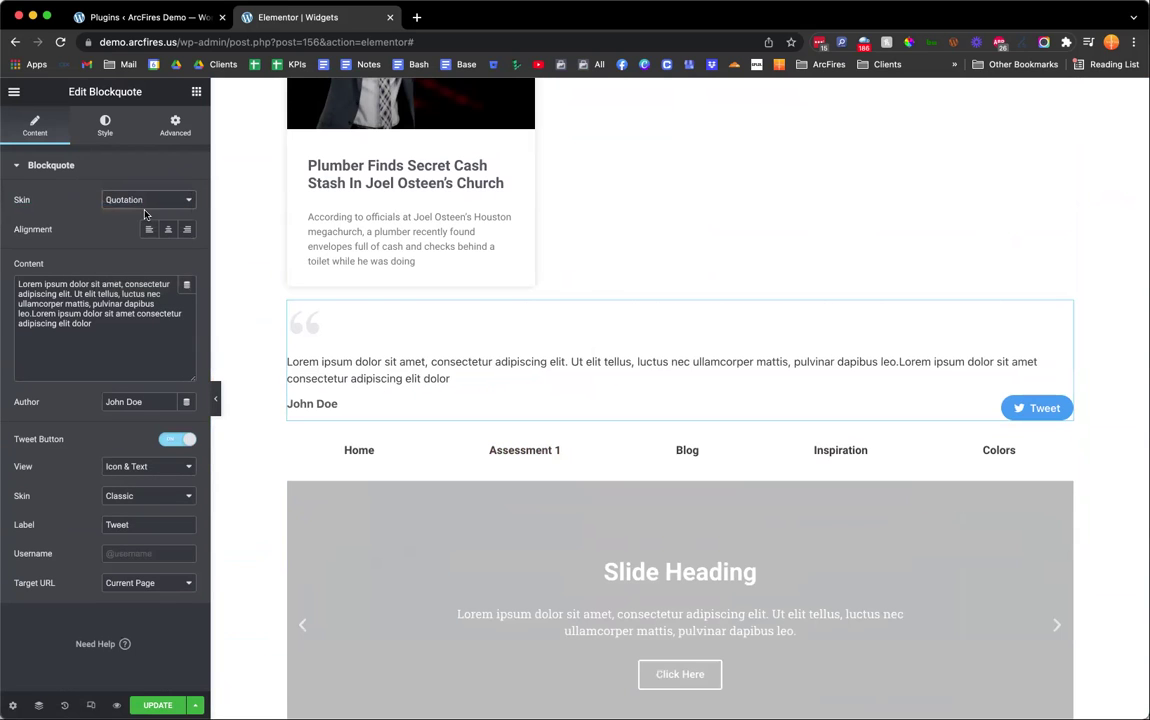
click(146, 200)
click(147, 215)
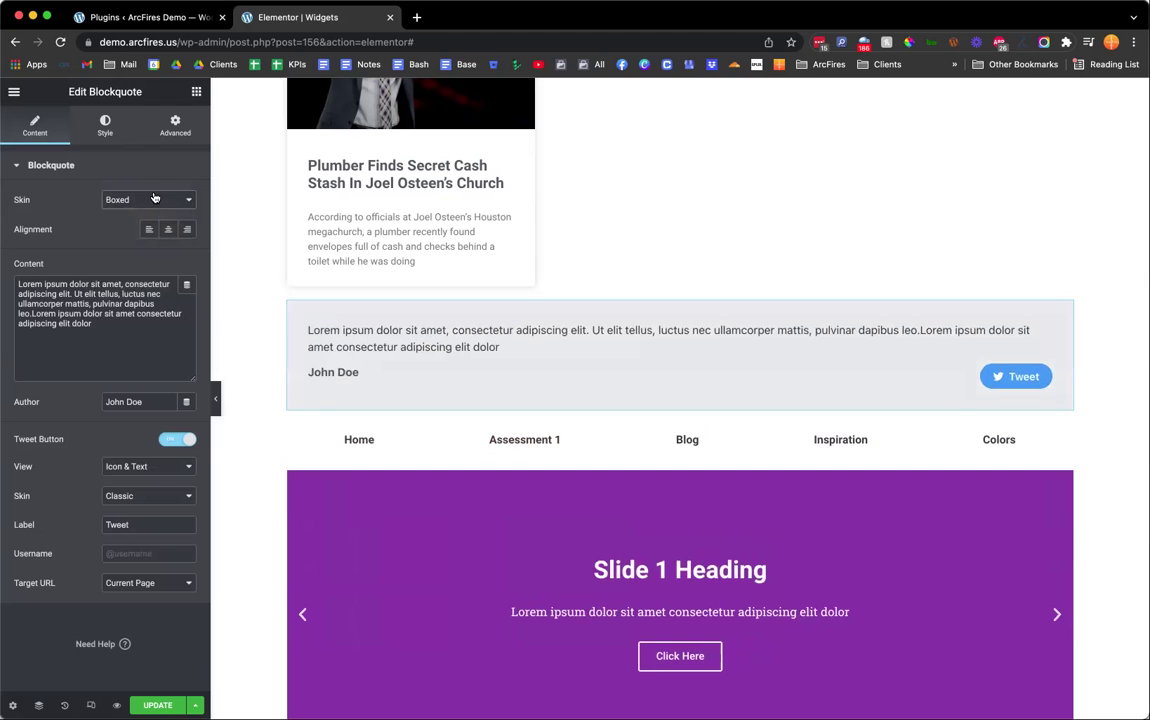
click(154, 203)
click(151, 216)
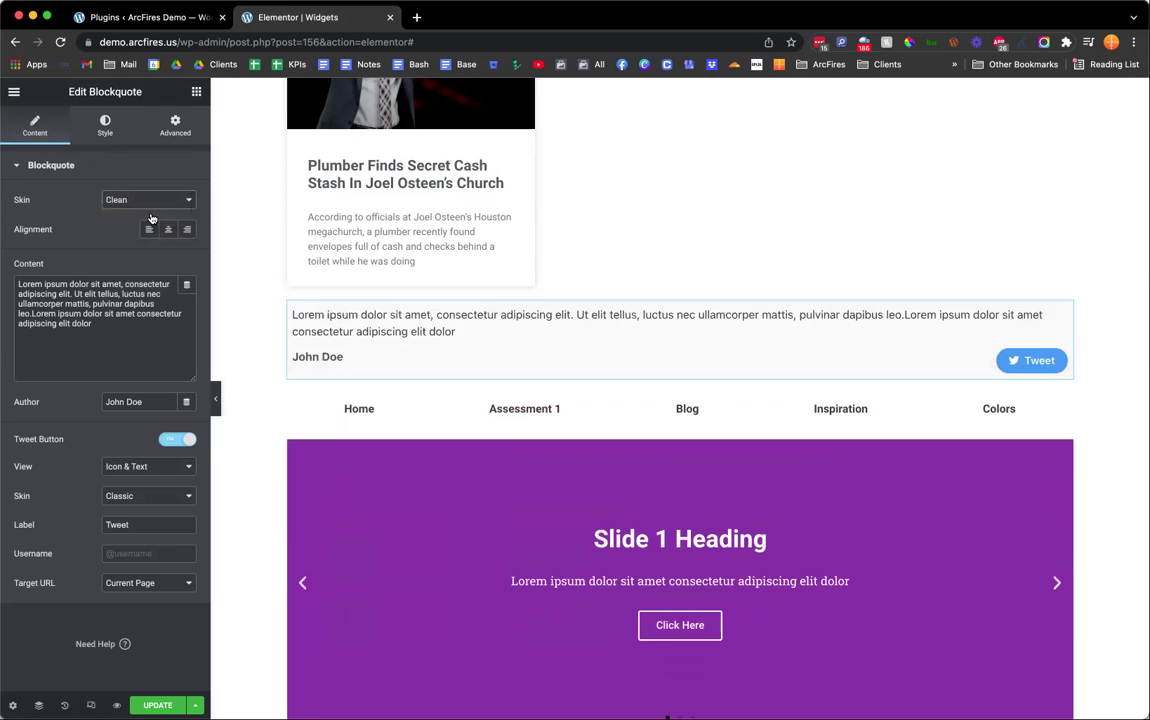
- Switch the Blockquote back to the Quotation skin, review the skin choices and try Boxed again
click(153, 205)
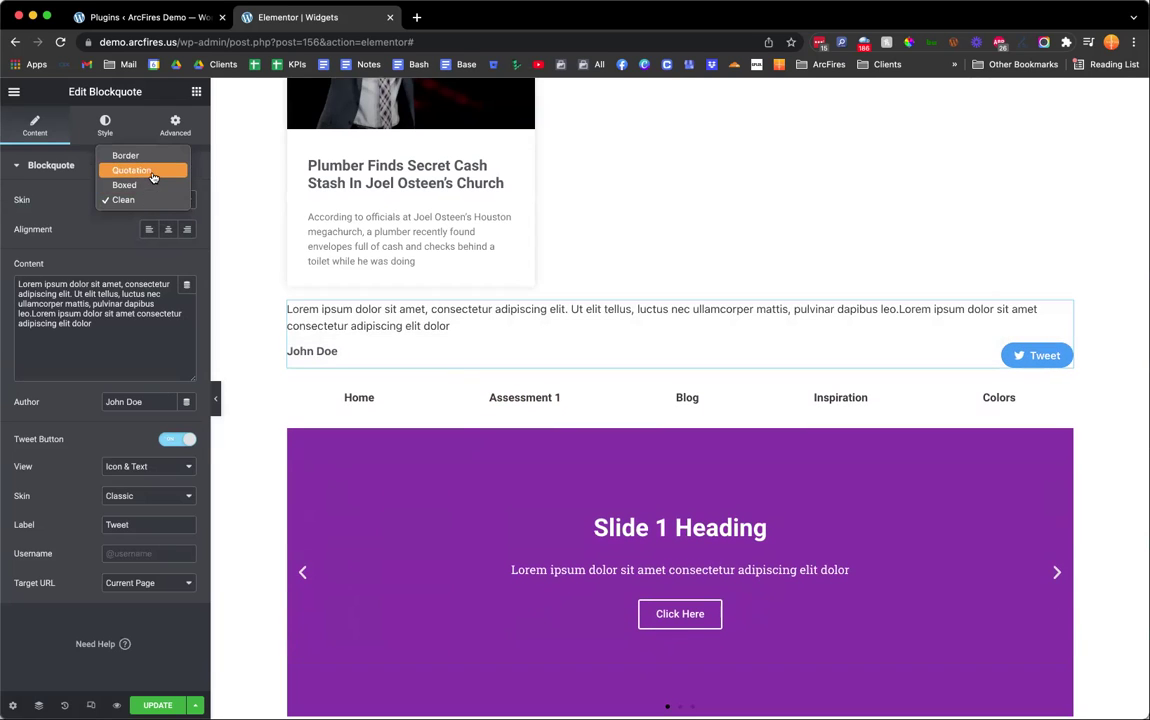
click(155, 173)
click(156, 203)
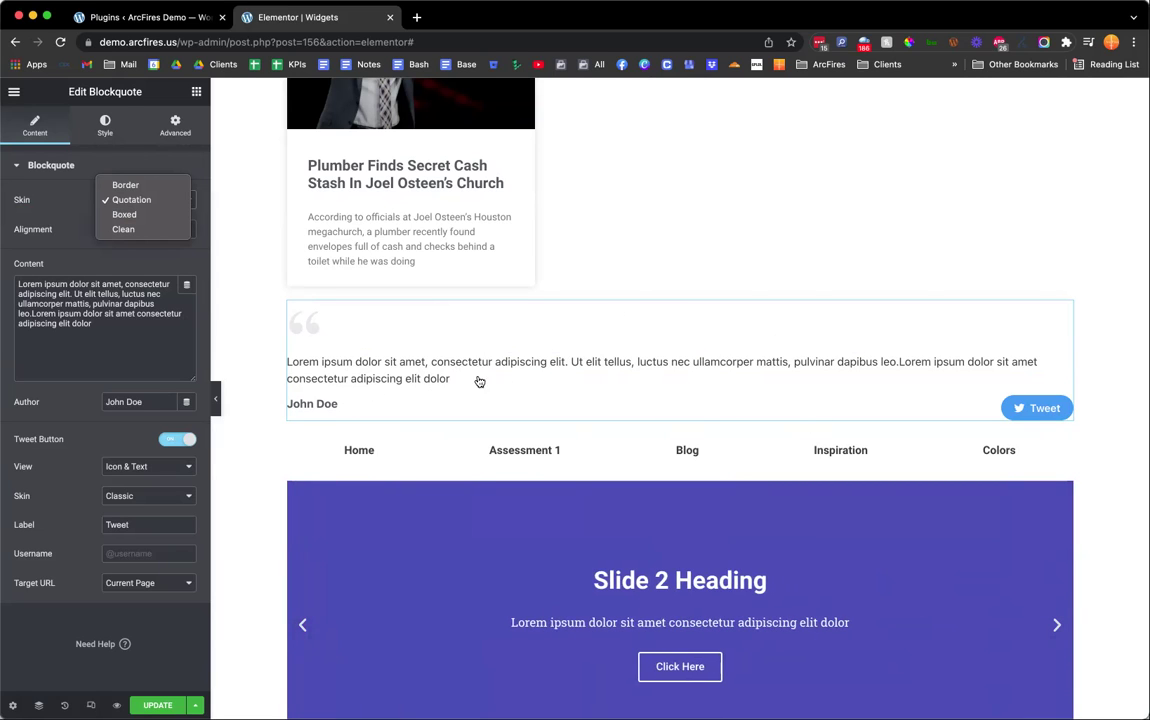
click(110, 199)
click(110, 199)
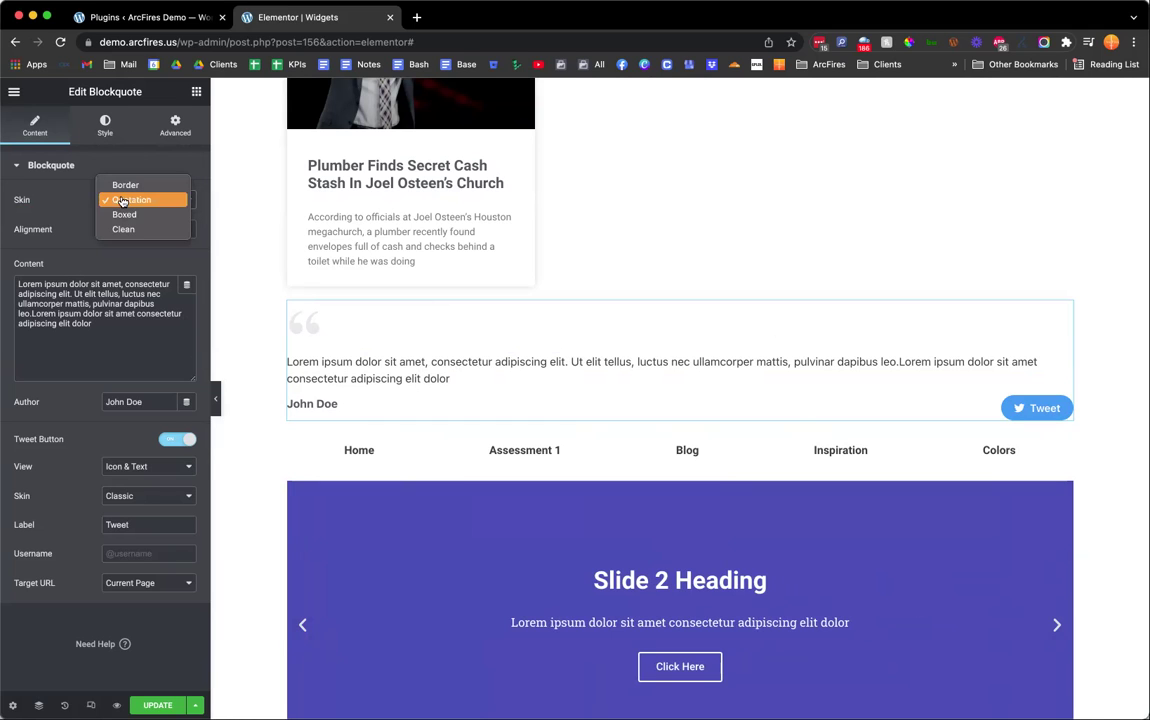
click(127, 215)
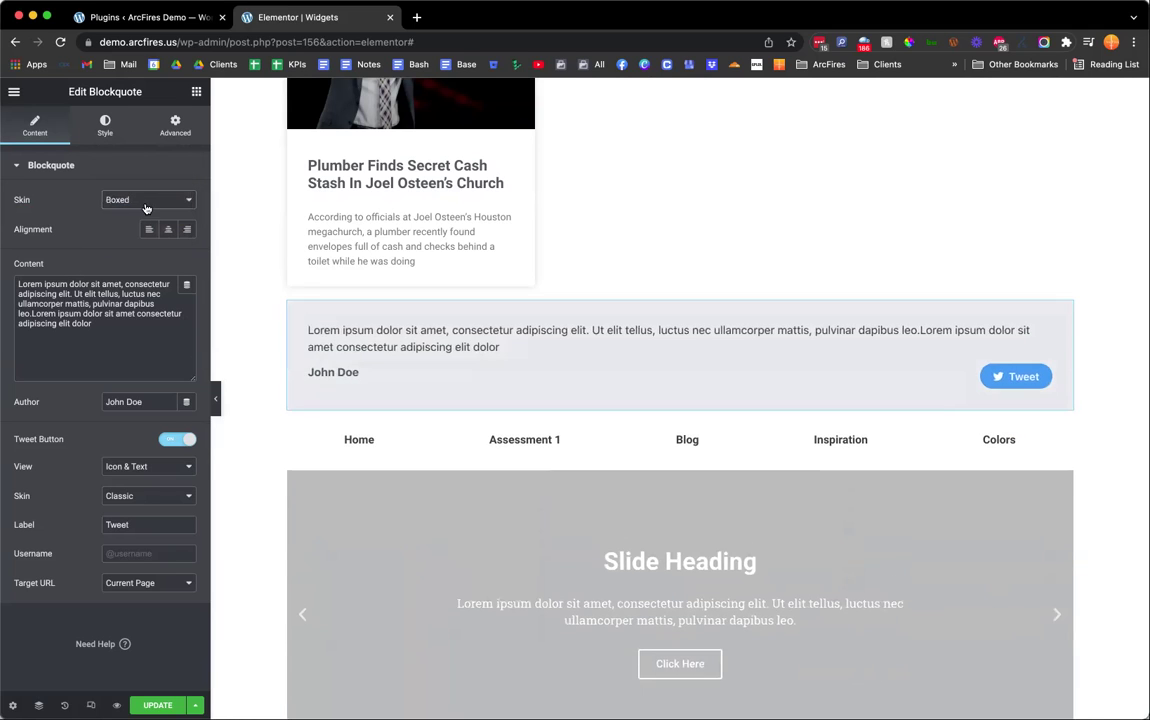
- Return the Blockquote's skin to Border and point out the Skin option
click(145, 203)
click(140, 168)
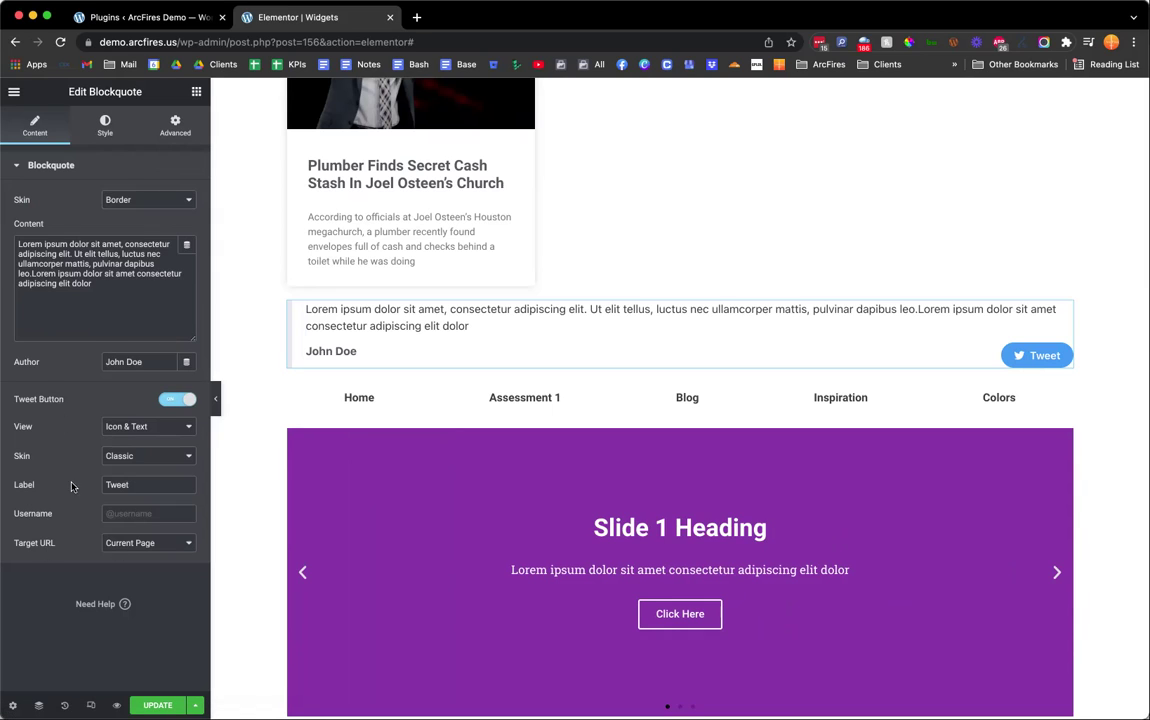
double_click(22, 201)
click(64, 204)
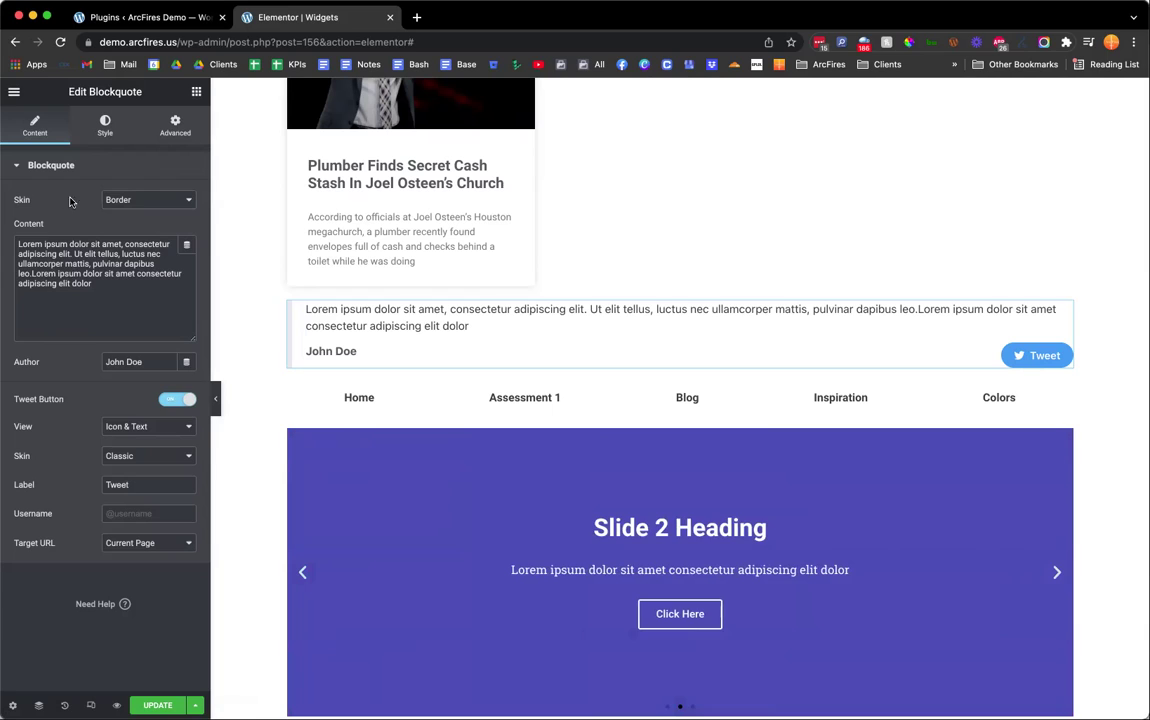